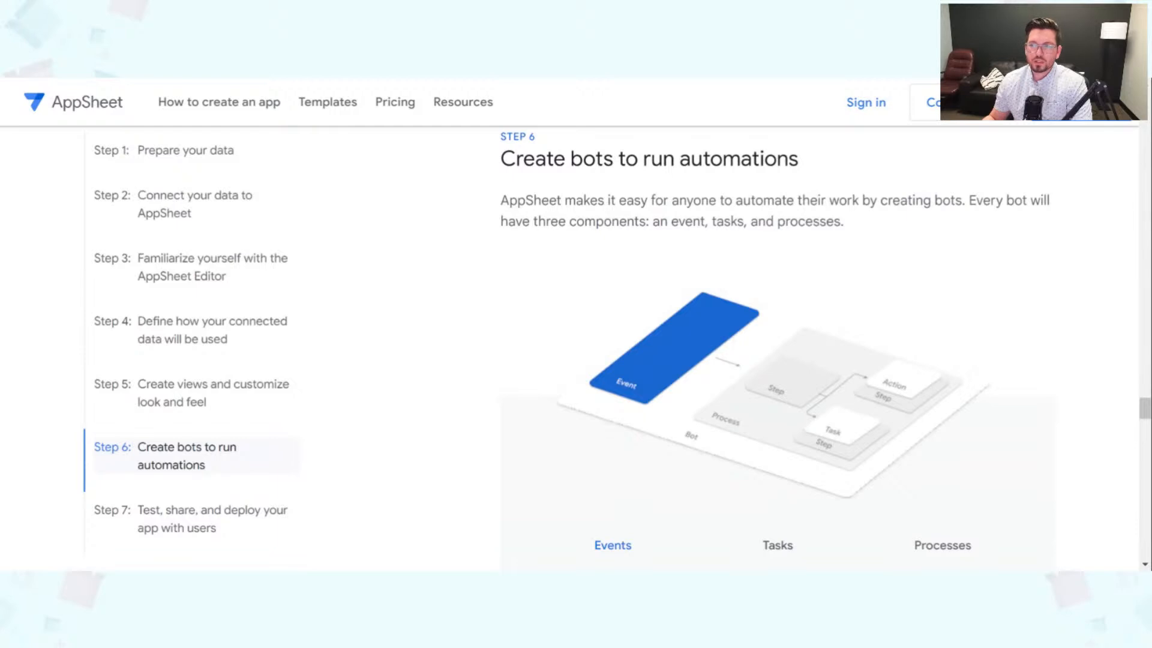
Review the explanations of events, tasks and processes under Step 6 of the how-to guide.
scroll(711, 292, "down", 1)
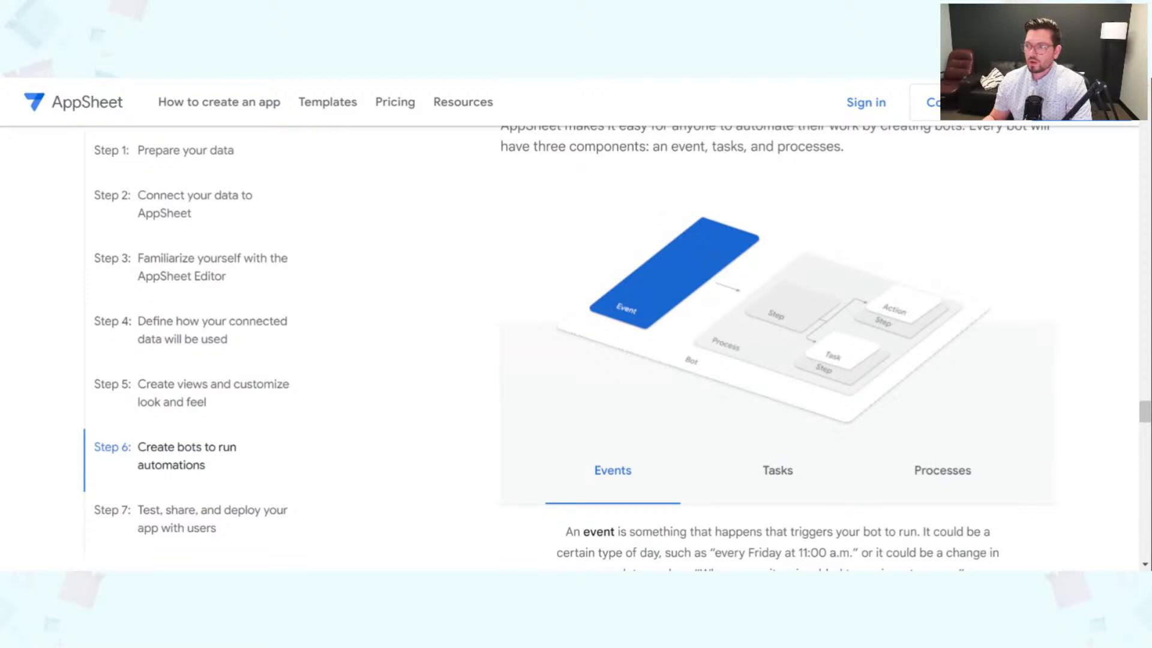
left_click(778, 472)
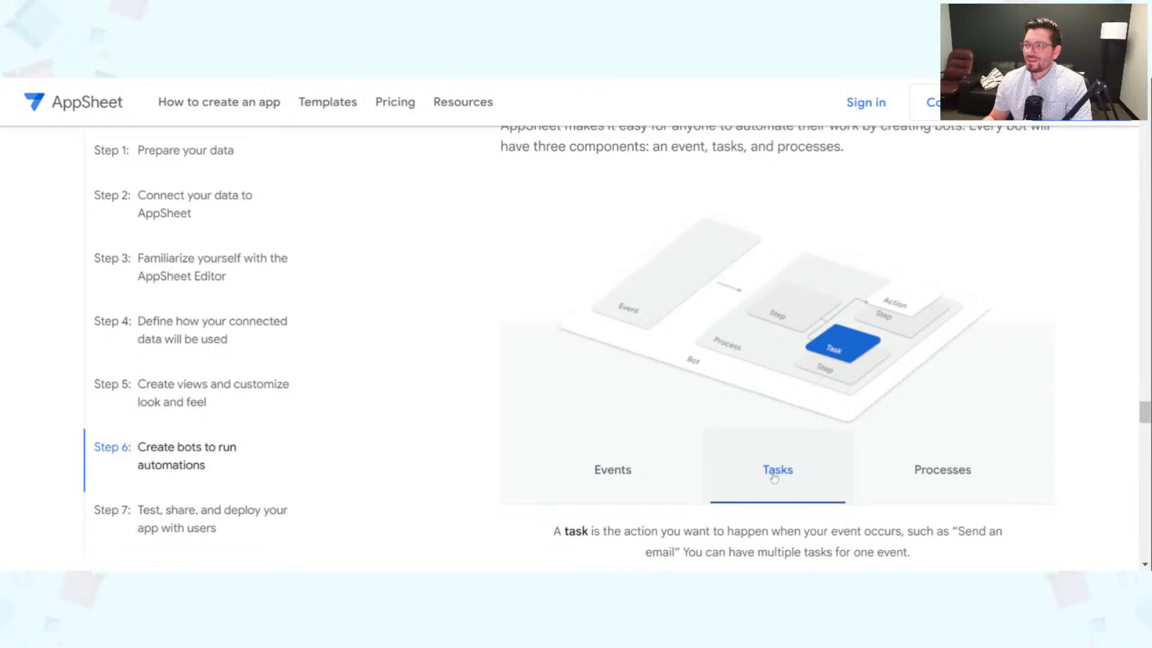
left_click(973, 480)
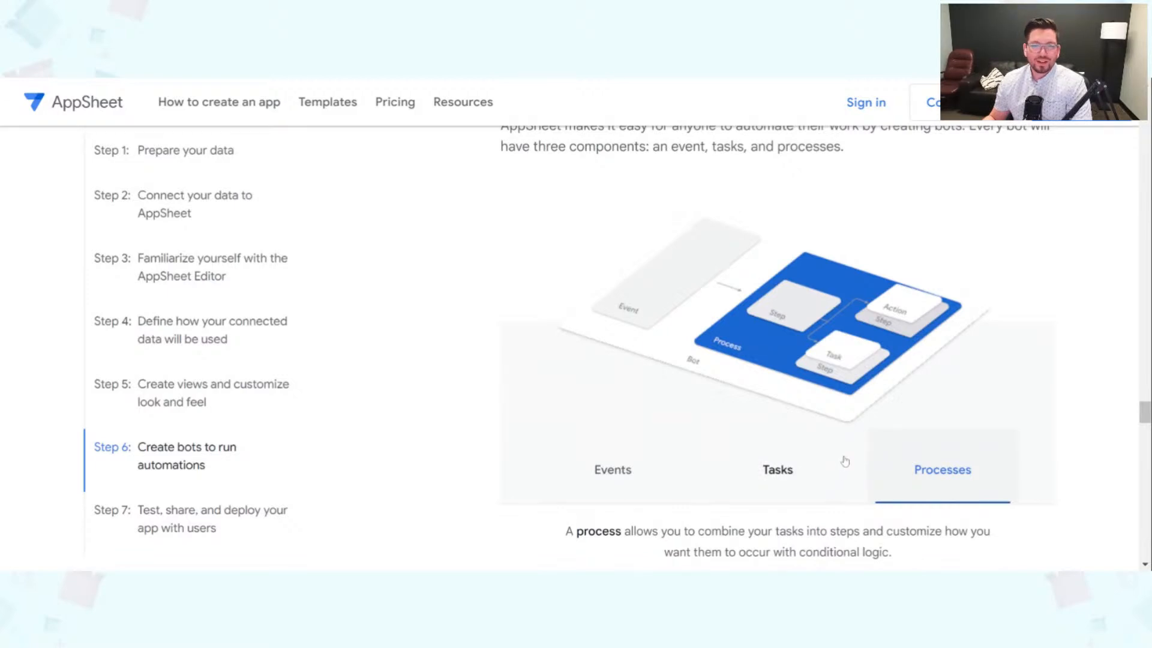
left_click(748, 499)
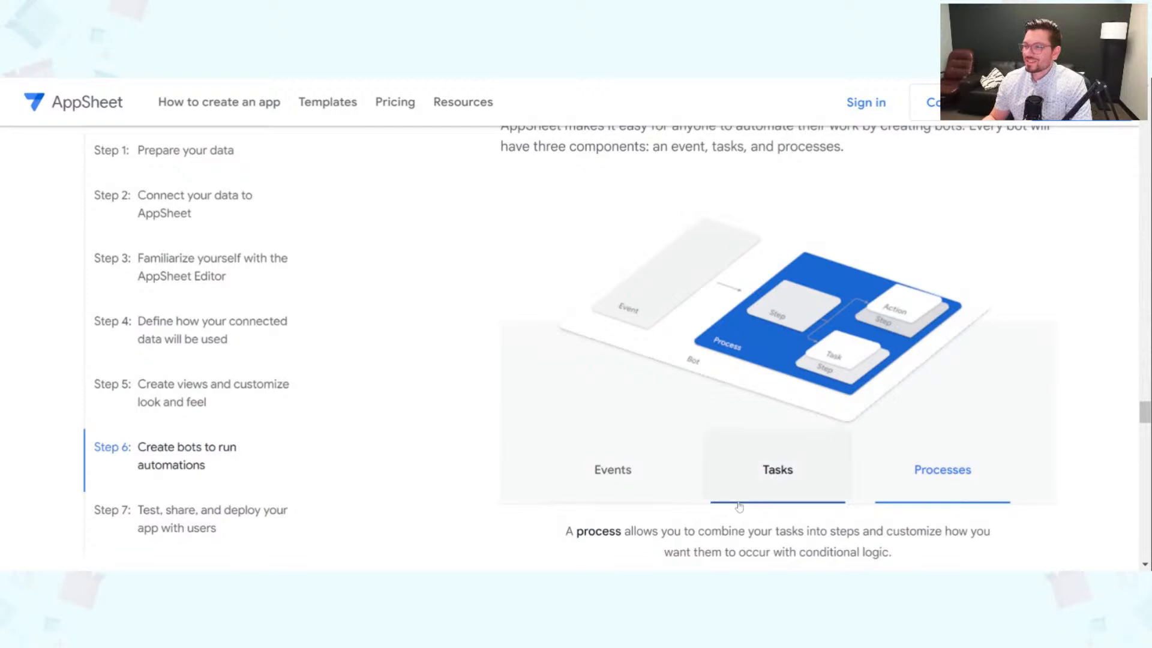
left_click(648, 487)
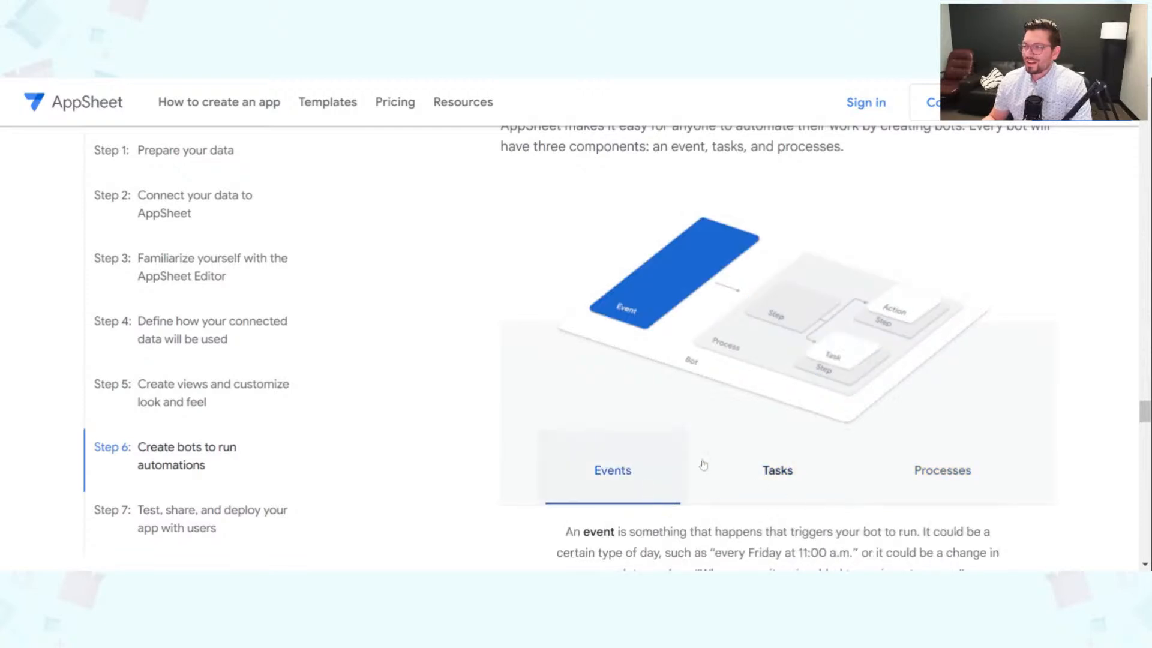
left_click(773, 491)
left_click(967, 489)
left_click(790, 485)
left_click(603, 474)
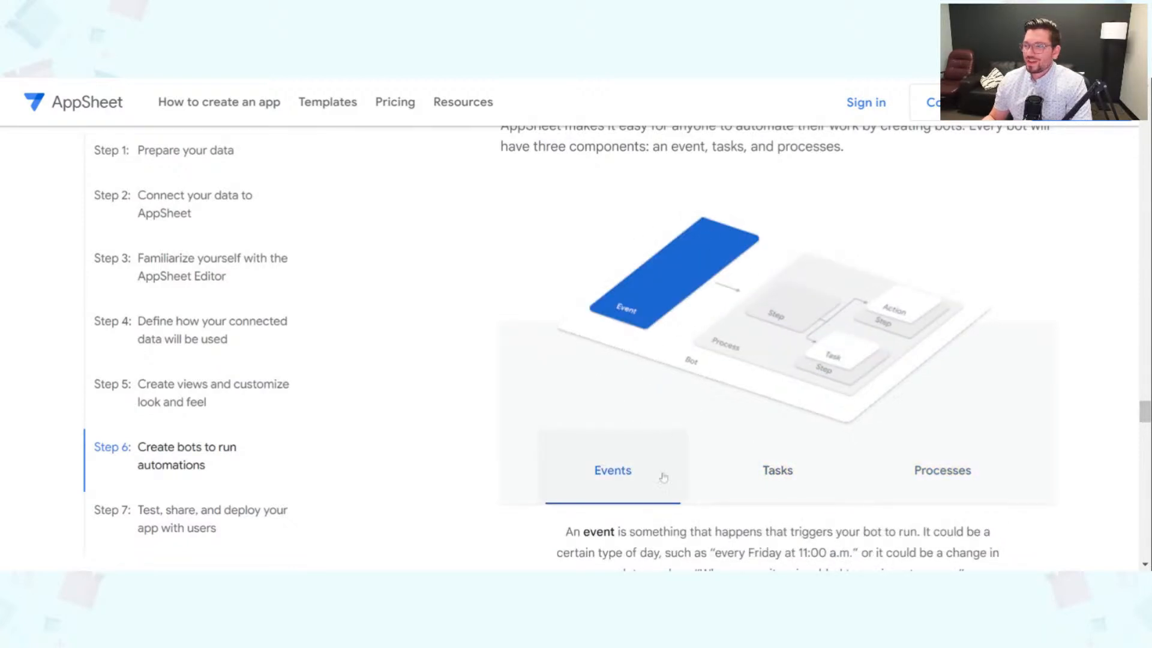
left_click(792, 493)
left_click(952, 493)
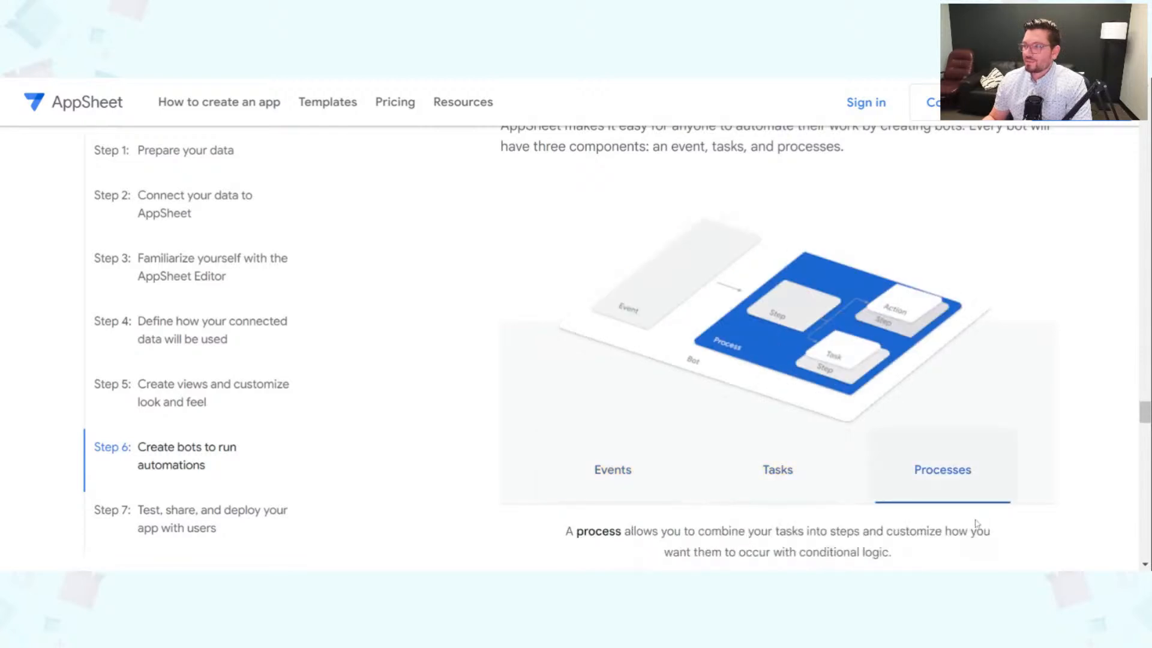
left_click(594, 486)
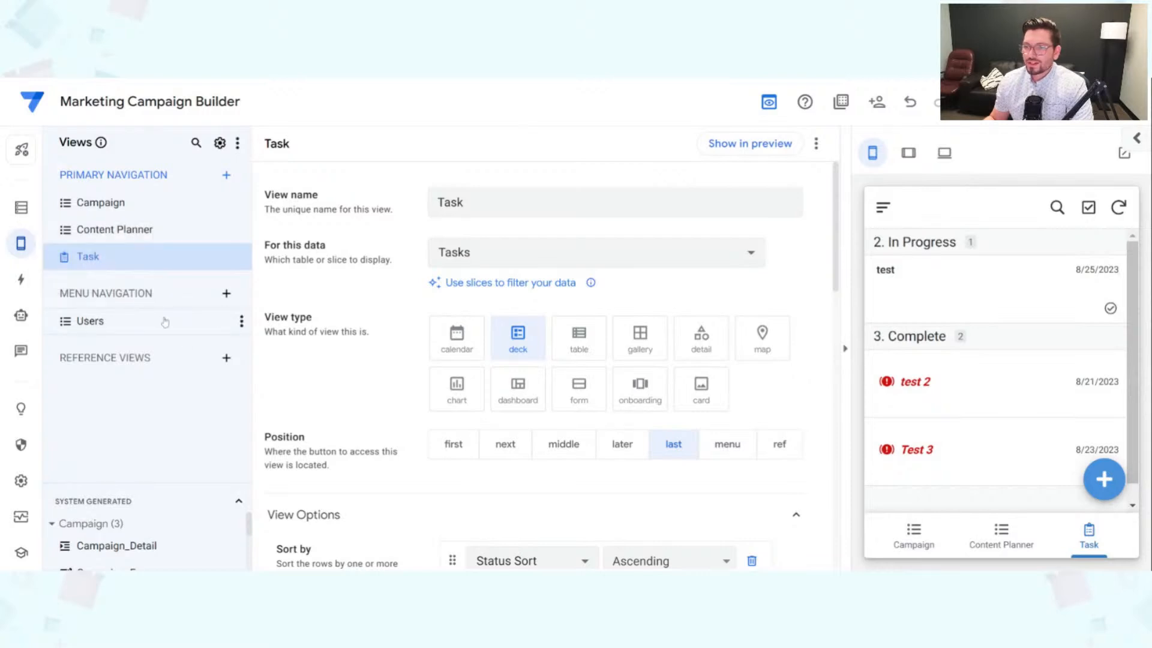
Switch to the Marketing Campaign Builder app in the AppSheet editor and create a new bot without using a suggestion.
mouse_move(30, 246)
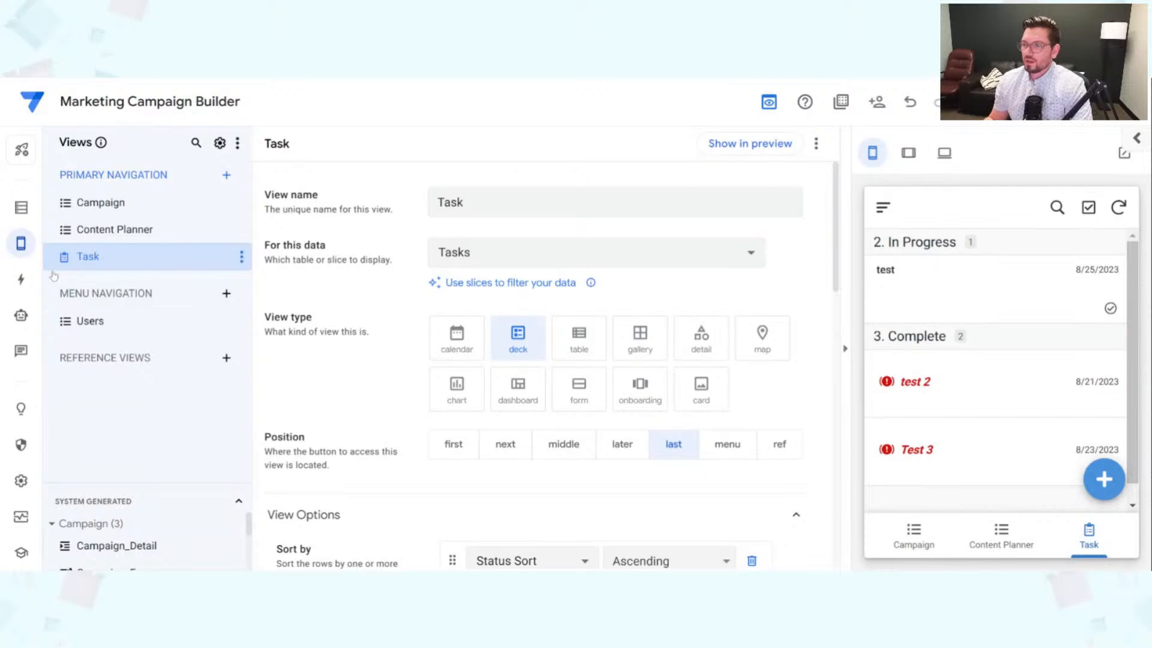
left_click(21, 316)
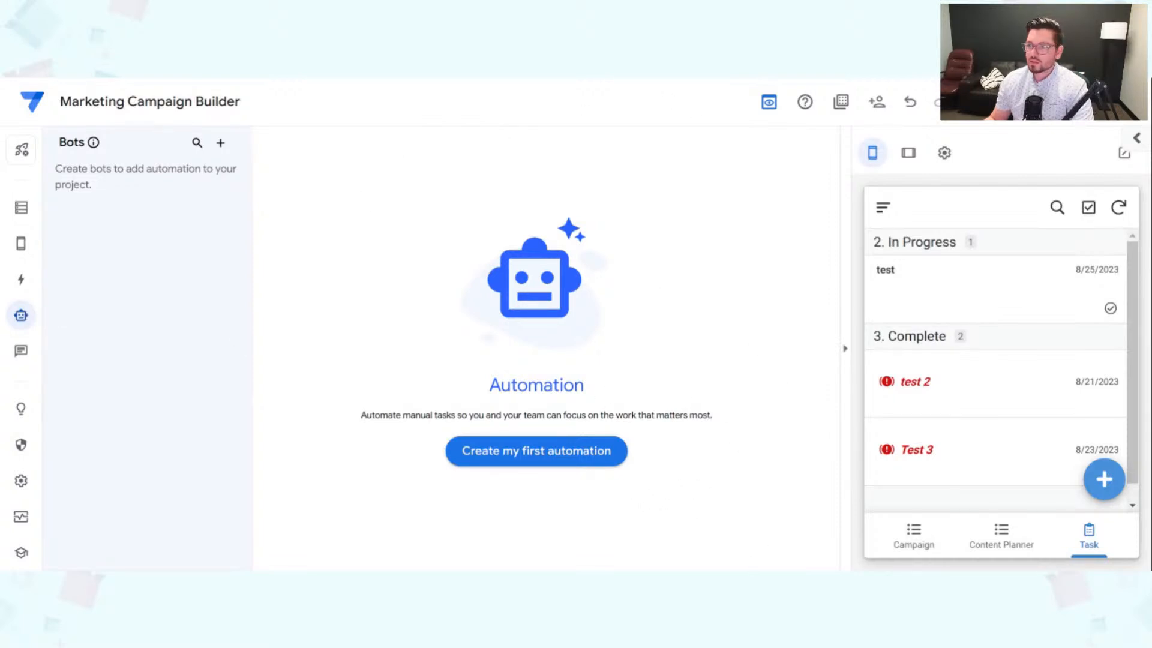
left_click(522, 462)
left_click(831, 206)
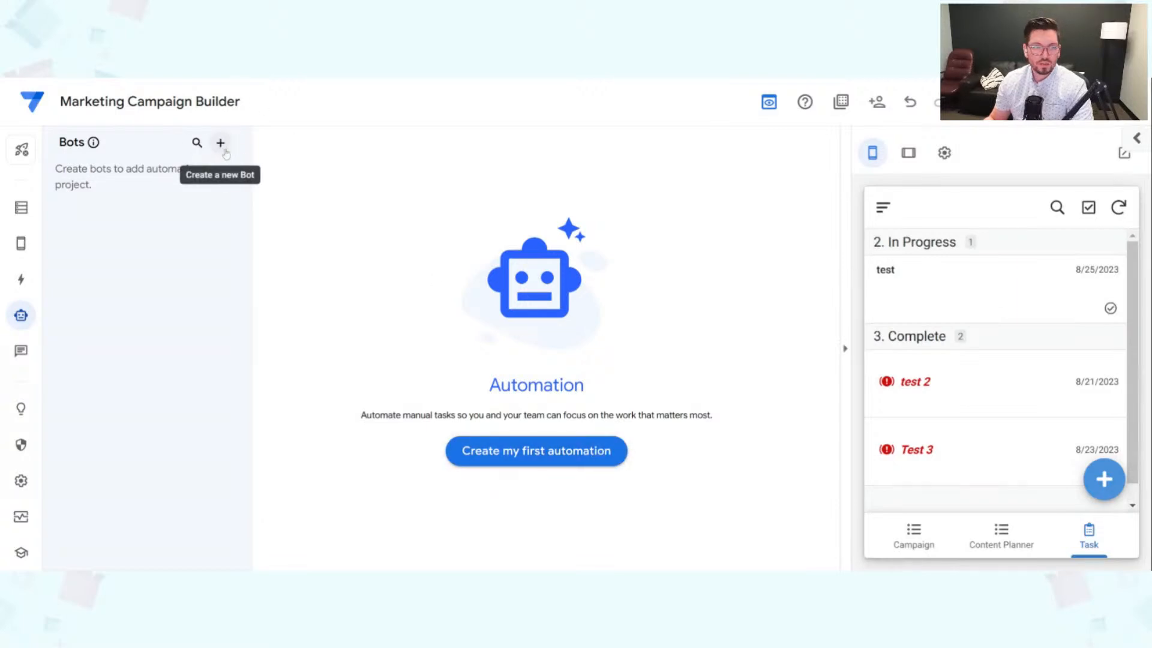
left_click(540, 458)
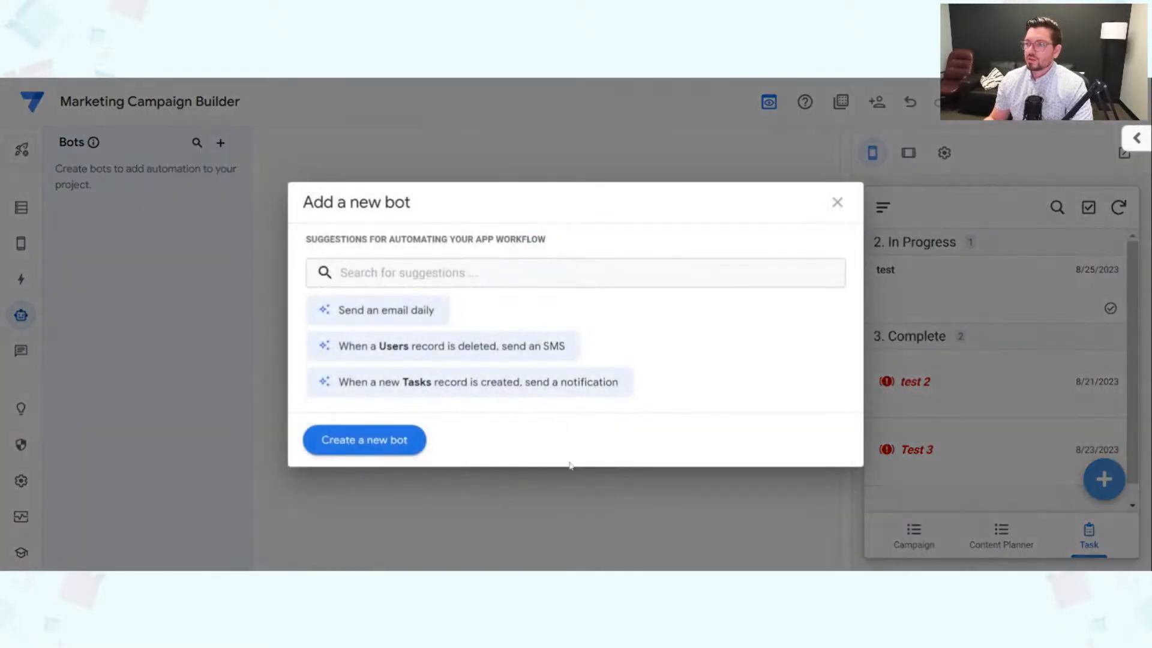
left_click(391, 446)
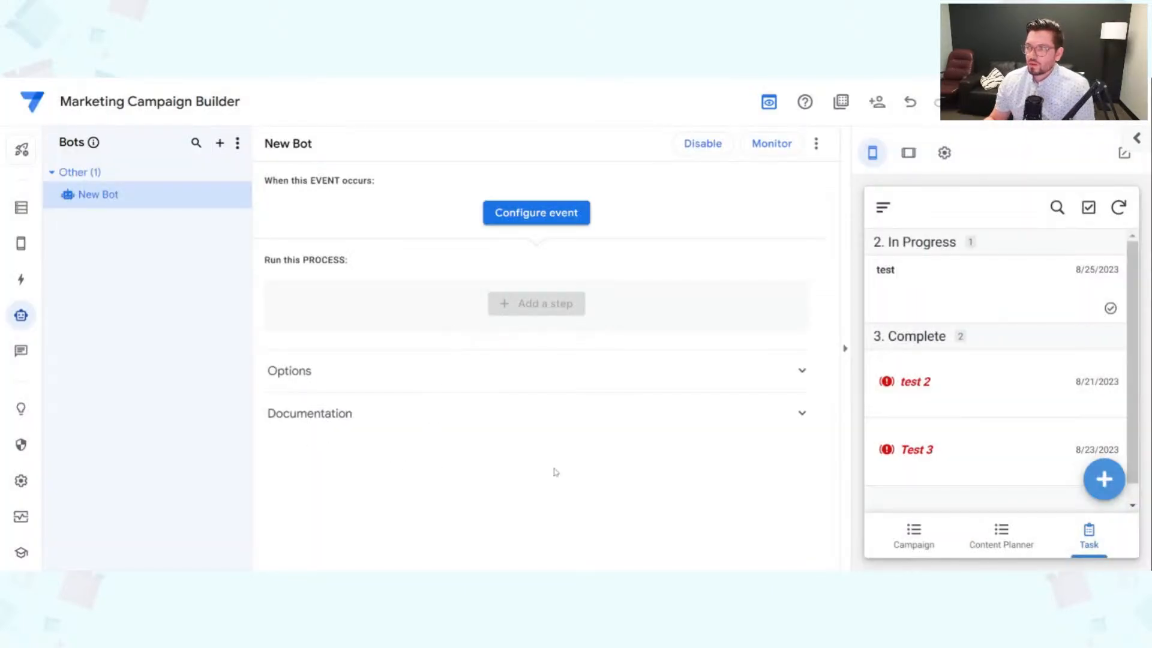
Rename the new bot "Bot: Send of upcoming Campaign".
double_click(111, 195)
left_click_drag(124, 195, 84, 194)
type("Bot:")
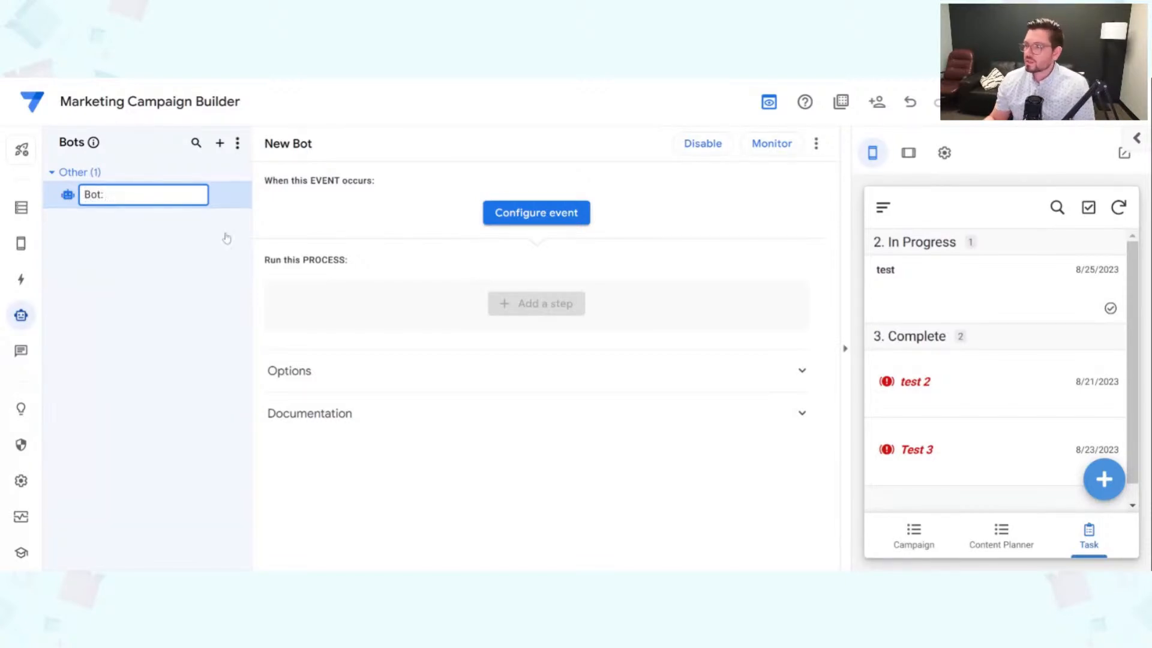
scroll(1006, 388, "down", 1)
scroll(1032, 454, "up", 1)
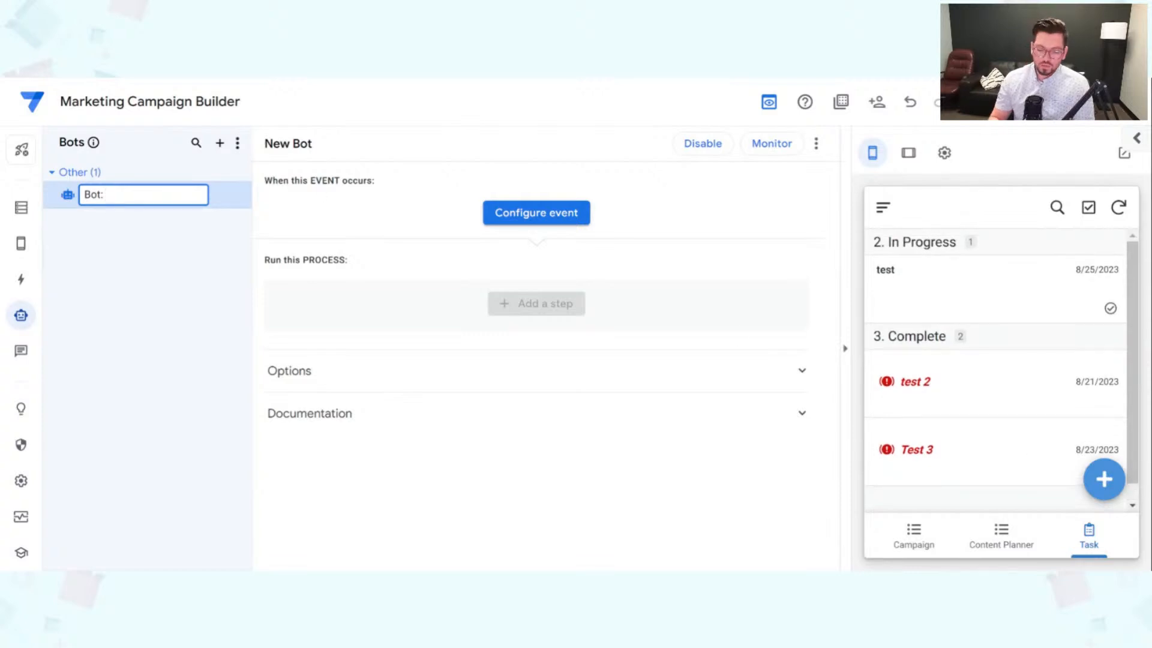
type("Send ")
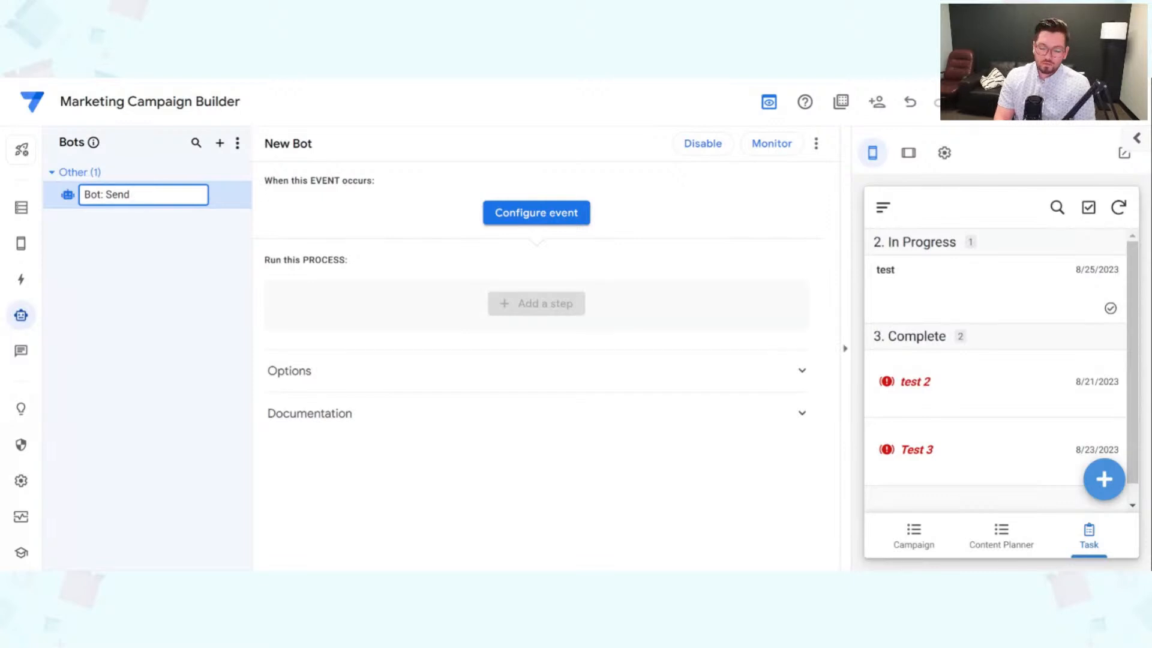
type("of ")
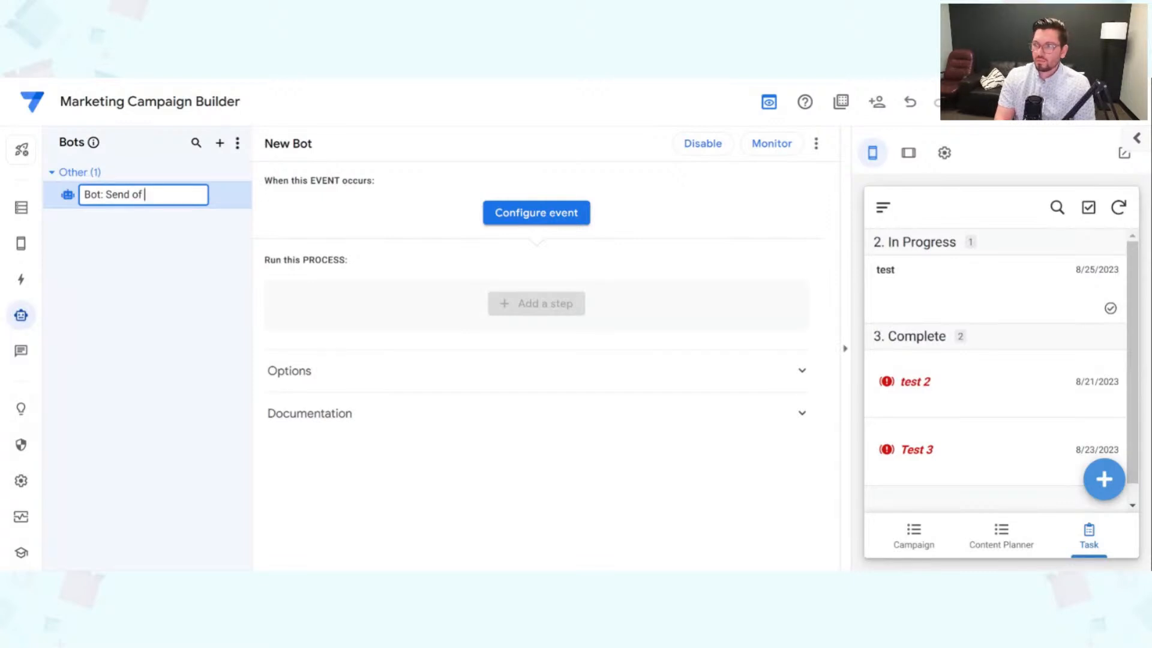
type("upcoming Campaign")
key("Return")
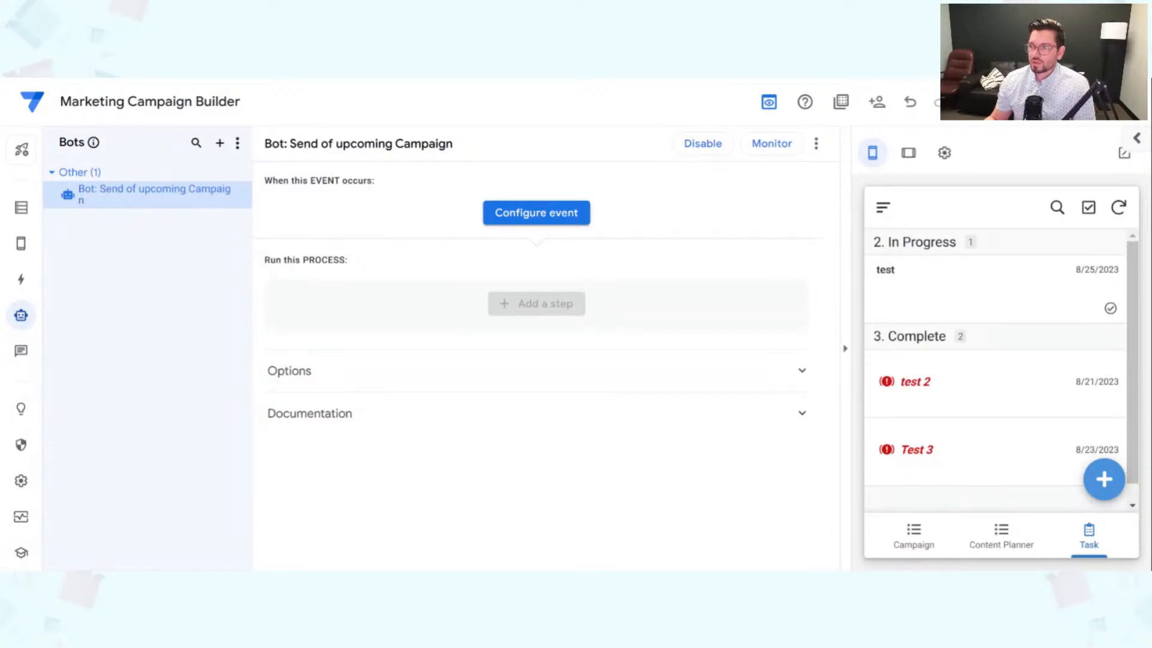
Insert "an email" into the bot's name so it reads "Bot: Send an email of upcoming Campaign".
left_click_drag(311, 143, 453, 143)
left_click(469, 148)
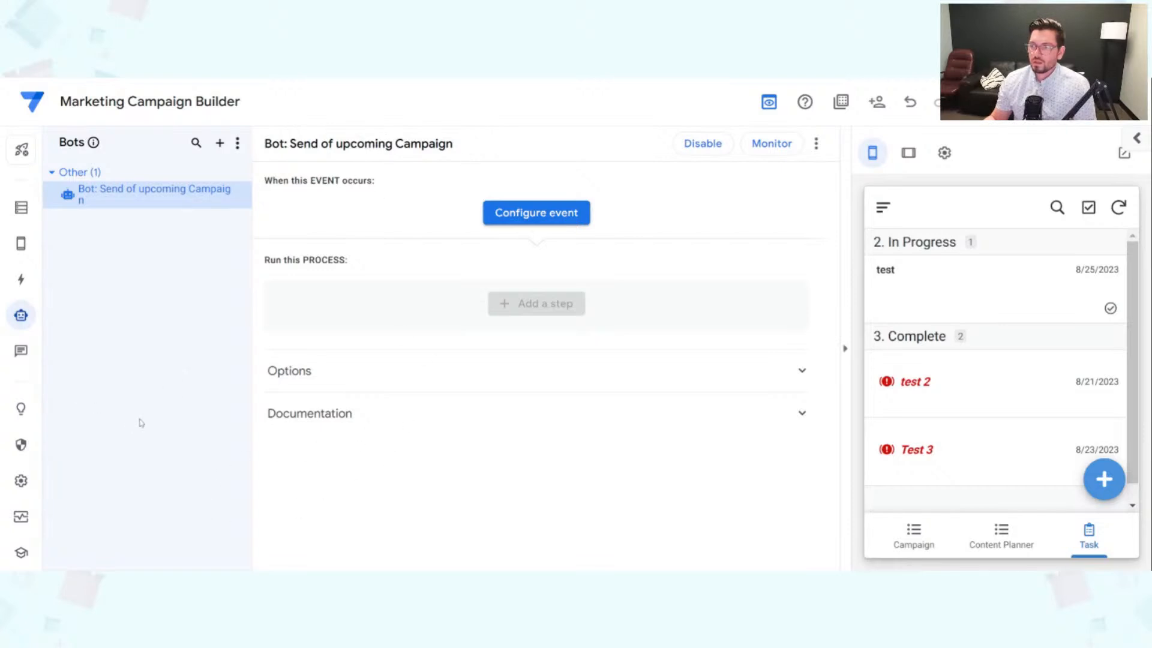
double_click(138, 200)
left_click_drag(99, 195, 75, 196)
left_click(184, 199)
double_click(145, 190)
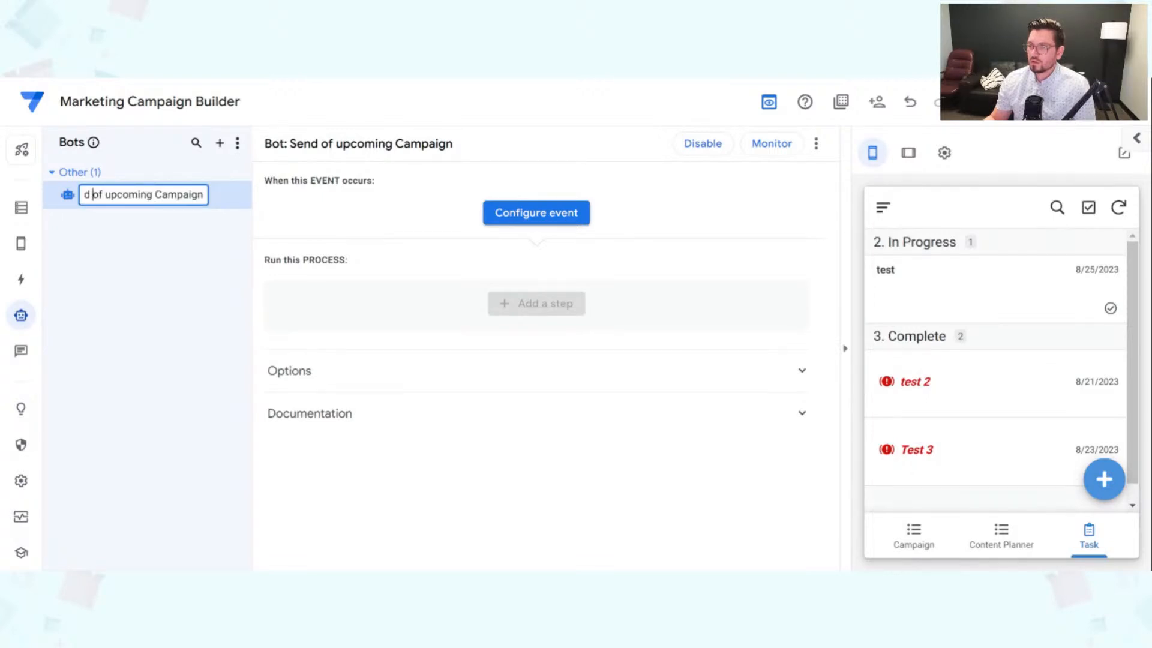
type("an email")
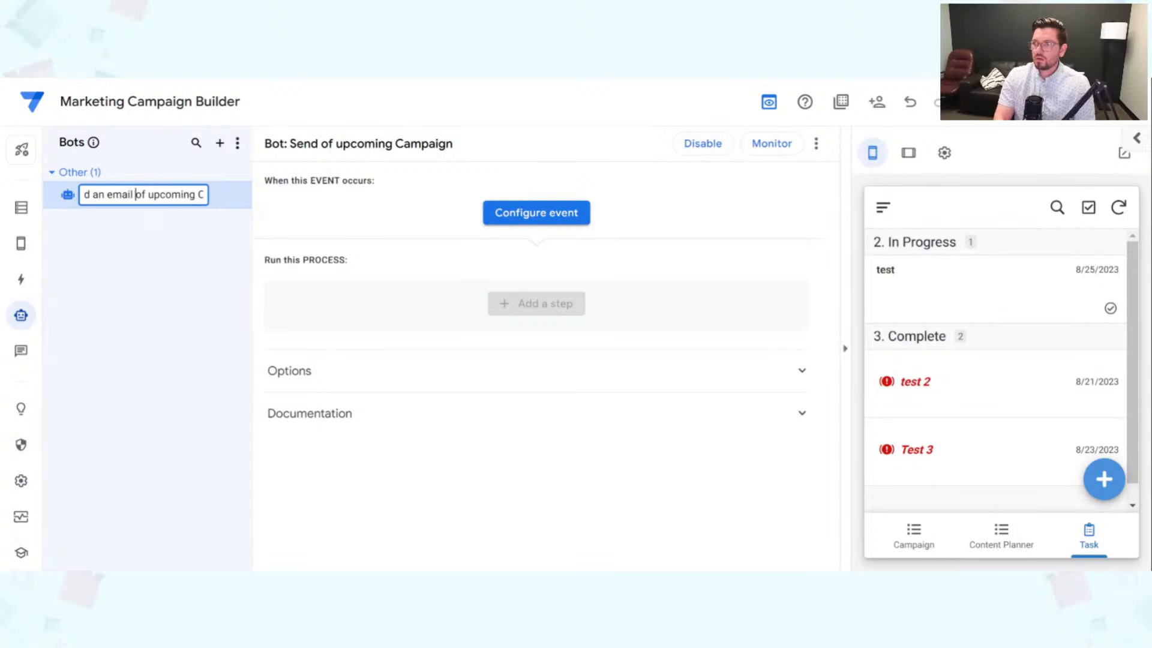
key("Return")
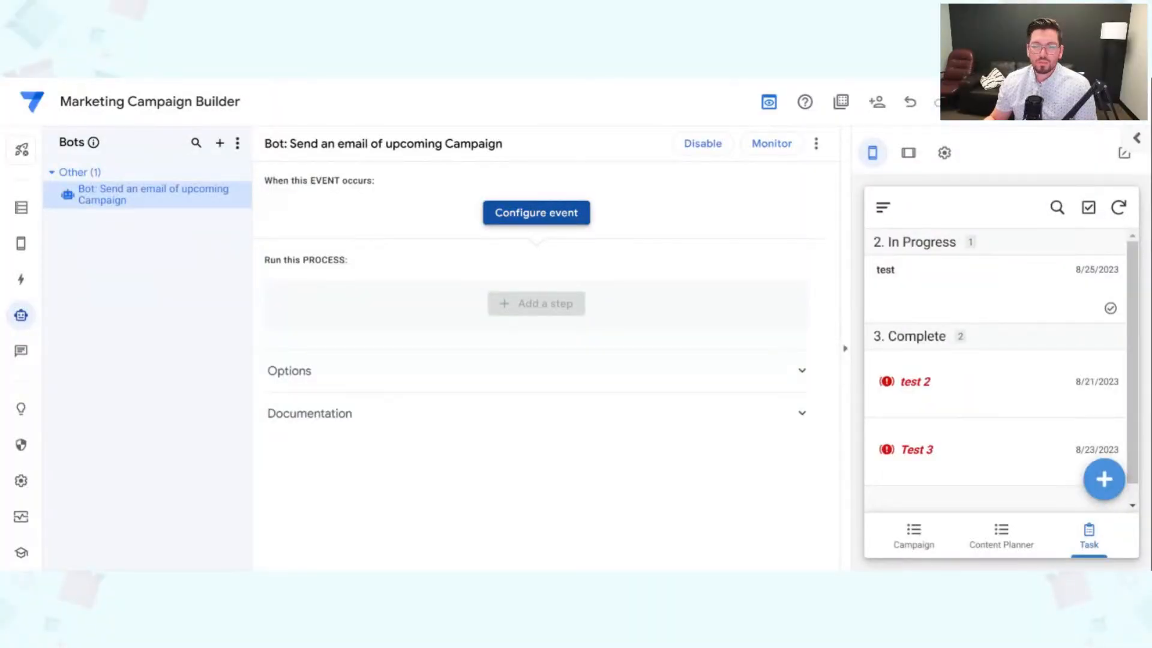
Configure the bot's trigger by creating a custom event instead of a suggested one.
left_click(562, 216)
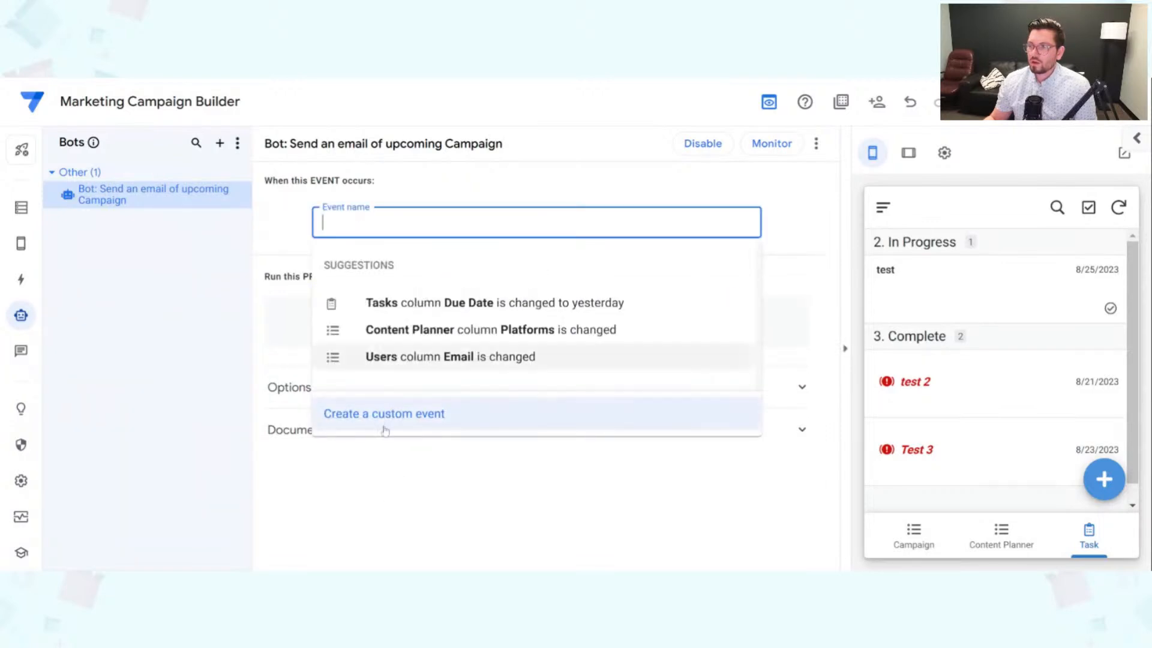
left_click(476, 429)
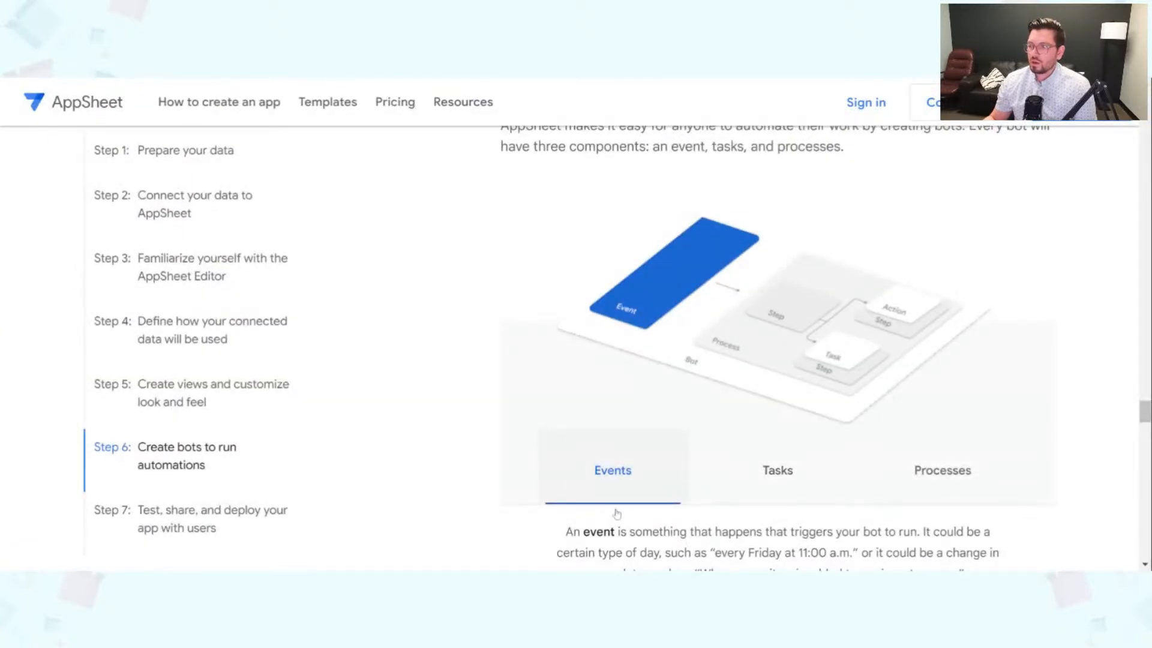
Switch to the AppSheet how-to guide and read the definition and examples of a bot event.
scroll(617, 514, "down", 1)
left_click_drag(652, 456, 917, 457)
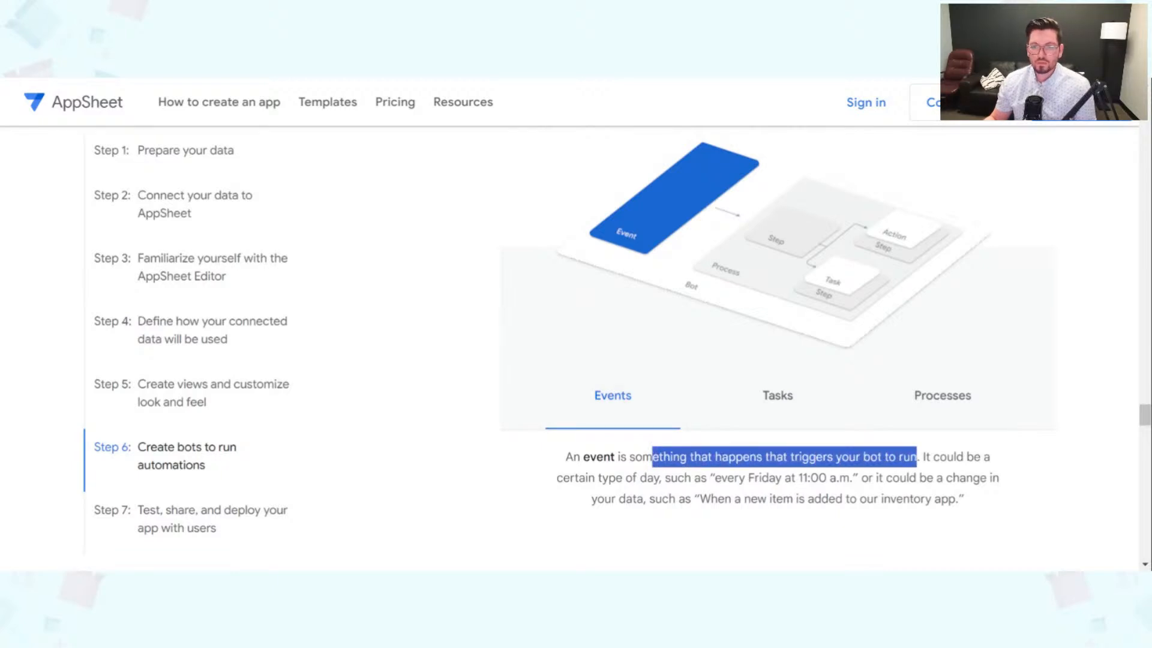
left_click_drag(917, 456, 963, 499)
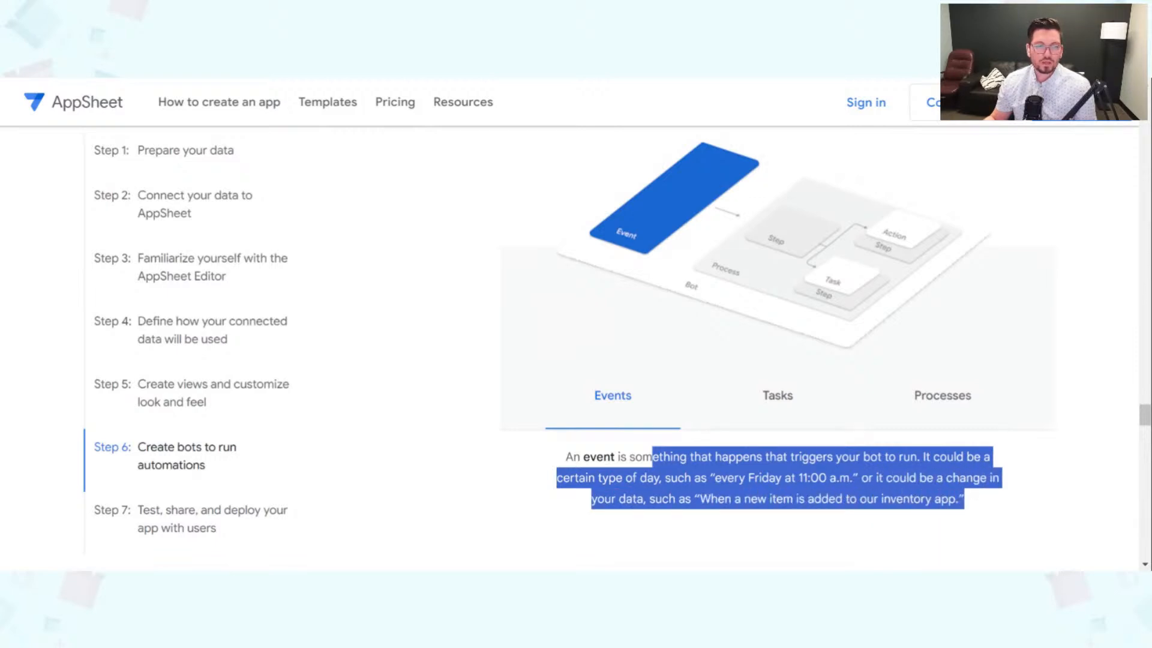
left_click(972, 515)
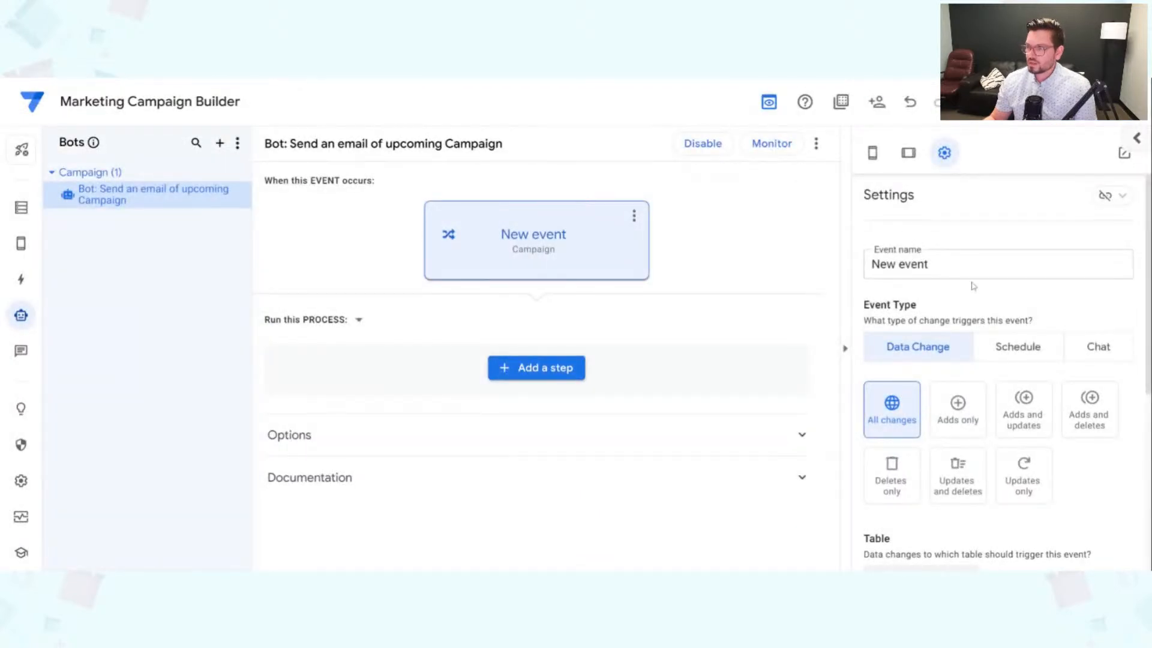
Back in the app editor, rename the bot's event "Event: New Campaign Added".
scroll(978, 318, "down", 1)
scroll(982, 337, "down", 2)
scroll(982, 341, "up", 1)
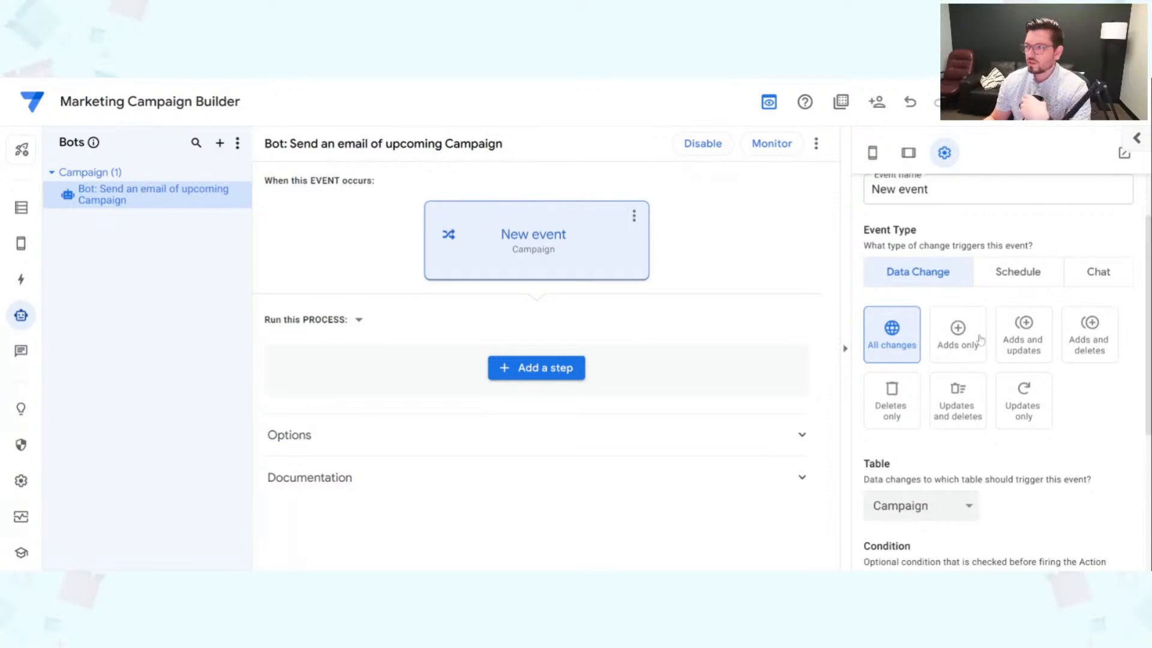
scroll(981, 340, "up", 2)
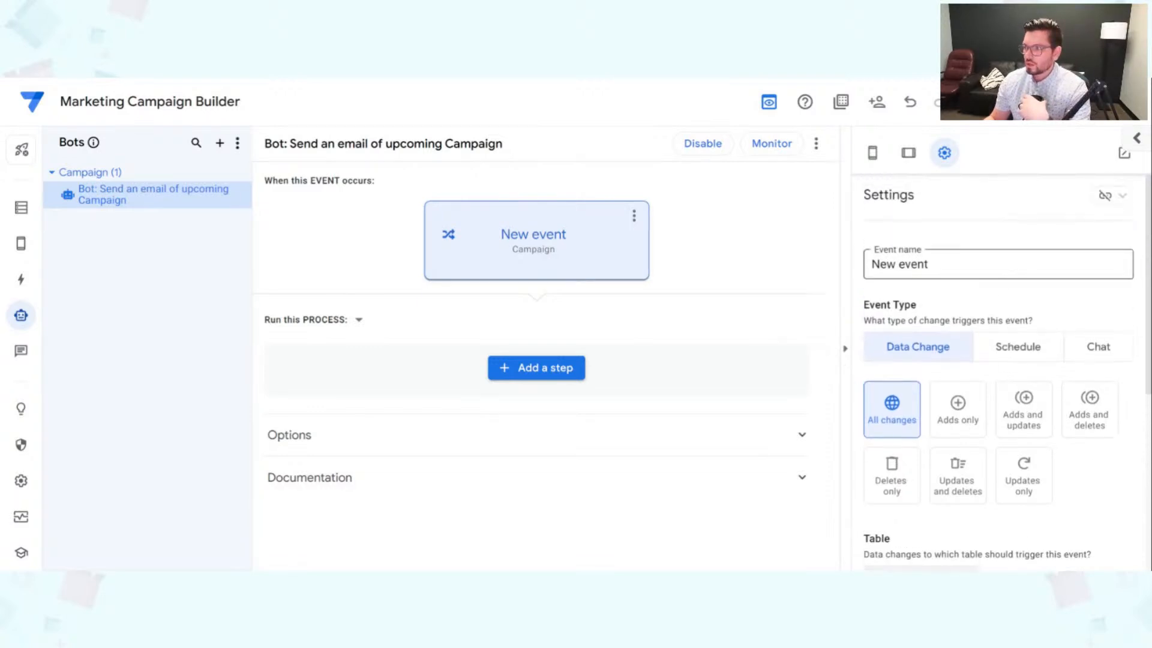
left_click_drag(905, 264, 871, 264)
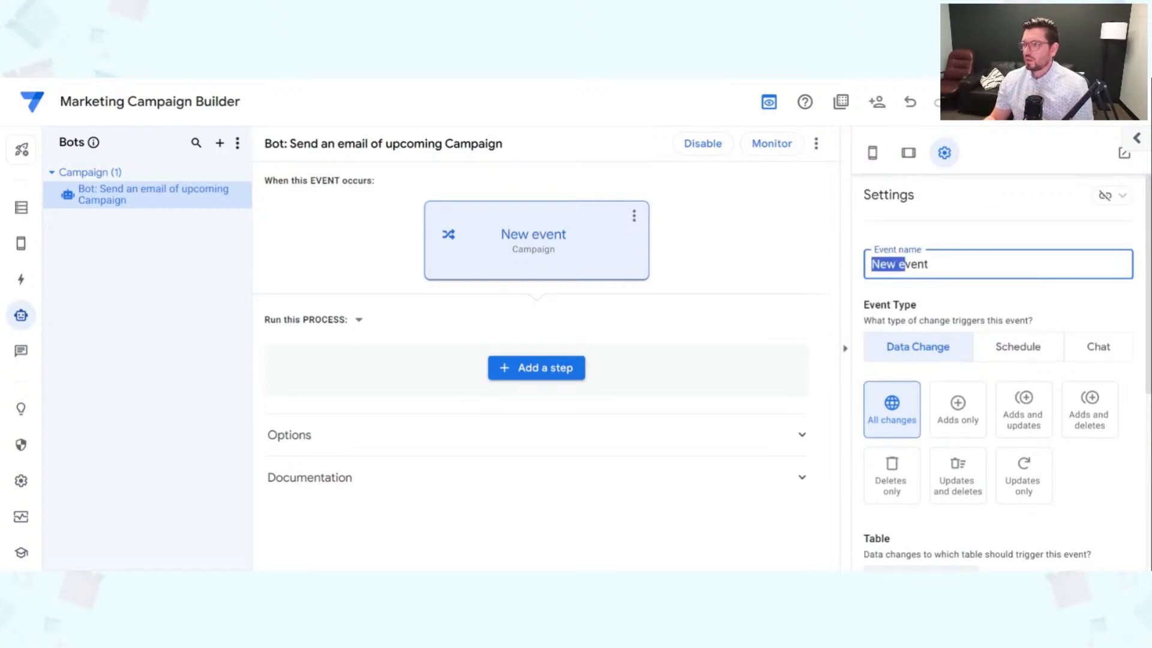
type("E")
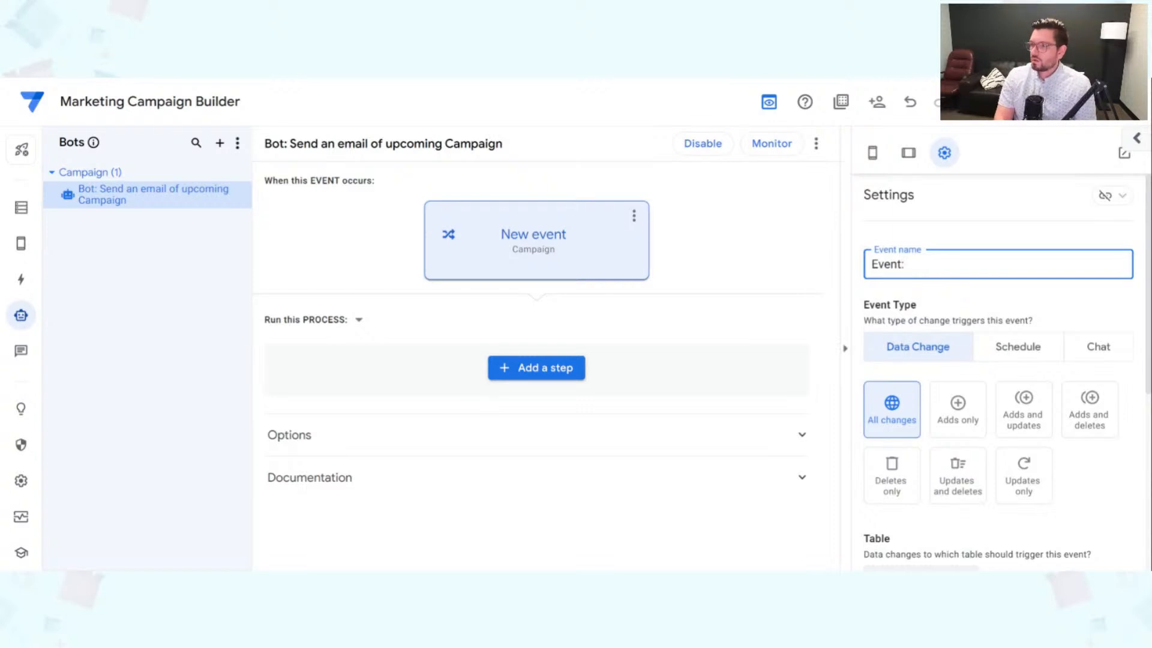
type(": New Ca")
key("BackSpace")
key("BackSpace")
type("Campai")
key("BackSpace")
type("aign Added")
left_click_drag(878, 265, 1028, 265)
left_click(907, 265)
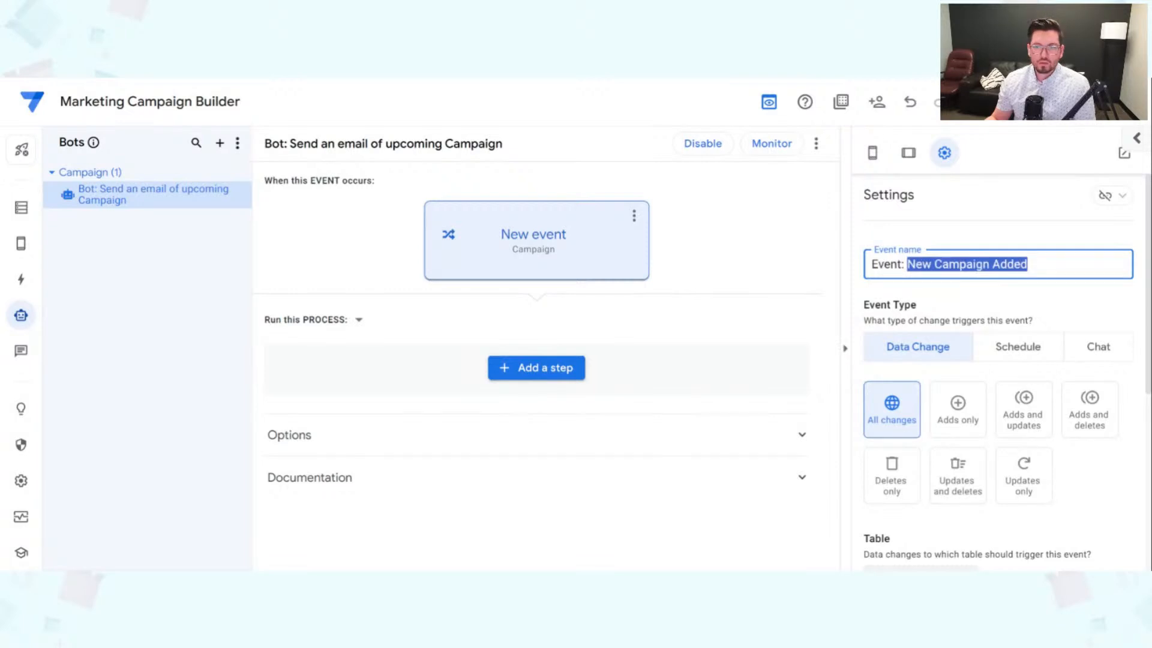
left_click(988, 320)
Set the event's data change trigger to Adds only for the Campaign table.
scroll(1014, 311, "down", 2)
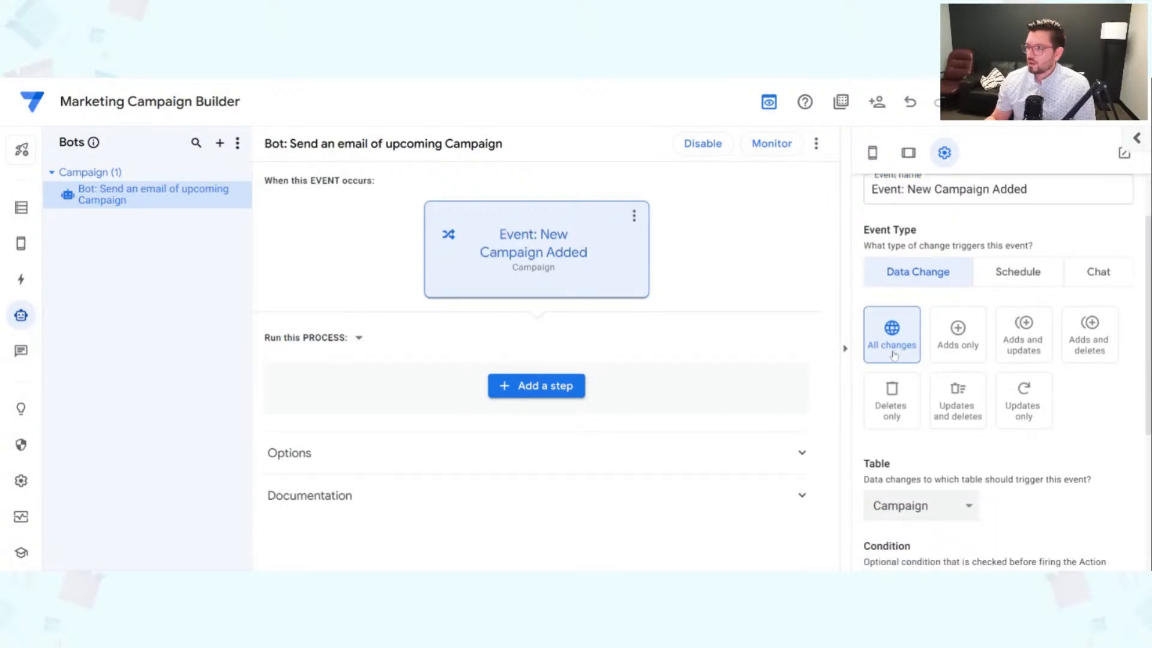
left_click(973, 350)
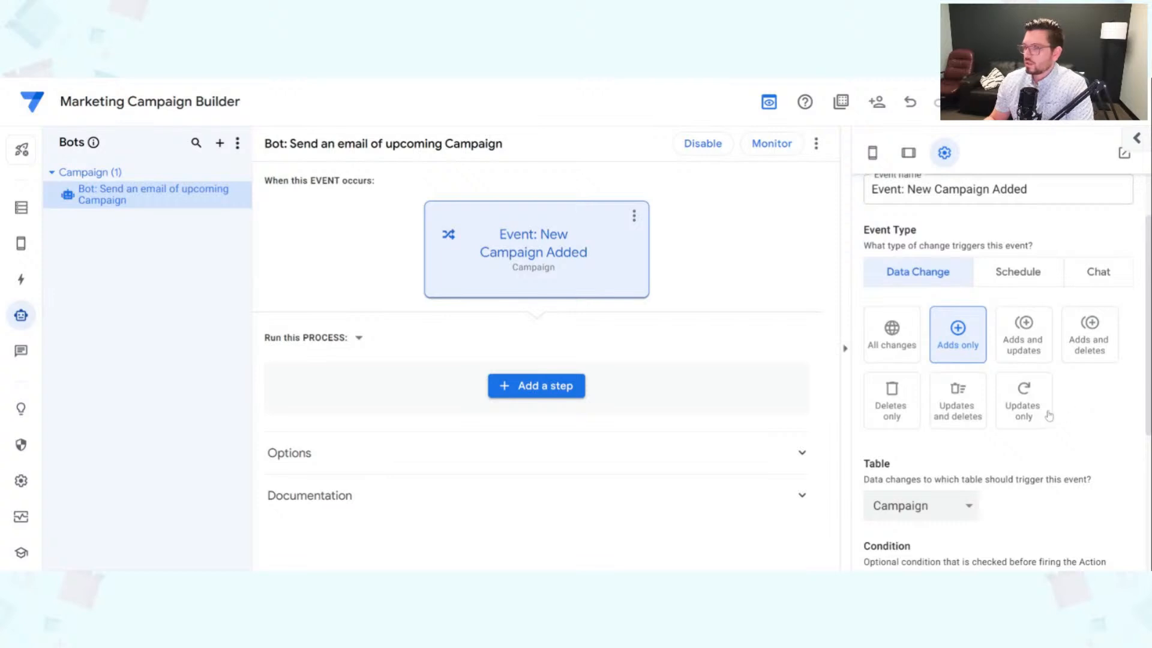
scroll(1099, 398, "down", 3)
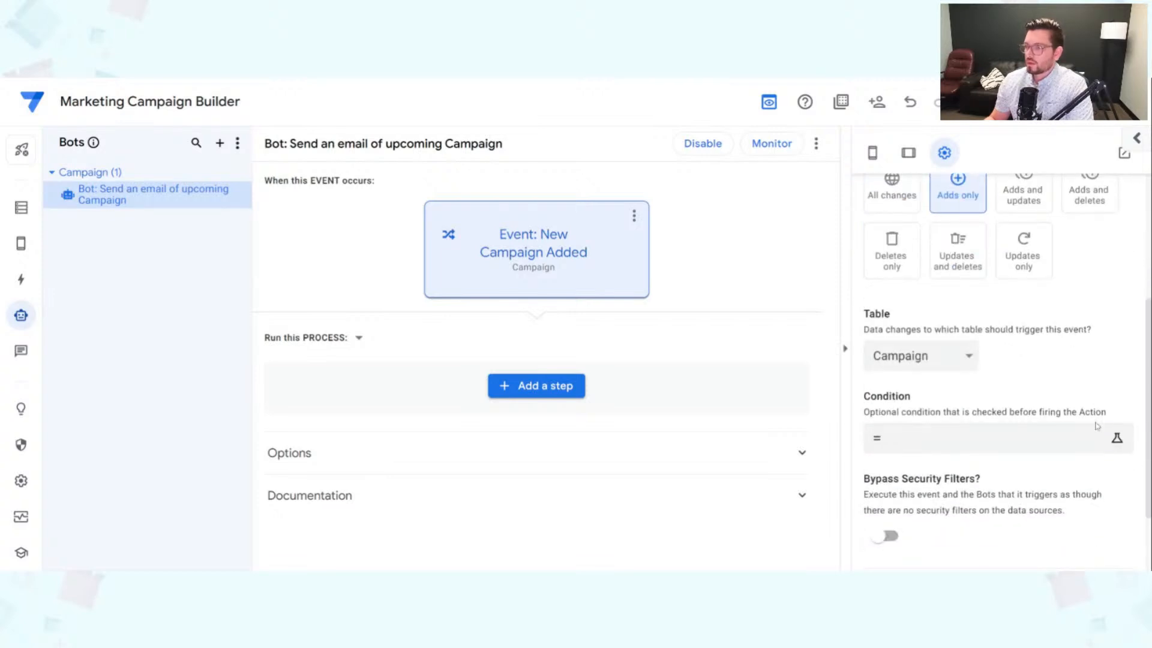
Turn on linking for the New Campaign Added event so other bots can reuse it.
scroll(1096, 425, "down", 1)
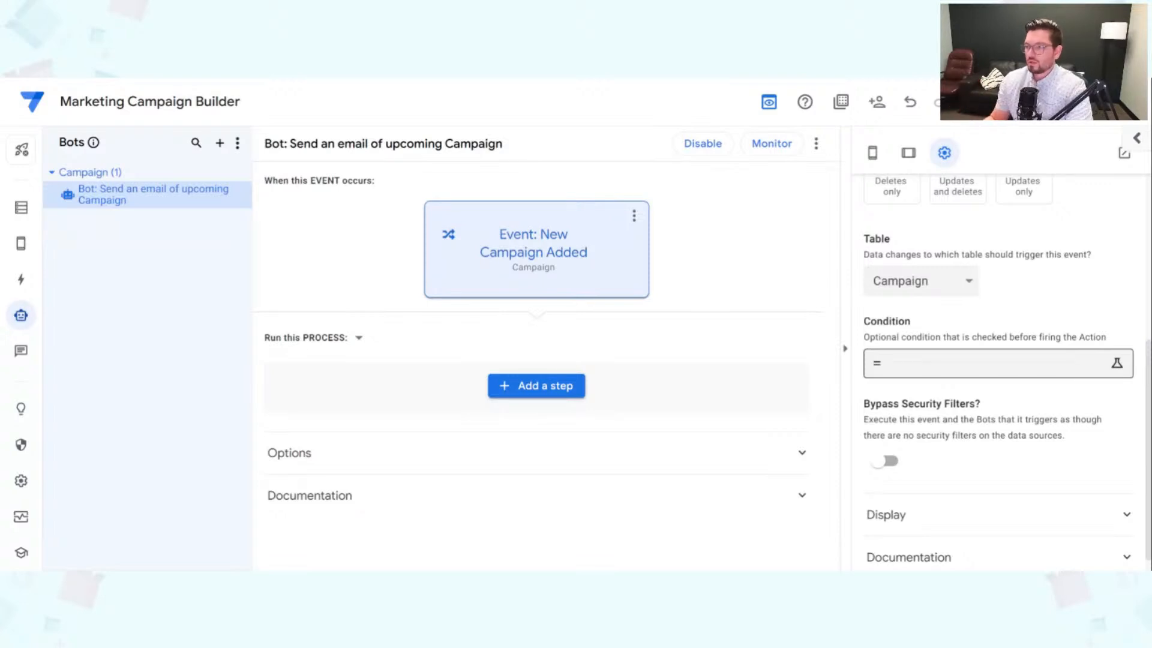
scroll(1026, 317, "up", 5)
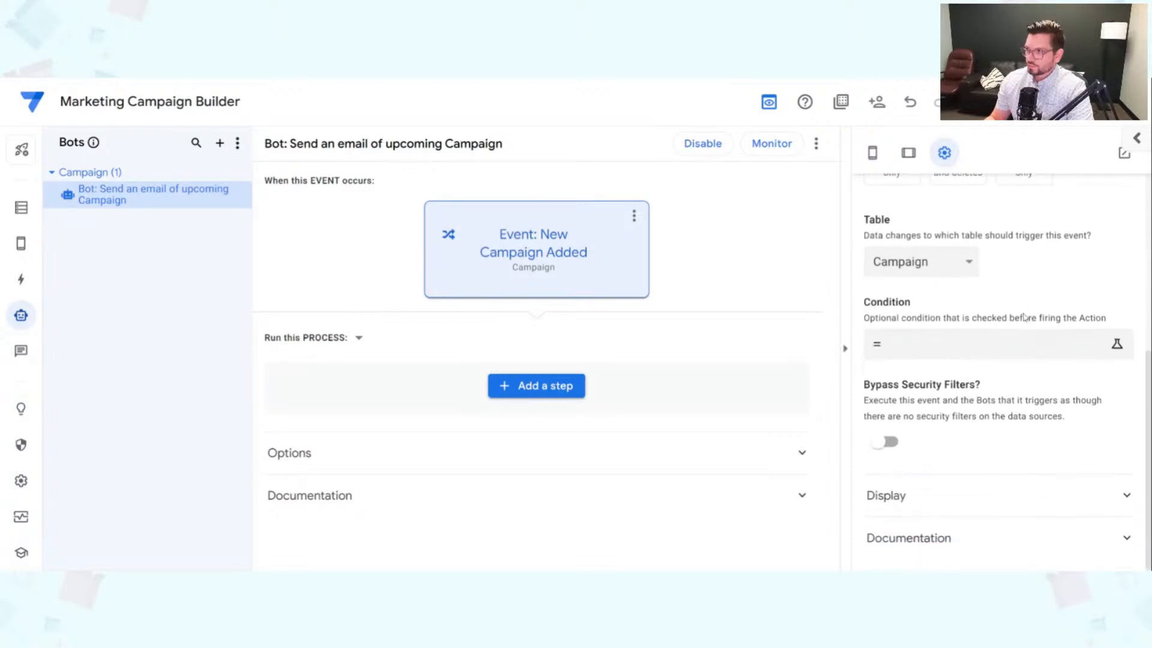
scroll(1050, 318, "up", 1)
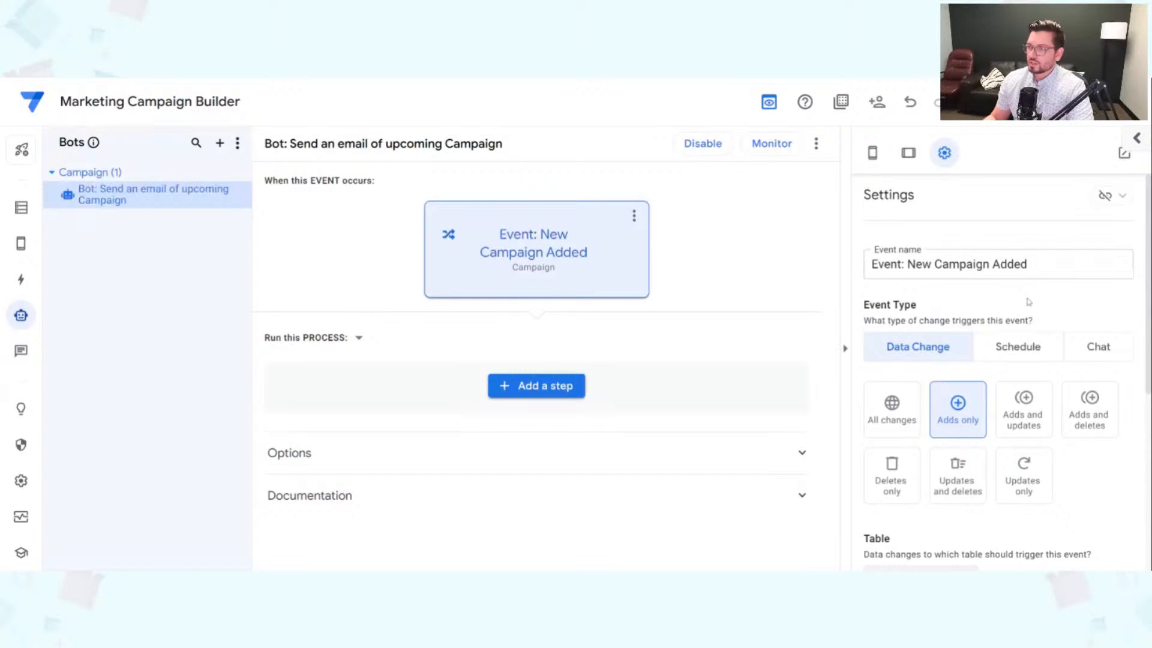
left_click(1121, 199)
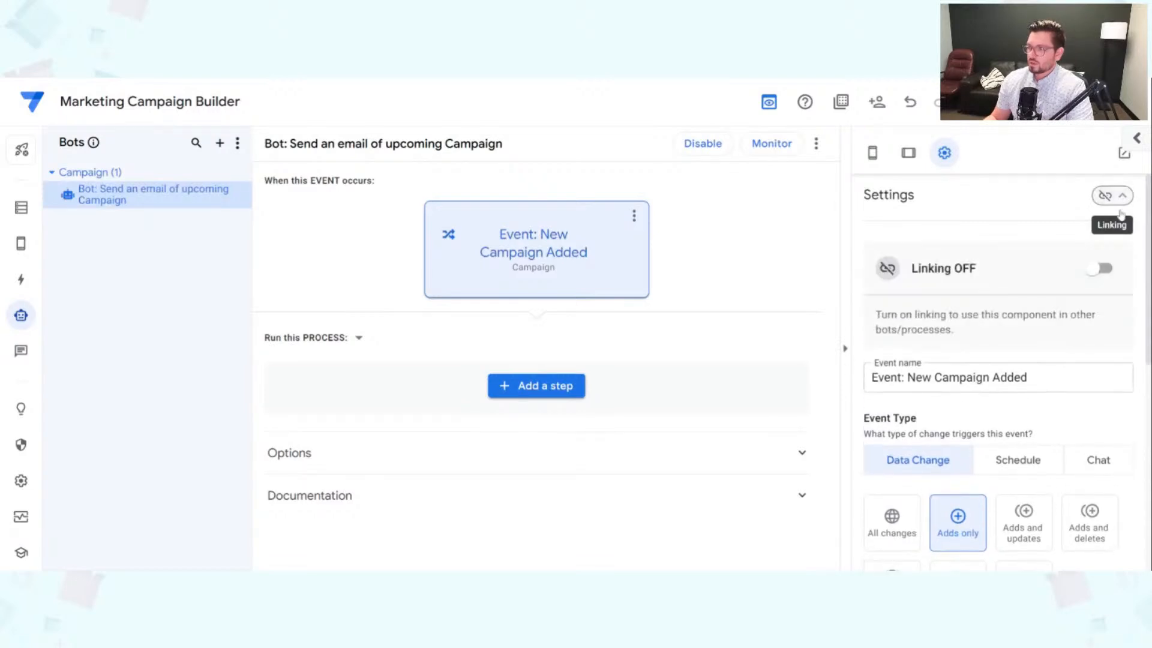
left_click(1100, 268)
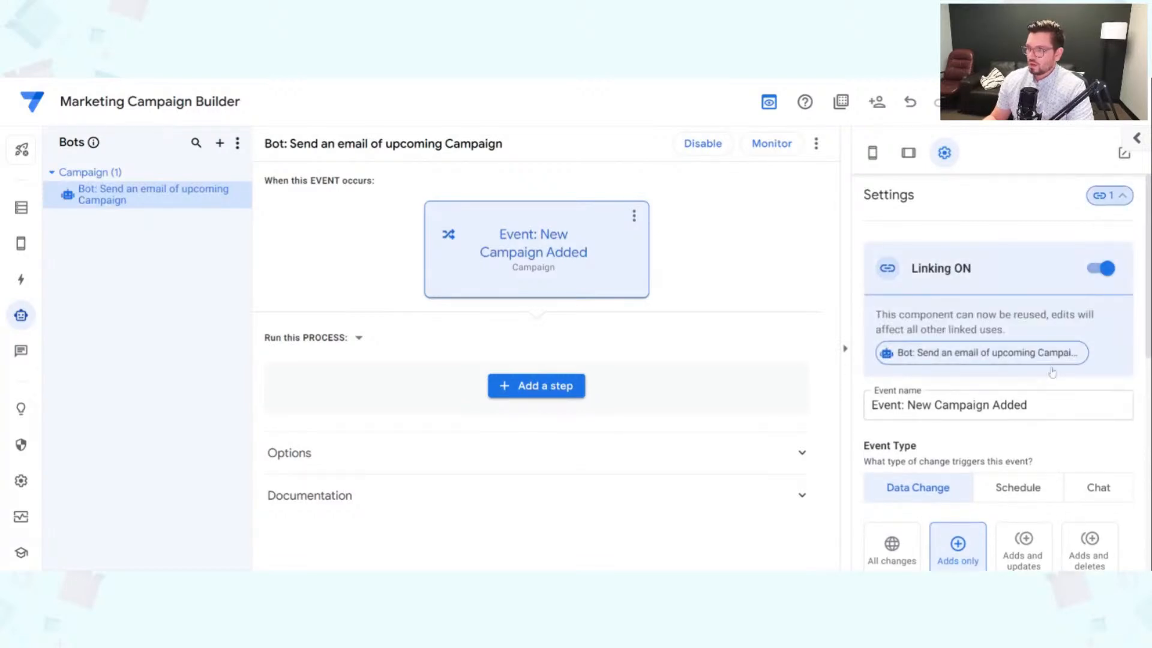
Read the event's linking note about reusing the component and how edits affect its linked uses.
left_click(1122, 197)
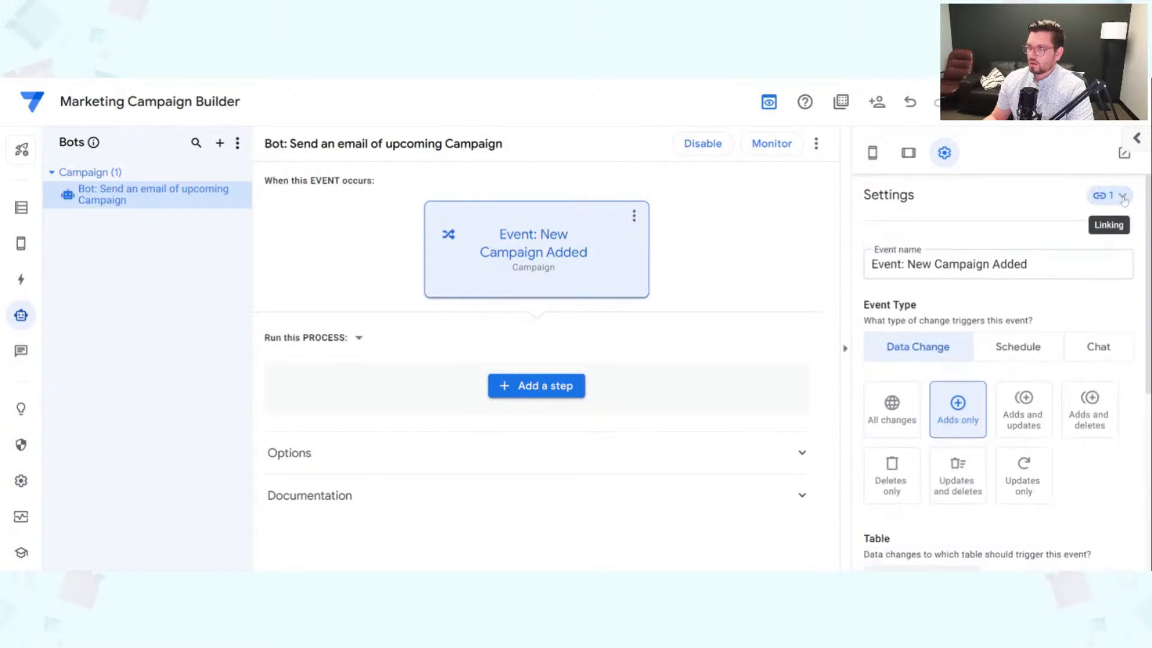
left_click(1124, 198)
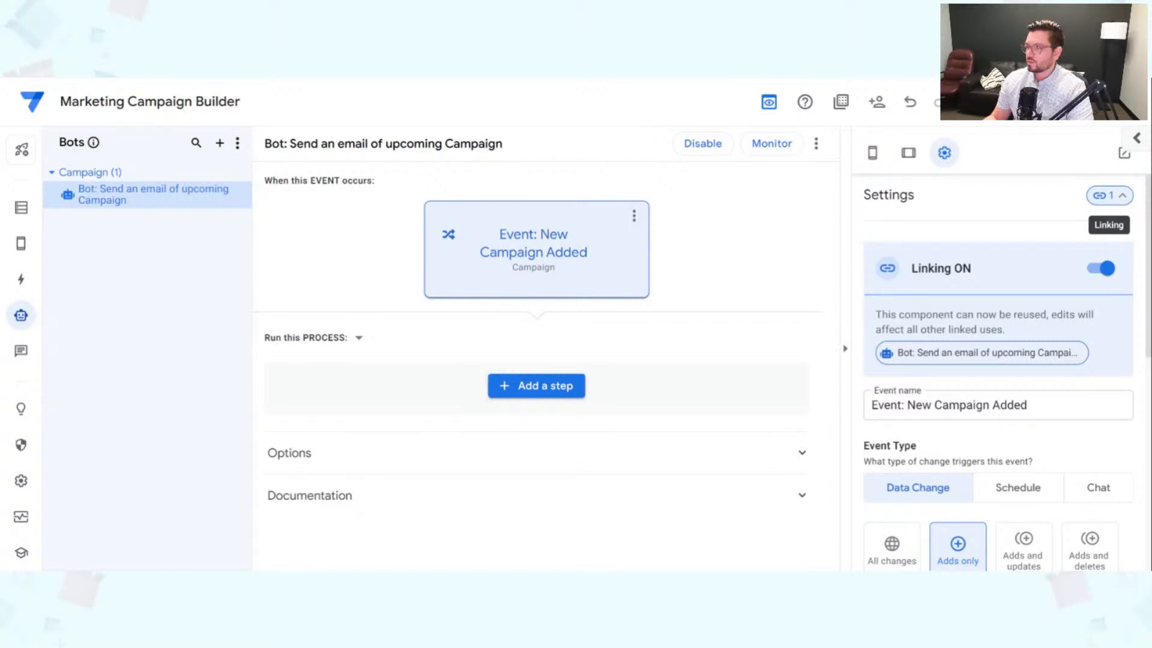
left_click_drag(881, 315, 1075, 315)
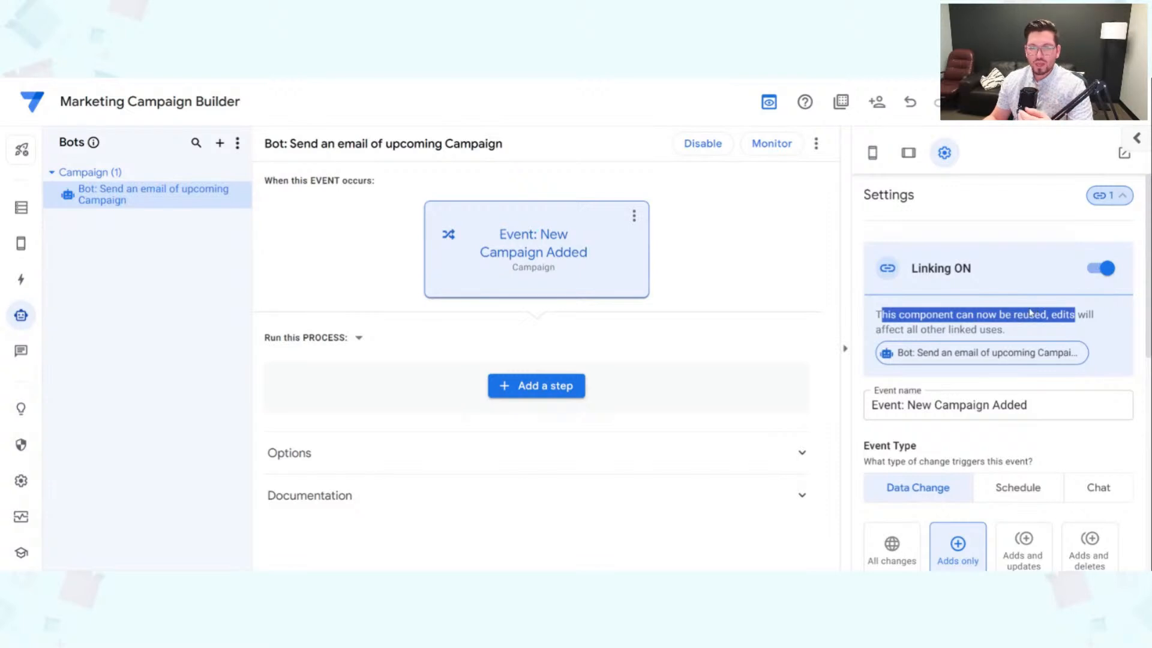
left_click(1018, 338)
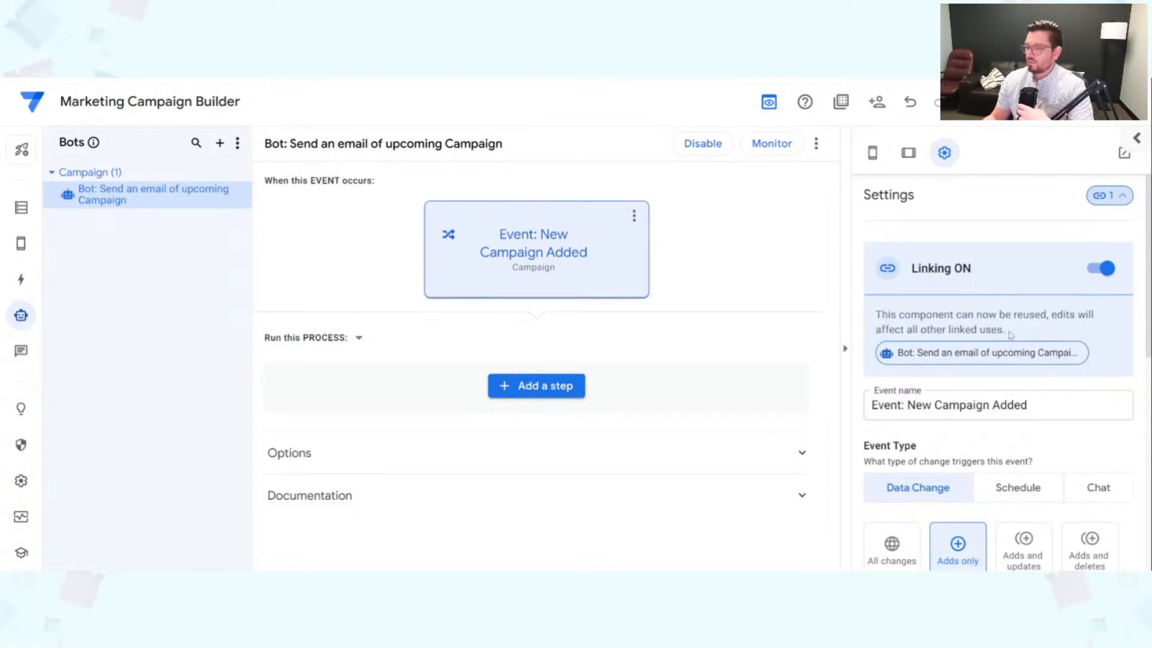
left_click_drag(1004, 330, 876, 314)
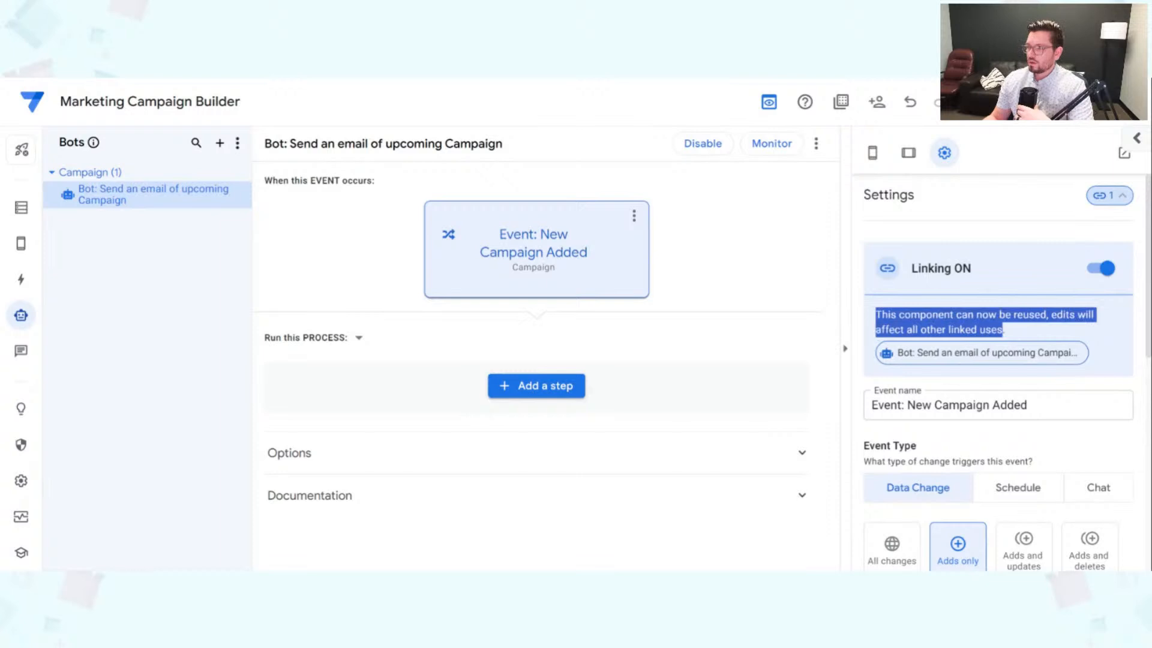
double_click(886, 315)
left_click(1049, 329)
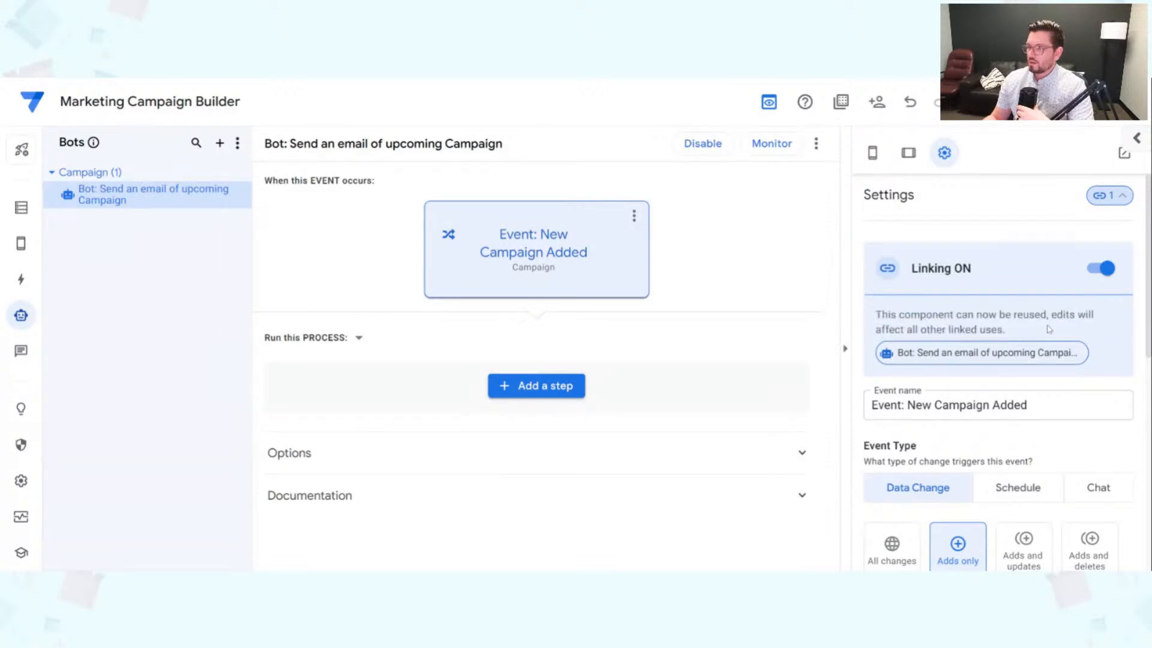
left_click_drag(1023, 329, 873, 321)
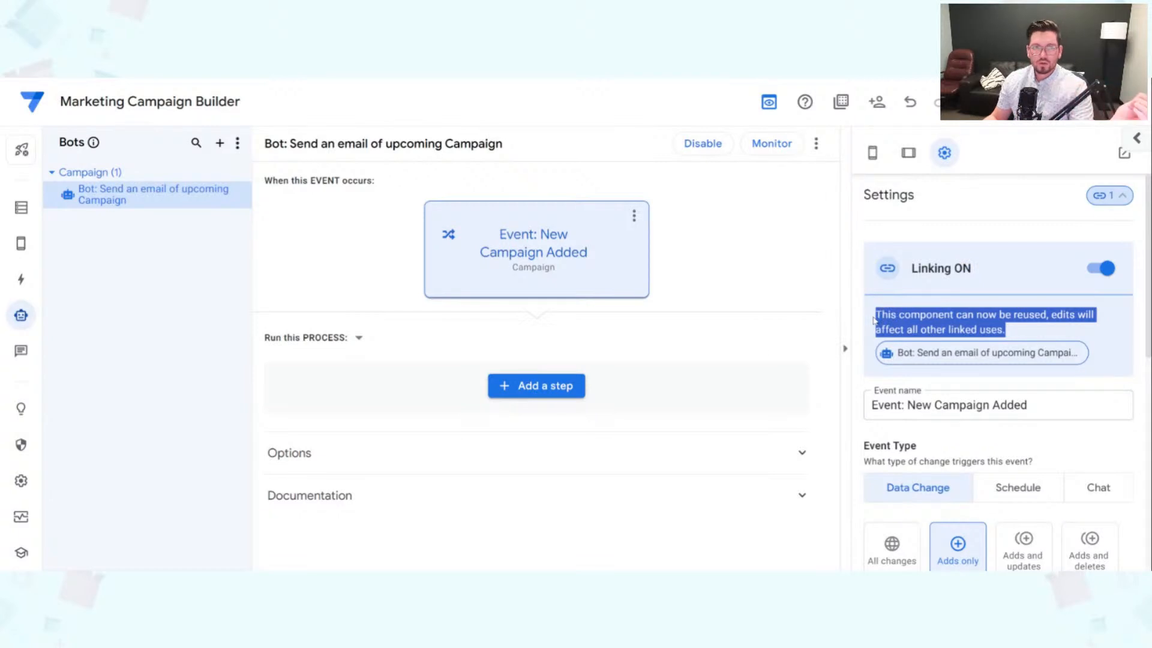
left_click(1012, 328)
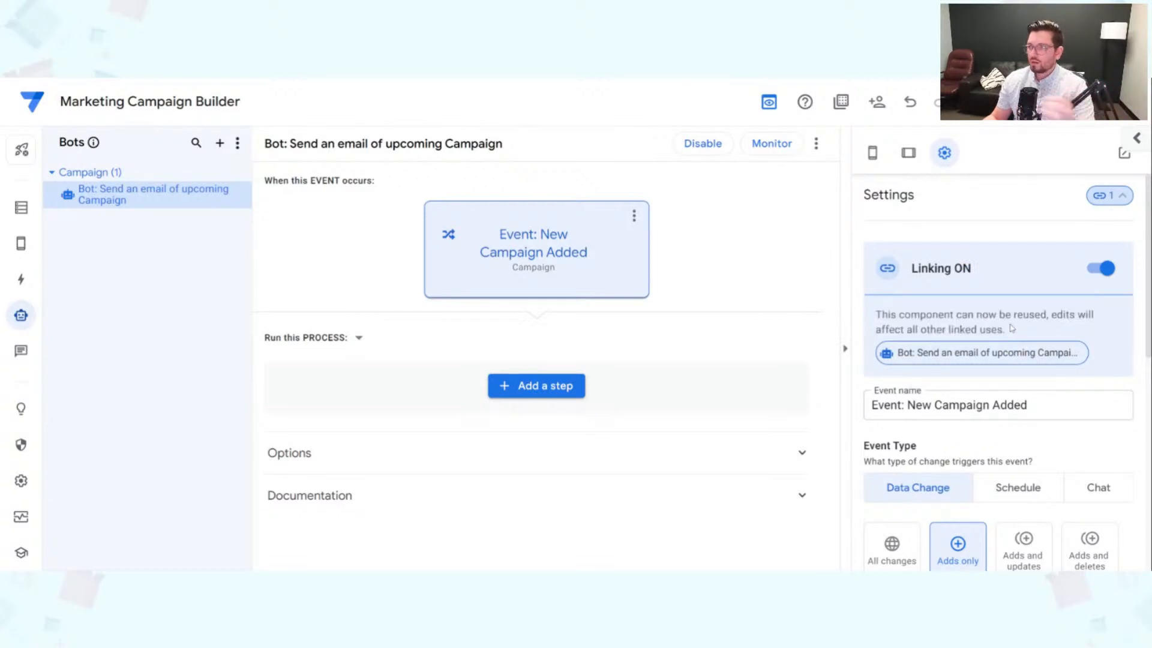
left_click(1122, 197)
left_click(1123, 198)
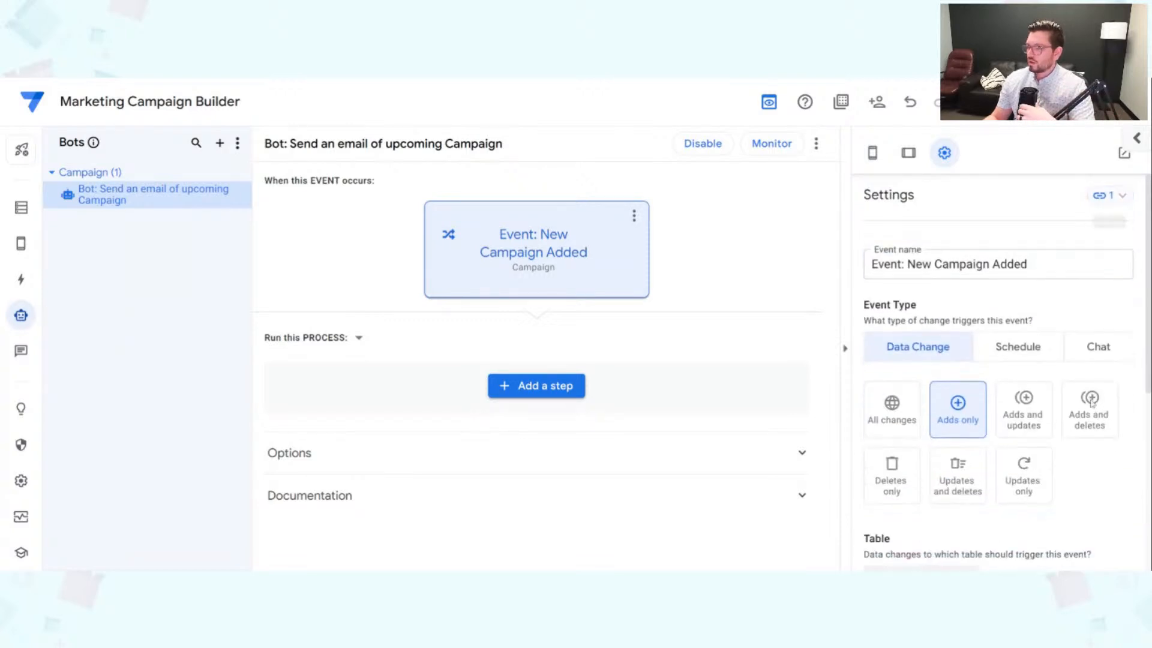
Enable Bypass Security Filters for the New Campaign Added event.
scroll(1057, 433, "down", 3)
scroll(1057, 433, "down", 3)
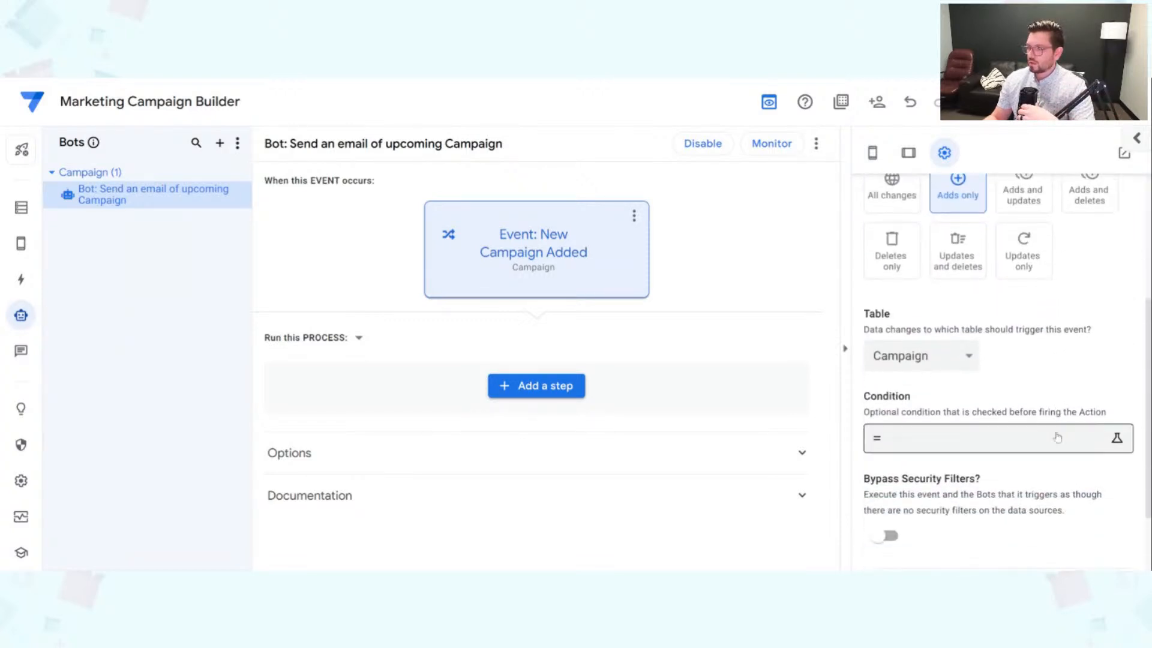
left_click(890, 450)
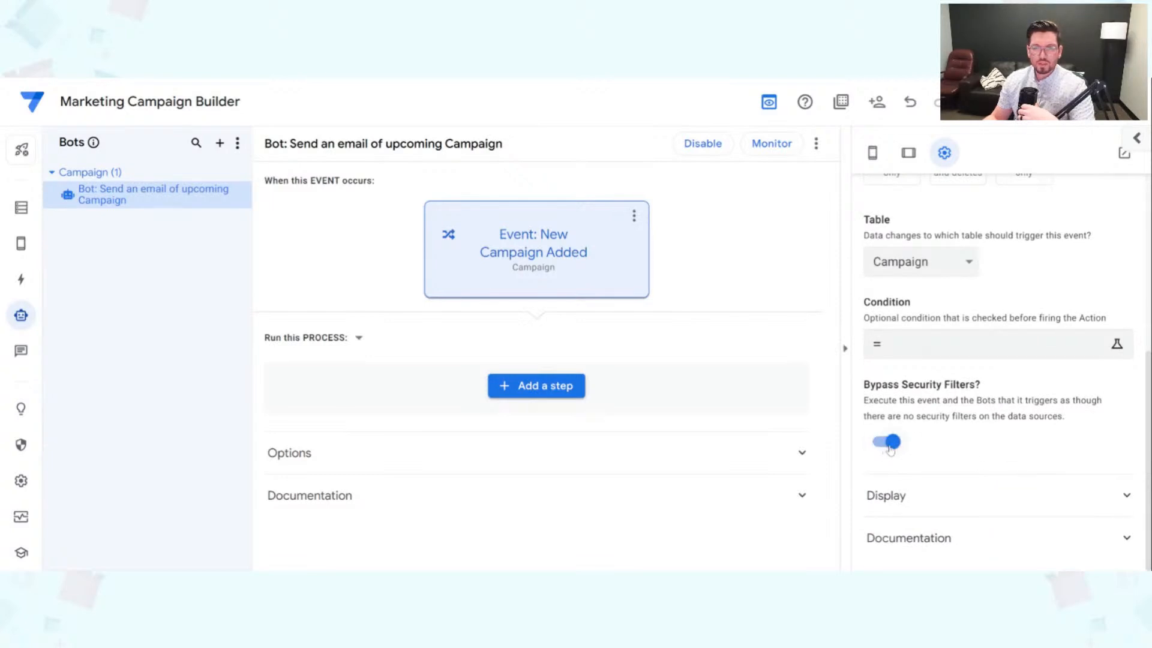
Review the event's Display icon choices and its Documentation comment option.
left_click(1074, 483)
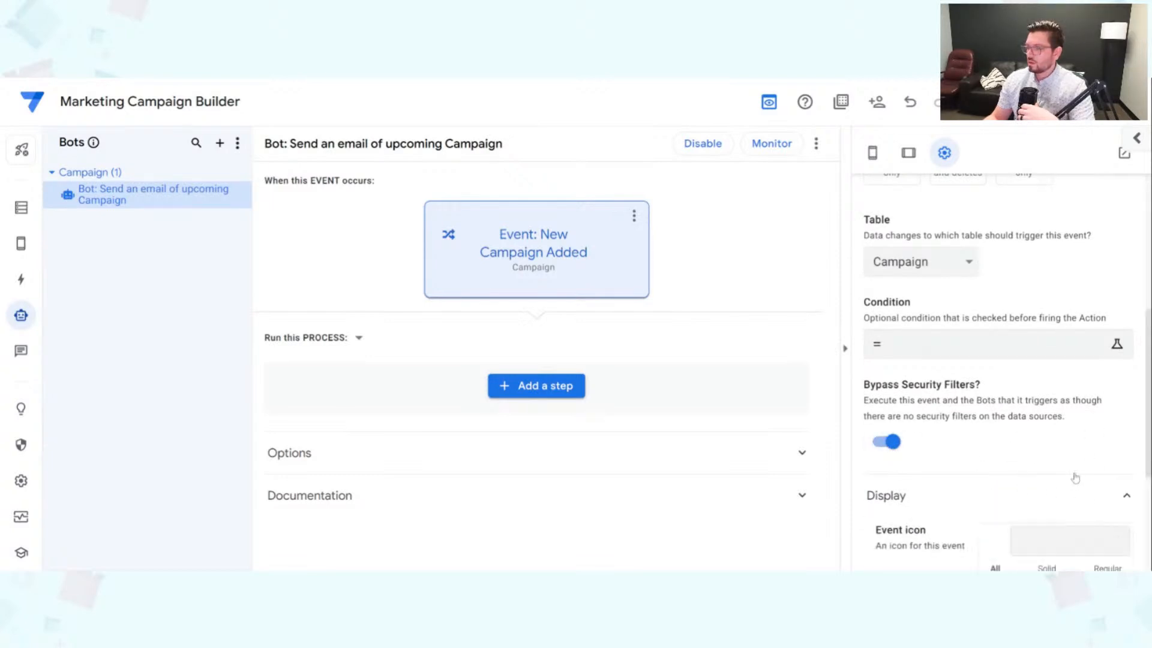
scroll(1074, 483, "down", 4)
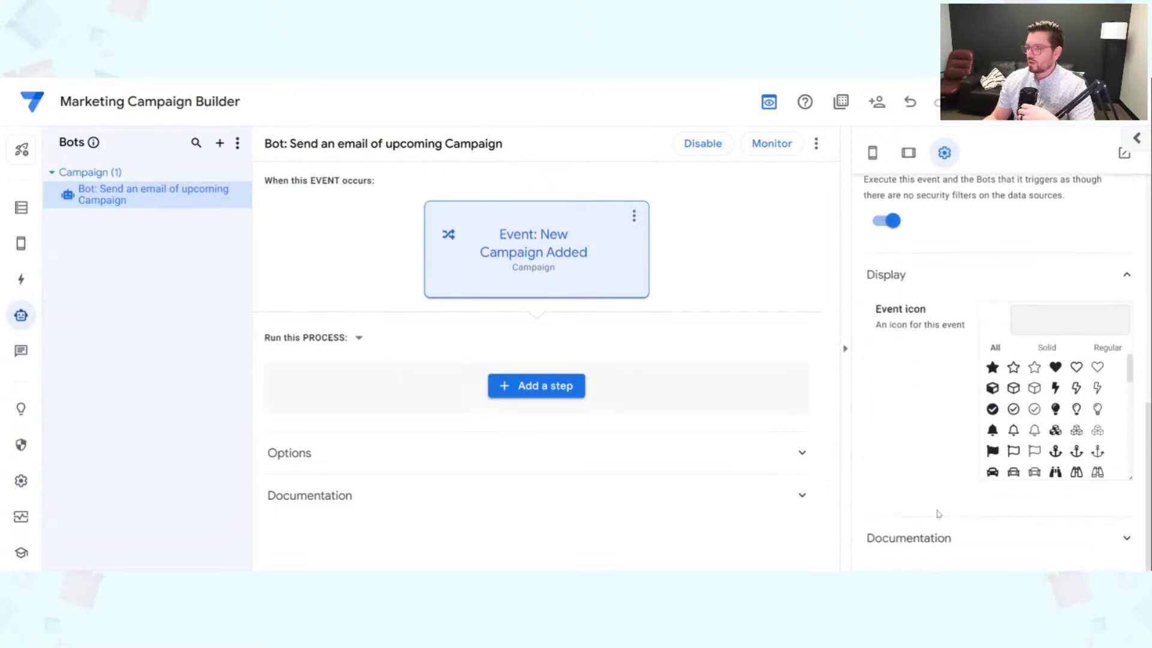
left_click(926, 543)
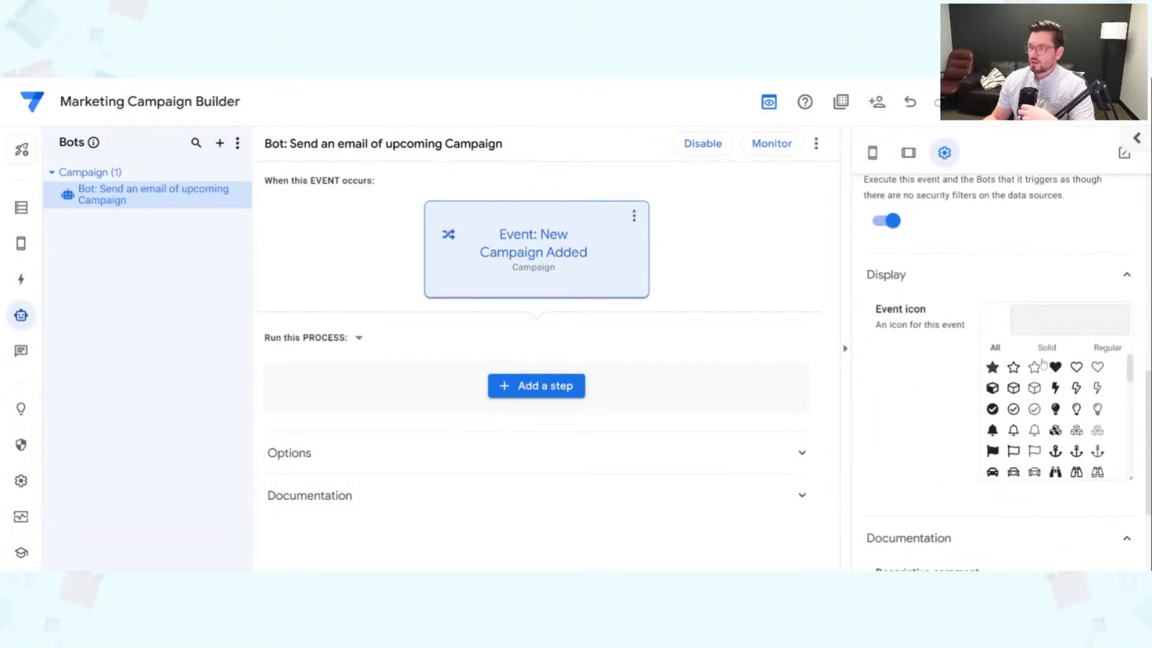
scroll(906, 423, "down", 3)
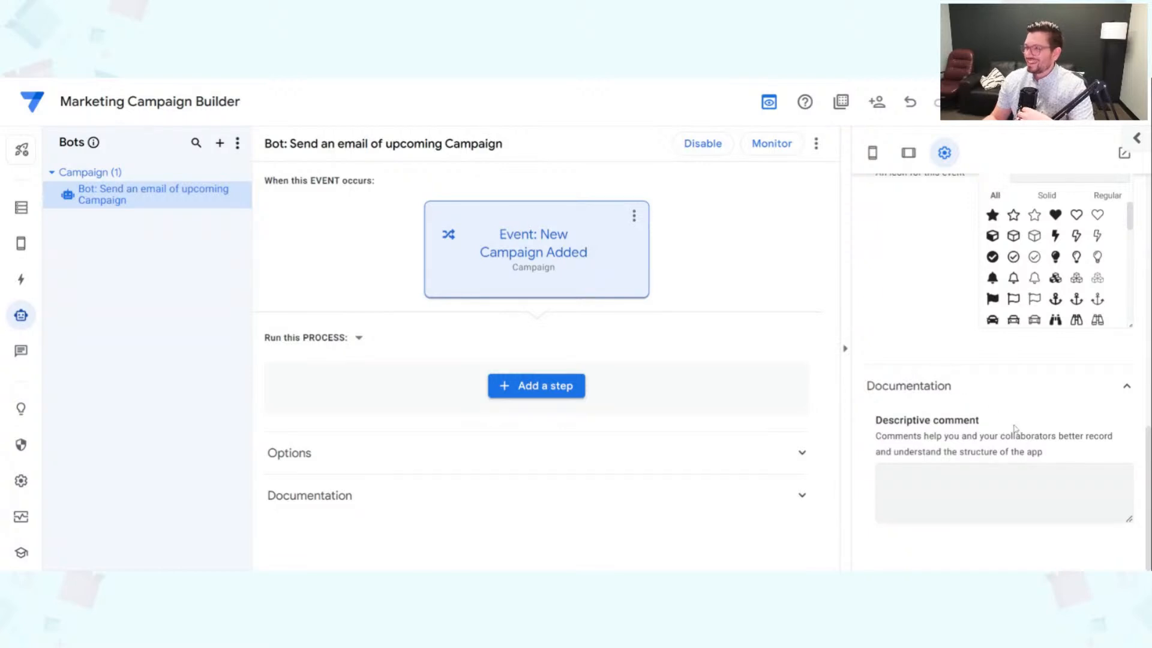
scroll(984, 423, "up", 3)
scroll(981, 420, "down", 3)
scroll(960, 480, "up", 5)
scroll(954, 493, "up", 6)
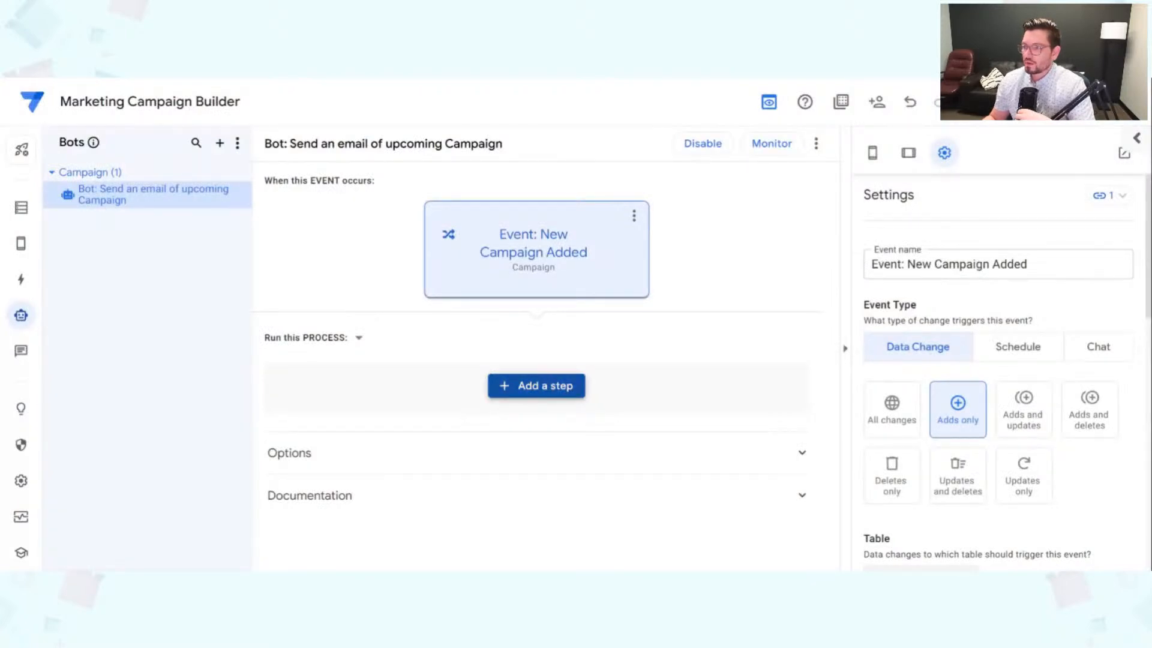
Add a custom step to the bot's process instead of using a suggested one.
left_click(536, 386)
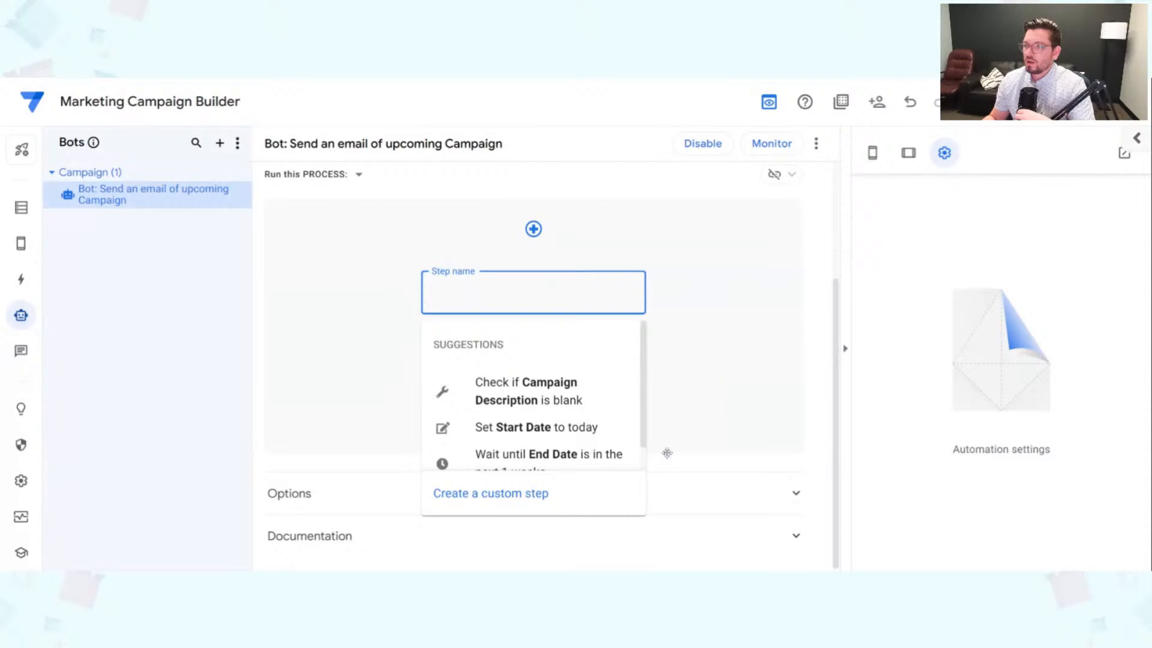
left_click(525, 508)
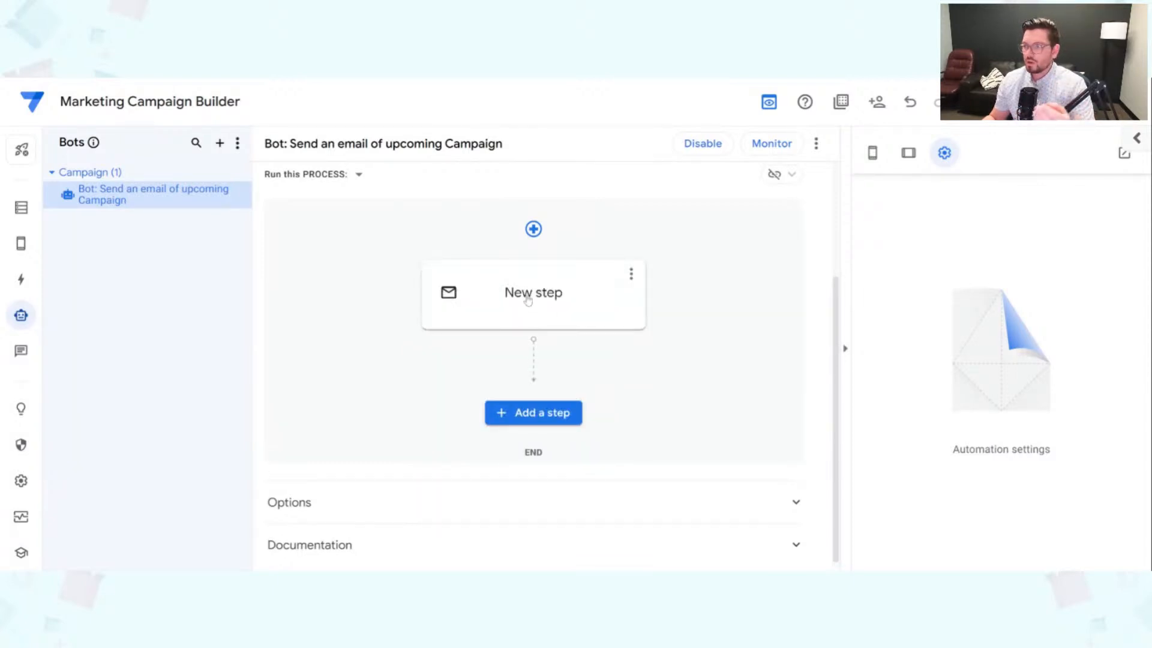
left_click_drag(265, 179, 350, 182)
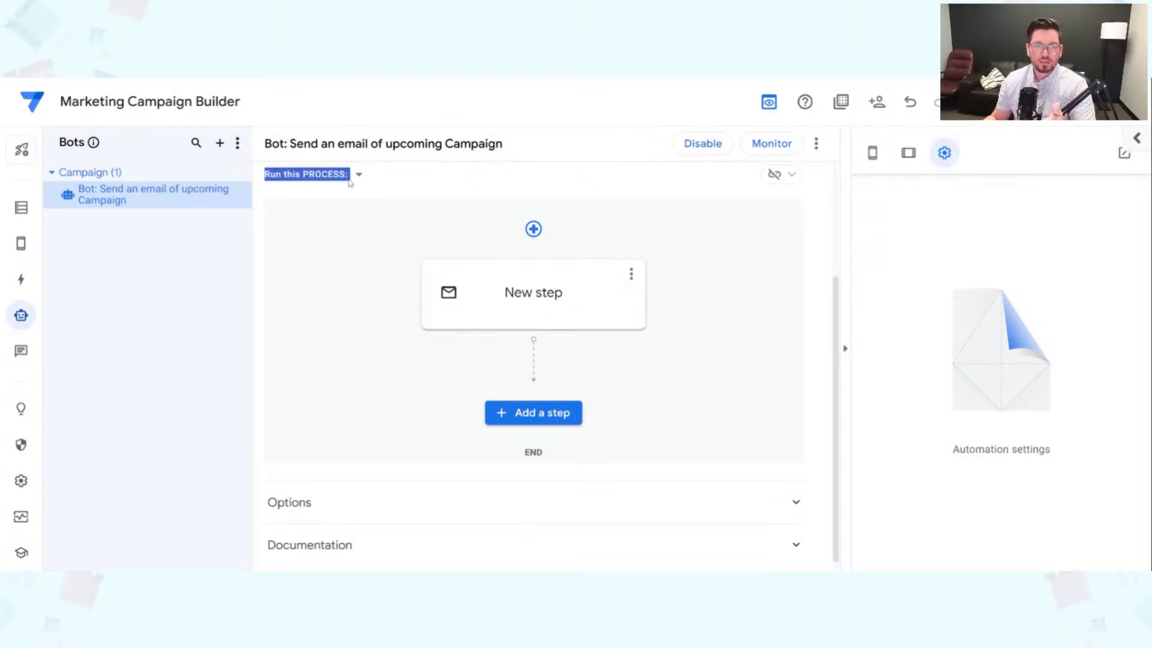
Switch to the AppSheet how-to guide and read the explanations of bot tasks and processes, focusing on the task definition.
left_click(493, 79)
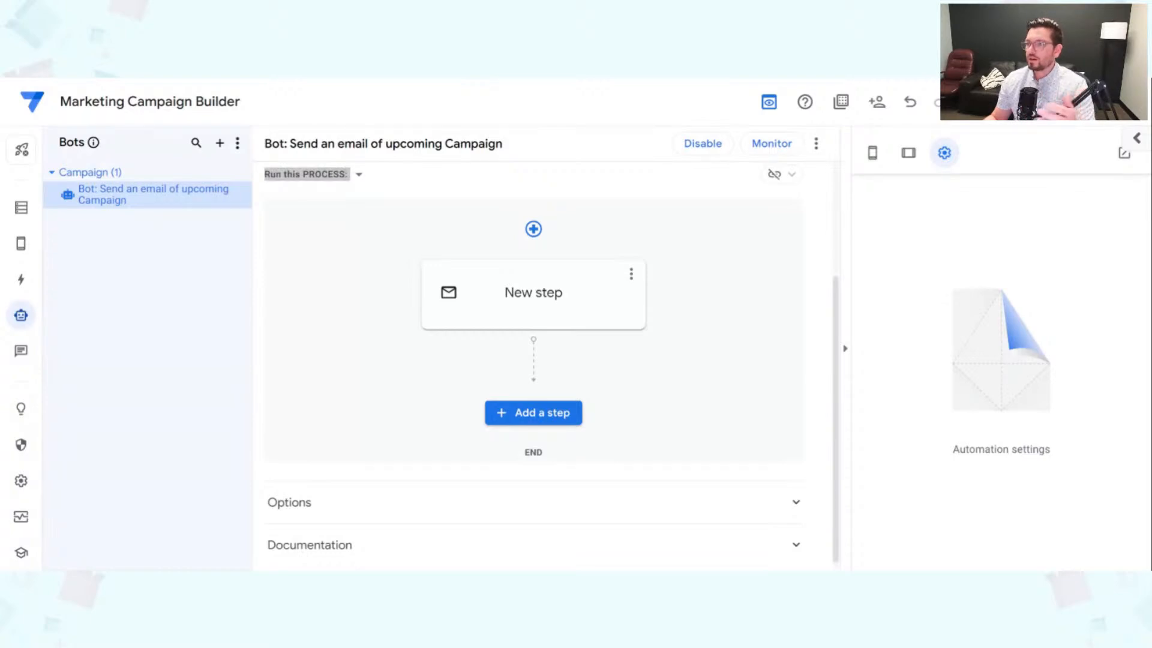
key("ctrl+Tab")
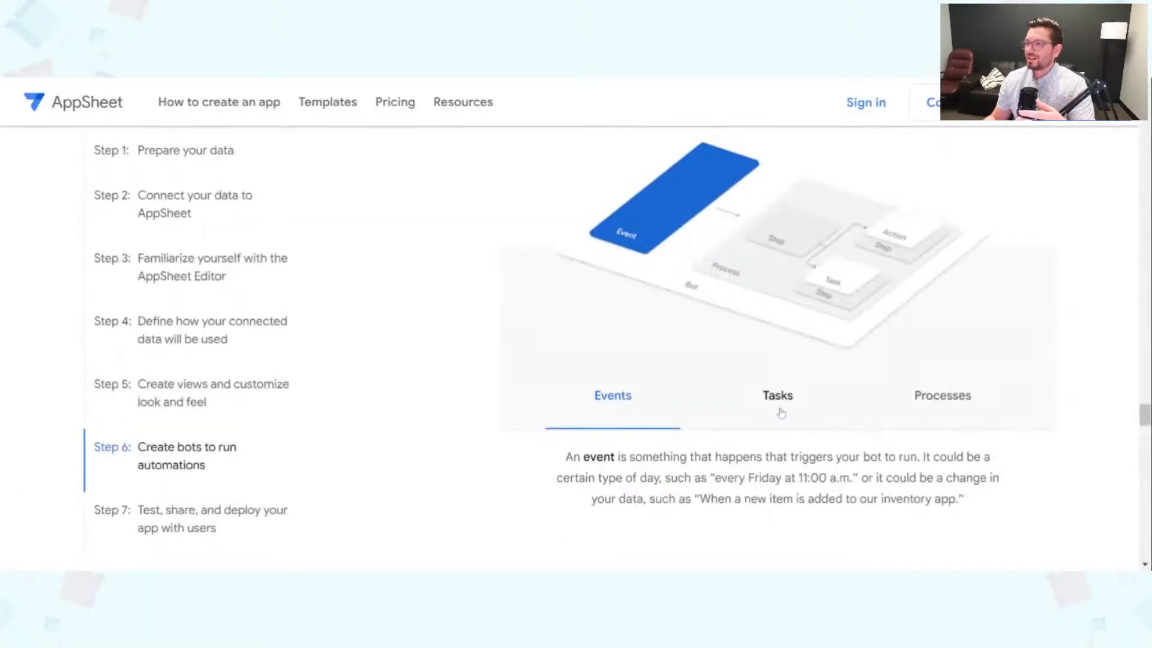
left_click(816, 412)
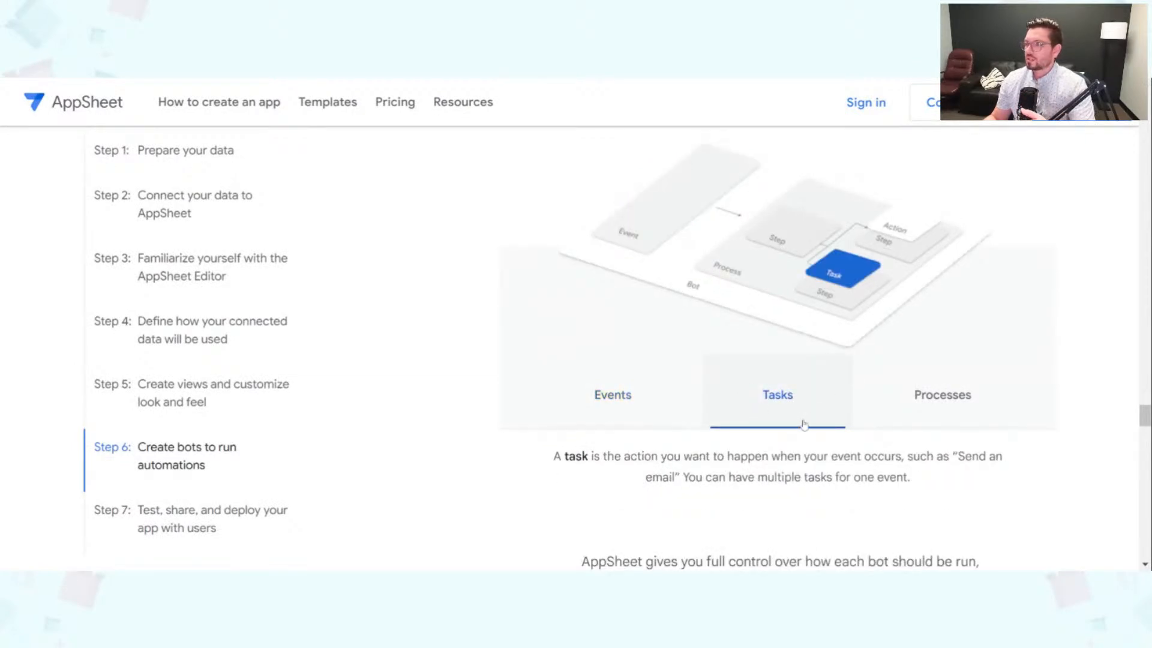
left_click(948, 412)
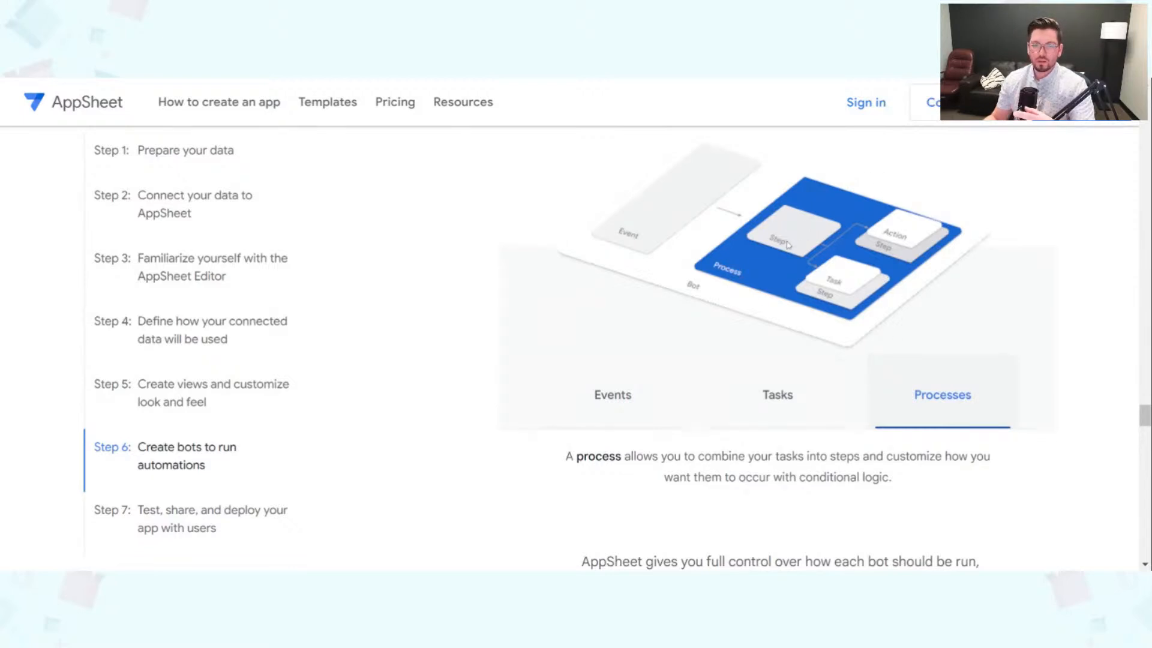
left_click(777, 395)
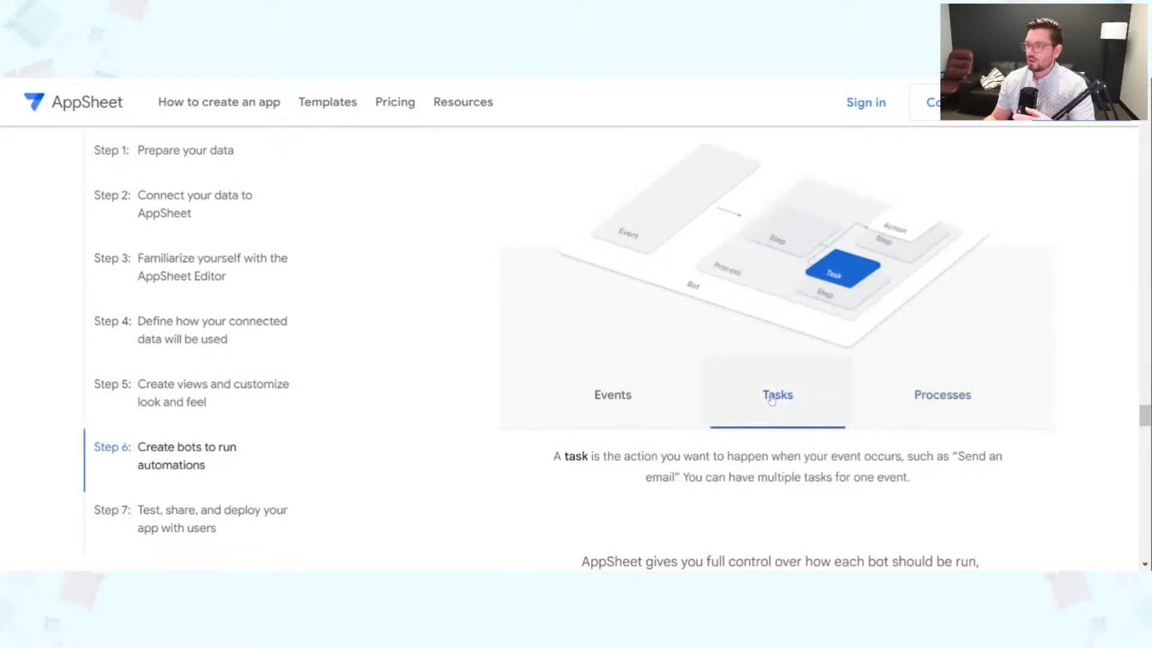
left_click_drag(622, 456, 827, 477)
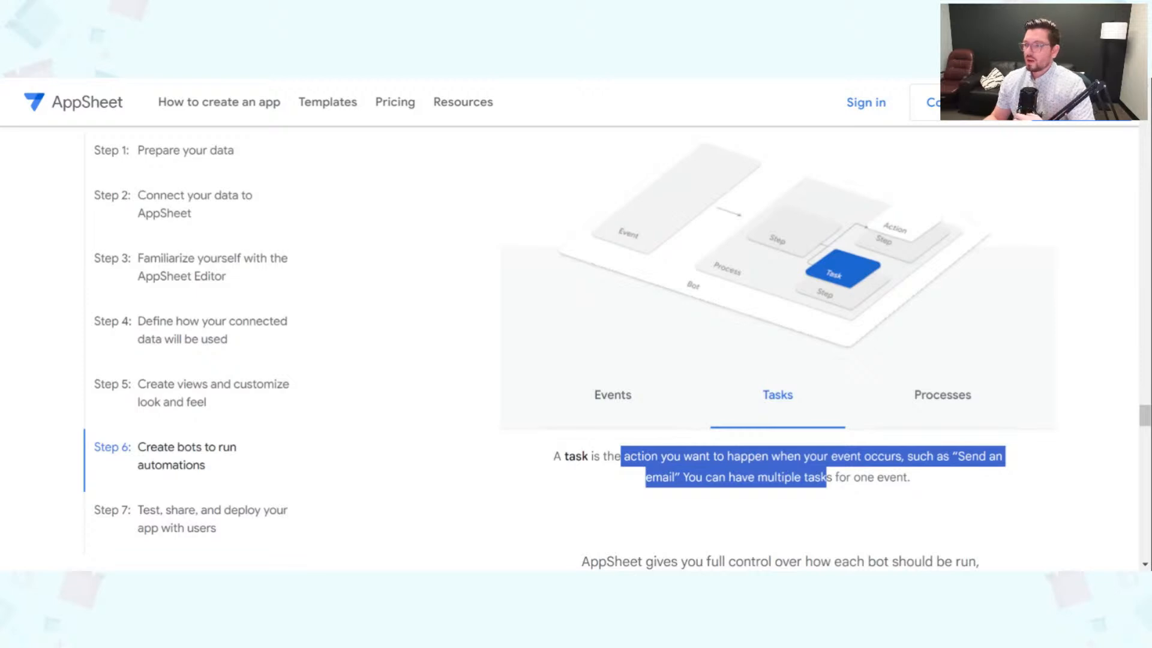
left_click(817, 492)
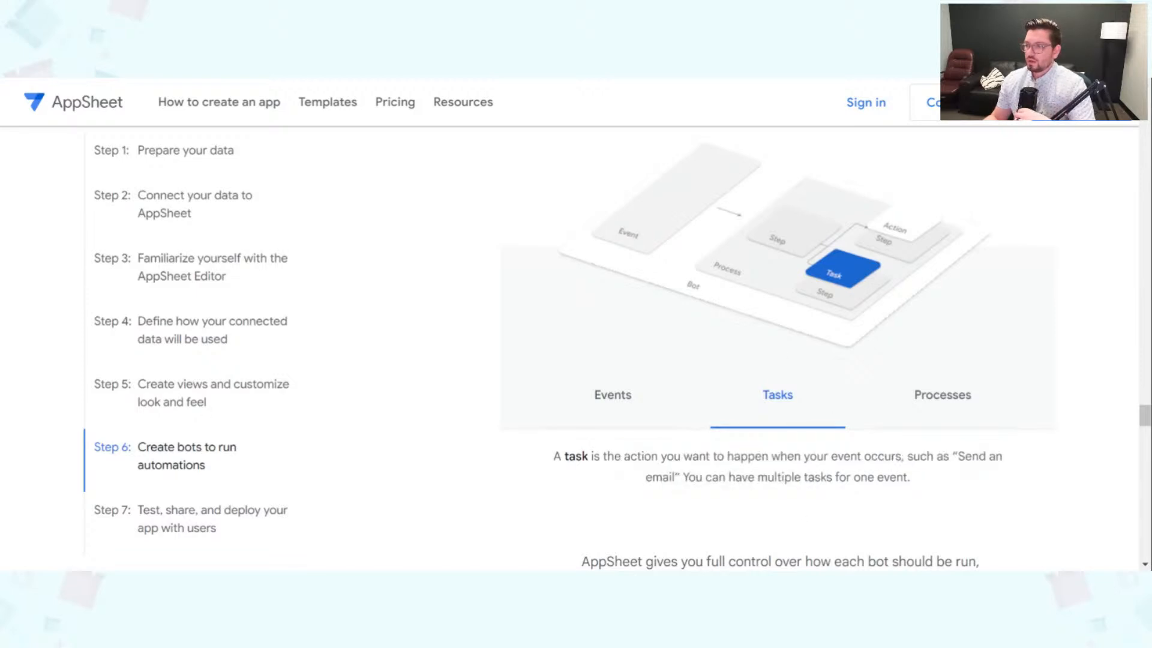
double_click(892, 478)
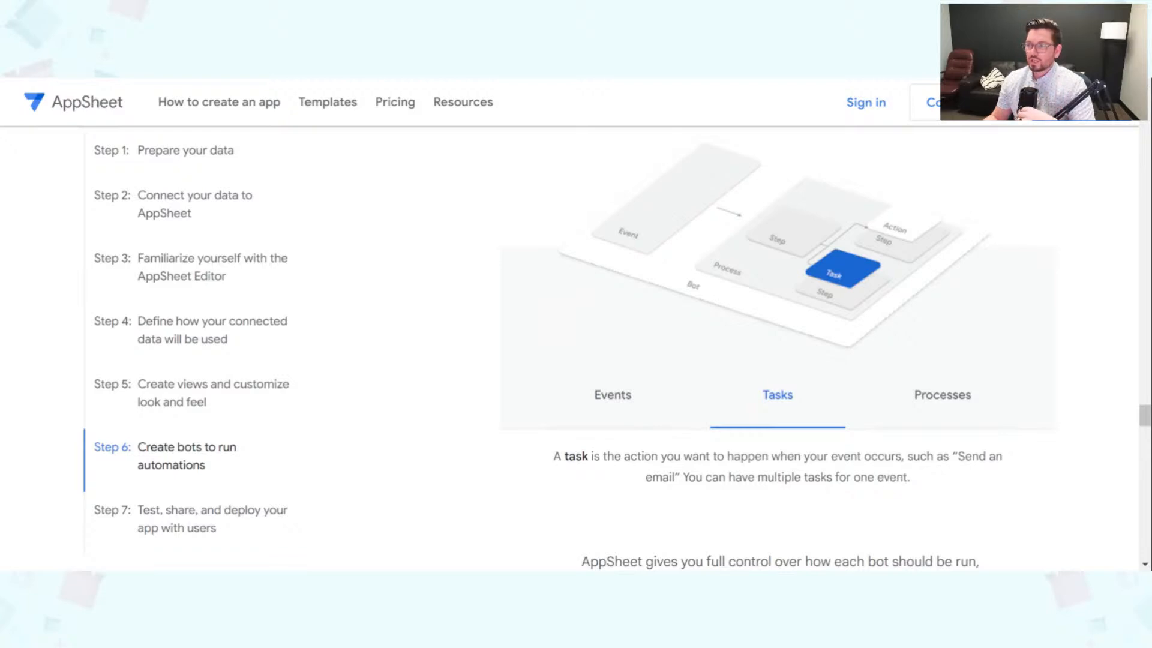
double_click(780, 477)
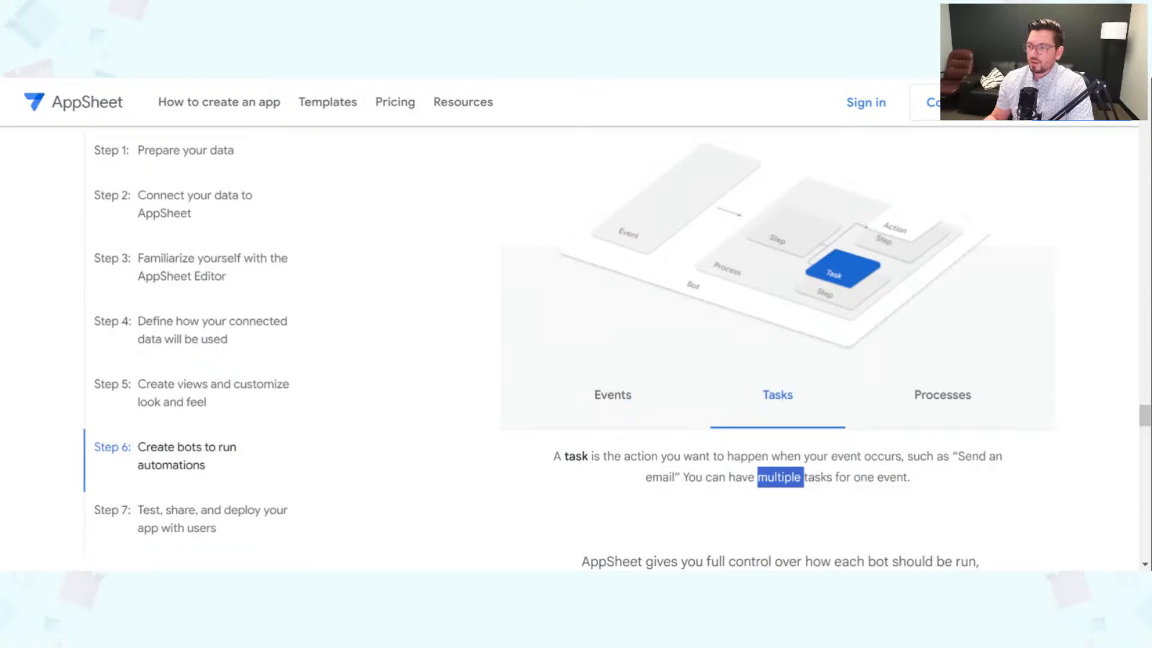
left_click_drag(553, 456, 624, 456)
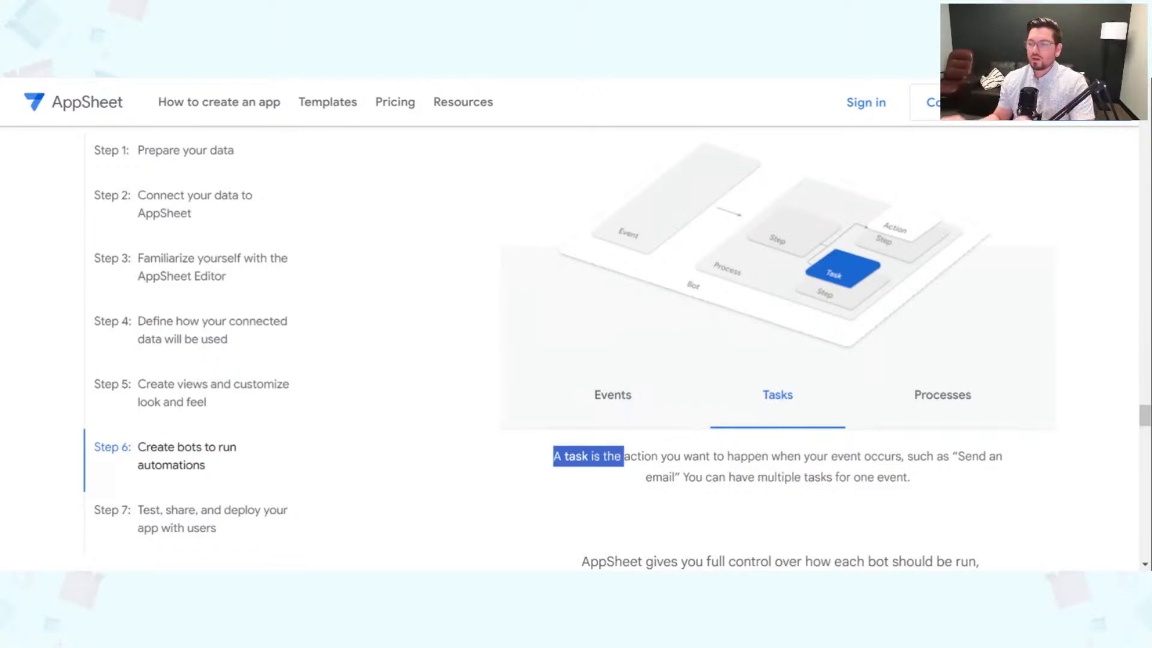
left_click(624, 457)
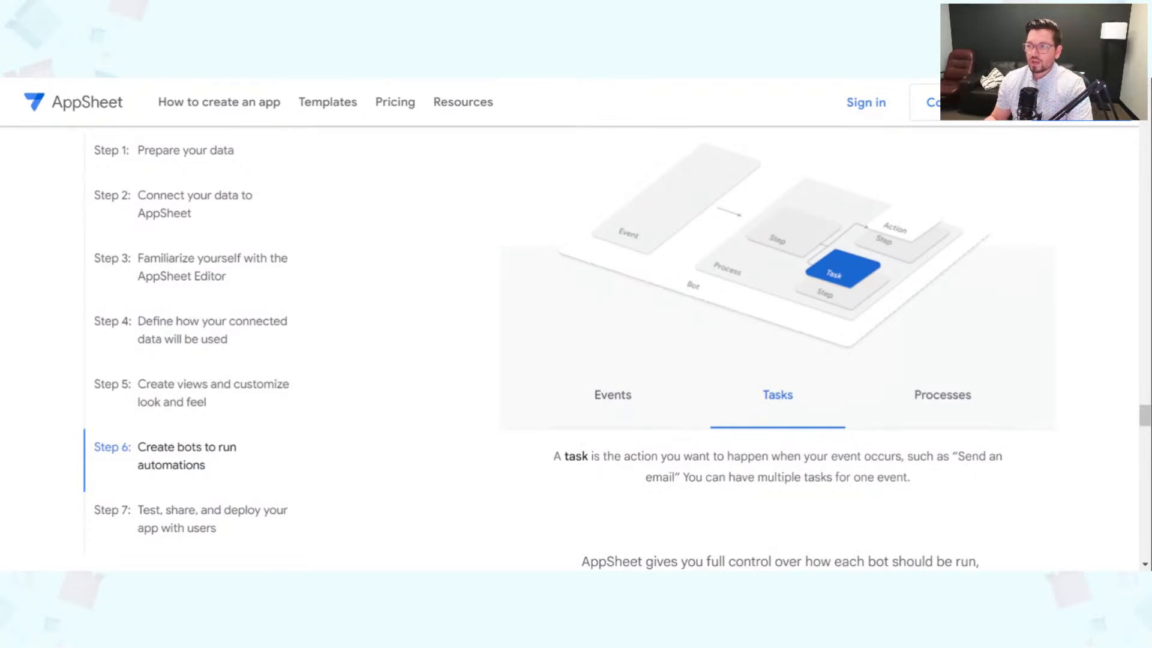
Reread the guide's definition of a task and its example of an event-triggered action.
left_click_drag(591, 456, 706, 456)
left_click(626, 476)
left_click_drag(552, 457, 919, 494)
left_click(901, 488)
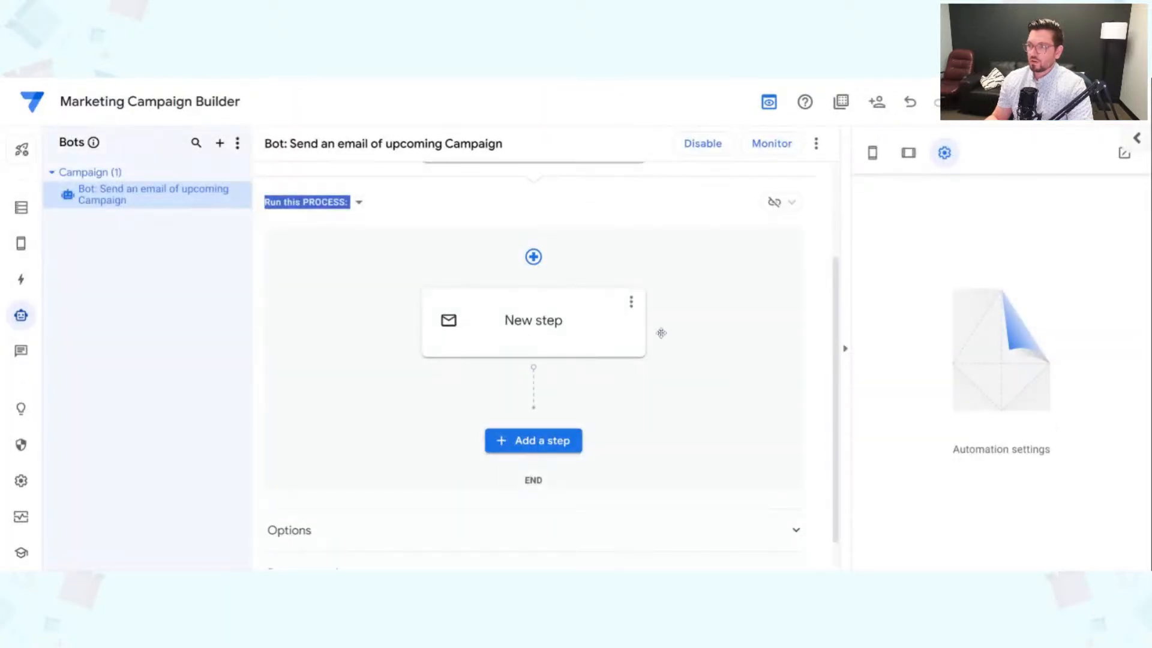
Open the new process step in the bot and review the types of operation it can run.
left_click(555, 347)
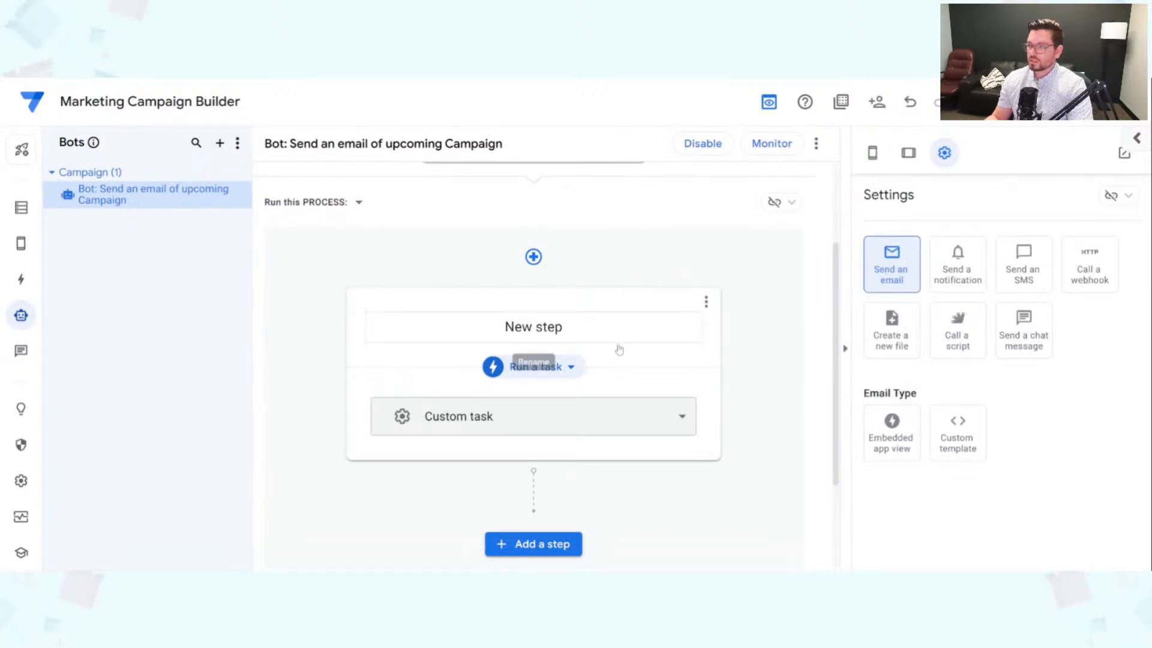
left_click(570, 369)
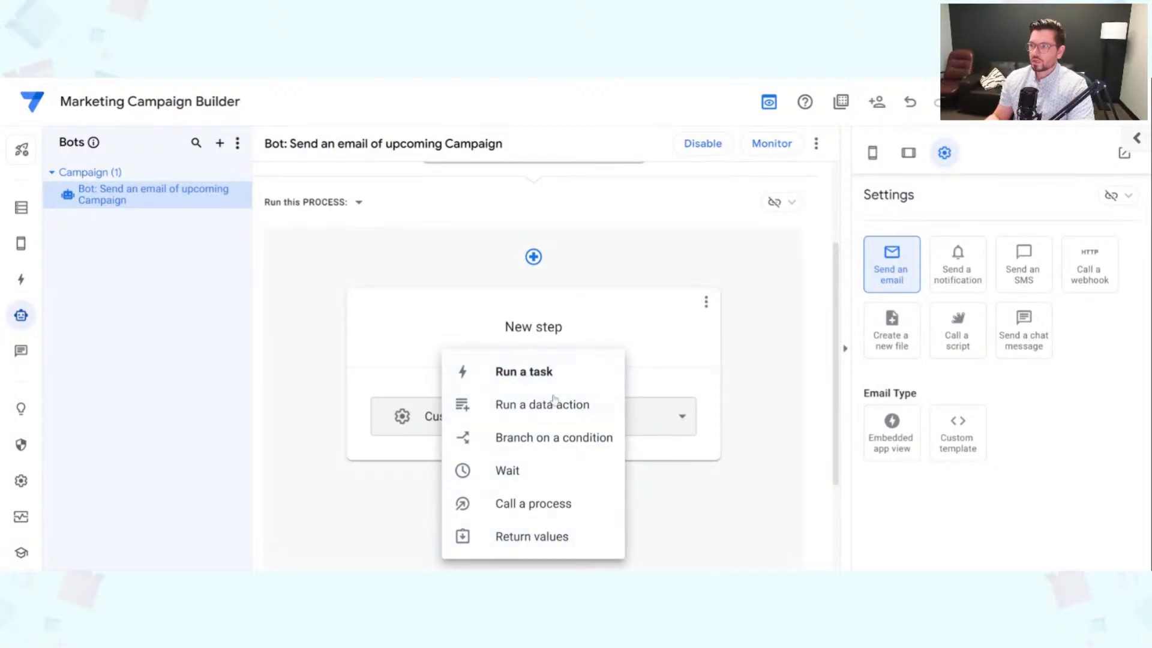
left_click(661, 384)
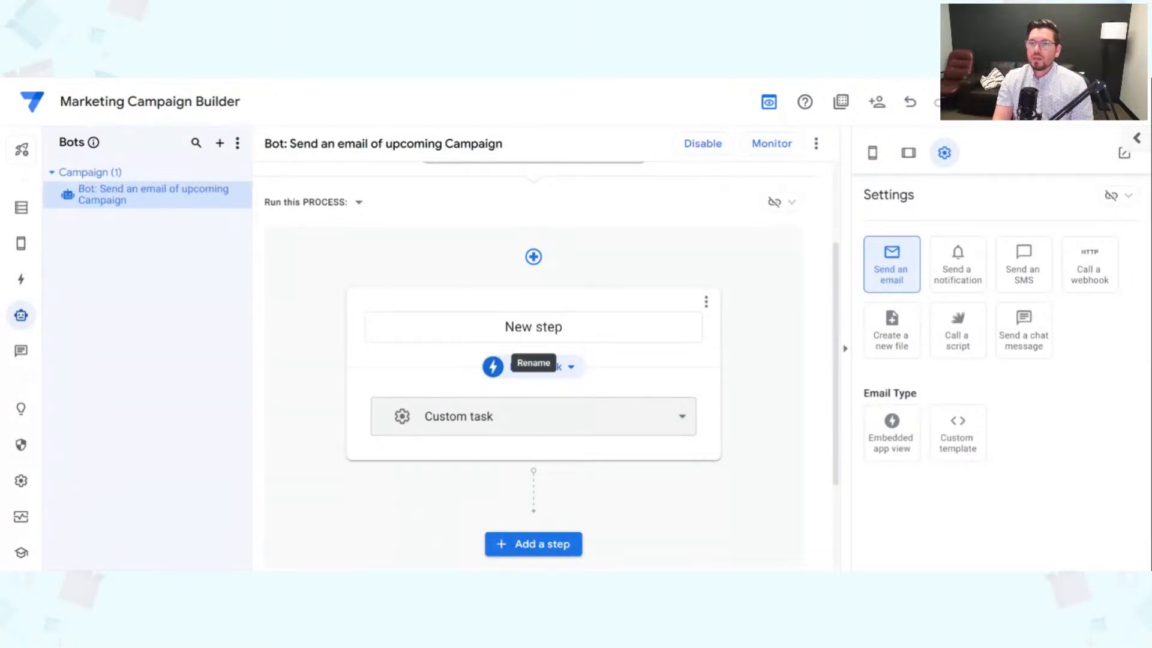
Rename the new process step as "Step: Send an email a new campaign has been added".
left_click(543, 327)
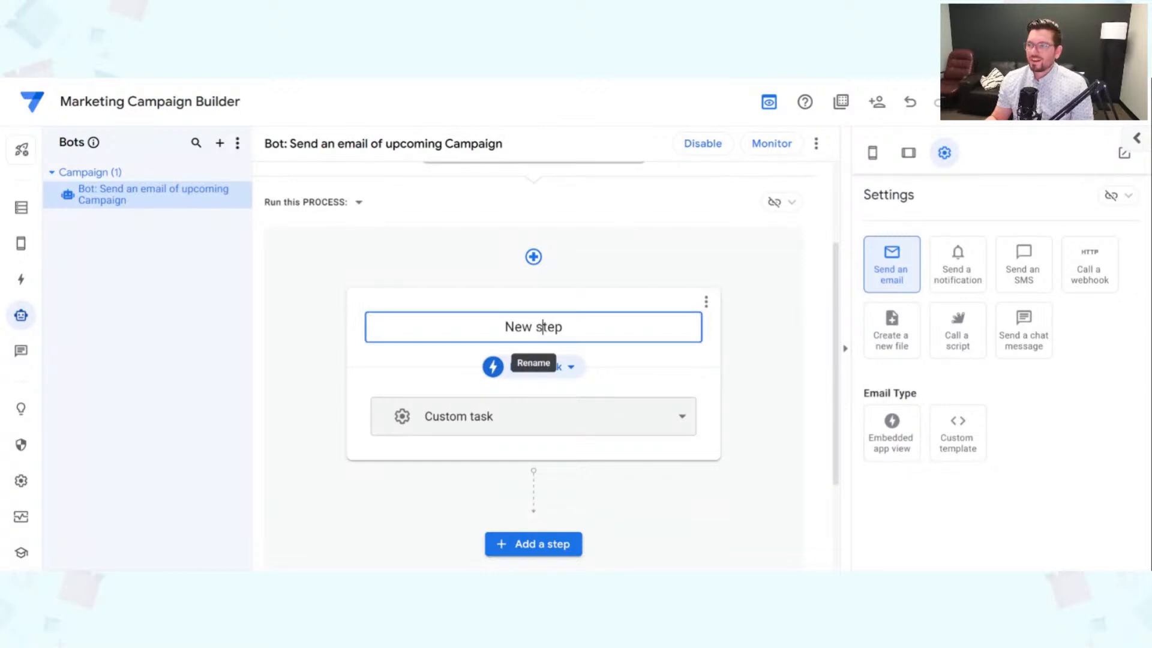
left_click_drag(564, 327, 503, 327)
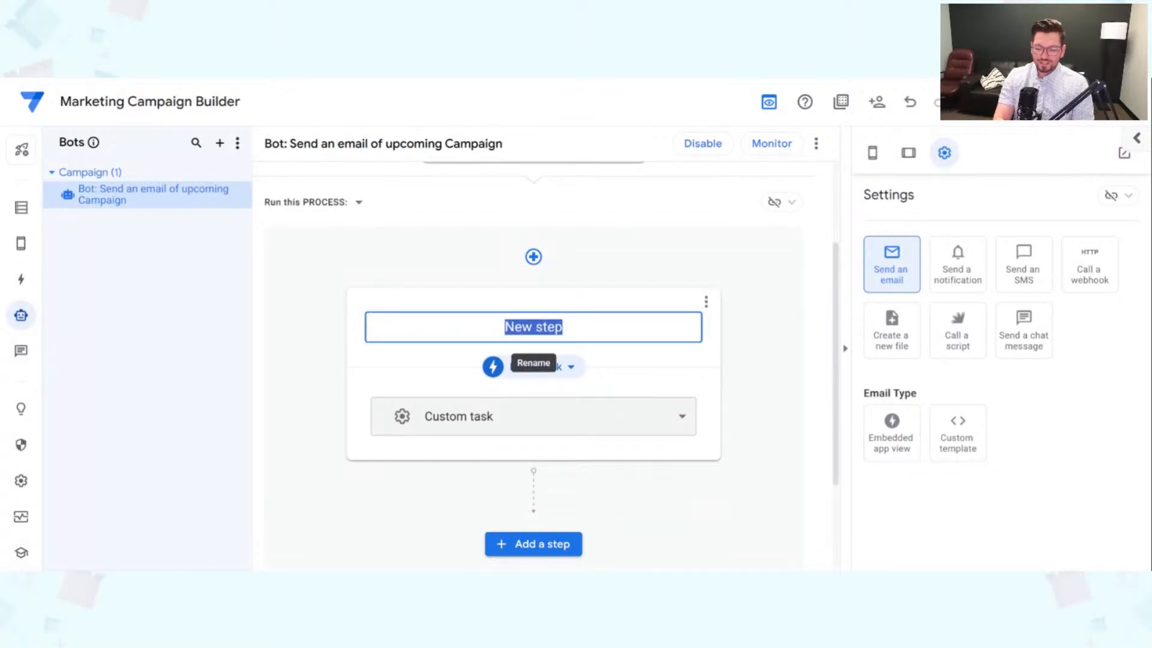
type("Step: ")
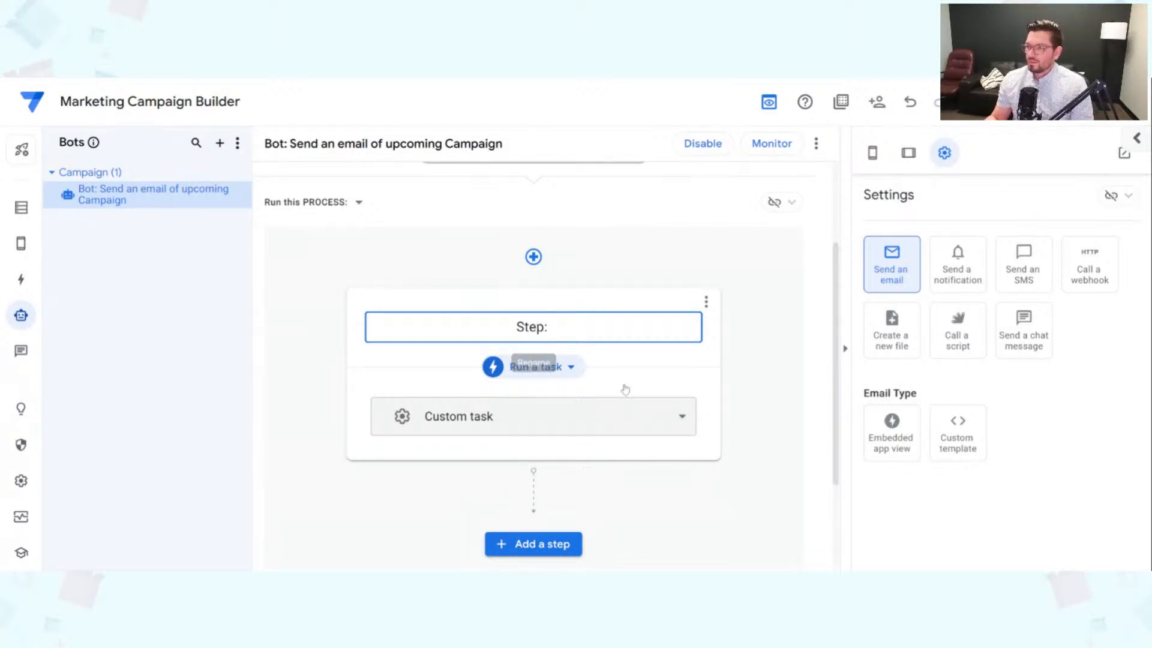
type("Send an email a new campaign has been added")
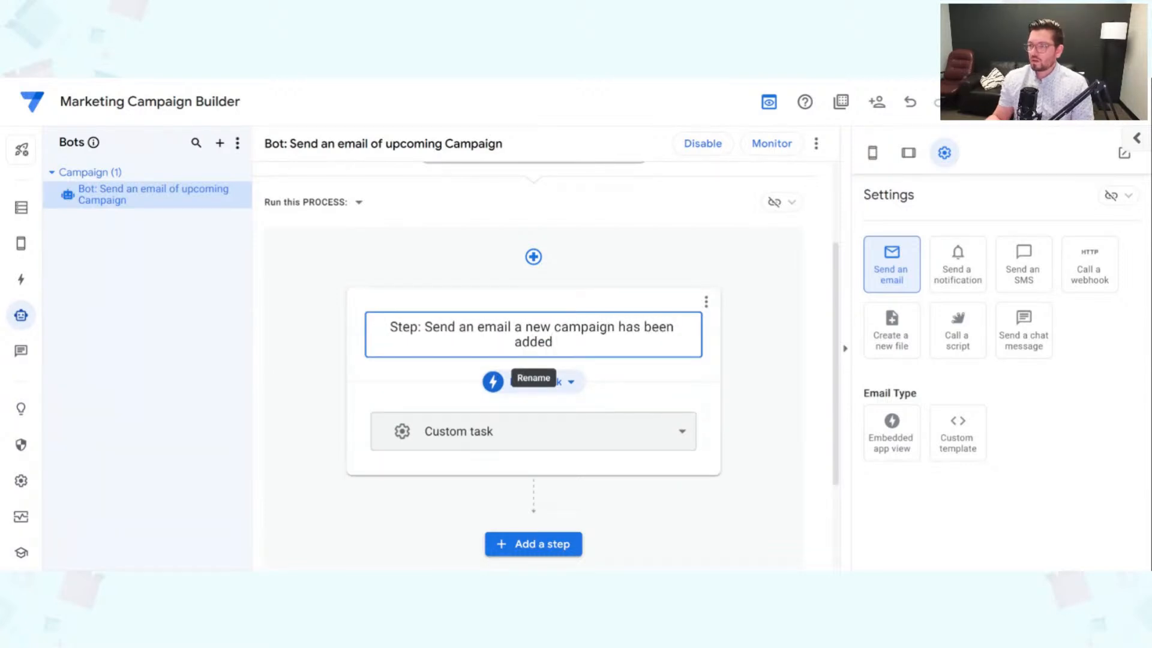
left_click(650, 375)
scroll(656, 352, "down", 3)
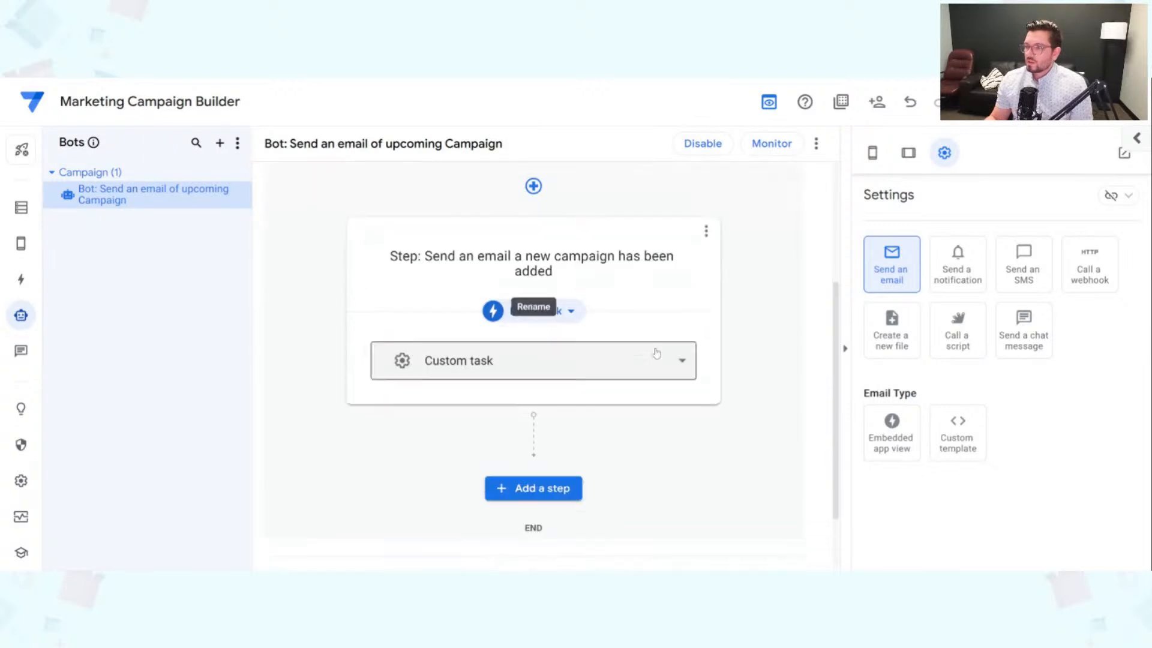
Use a custom task with the Send an email category for the process step.
left_click(540, 296)
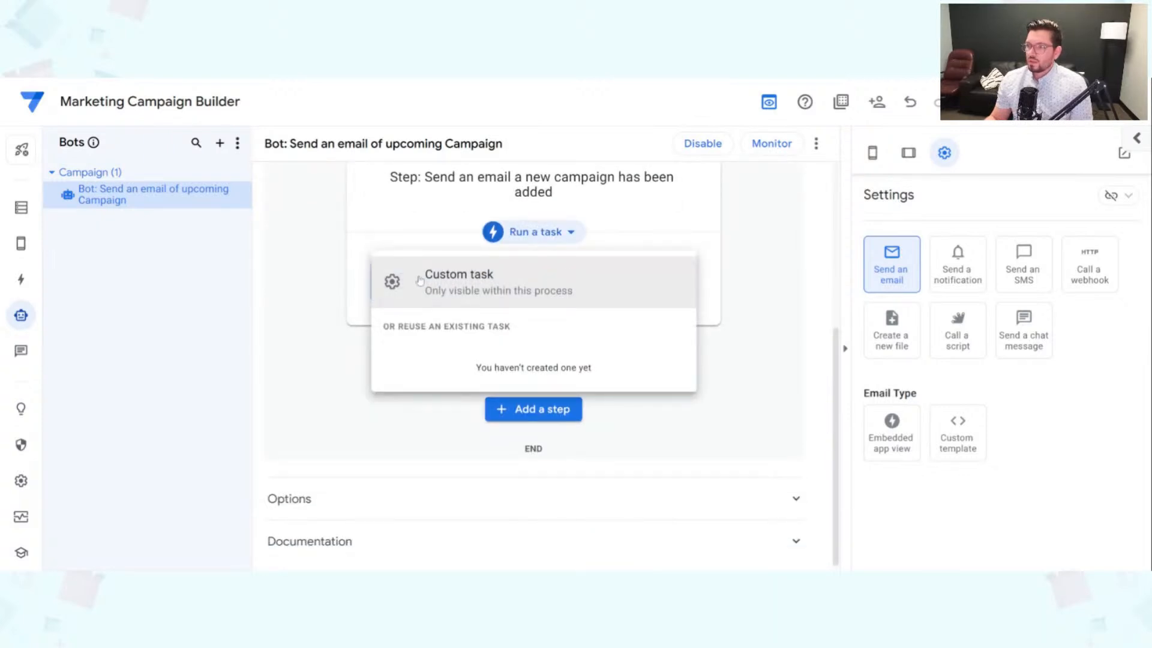
left_click(494, 288)
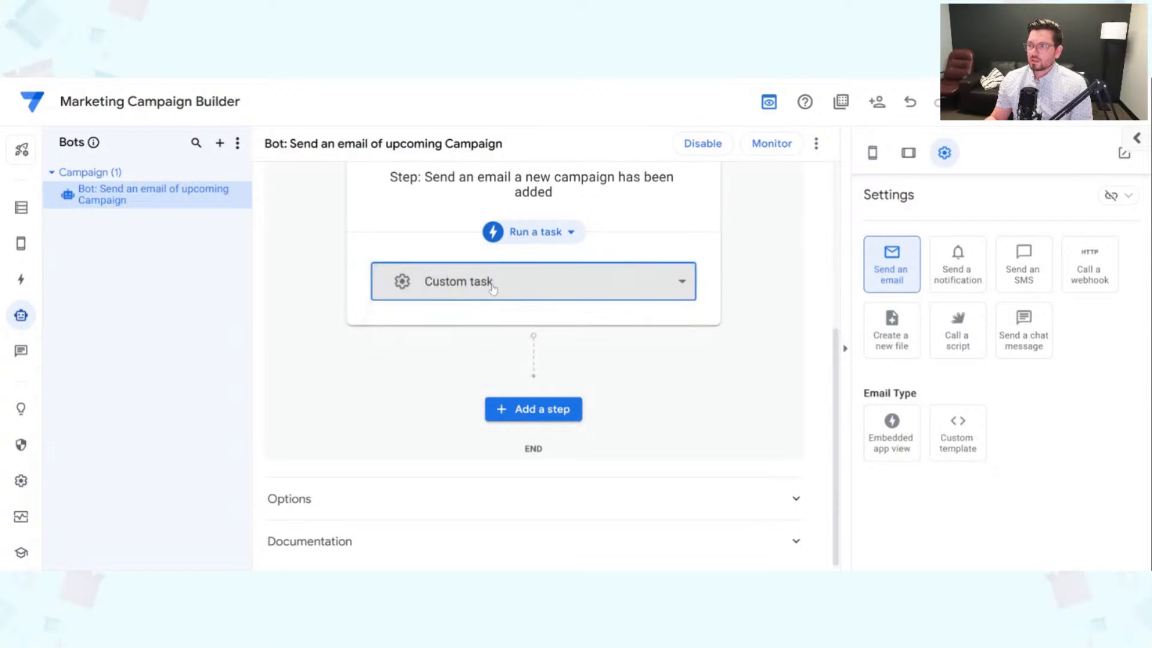
left_click(898, 285)
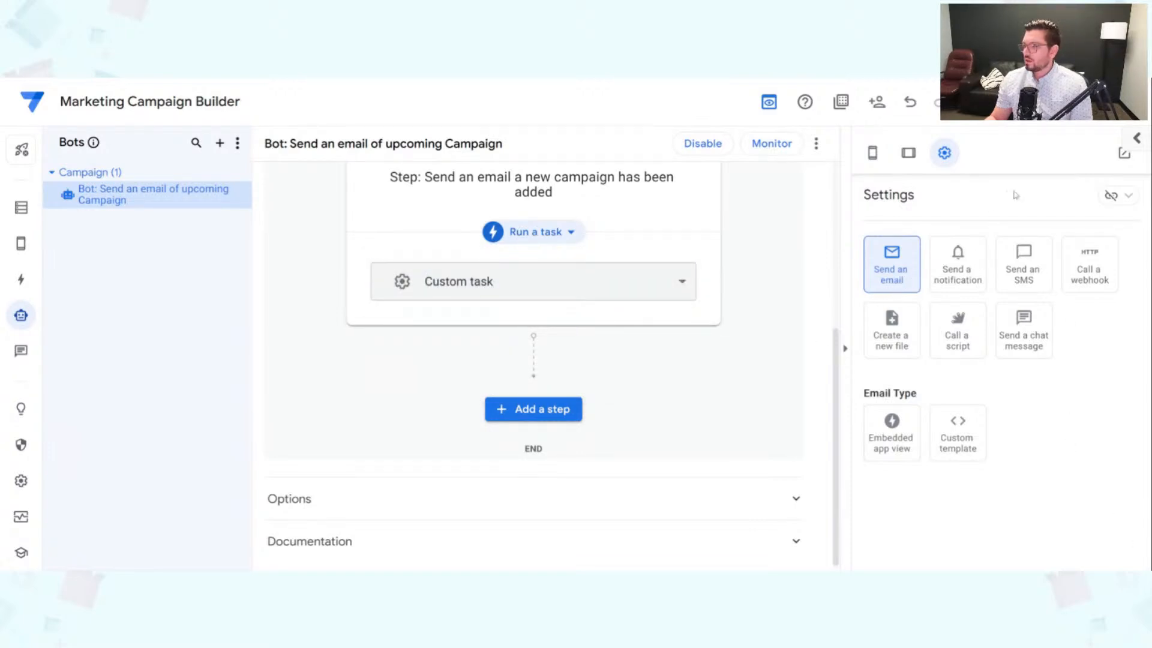
Examine the step's task choices, including the existing tasks available for reuse.
scroll(720, 301, "up", 3)
scroll(723, 342, "down", 4)
scroll(682, 326, "up", 1)
scroll(682, 326, "up", 2)
scroll(682, 360, "down", 1)
left_click(682, 357)
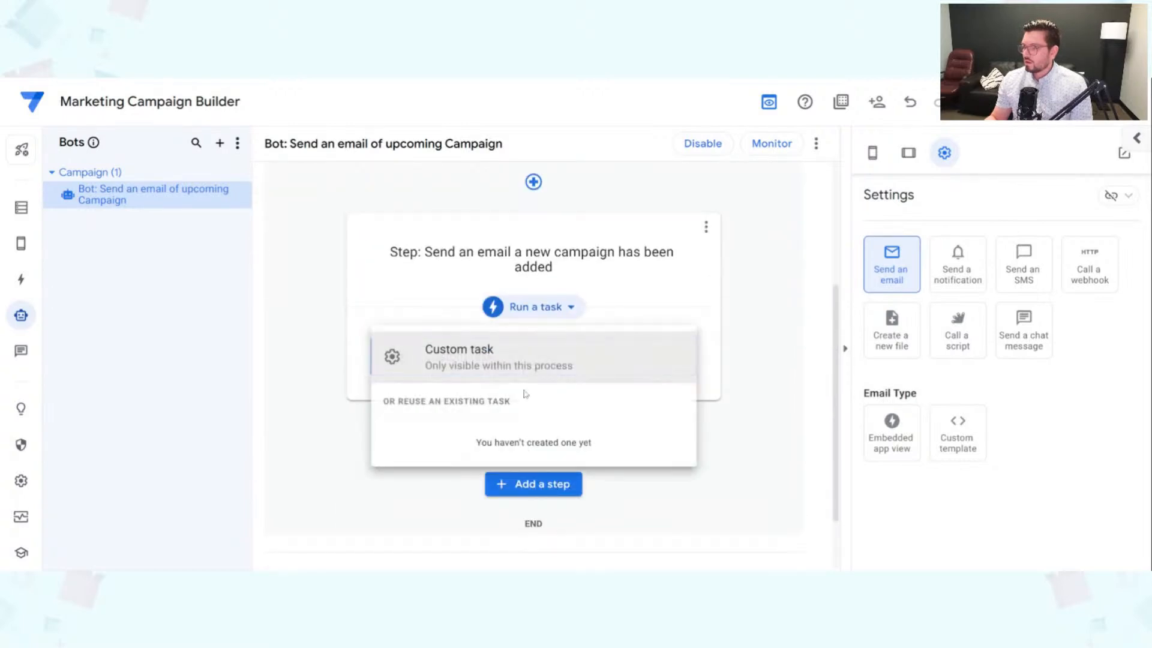
left_click(531, 369)
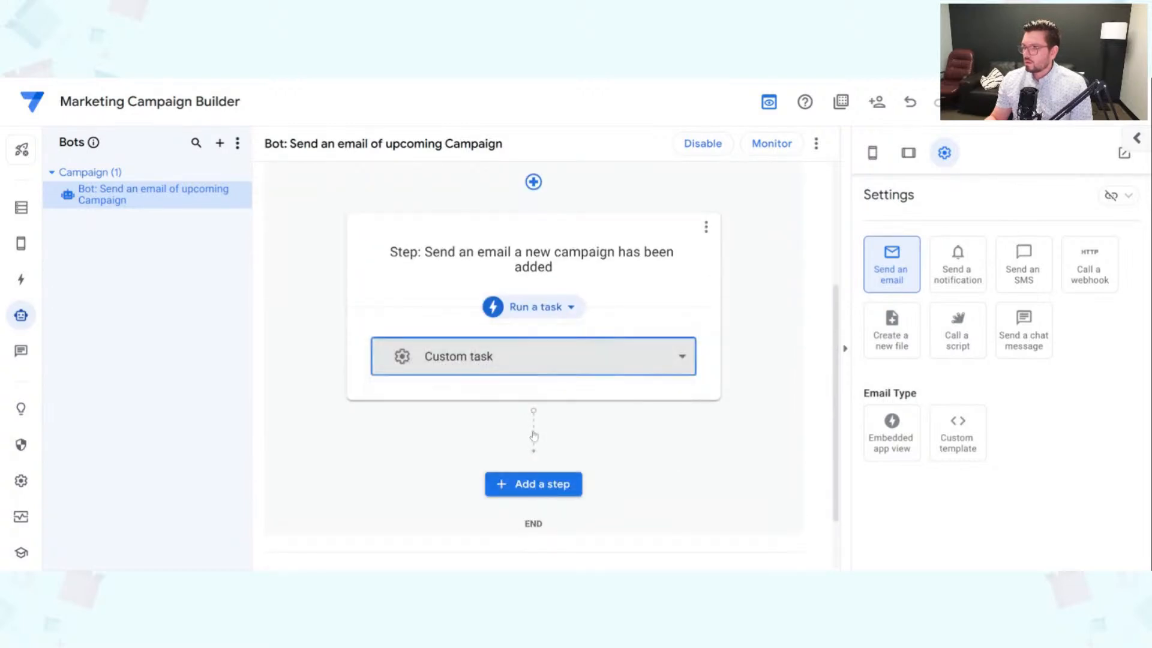
left_click(547, 362)
left_click(497, 365)
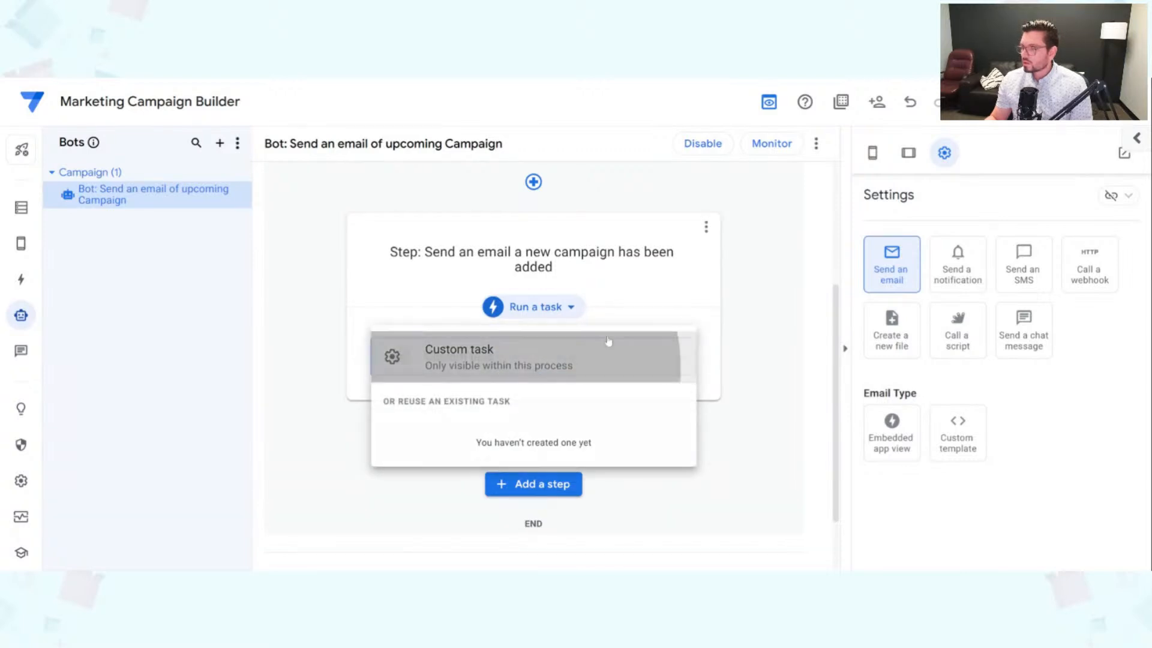
left_click(566, 308)
left_click(568, 344)
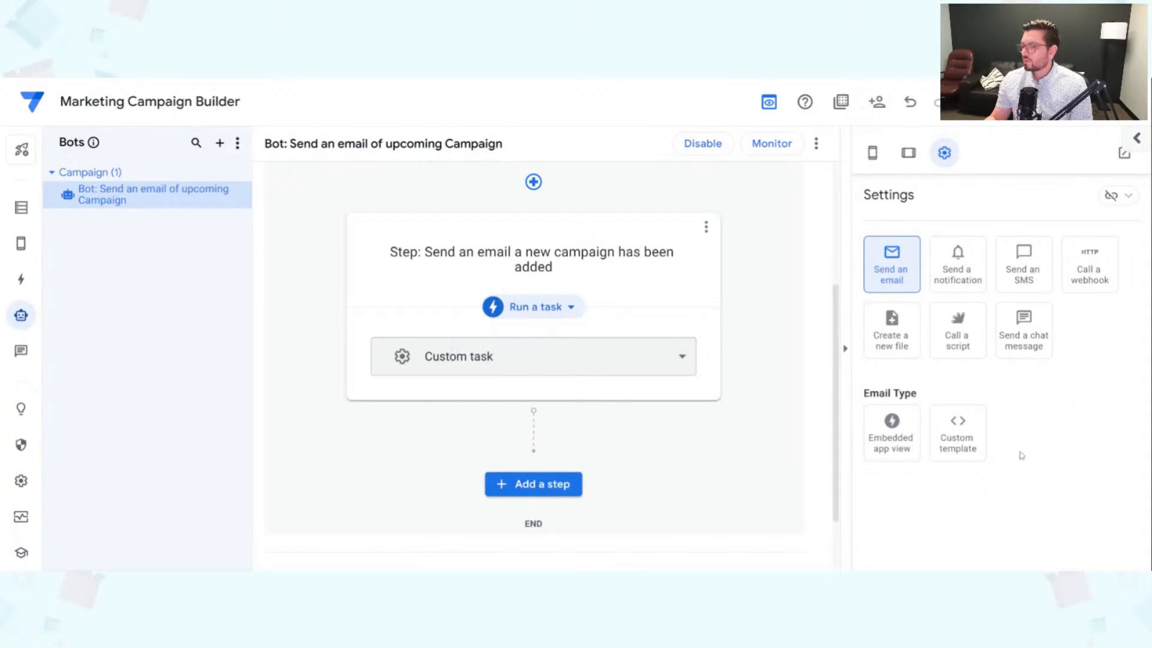
Try the Send a notification category for the task, and return it to Send an email.
scroll(798, 395, "up", 4)
scroll(788, 392, "down", 5)
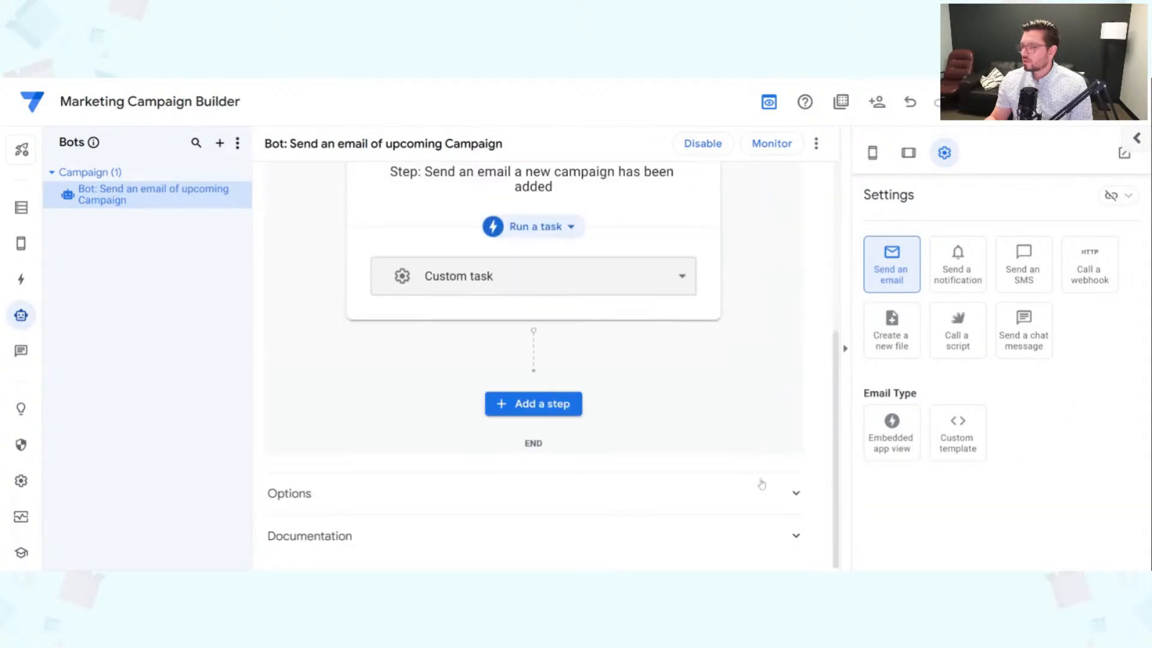
left_click(908, 154)
left_click(626, 154)
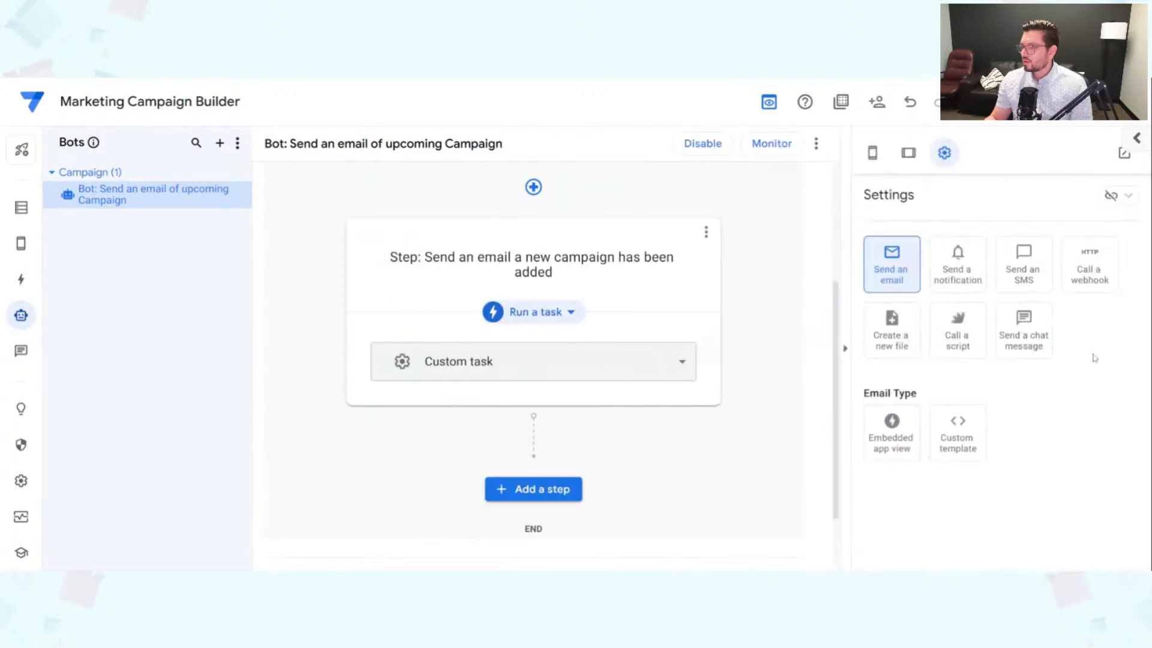
left_click(960, 274)
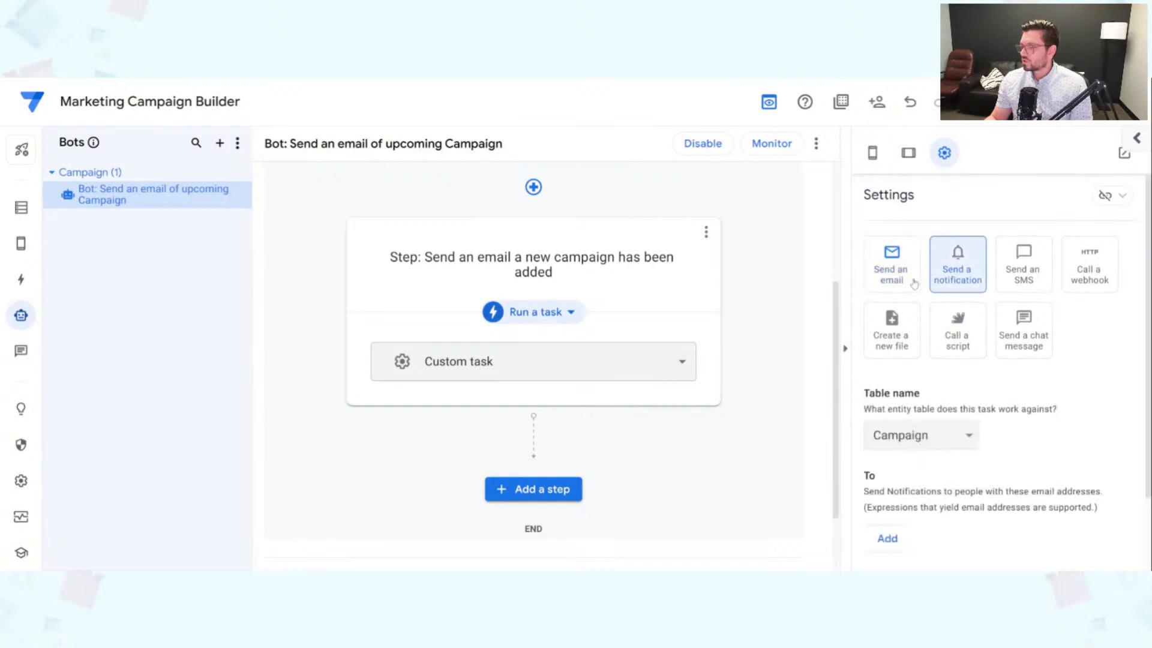
left_click(887, 277)
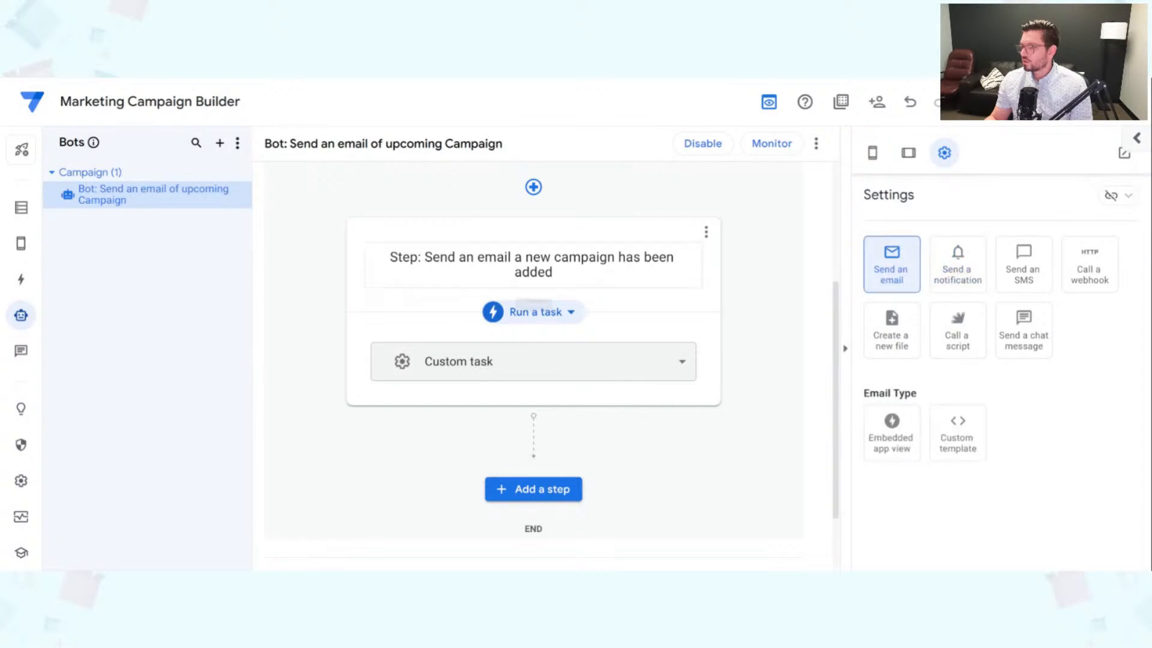
scroll(734, 338, "up", 3)
scroll(709, 342, "down", 5)
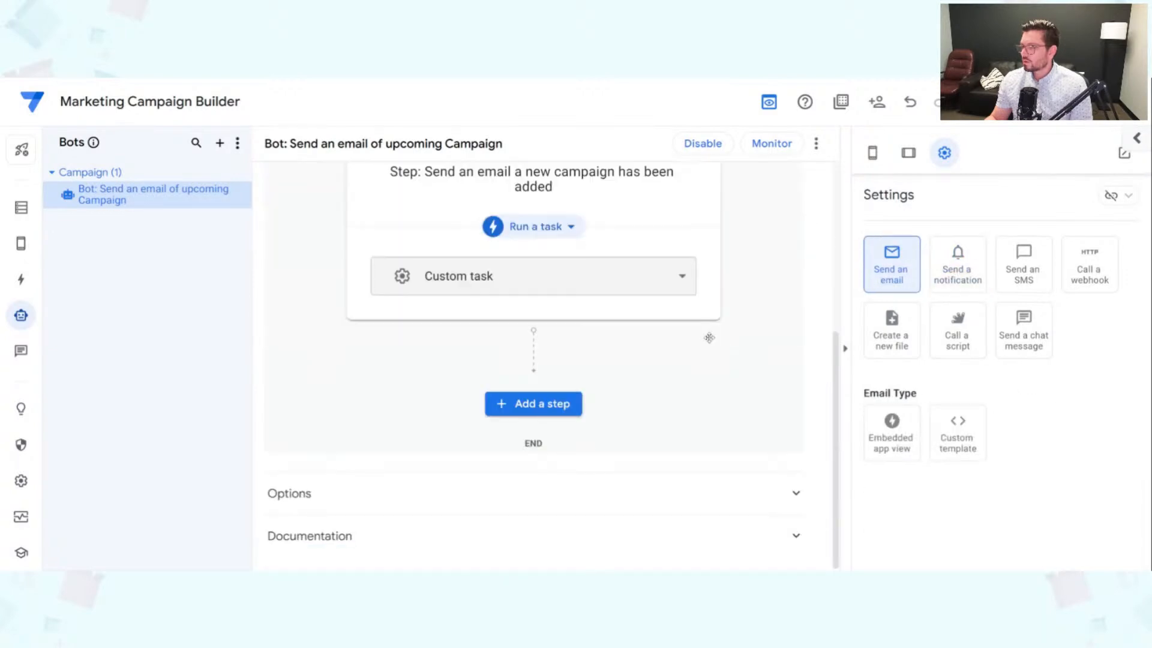
left_click(673, 276)
left_click(518, 278)
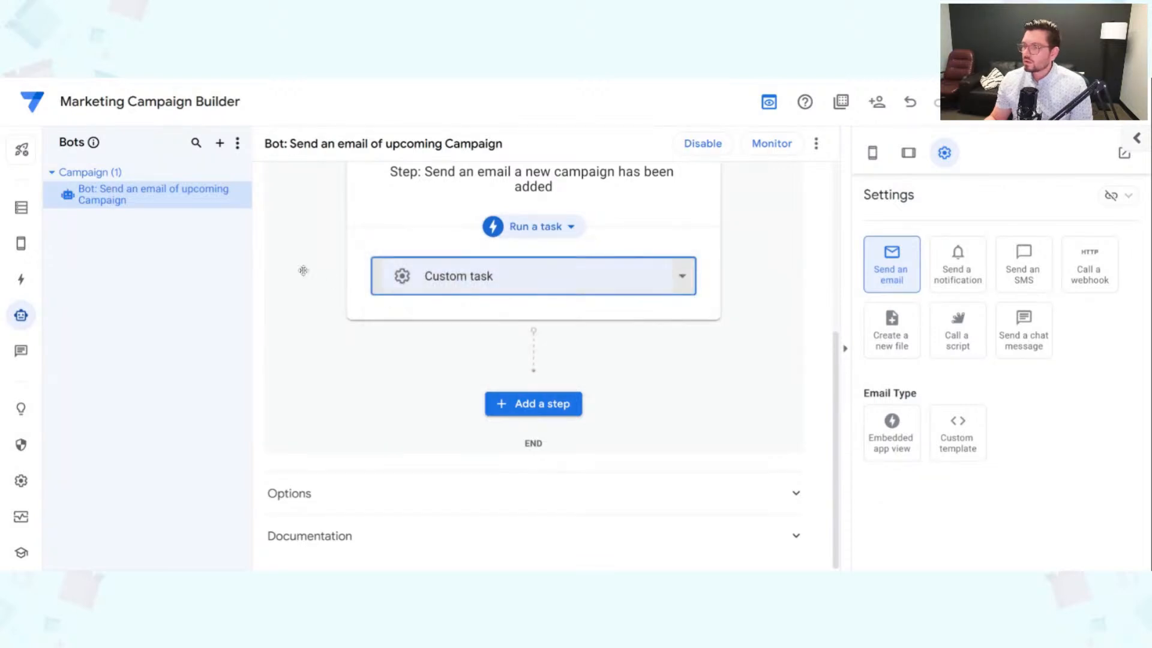
left_click(627, 285)
left_click_drag(409, 322, 511, 324)
left_click(485, 362)
left_click(483, 357)
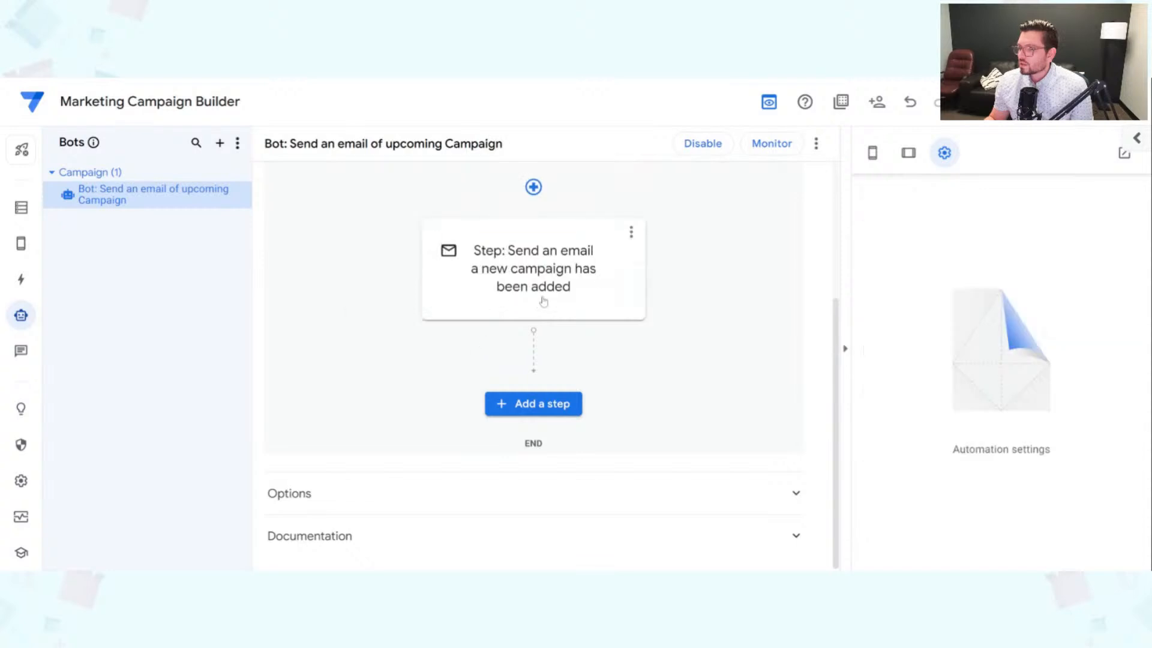
Reopen the email step and turn on linking for its task.
left_click(597, 285)
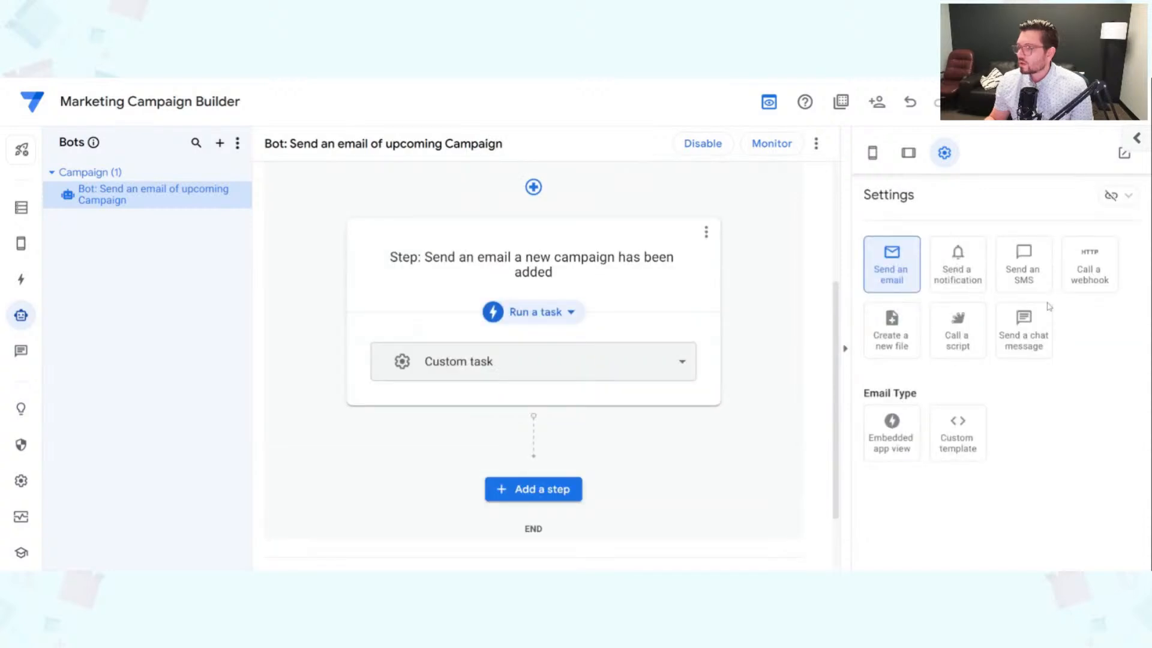
left_click(1114, 196)
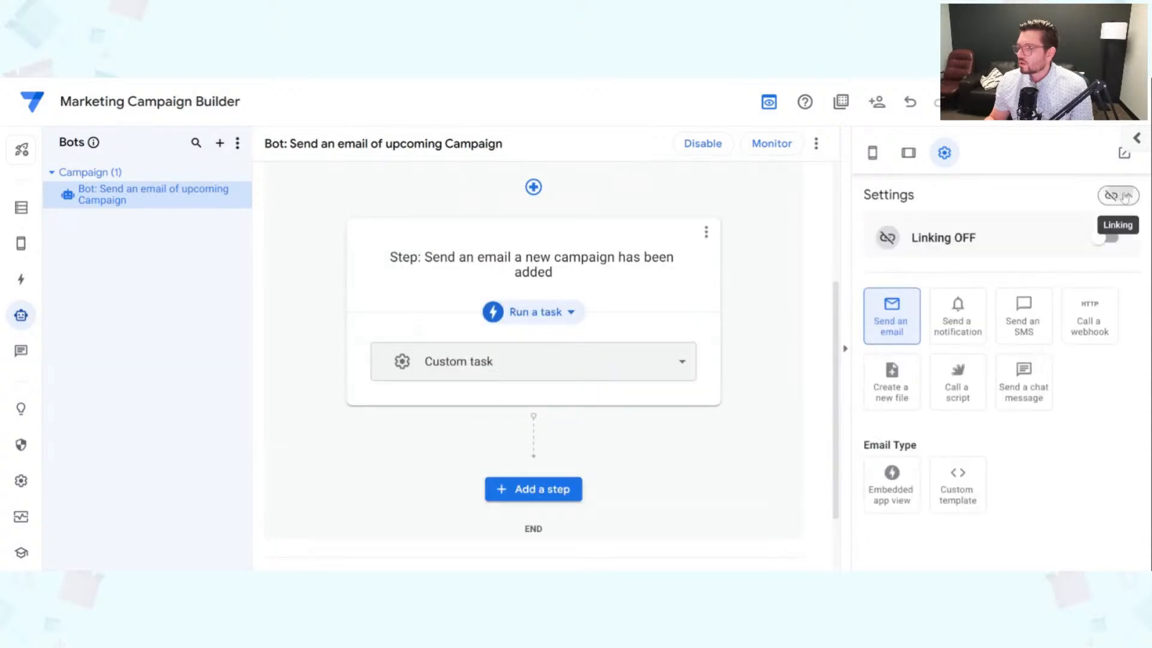
left_click(1103, 240)
scroll(1020, 330, "down", 3)
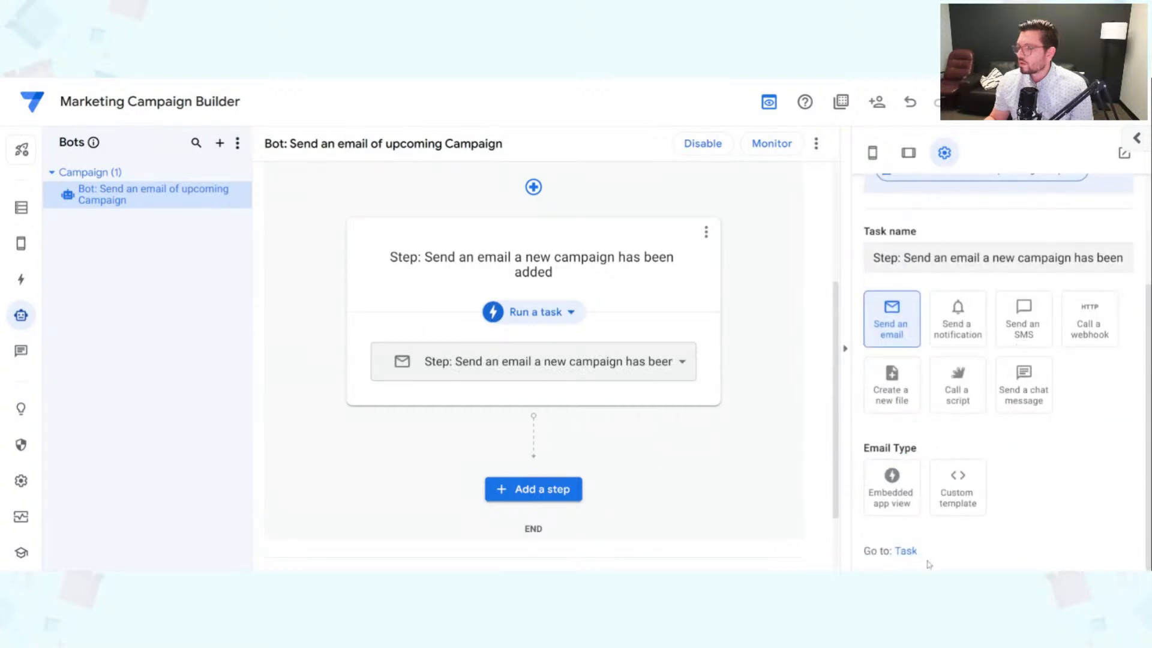
Open the linked email task's own definition and show the app preview at phone size.
left_click(907, 552)
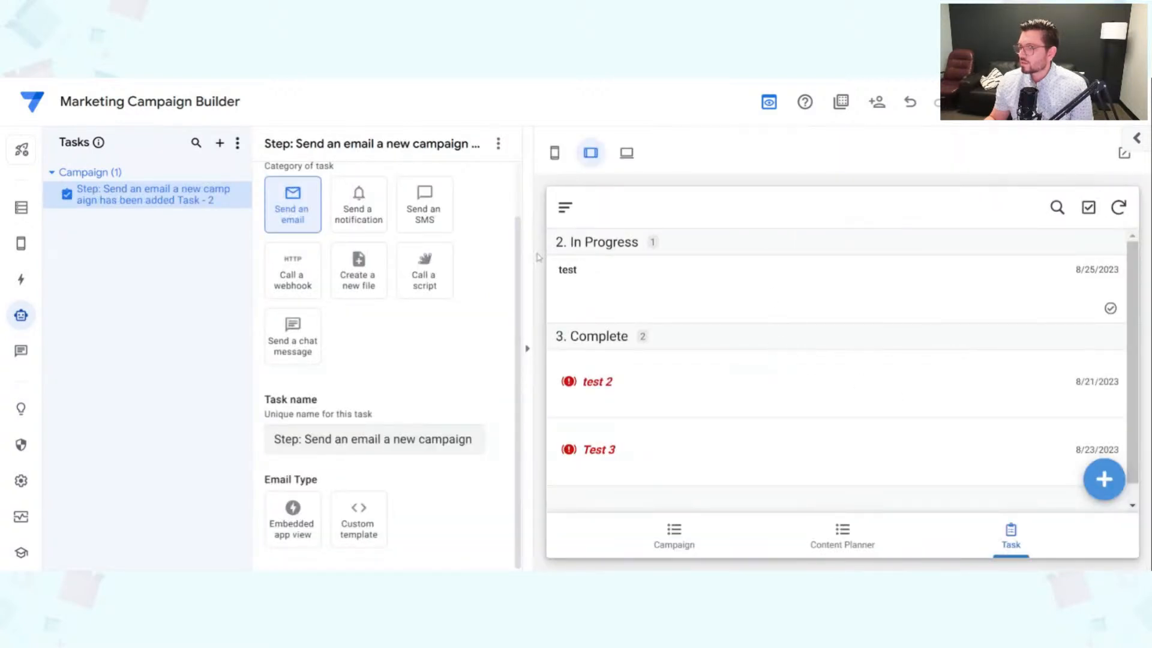
left_click(554, 154)
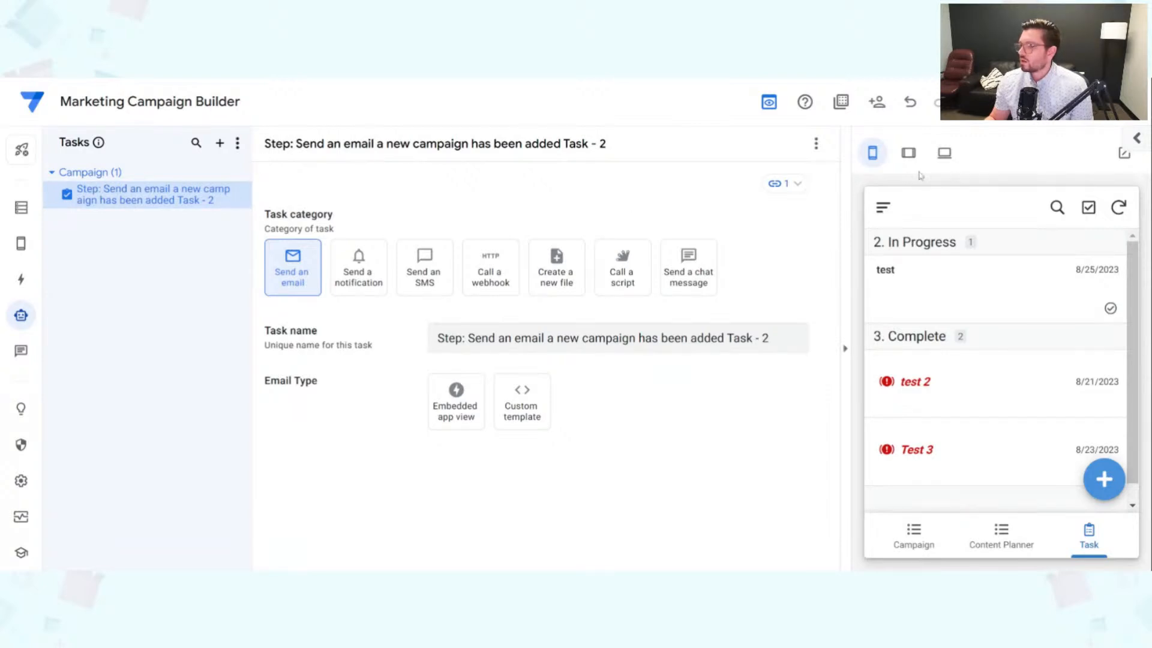
Return to the bot and review the settings of the New Campaign Added event and the email step.
left_click(21, 315)
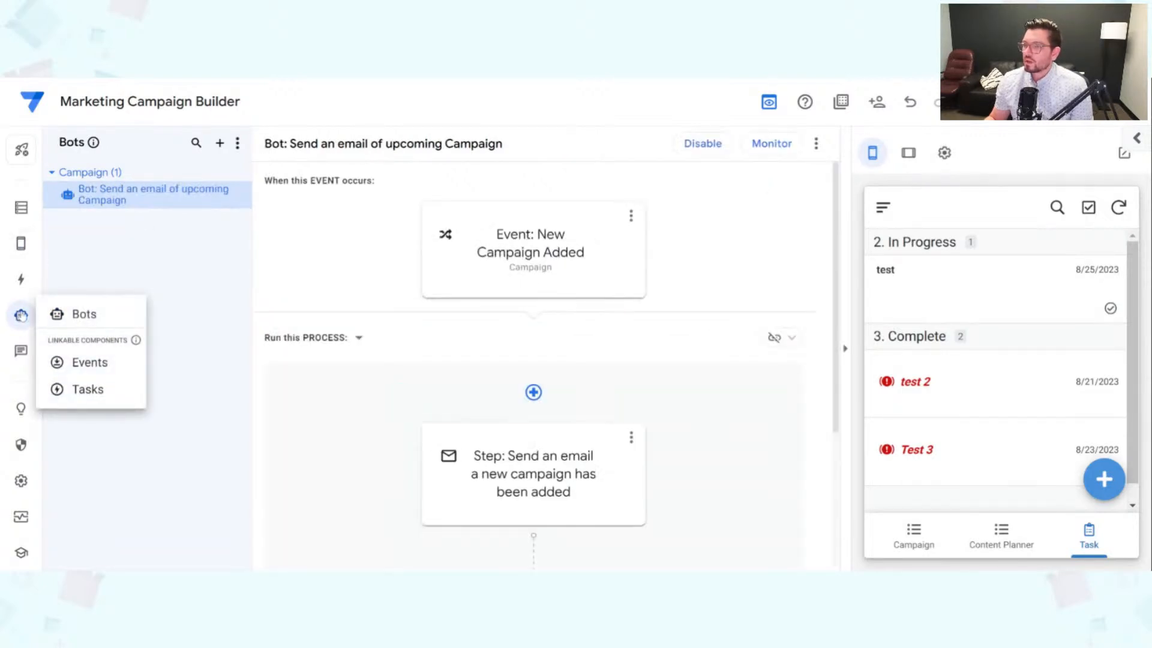
left_click(537, 238)
scroll(939, 396, "down", 5)
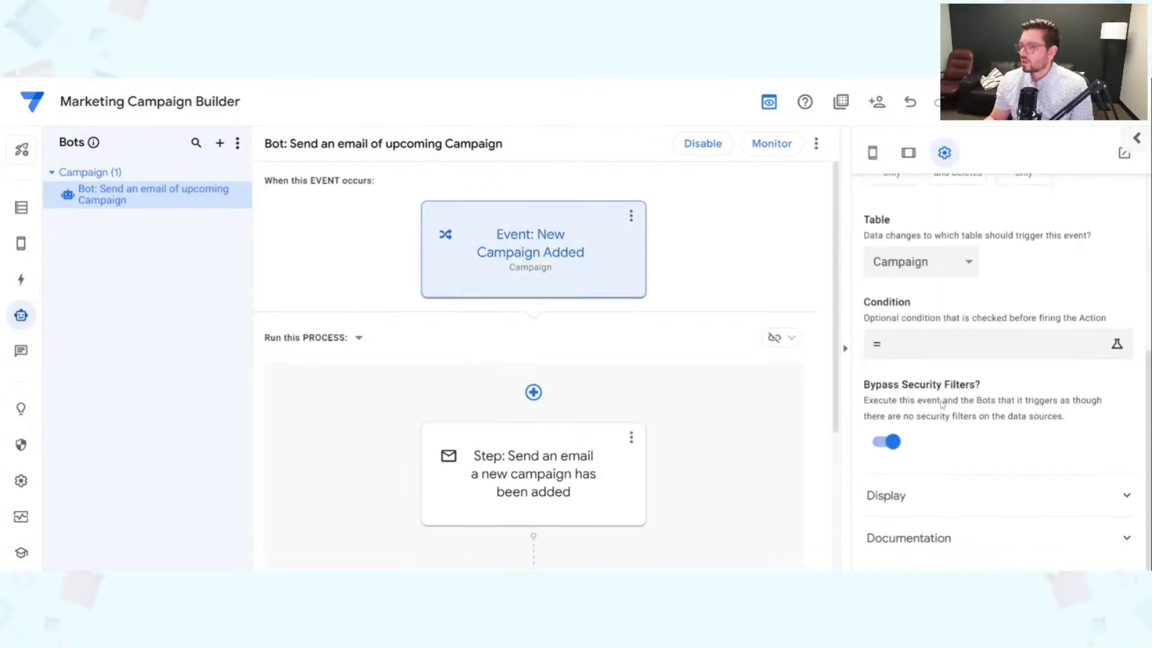
left_click(570, 465)
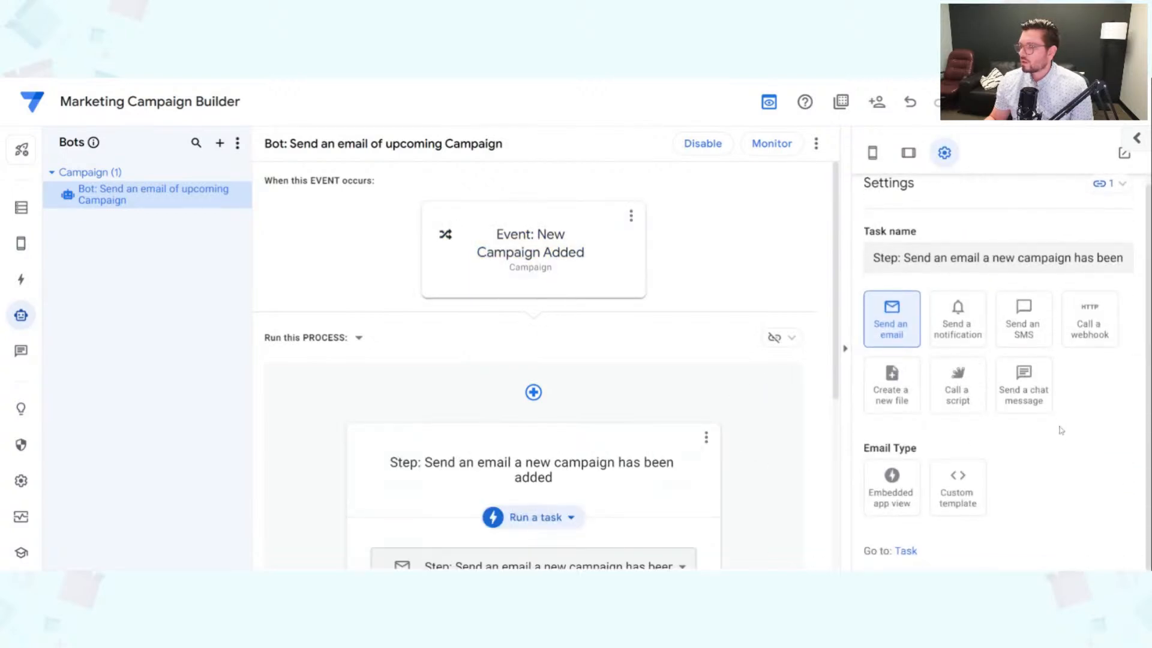
scroll(1064, 444, "up", 1)
scroll(1063, 444, "down", 1)
scroll(1063, 444, "up", 1)
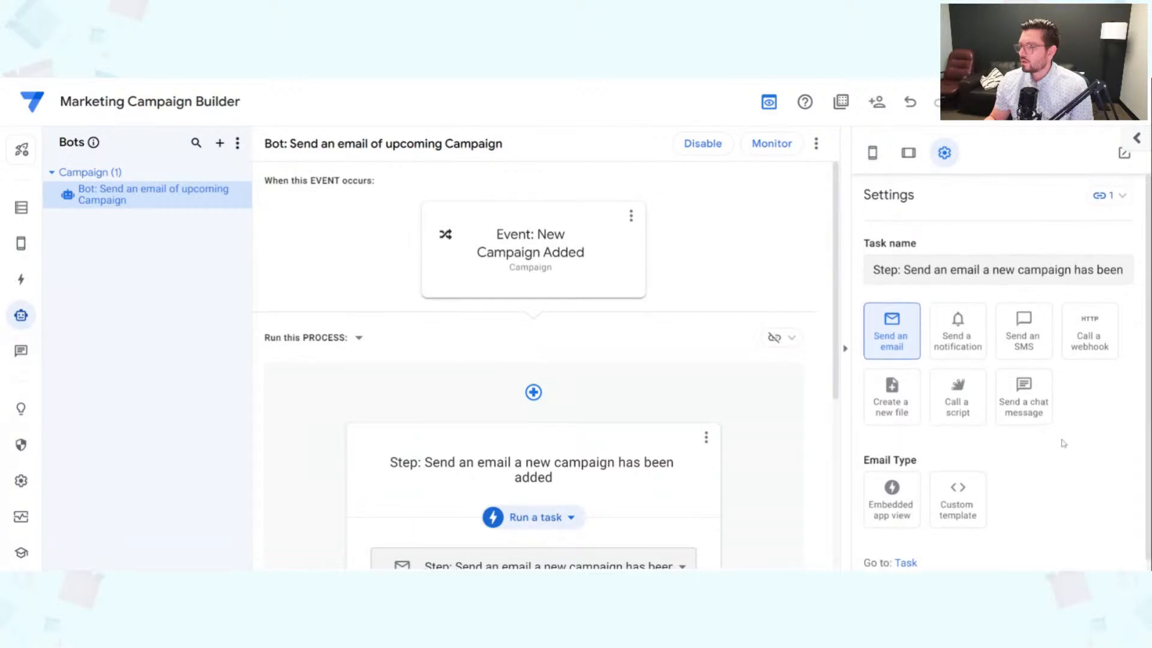
scroll(629, 453, "down", 5)
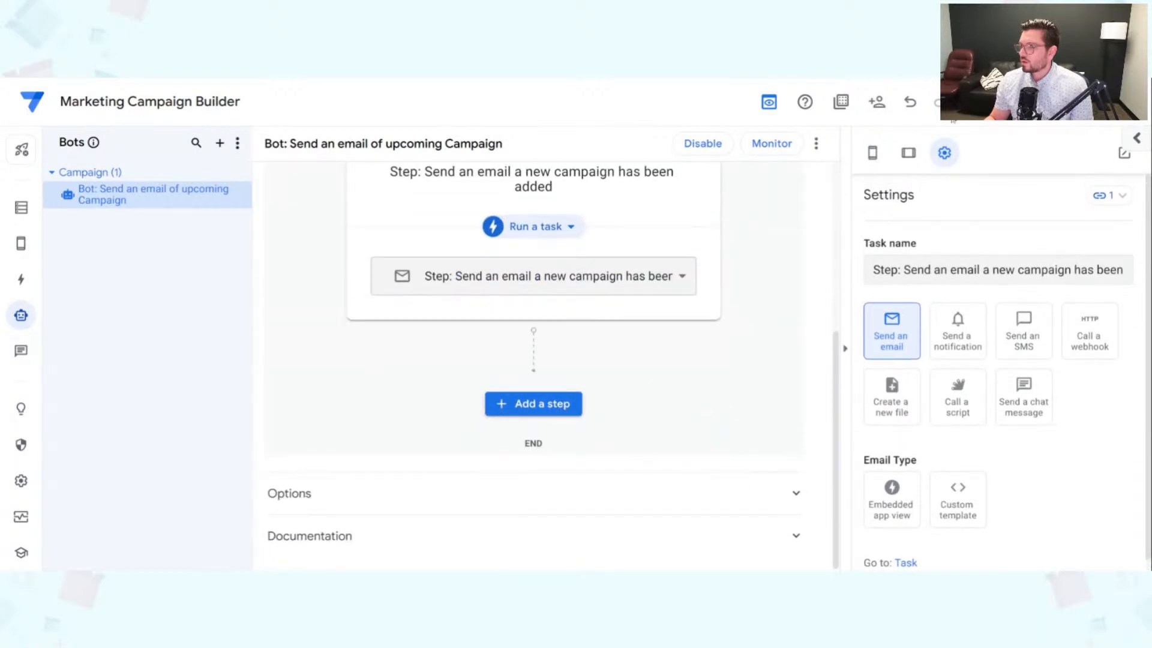
Save the app with the bot's changes and return to the email step in its process.
left_click(1029, 102)
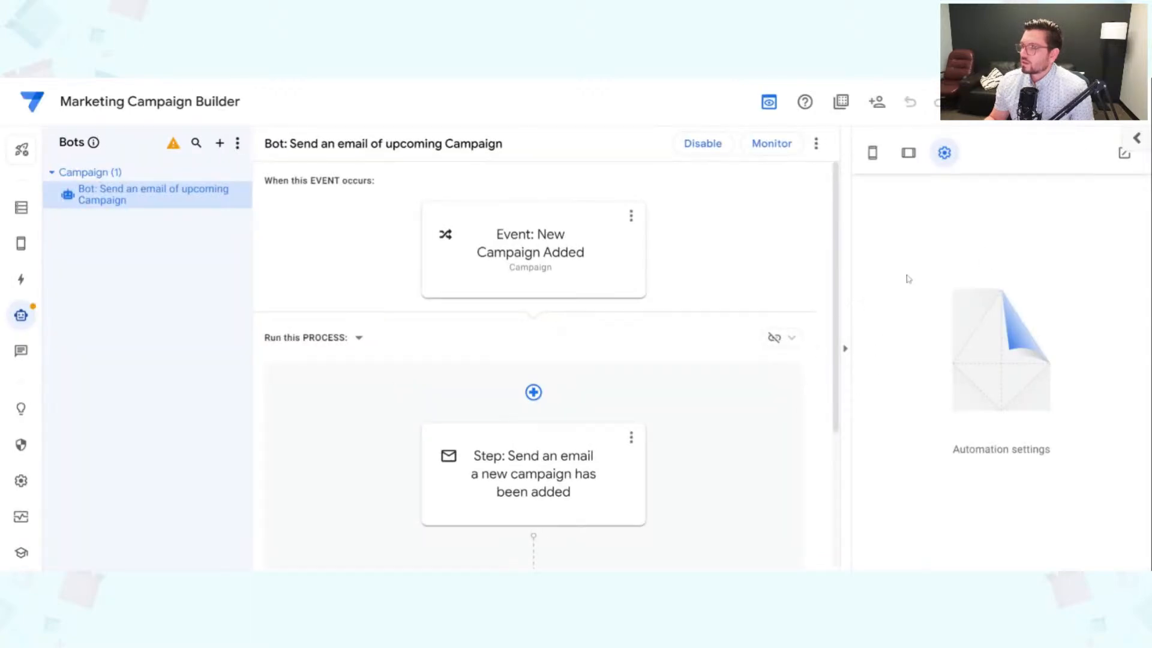
scroll(831, 372, "down", 4)
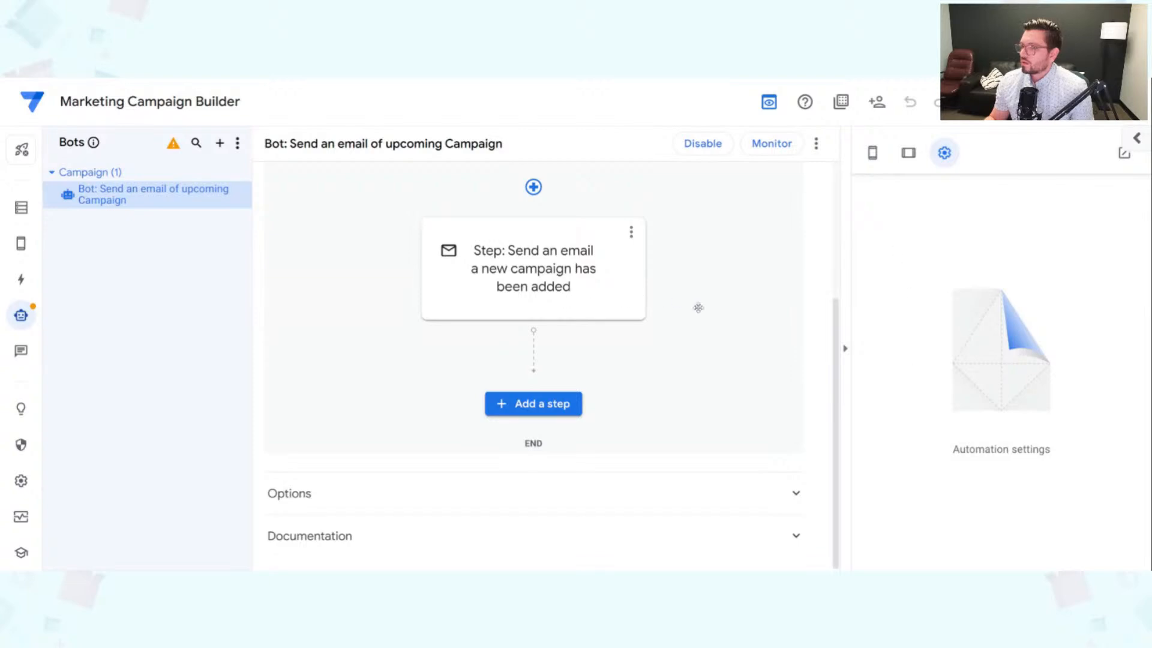
Open the email step and review its task settings, from the task type and email type down to the email body.
left_click(574, 290)
scroll(988, 396, "down", 5)
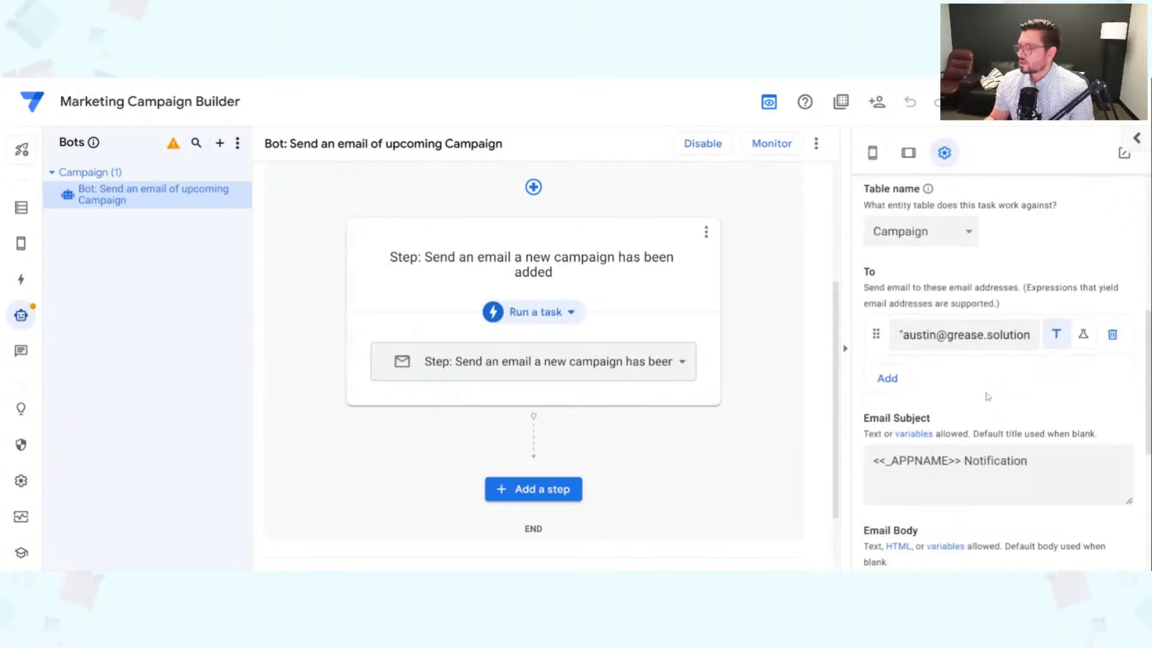
scroll(984, 390, "up", 1)
scroll(971, 372, "down", 5)
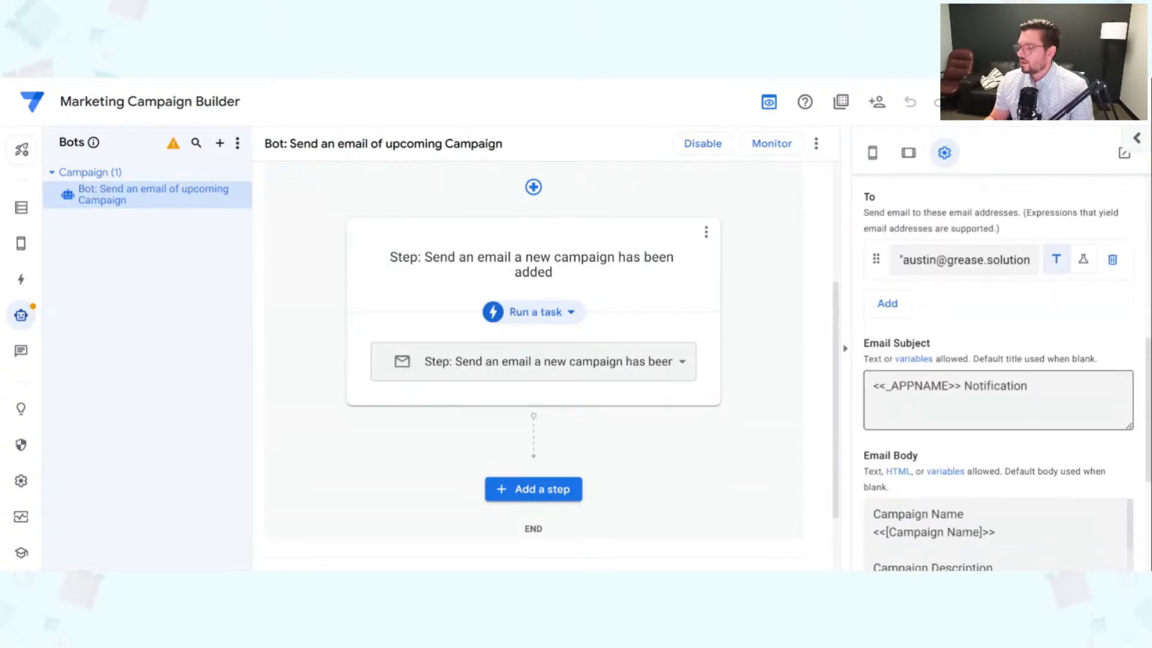
scroll(966, 339, "up", 3)
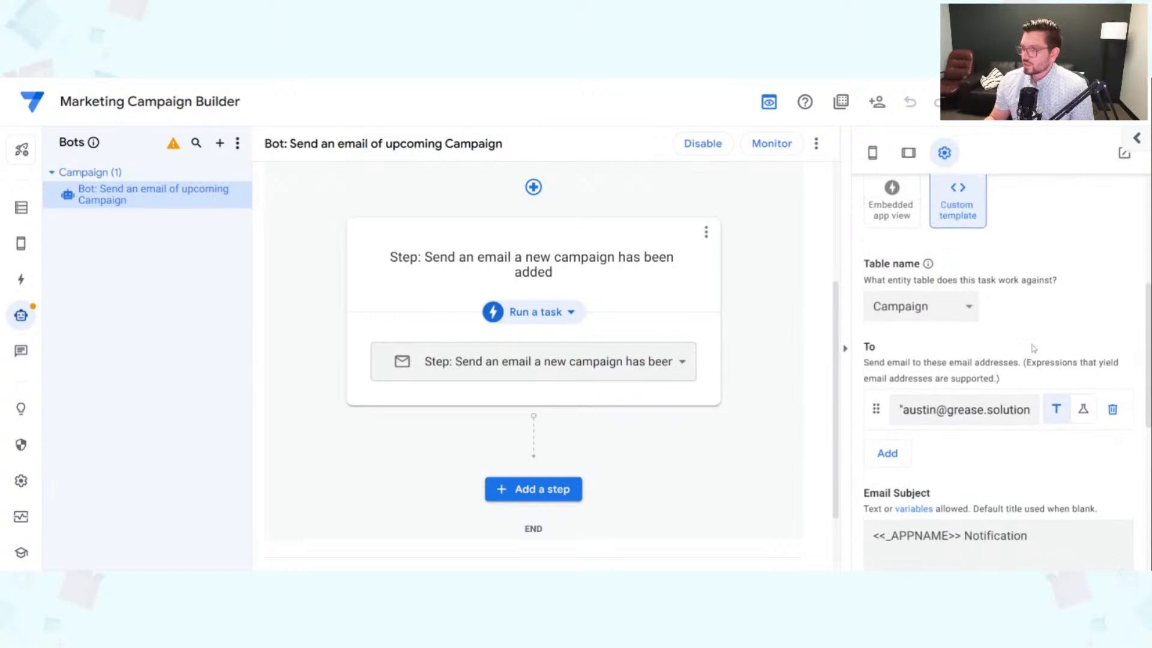
scroll(1014, 444, "down", 3)
scroll(1028, 447, "up", 3)
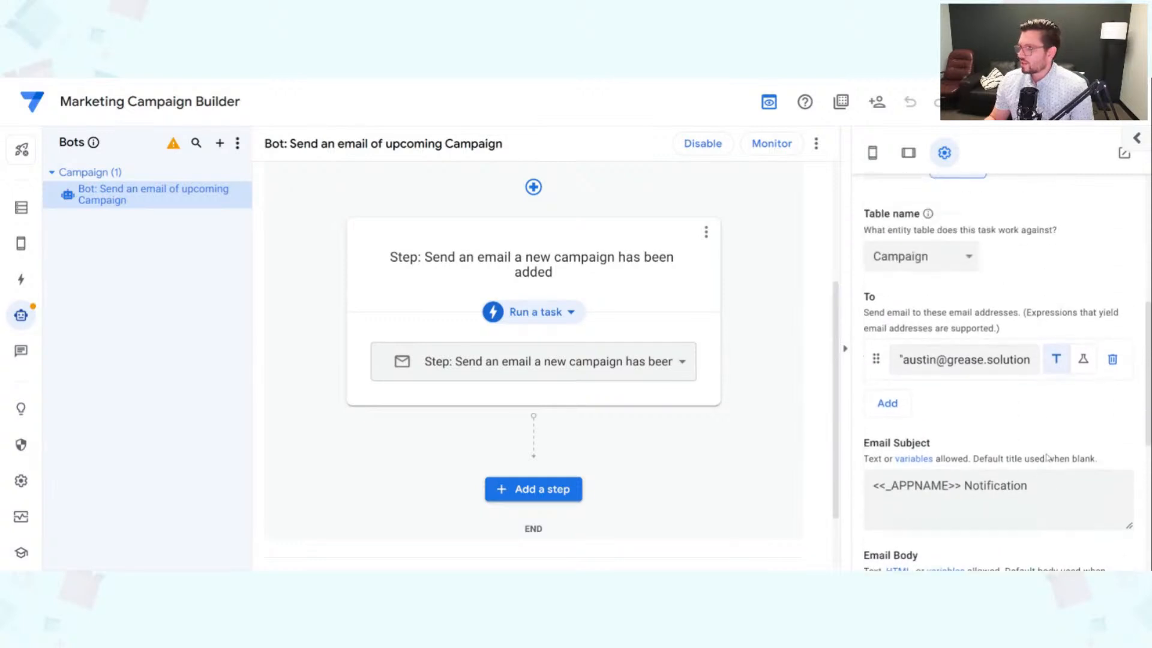
scroll(1074, 427, "up", 3)
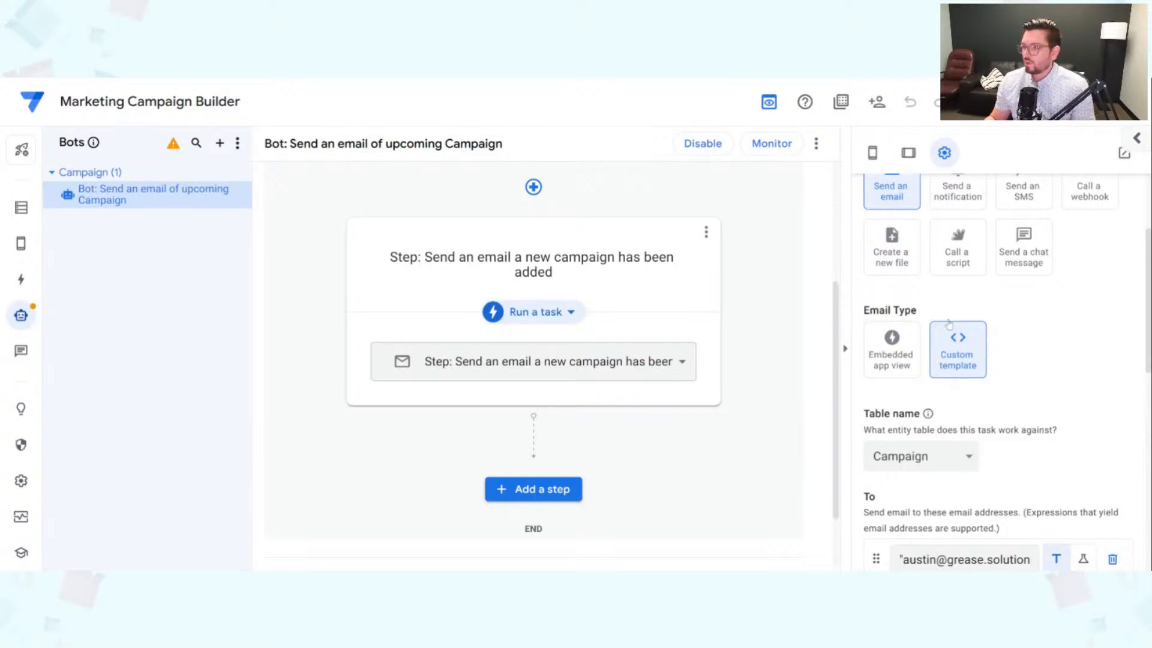
scroll(949, 324, "down", 10)
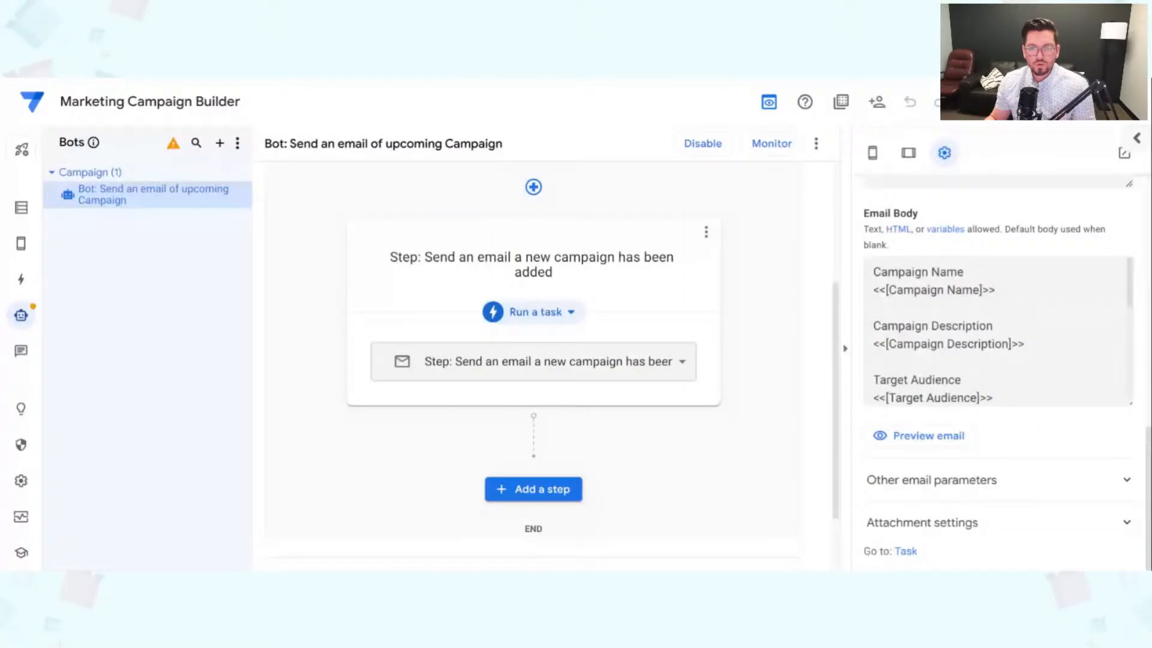
scroll(996, 444, "up", 5)
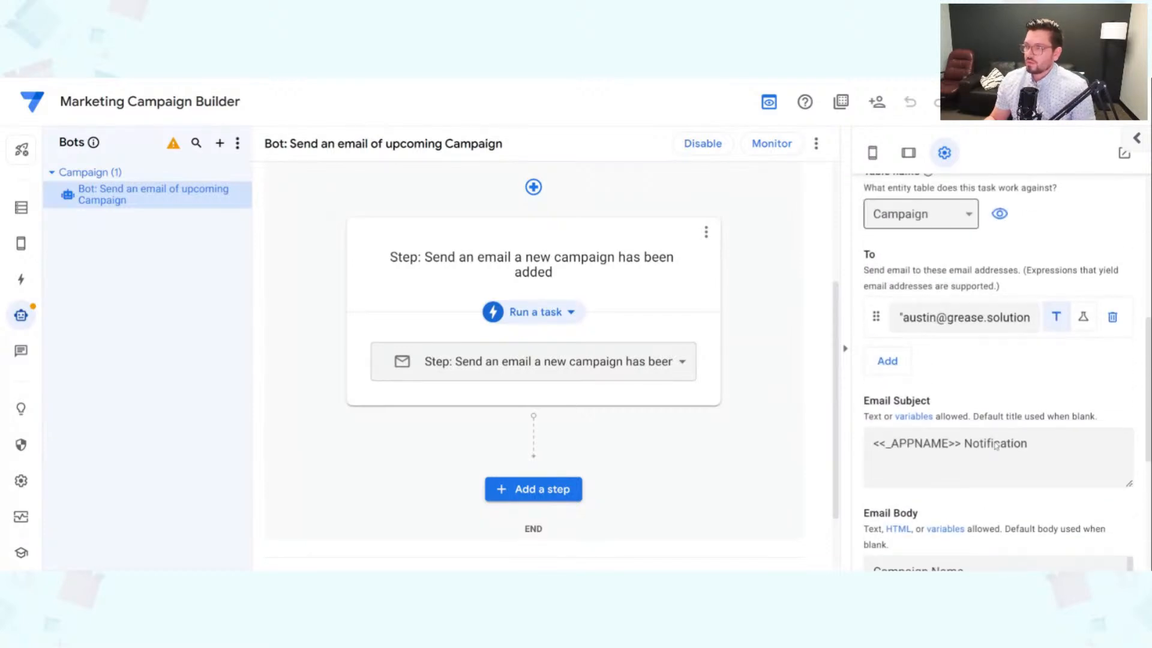
scroll(970, 236, "up", 2)
scroll(970, 236, "up", 5)
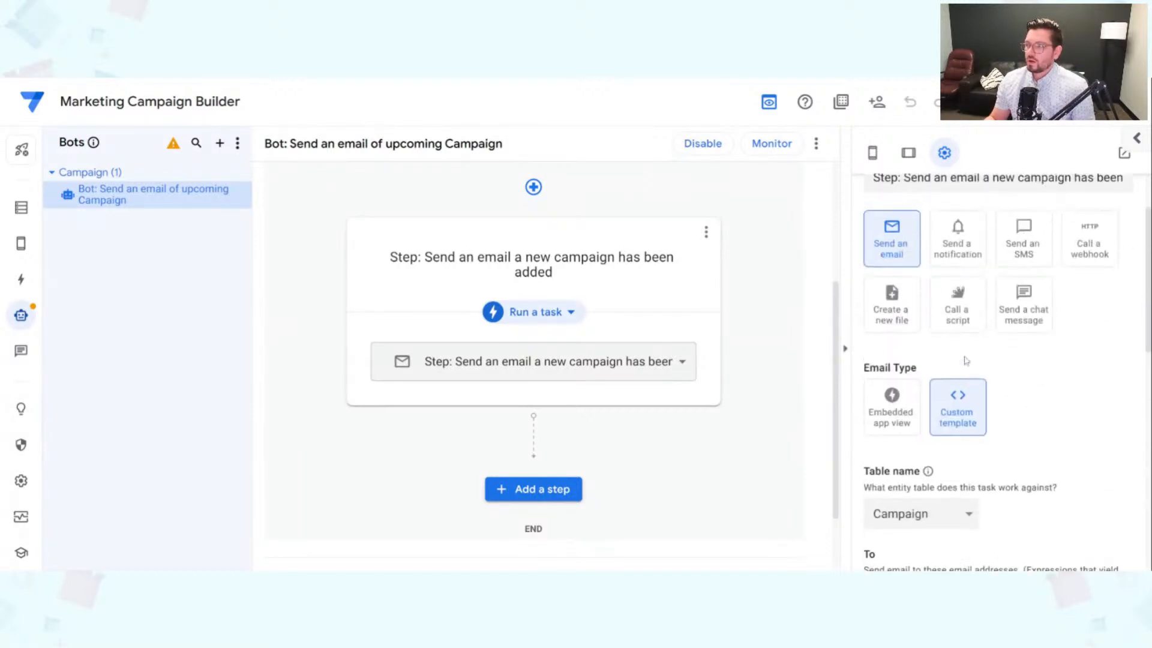
scroll(1026, 415, "down", 2)
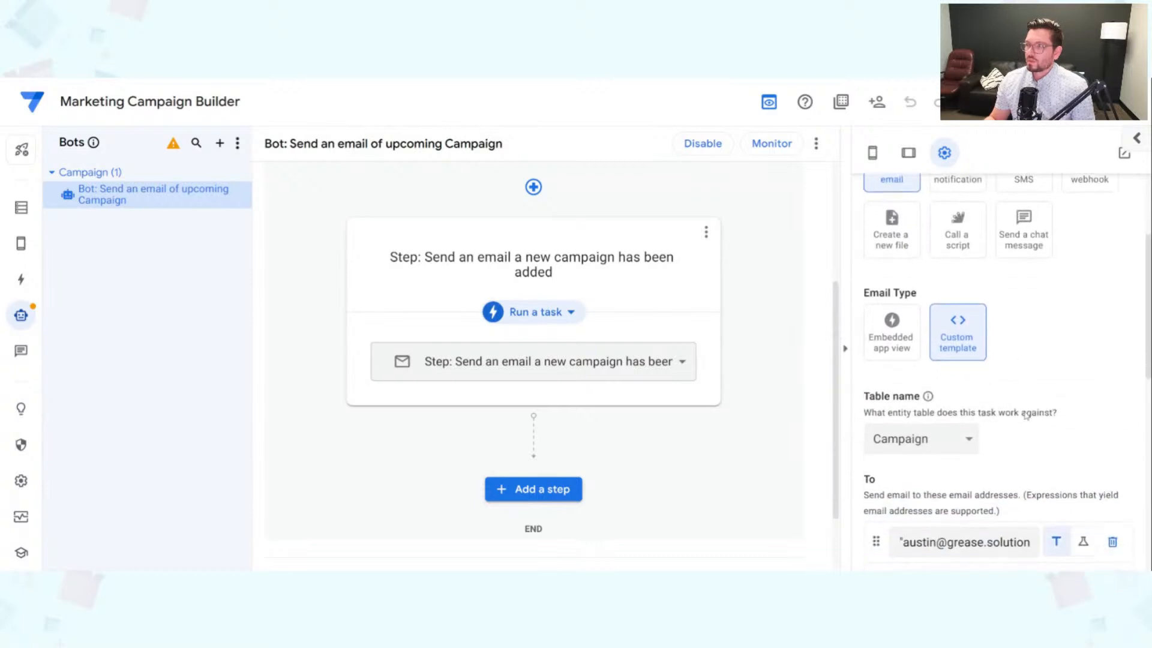
Switch the email type to Embedded app view to inspect its settings and return it to Custom template.
left_click_drag(870, 292, 944, 298)
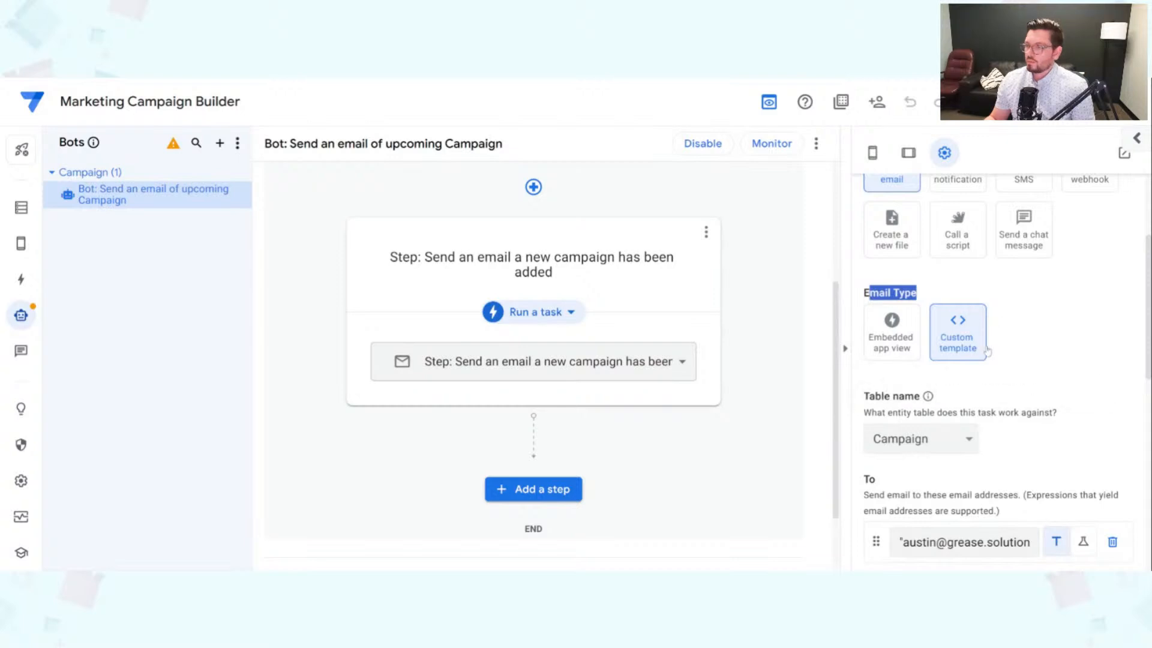
left_click(898, 354)
scroll(1008, 366, "down", 6)
scroll(1009, 369, "up", 5)
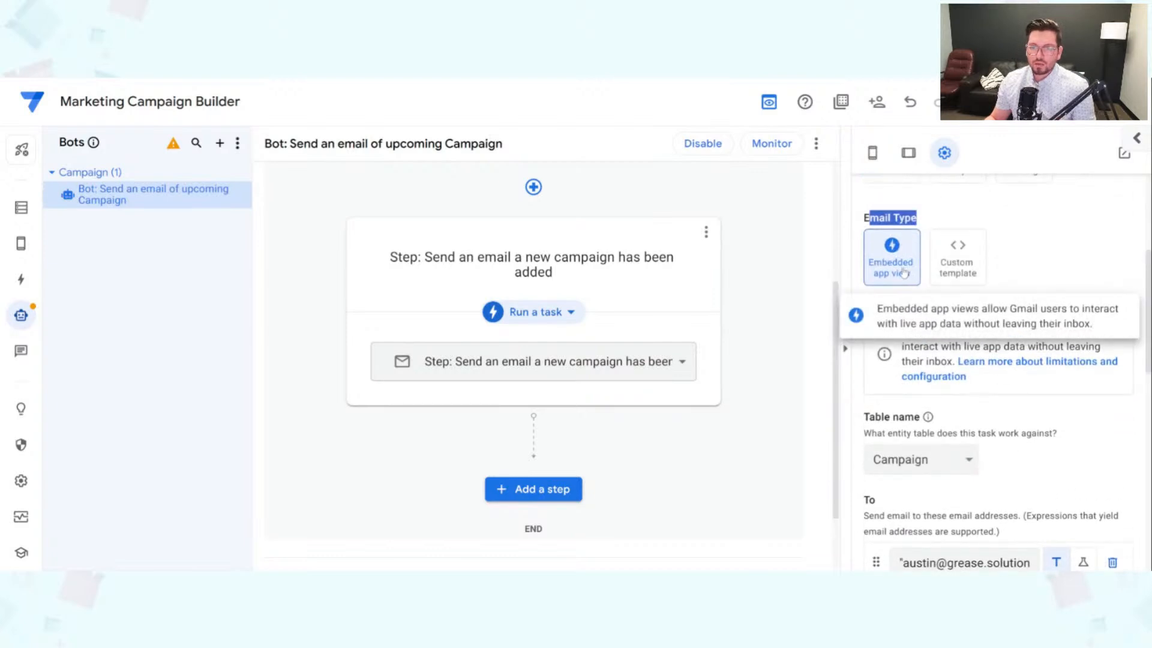
left_click(921, 219)
left_click(957, 257)
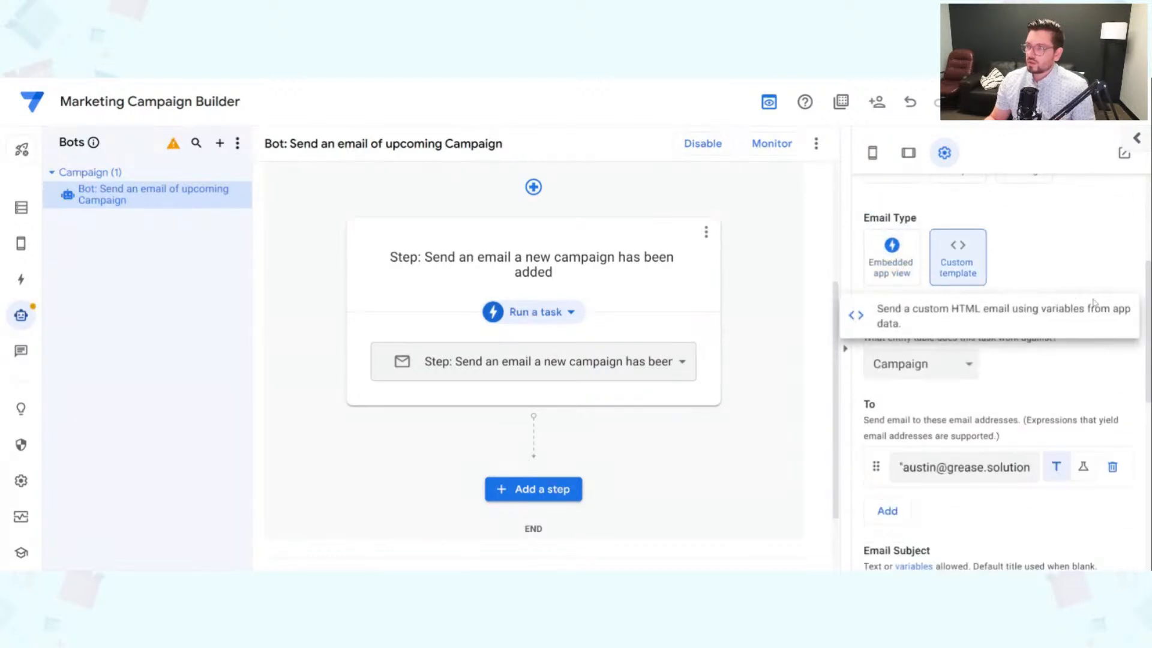
Review the email task's table name, recipient address, email subject and the full email body.
scroll(936, 288, "down", 3)
scroll(899, 300, "up", 3)
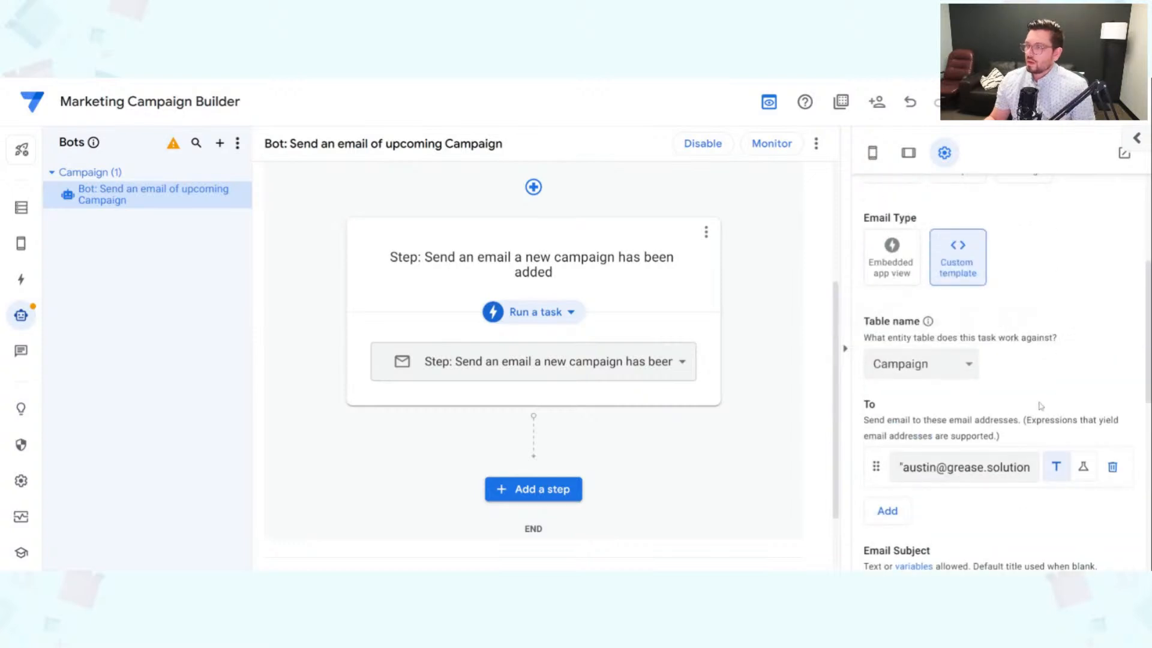
scroll(1042, 408, "down", 2)
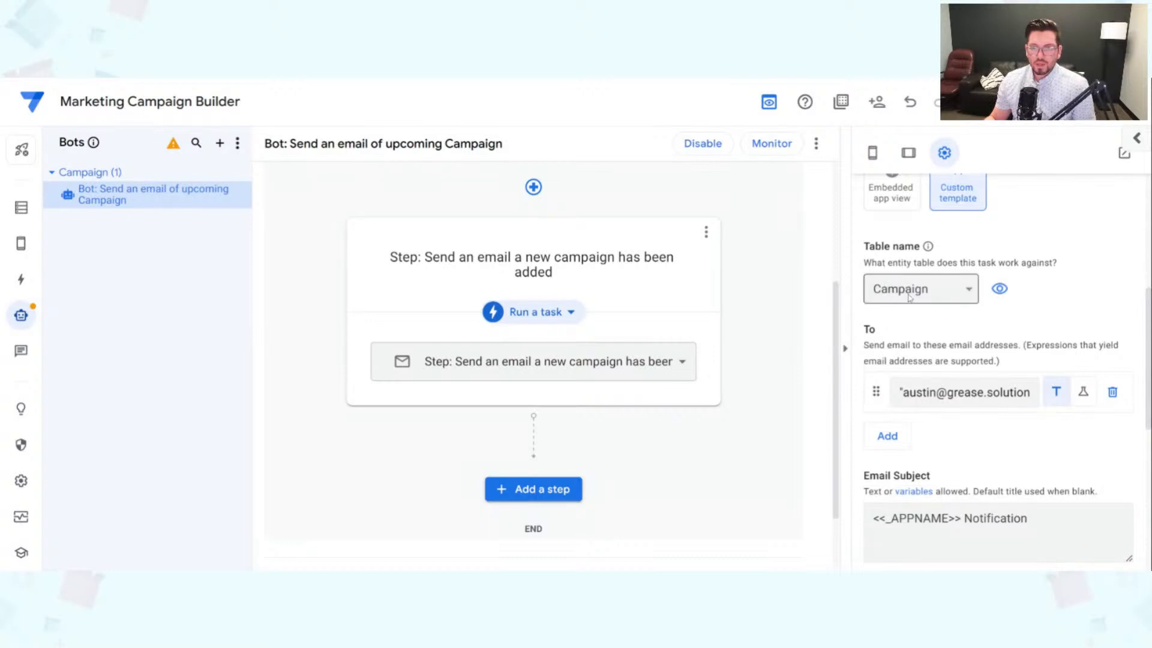
scroll(910, 297, "down", 2)
left_click_drag(902, 317, 1038, 318)
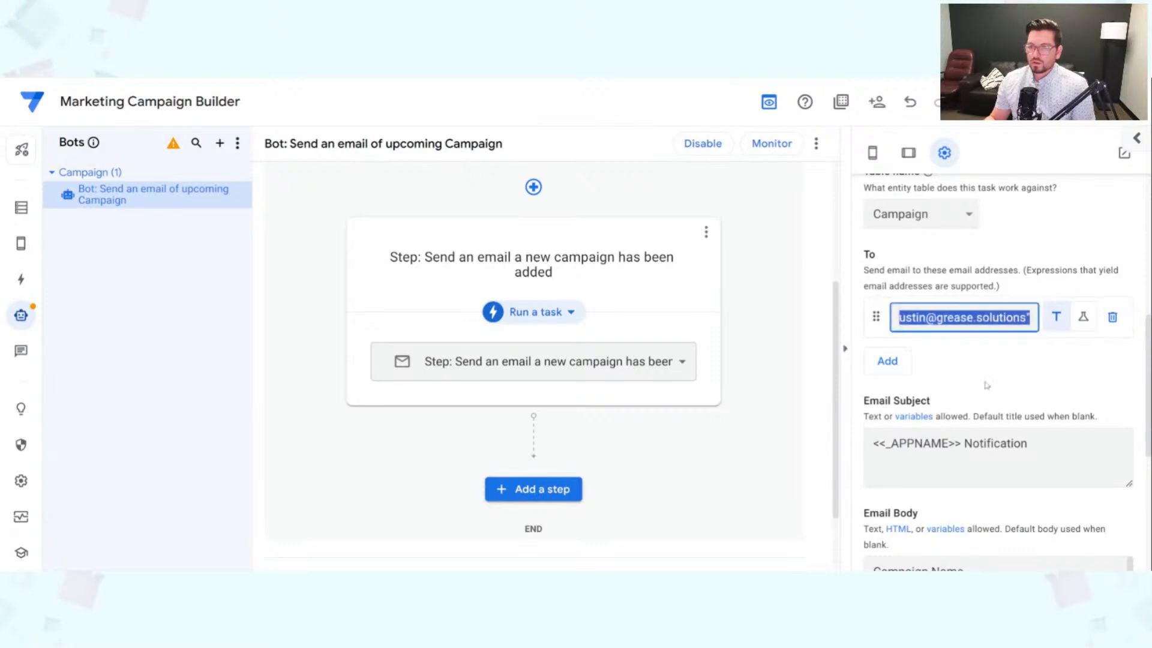
scroll(986, 366, "down", 3)
left_click_drag(880, 294, 1014, 294)
scroll(1001, 348, "down", 1)
scroll(1020, 420, "down", 5)
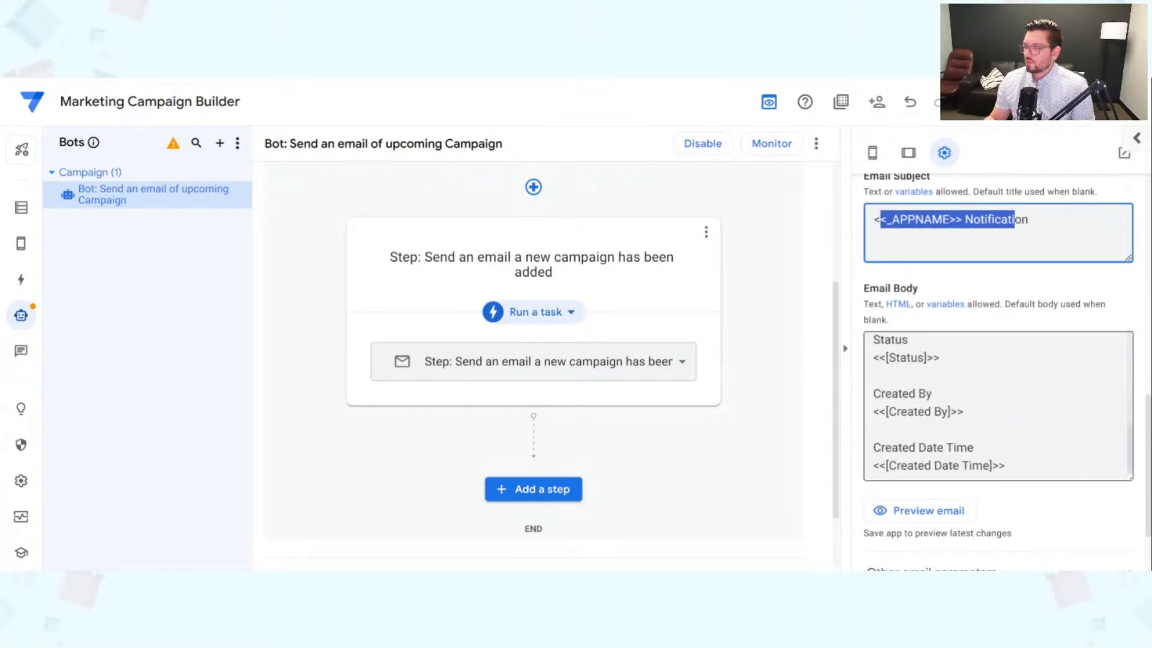
Expand the other email parameters and set the custom "From" name to Marketing Campaign Builder App.
left_click(989, 486)
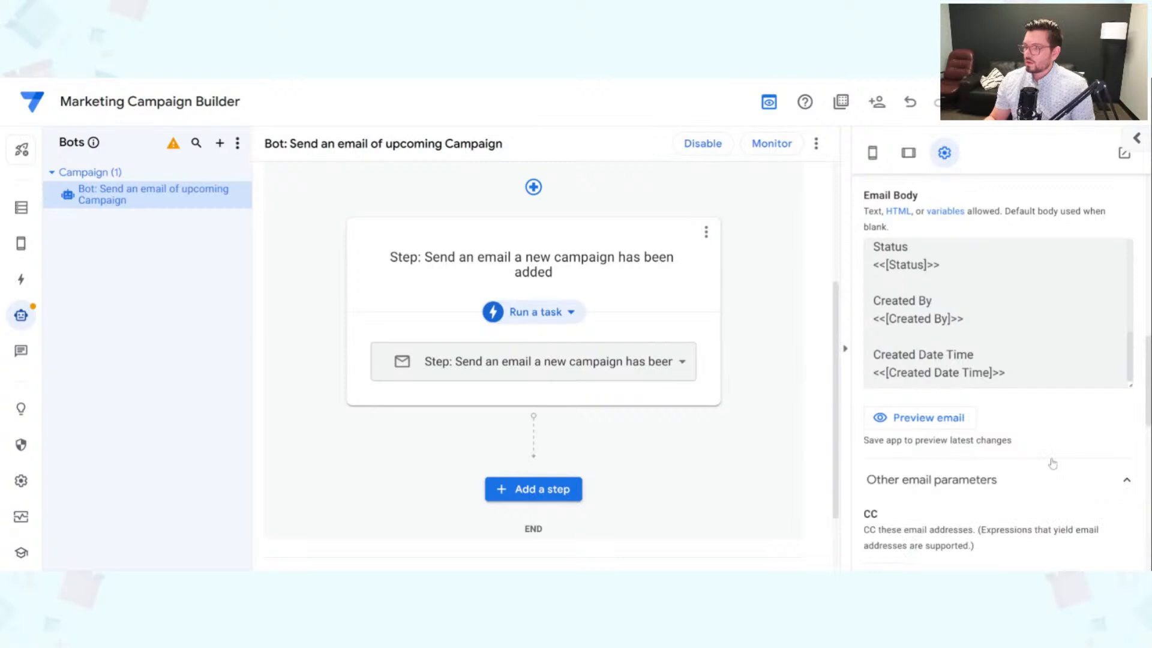
scroll(1052, 463, "down", 3)
scroll(984, 445, "down", 1)
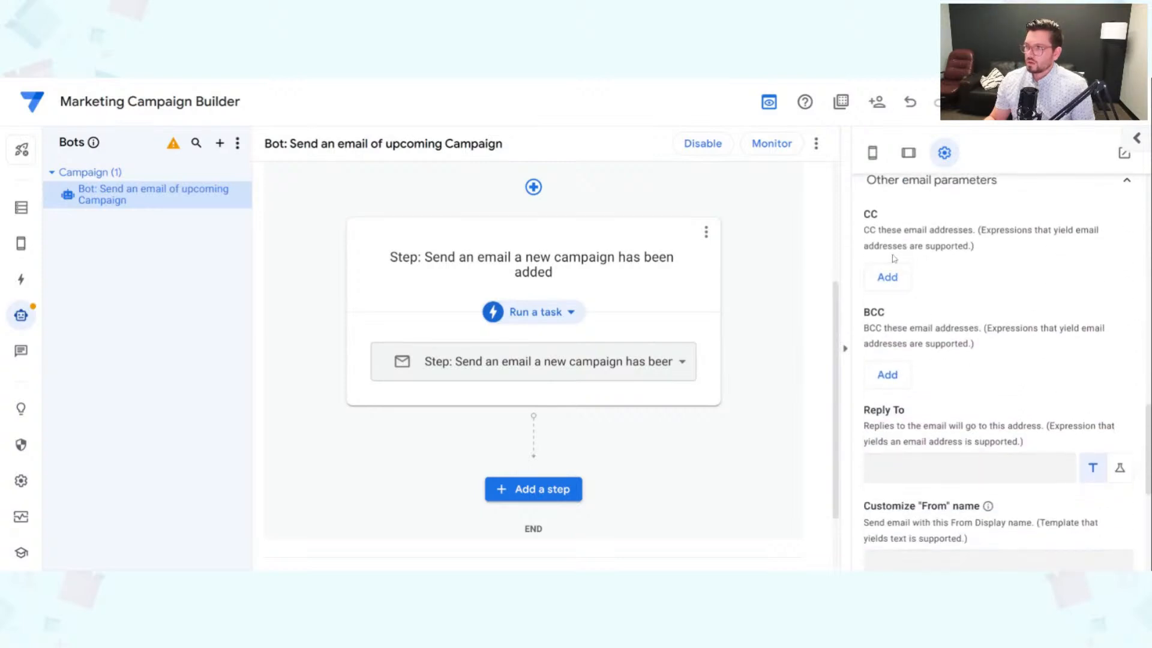
scroll(1020, 408, "down", 2)
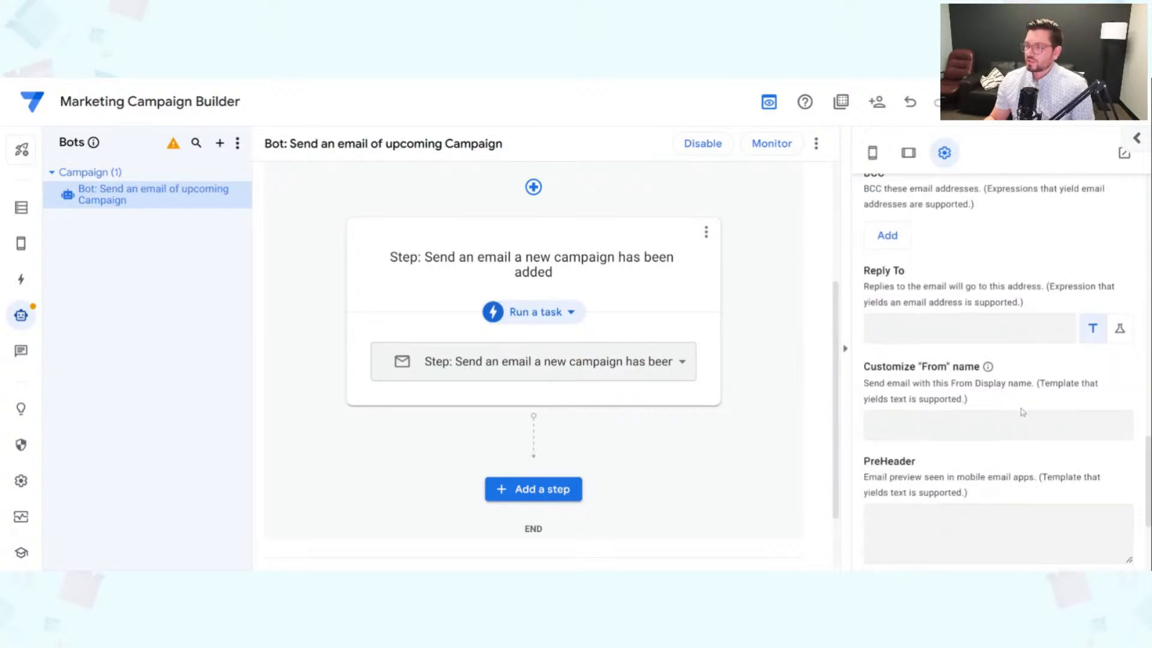
scroll(972, 414, "down", 2)
left_click(972, 264)
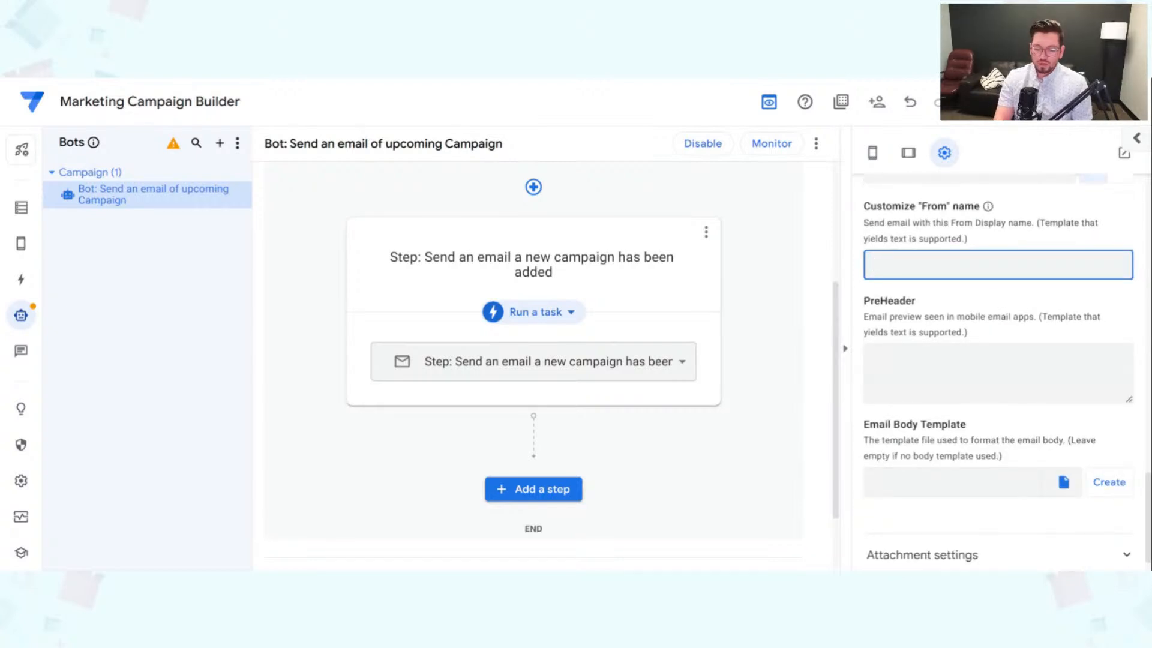
type("Marketing")
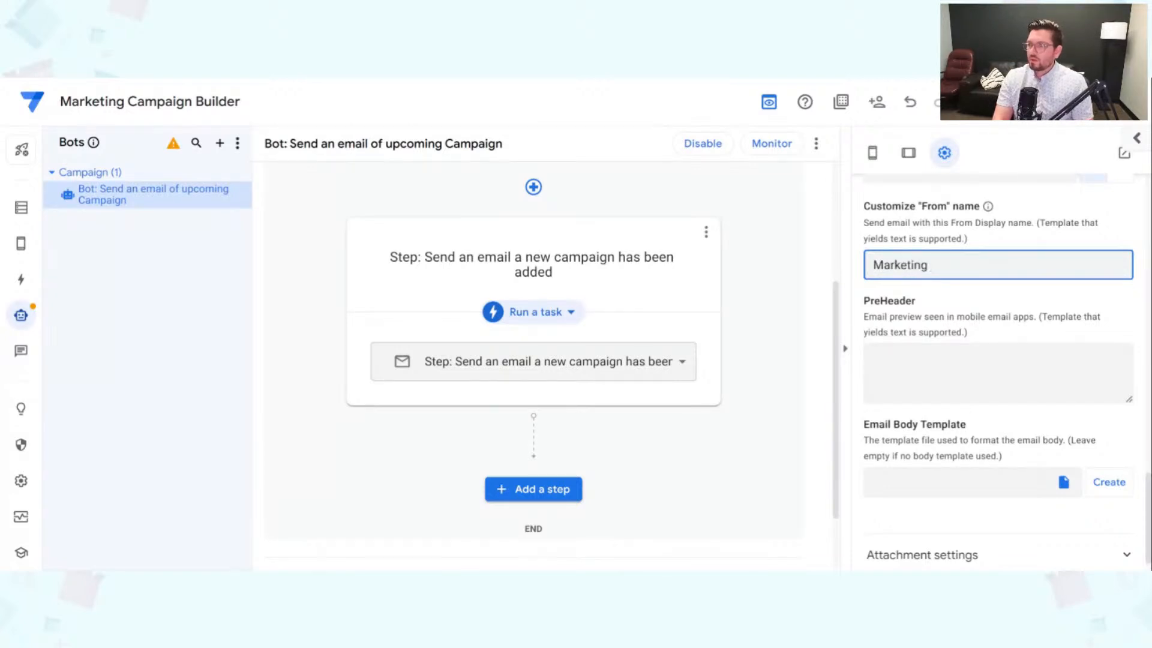
type(" Campaign Build")
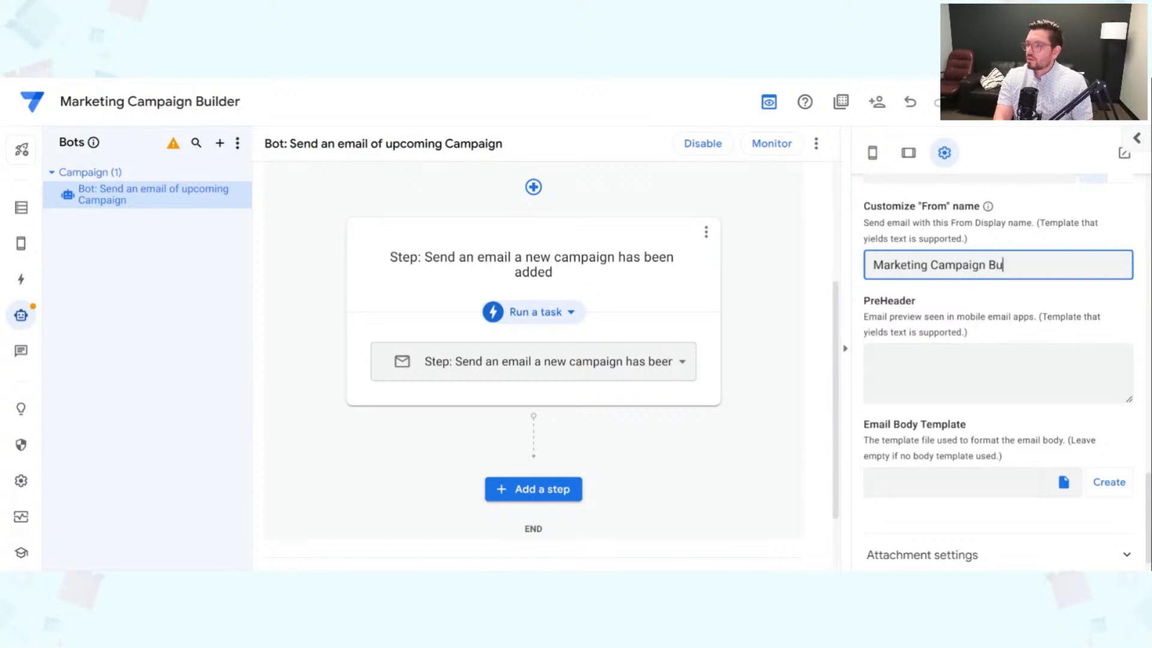
key("BackSpace")
key("BackSpace")
key("BackSpace")
type("ilder App")
left_click(1052, 237)
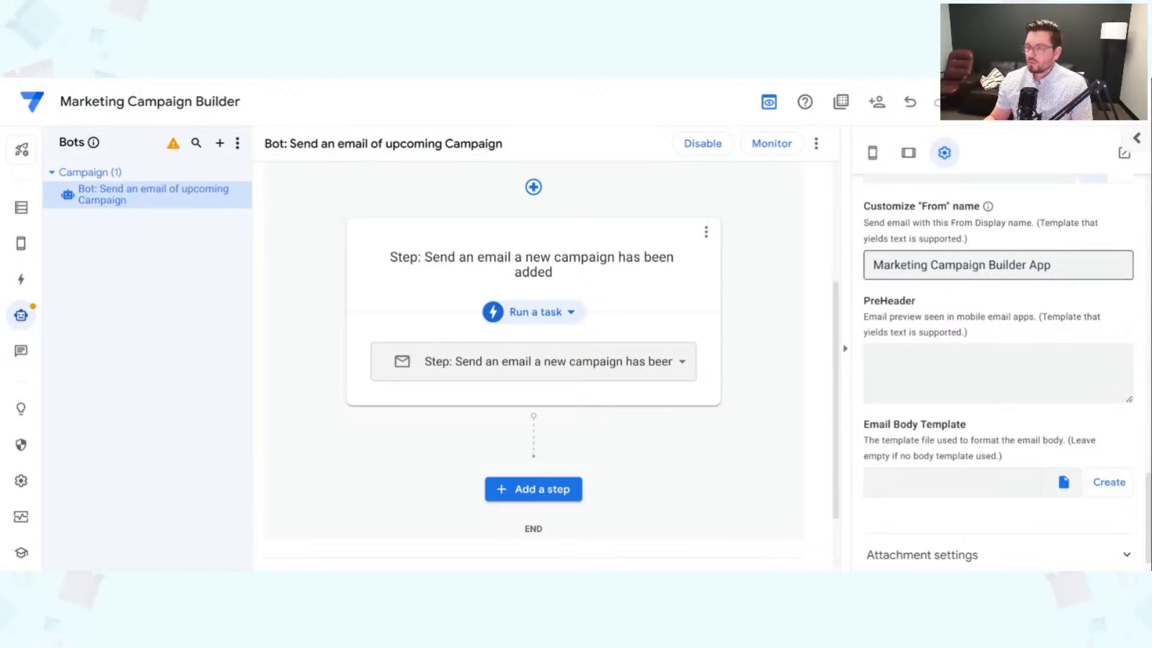
Examine the Email Body Template option and compare it with the text in the email body.
scroll(996, 360, "down", 1)
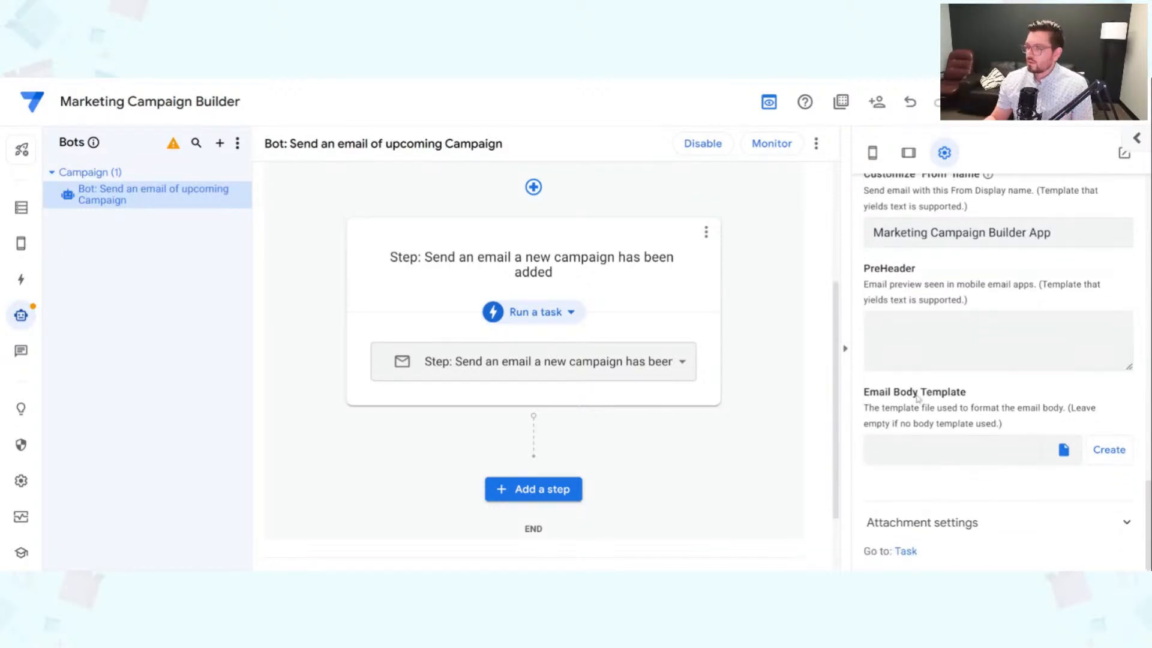
left_click_drag(865, 396, 1029, 429)
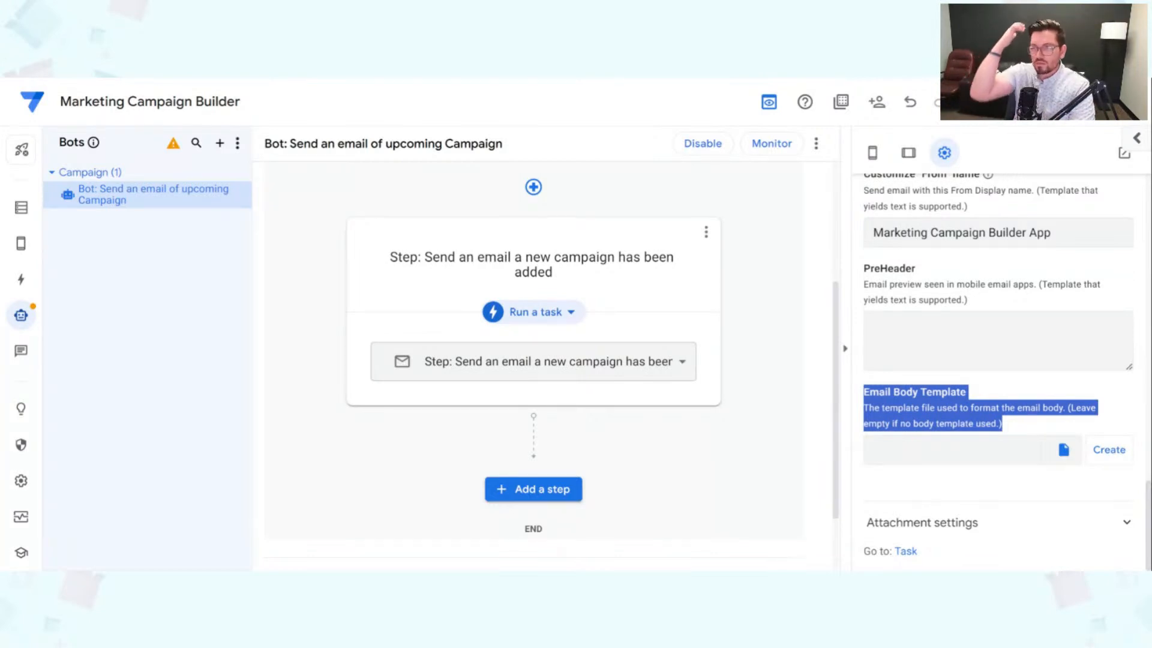
scroll(1006, 356, "up", 1)
scroll(1006, 356, "down", 5)
scroll(1006, 356, "up", 4)
left_click_drag(874, 290, 1009, 416)
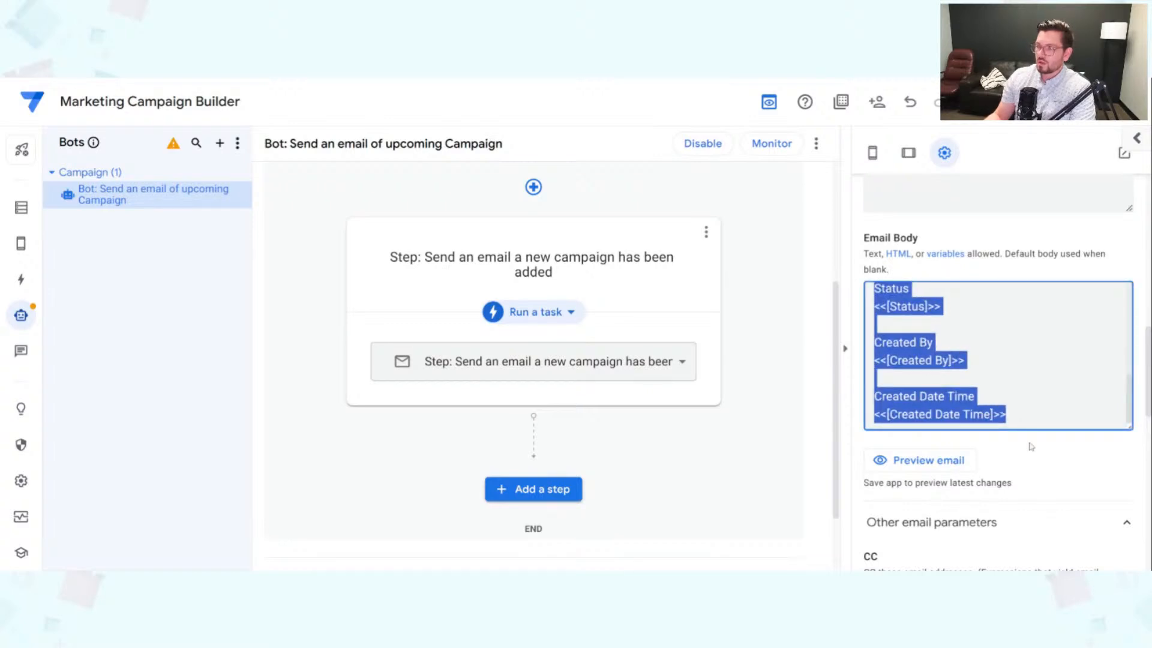
left_click(1047, 457)
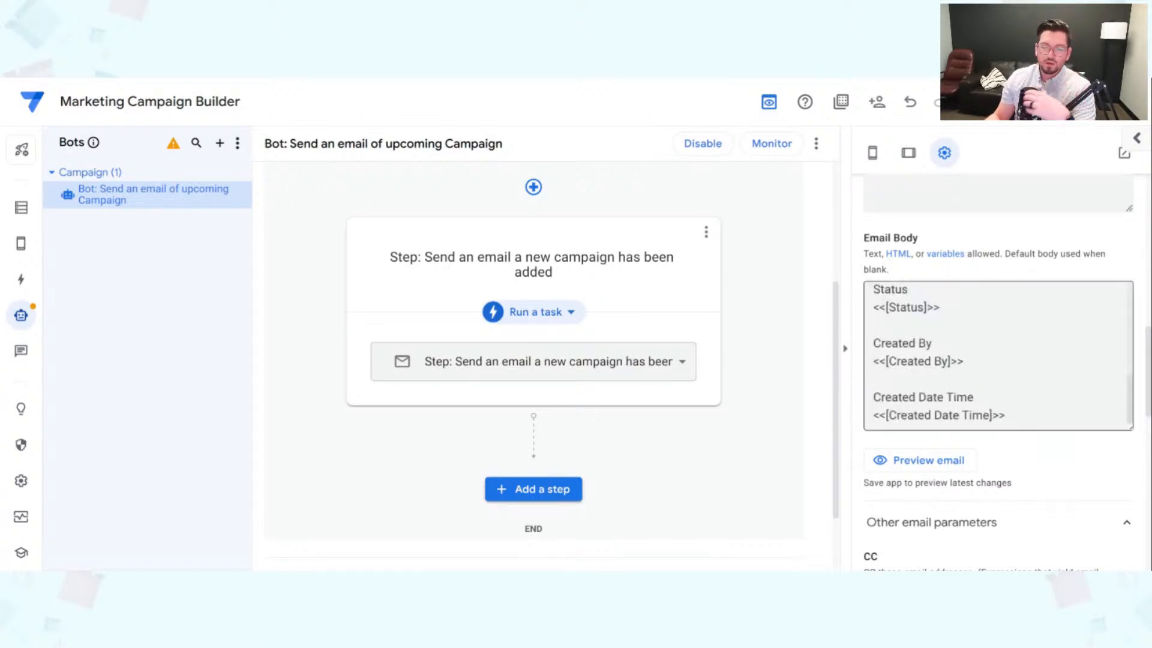
scroll(1051, 467, "up", 5)
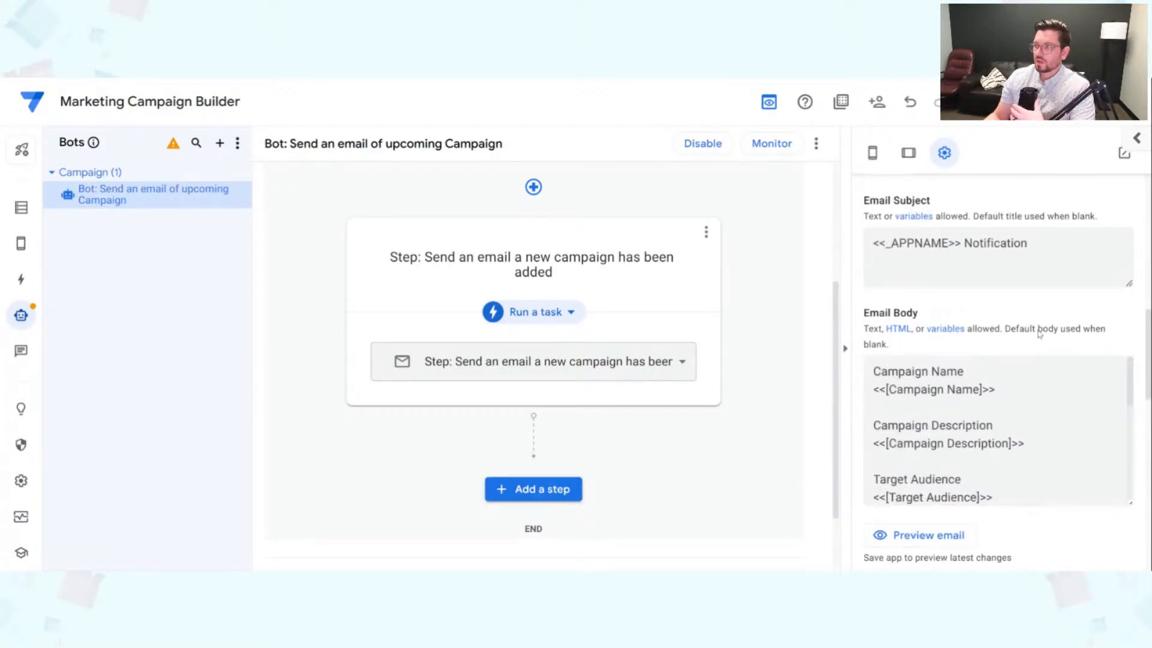
scroll(1054, 335, "down", 10)
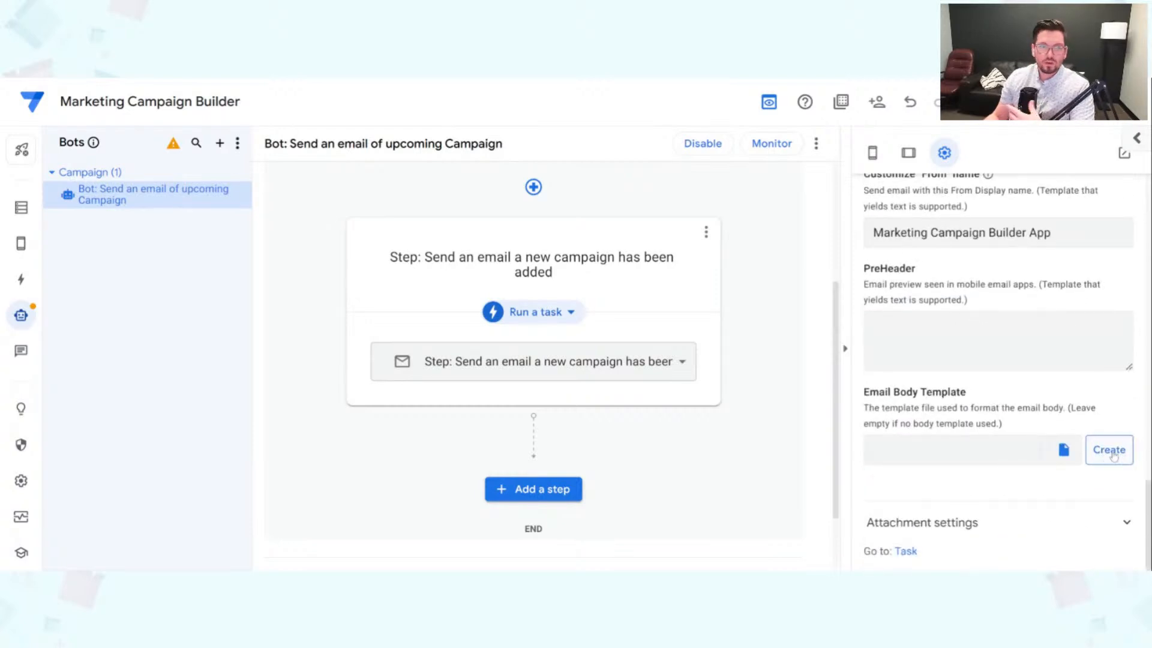
Expand the attachment settings and review the content type, template, name, archive, file store and folder path options.
left_click(1117, 532)
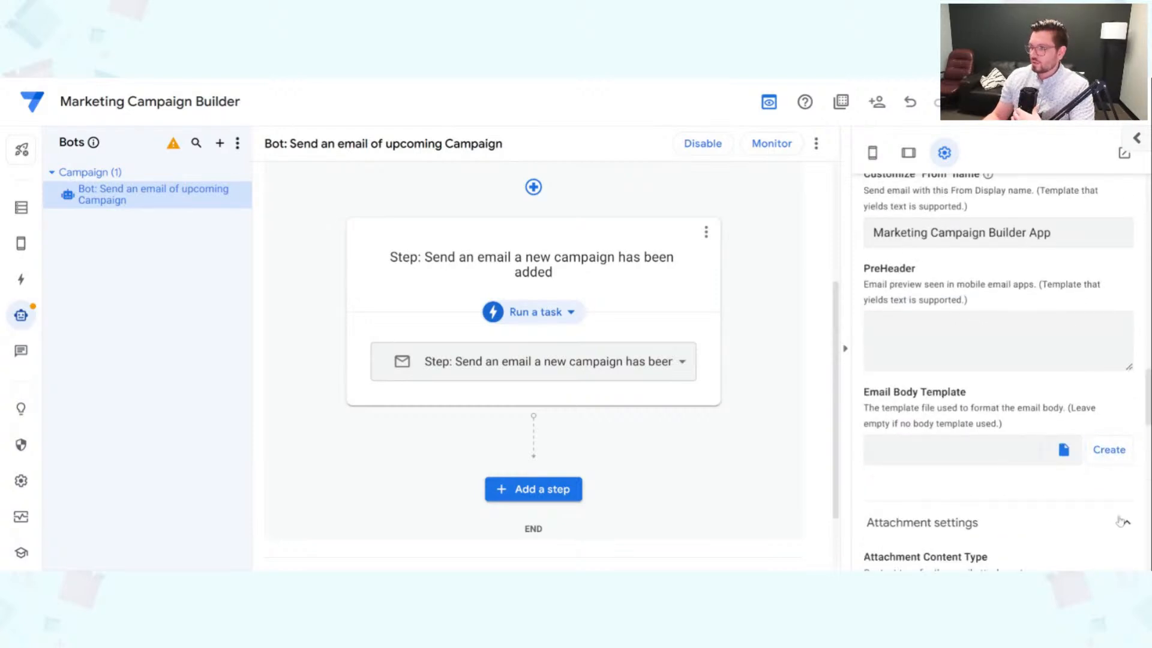
scroll(1063, 476, "down", 3)
scroll(1053, 393, "down", 1)
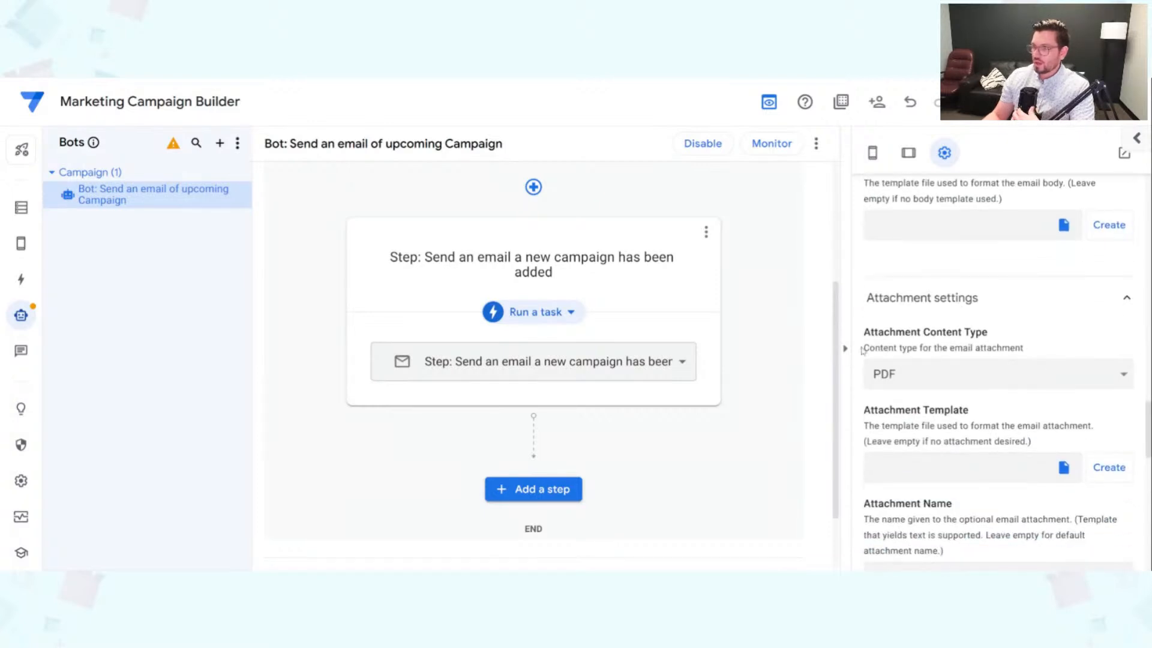
left_click_drag(862, 333, 1015, 336)
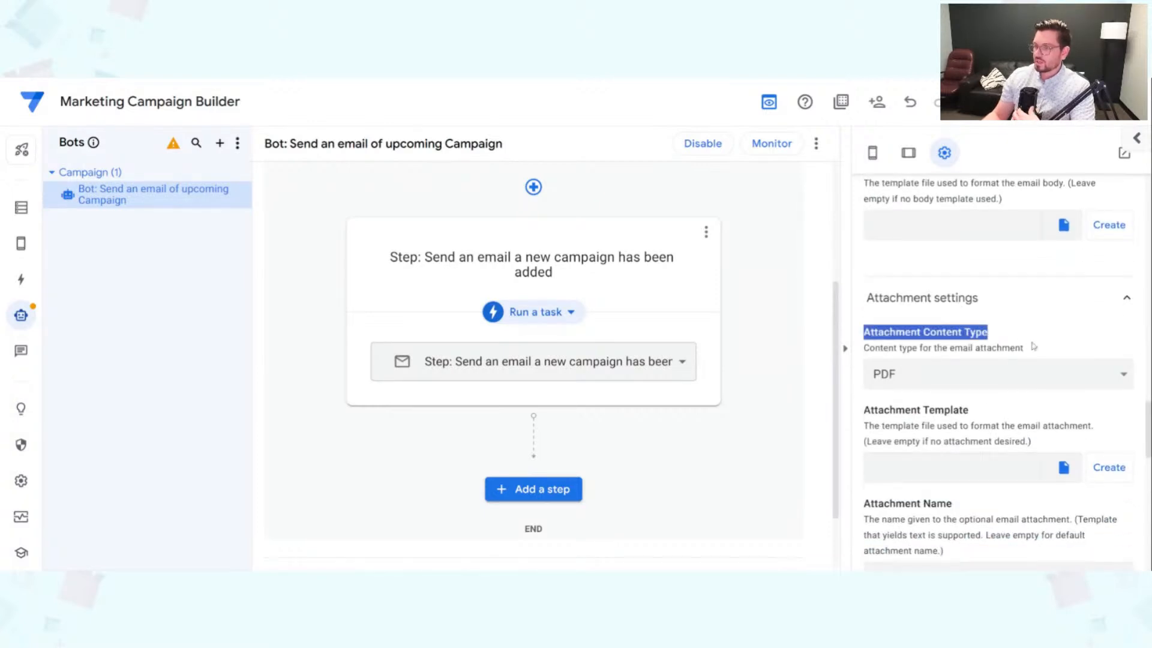
left_click(1044, 379)
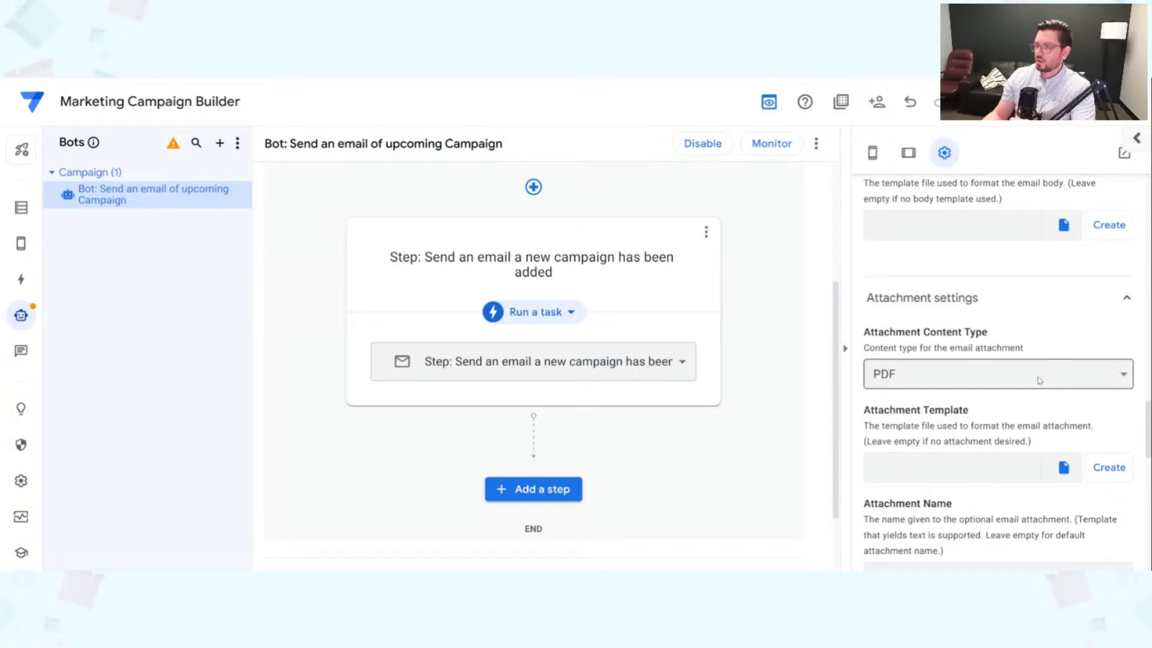
scroll(983, 360, "down", 3)
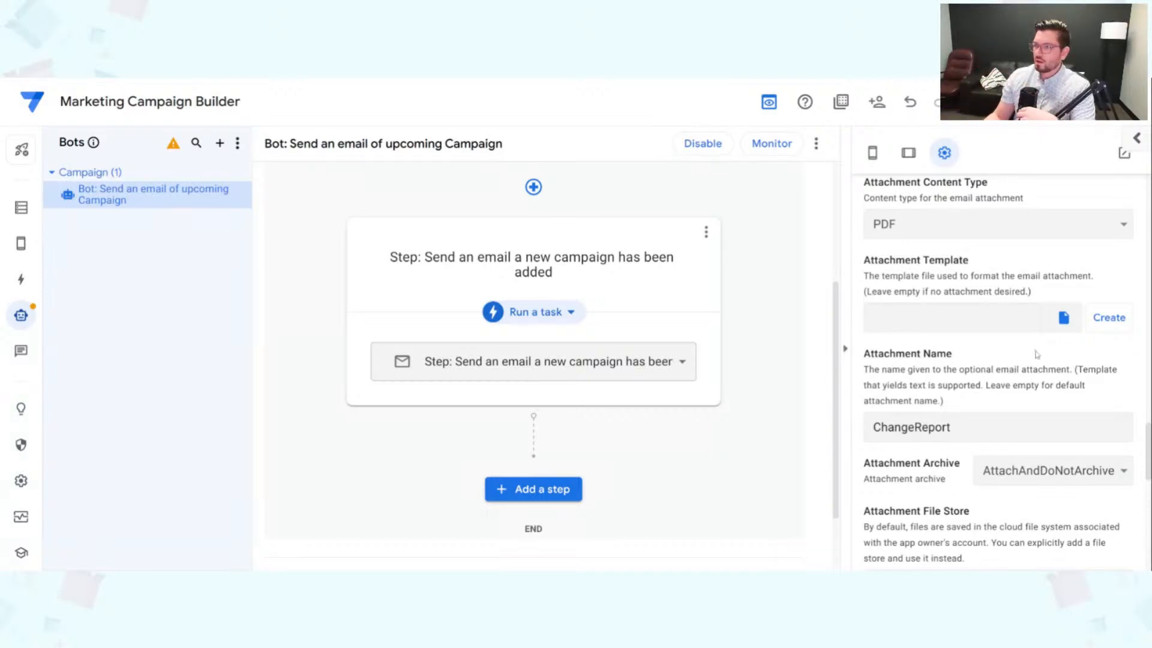
scroll(1077, 382, "down", 3)
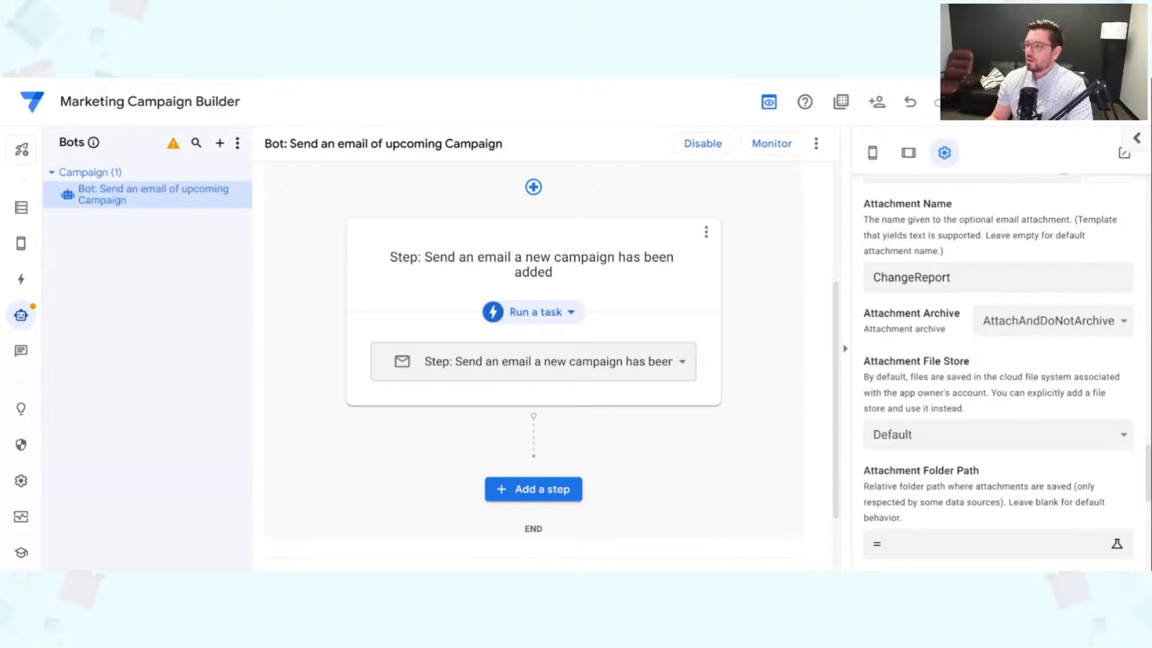
Review the remaining attachment settings: file store, folder path, timestamp, page orientation, page size, custom margins and other attachments.
scroll(1021, 404, "down", 1)
left_click_drag(865, 287, 973, 289)
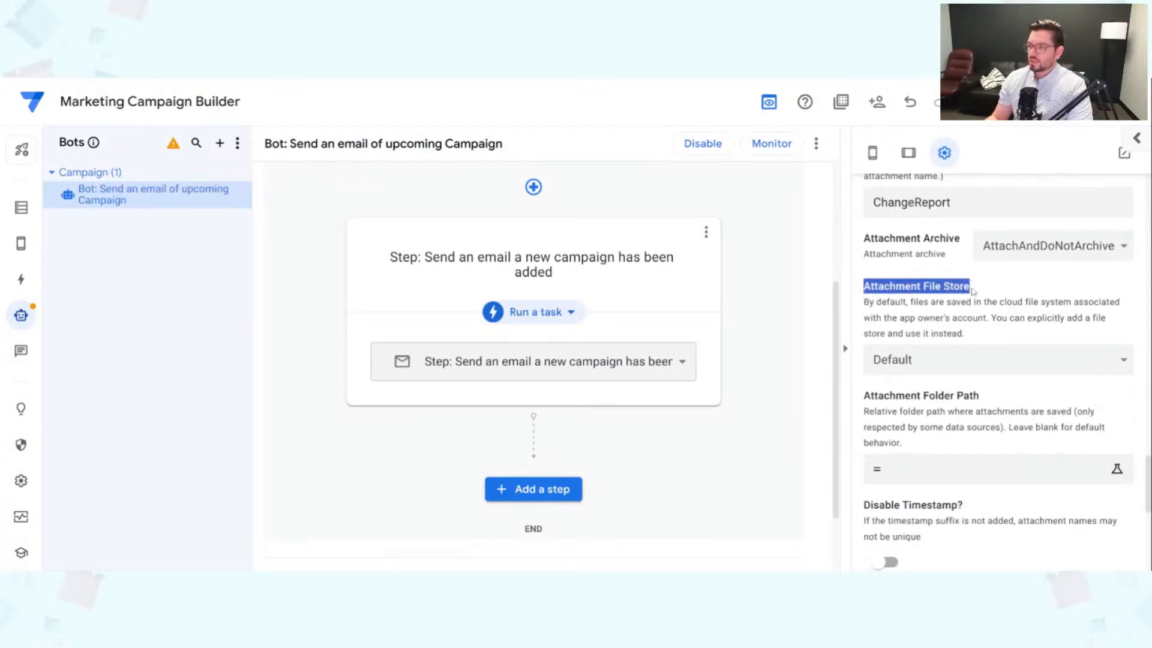
left_click(875, 412)
left_click_drag(865, 400, 977, 397)
left_click(991, 425)
scroll(995, 432, "down", 2)
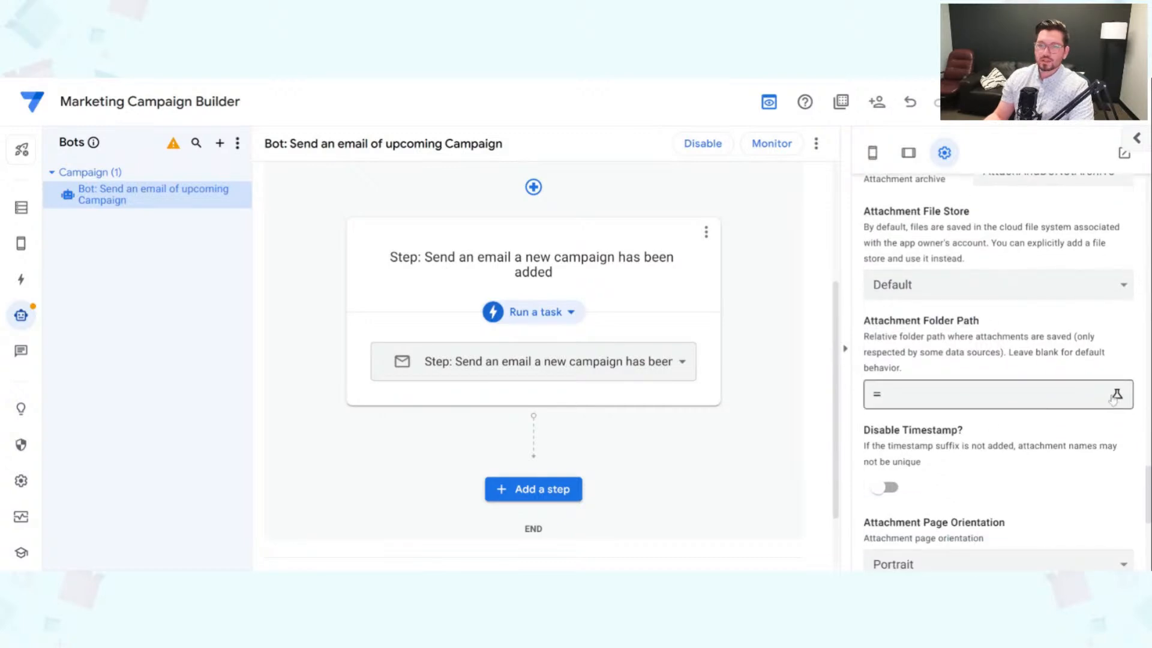
scroll(1101, 405, "down", 1)
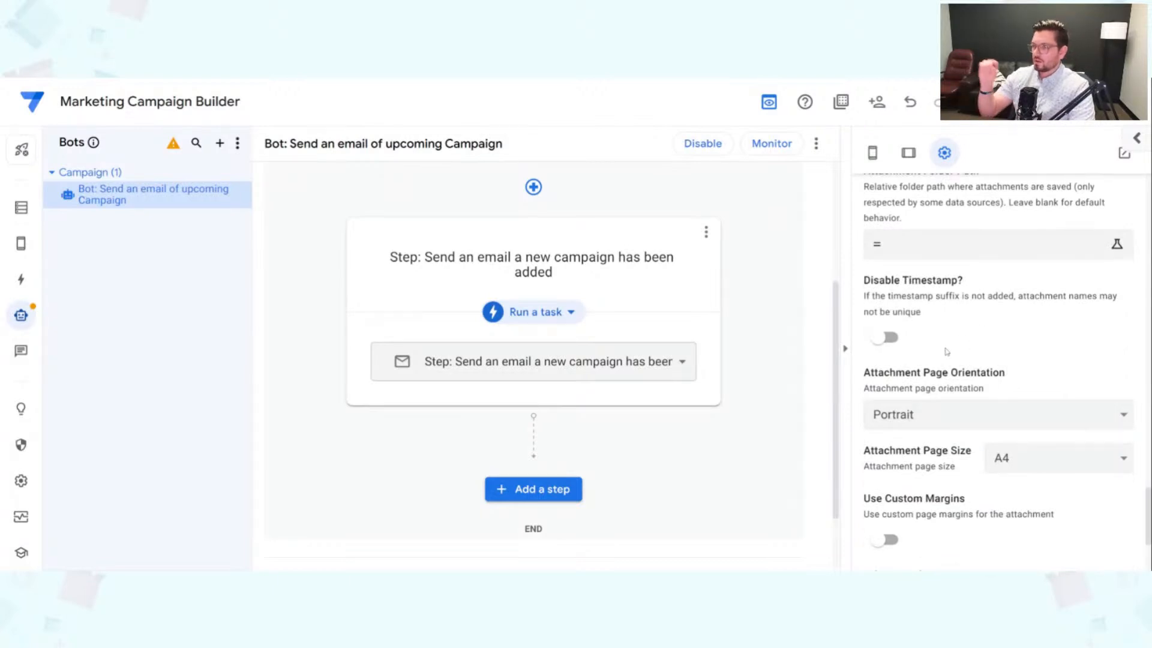
scroll(947, 351, "down", 3)
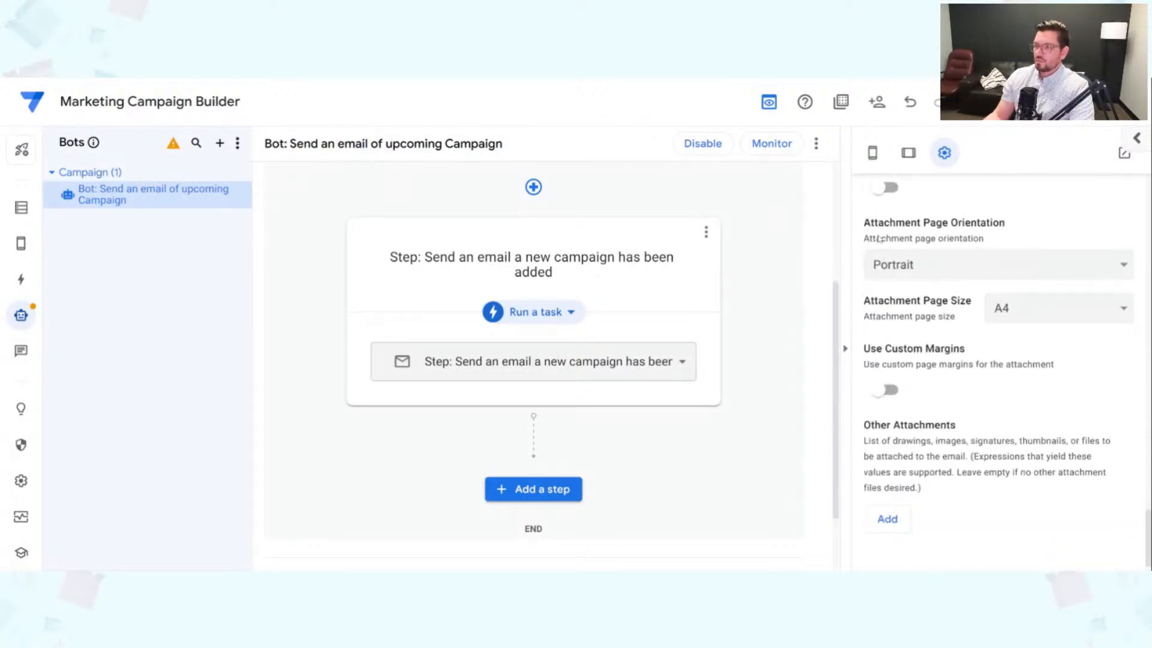
scroll(942, 366, "down", 1)
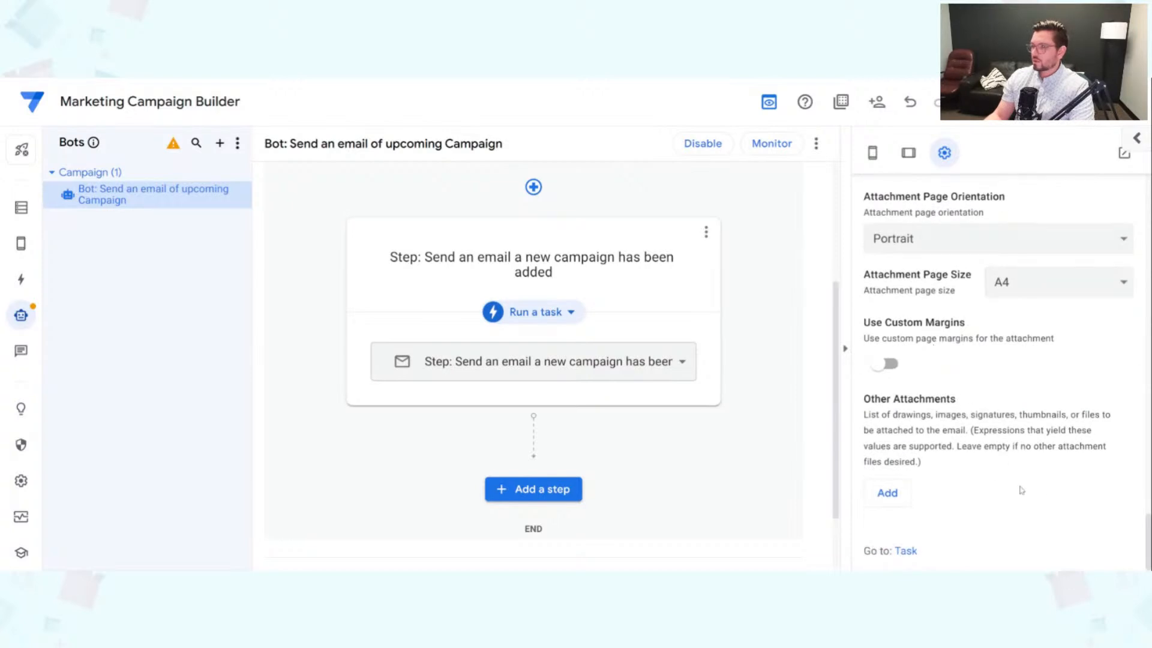
Recheck the email task's attachment name, sender name, recipient, subject, email body and table name.
scroll(1036, 495, "up", 3)
scroll(1041, 501, "up", 9)
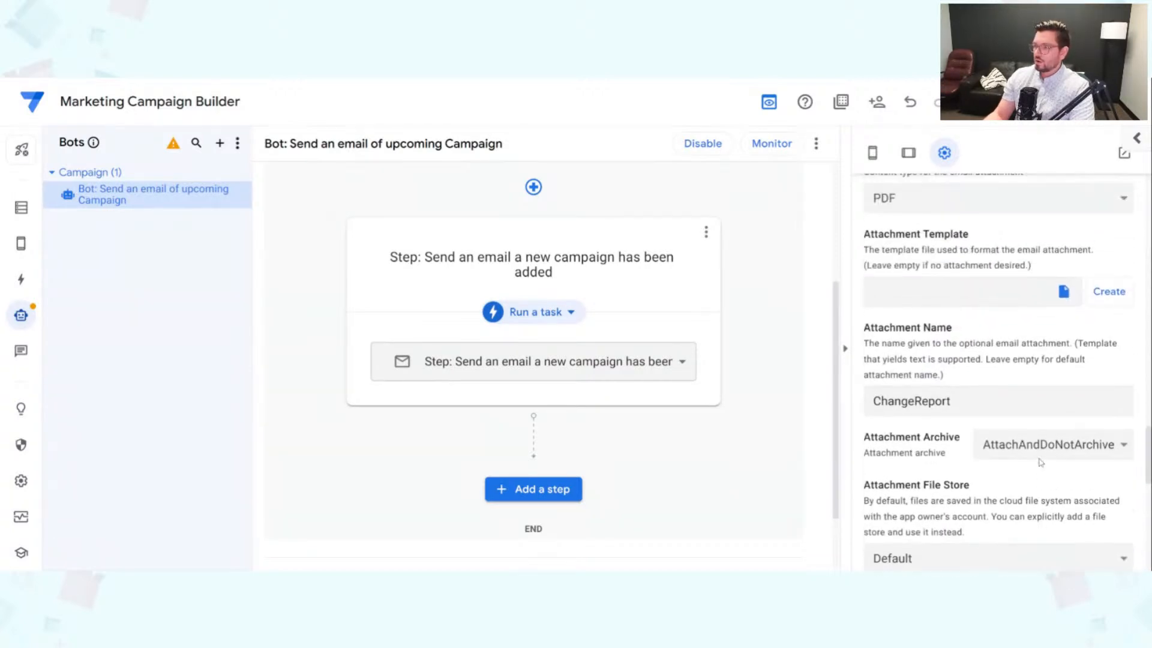
scroll(1041, 462, "up", 1)
left_click_drag(894, 476, 954, 477)
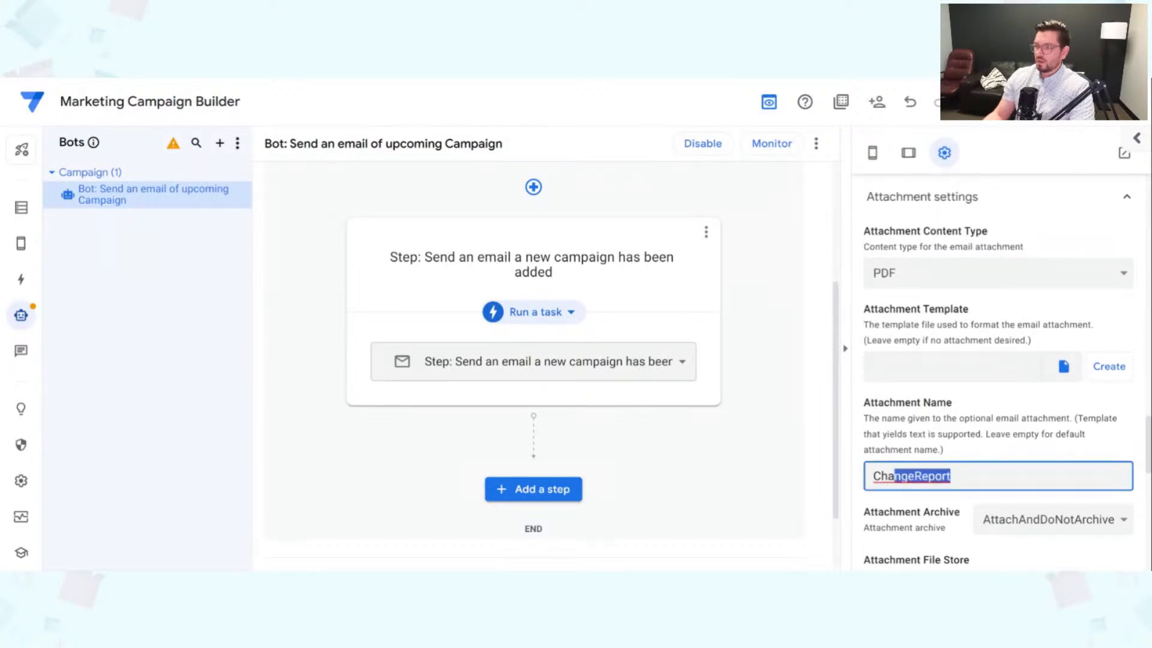
left_click(981, 432)
scroll(1010, 428, "up", 5)
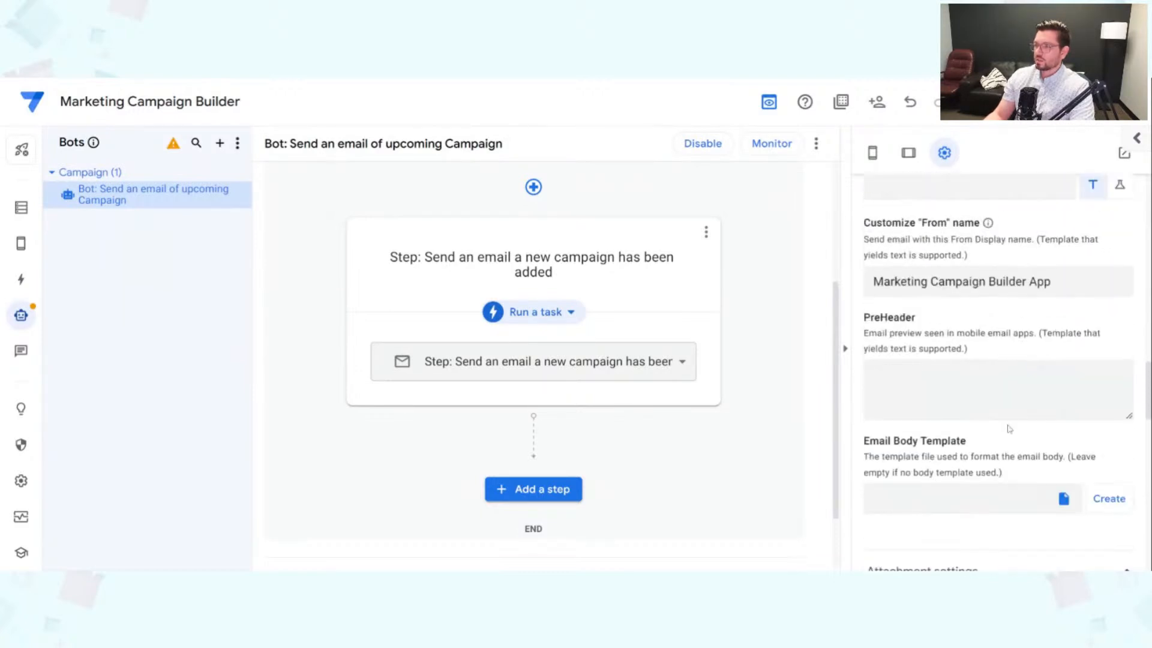
scroll(1010, 428, "down", 1)
scroll(990, 420, "up", 12)
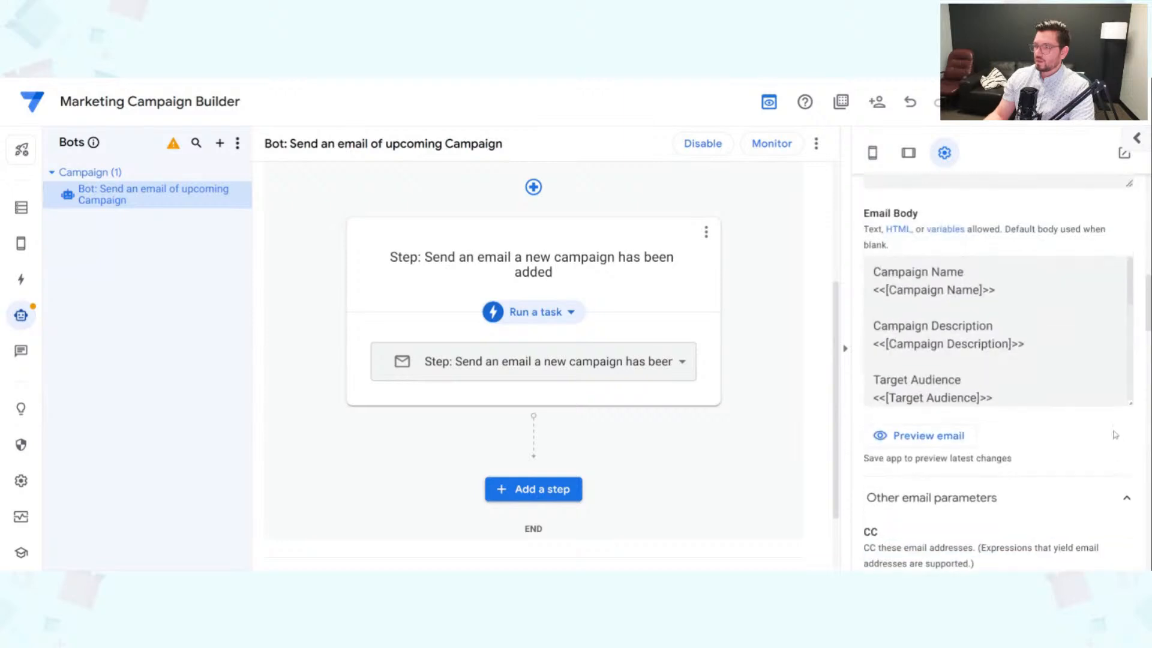
scroll(972, 409, "up", 1)
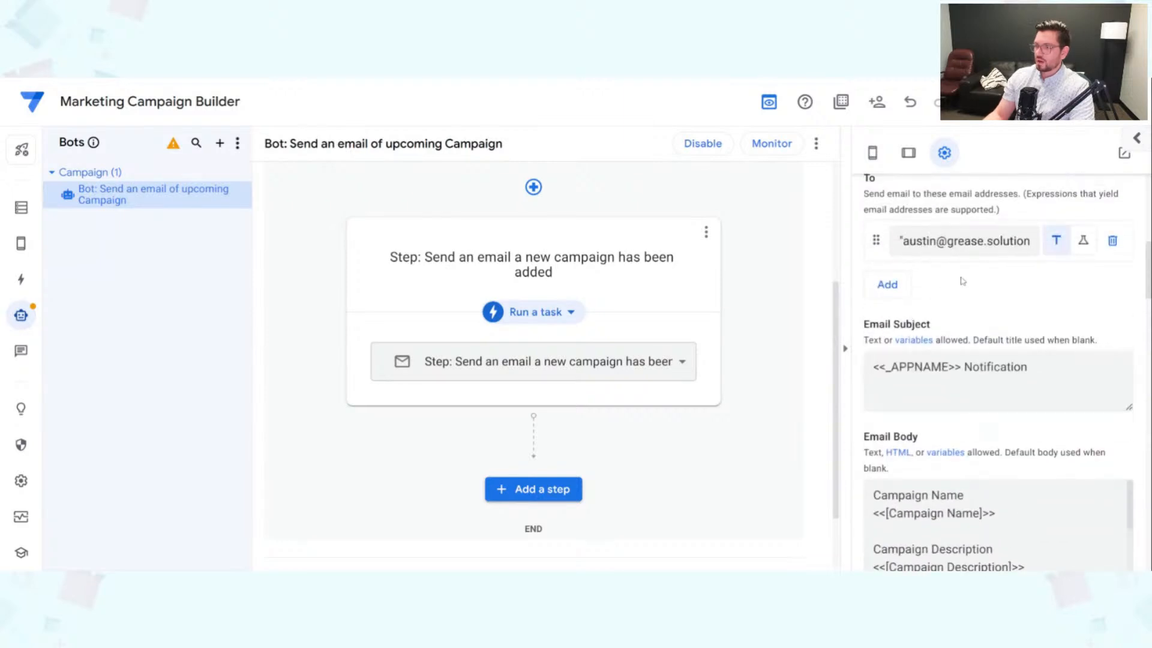
scroll(1013, 431, "down", 8)
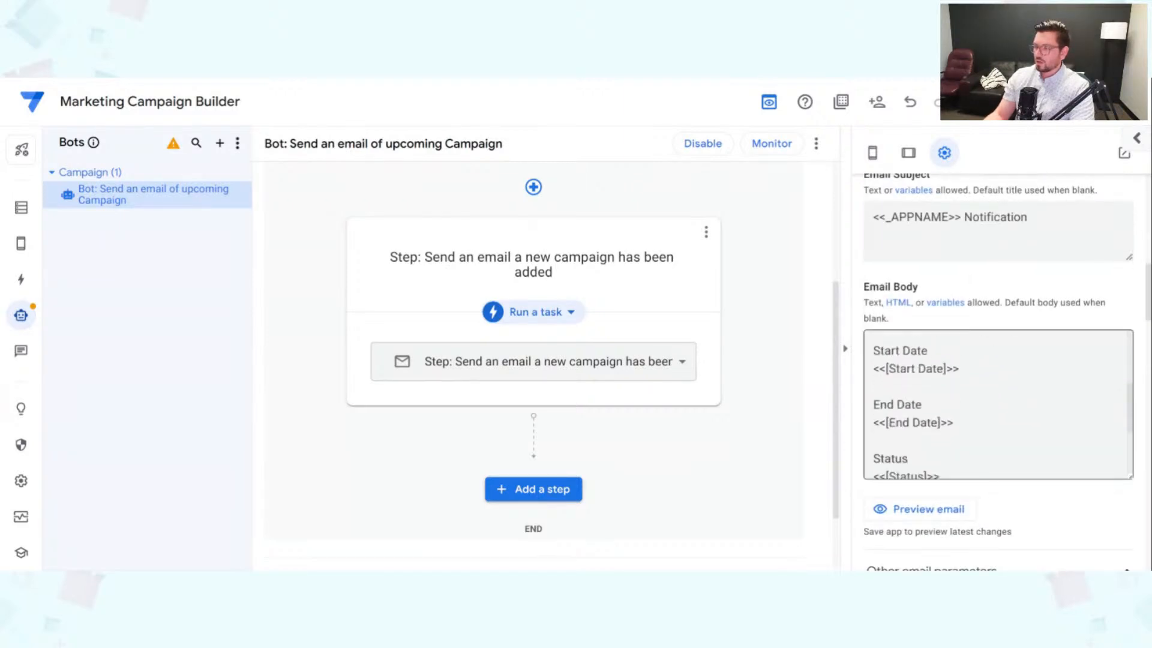
scroll(1021, 460, "down", 1)
scroll(1015, 468, "up", 10)
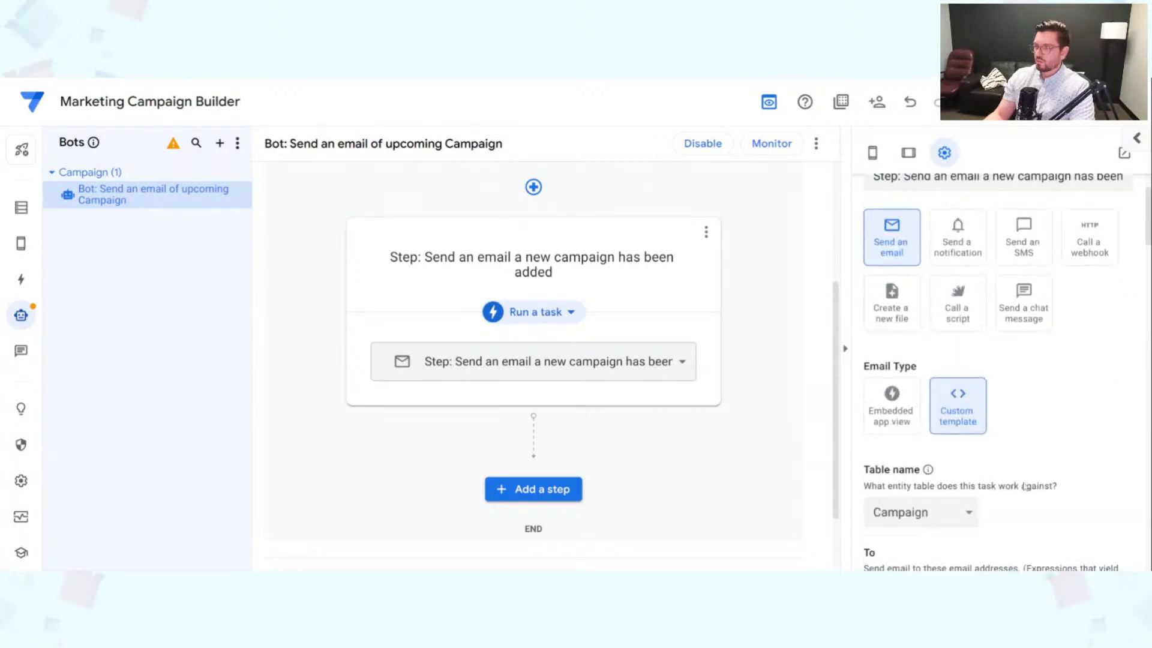
Save the app and open a new campaign form in the mobile preview.
left_click(1030, 102)
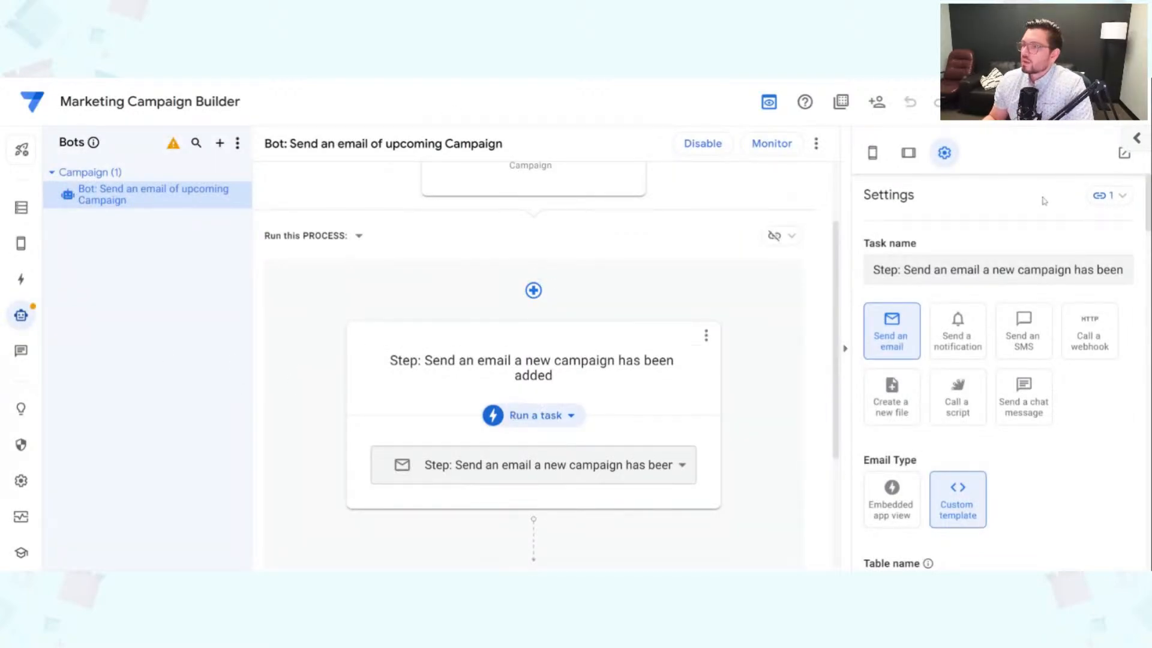
left_click(877, 158)
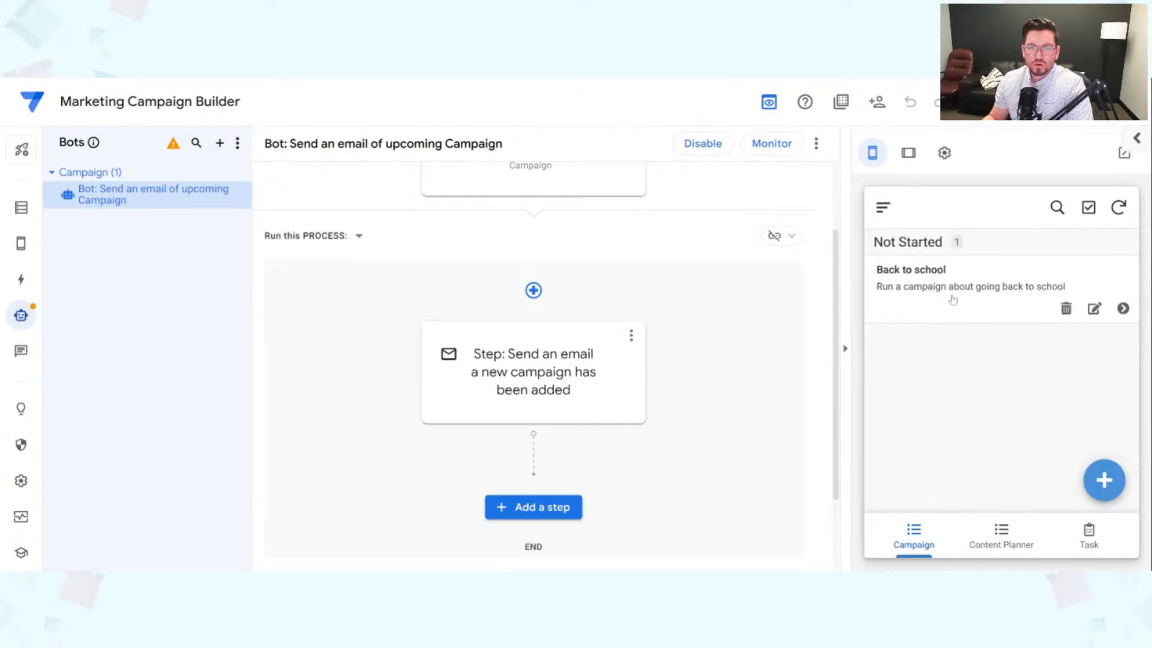
left_click(1107, 489)
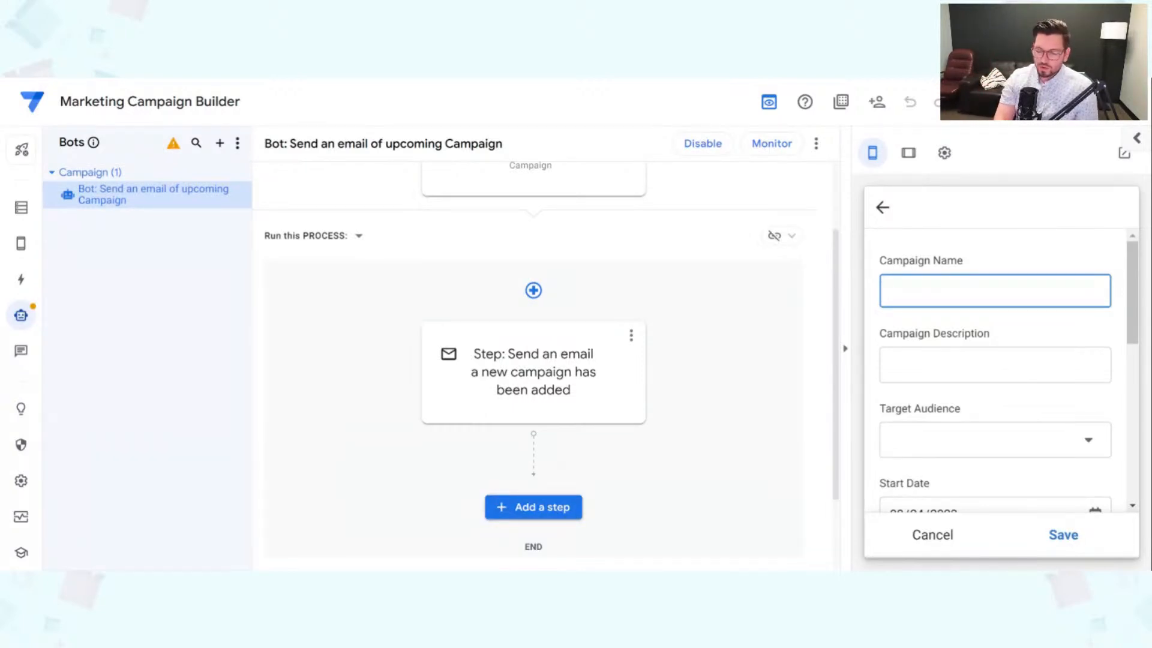
Enter "College Football" as the new campaign's name.
type("oolege ")
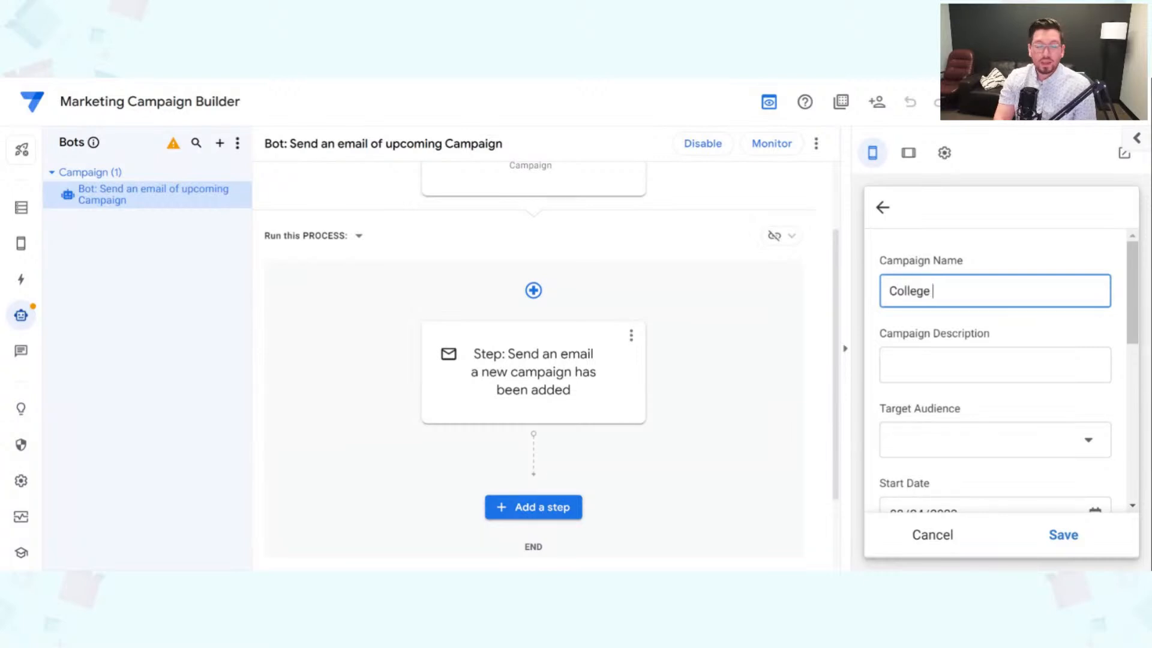
type("Fo")
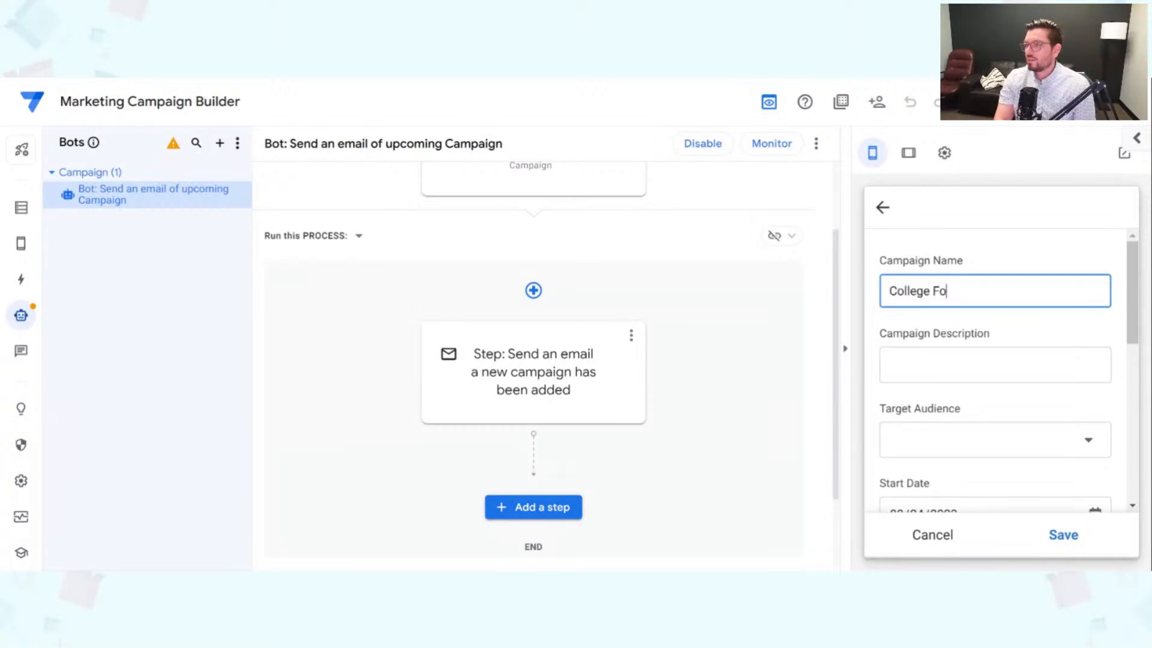
type("otball")
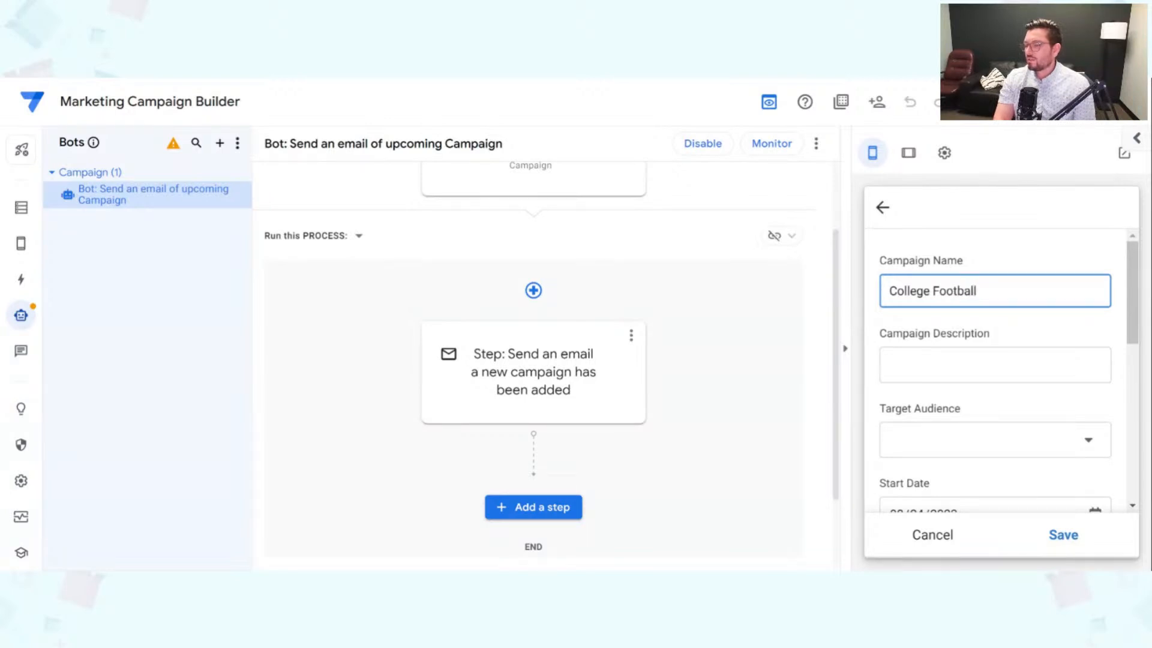
key("Tab")
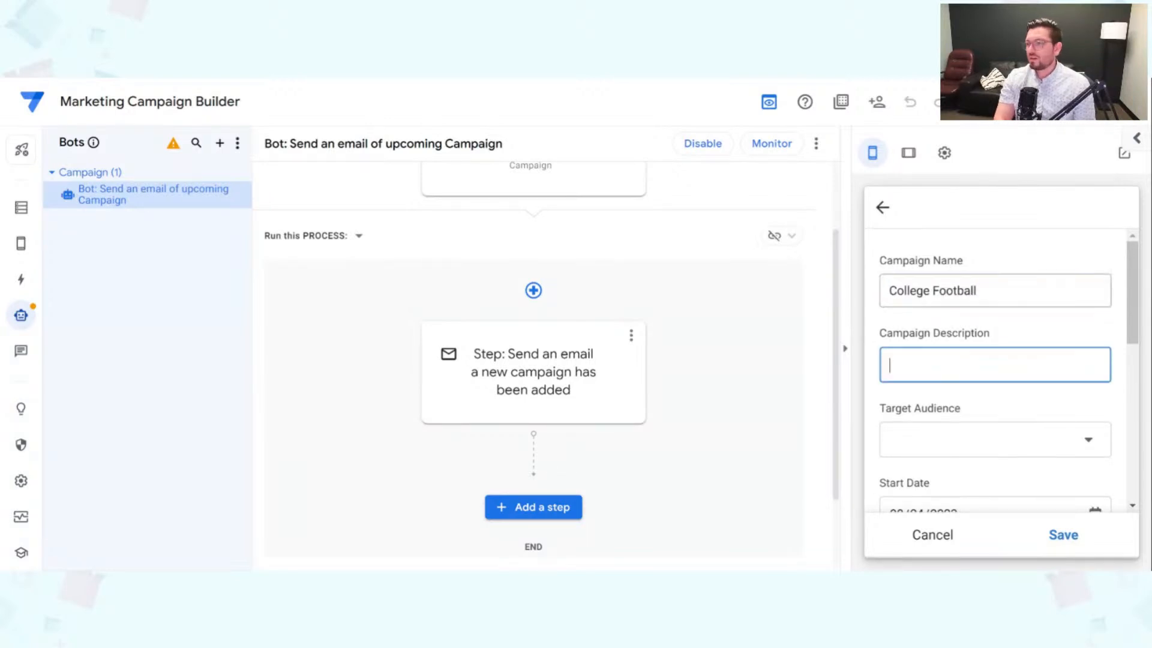
scroll(1085, 309, "down", 2)
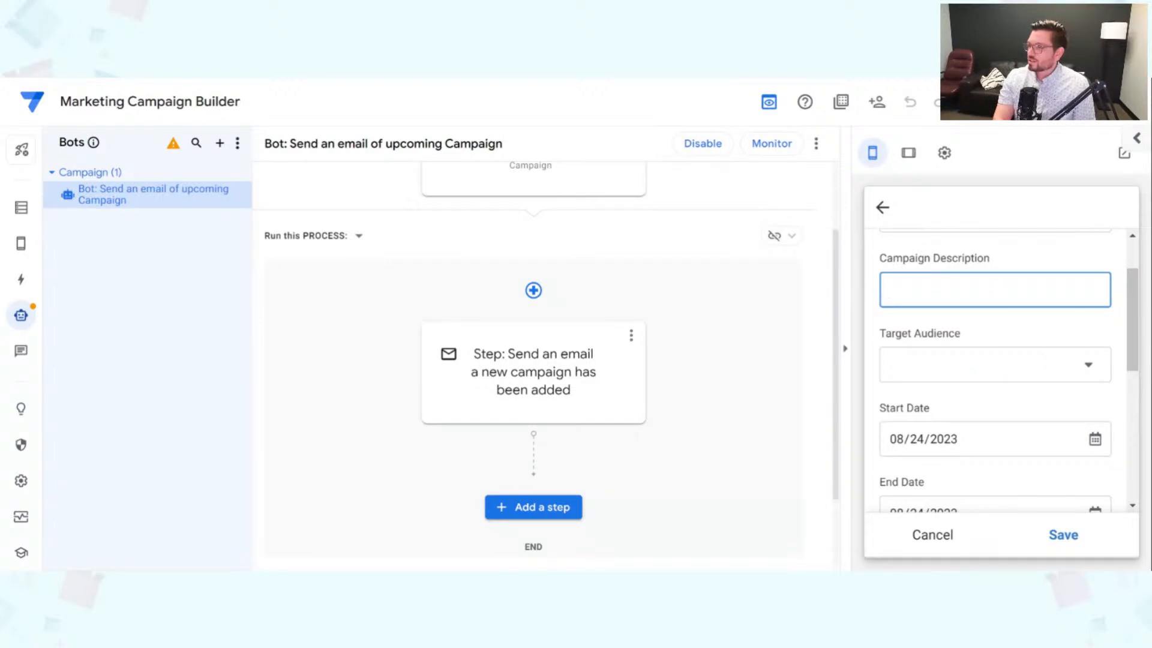
scroll(1008, 369, "up", 2)
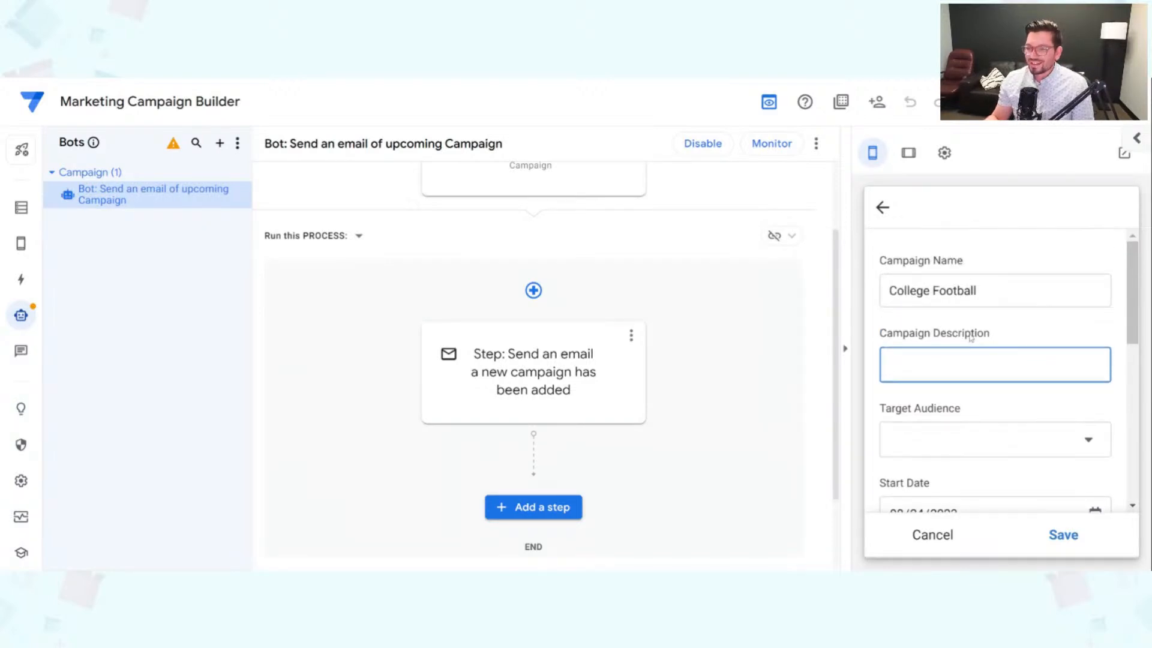
scroll(1014, 333, "down", 4)
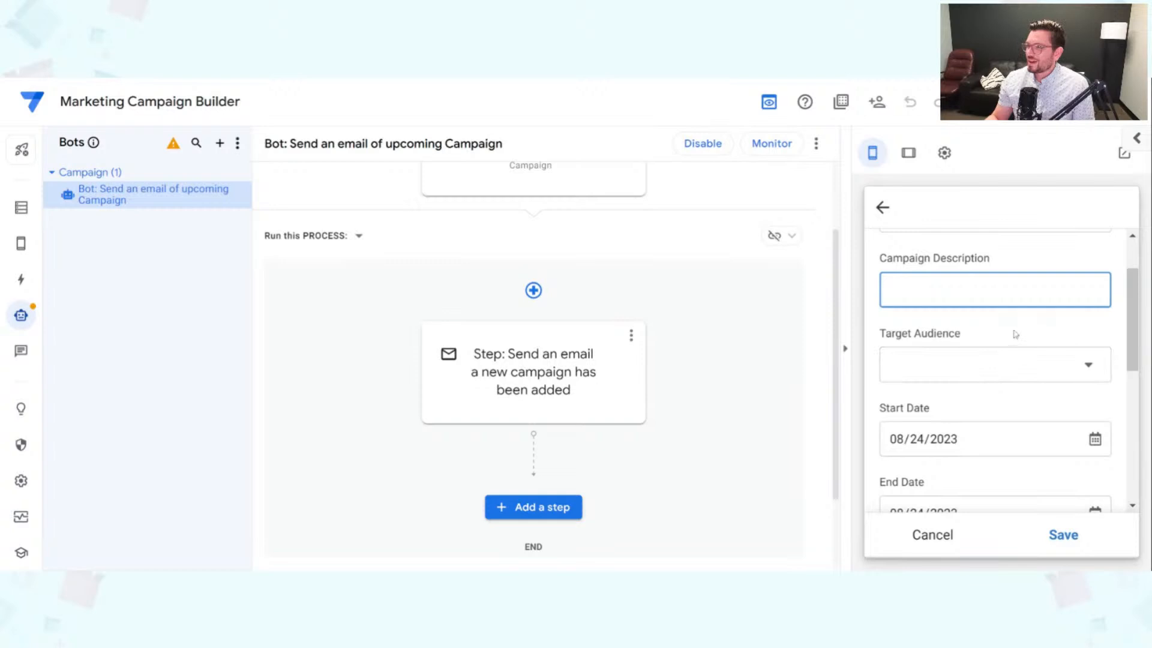
scroll(1012, 360, "down", 2)
scroll(1013, 376, "up", 6)
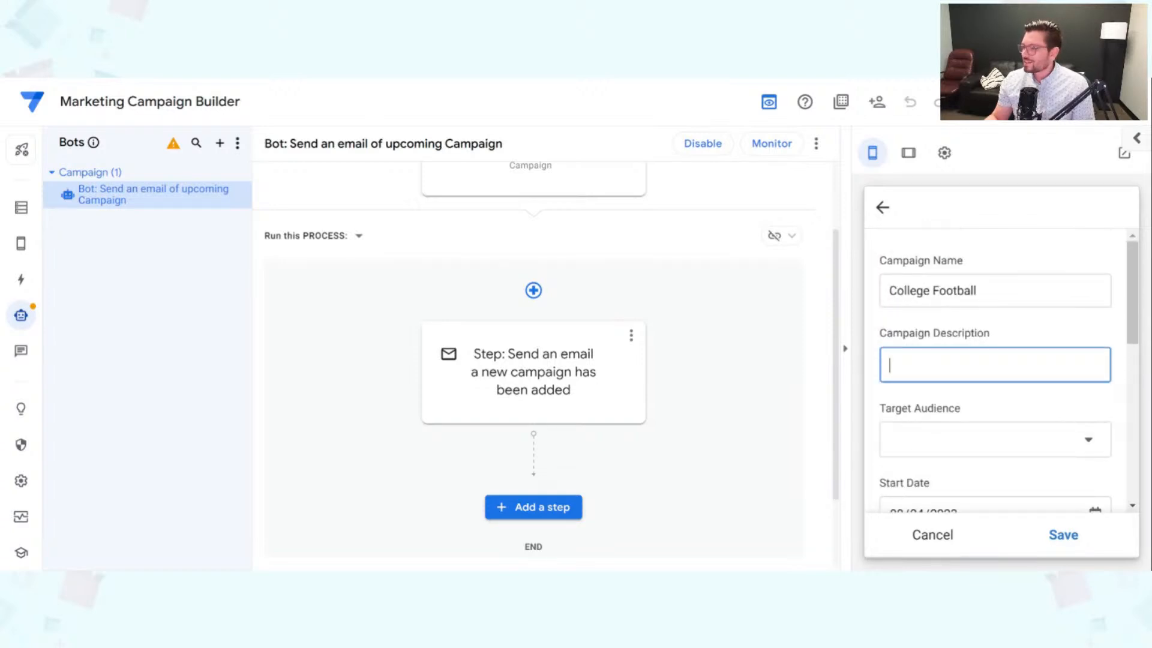
left_click(974, 333)
left_click(997, 361)
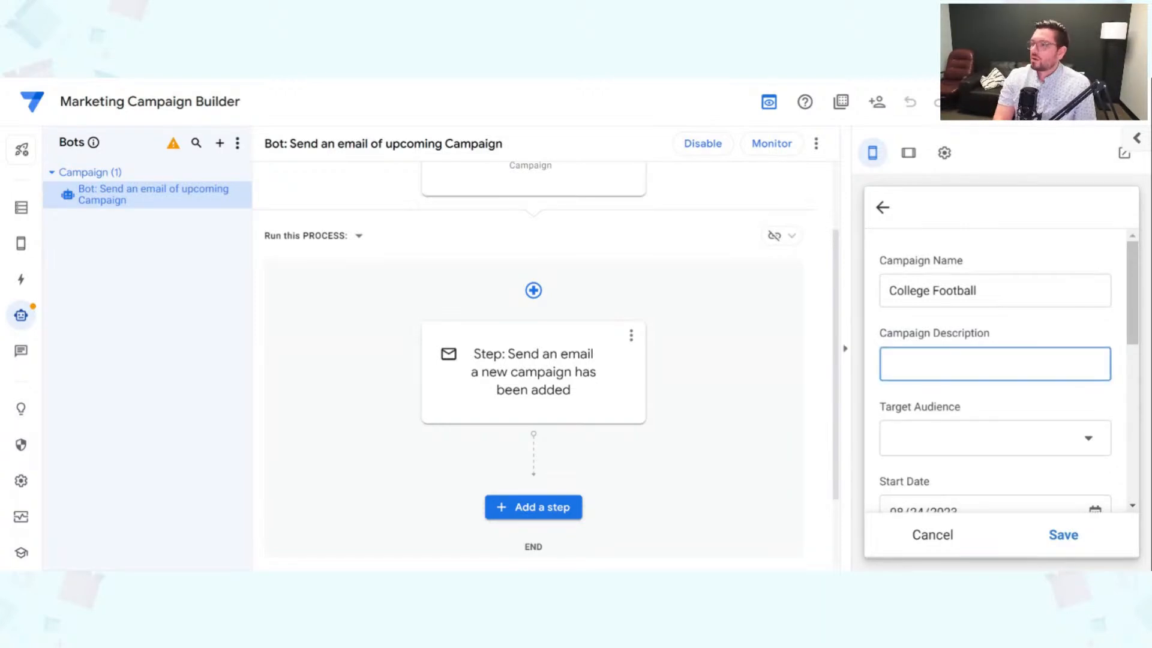
Extend the campaign name to "College Football is coming".
key("shift+Tab")
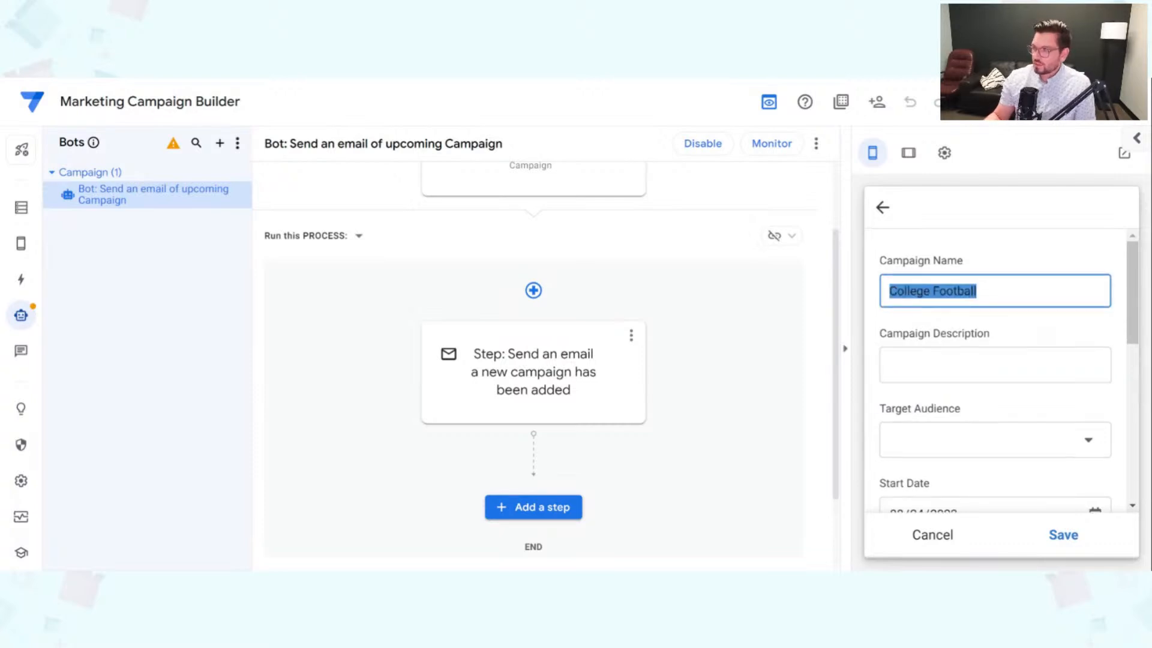
key("Right")
type("is coming")
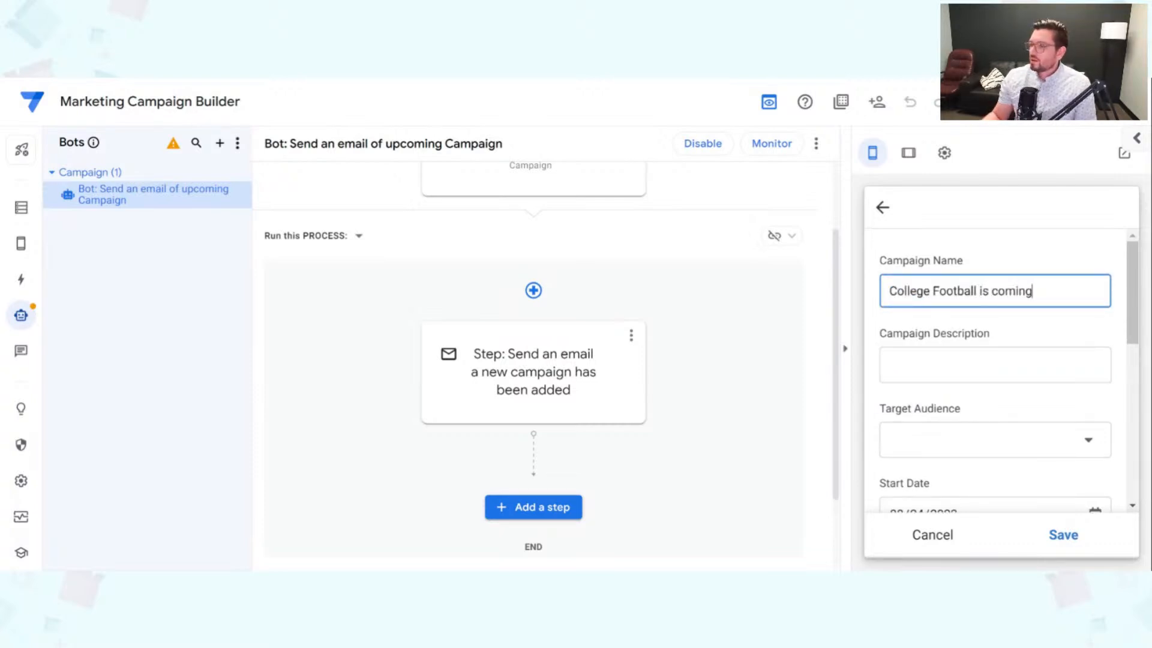
key("Tab")
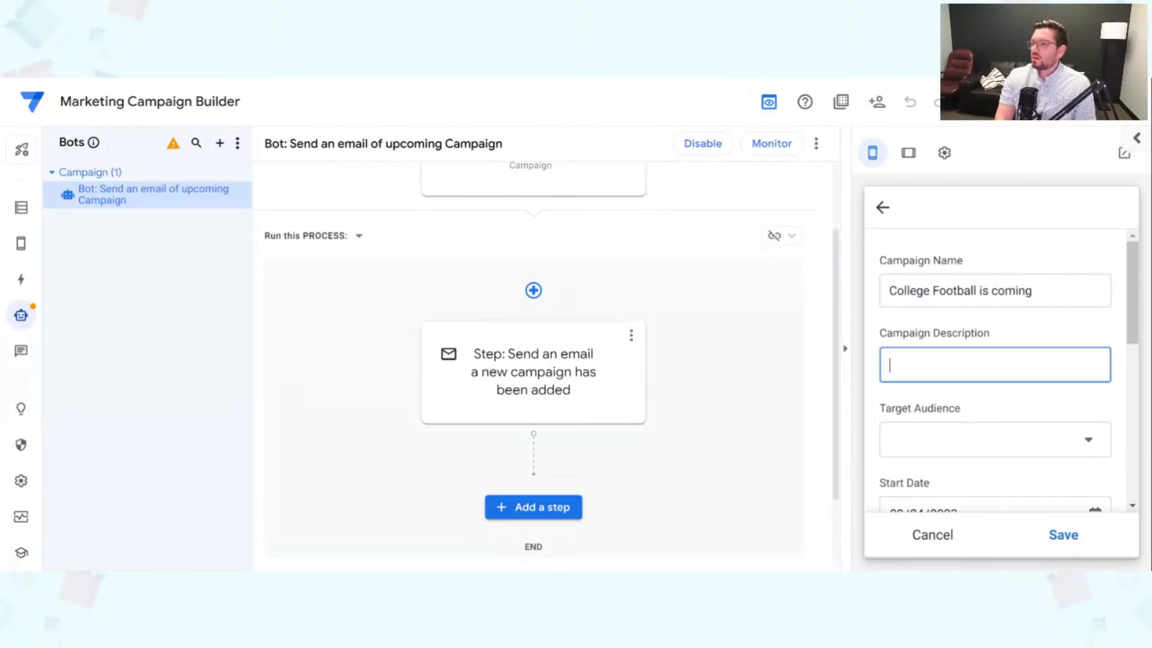
Enter "Score a touchdown for your business" as the campaign description.
type("Sco")
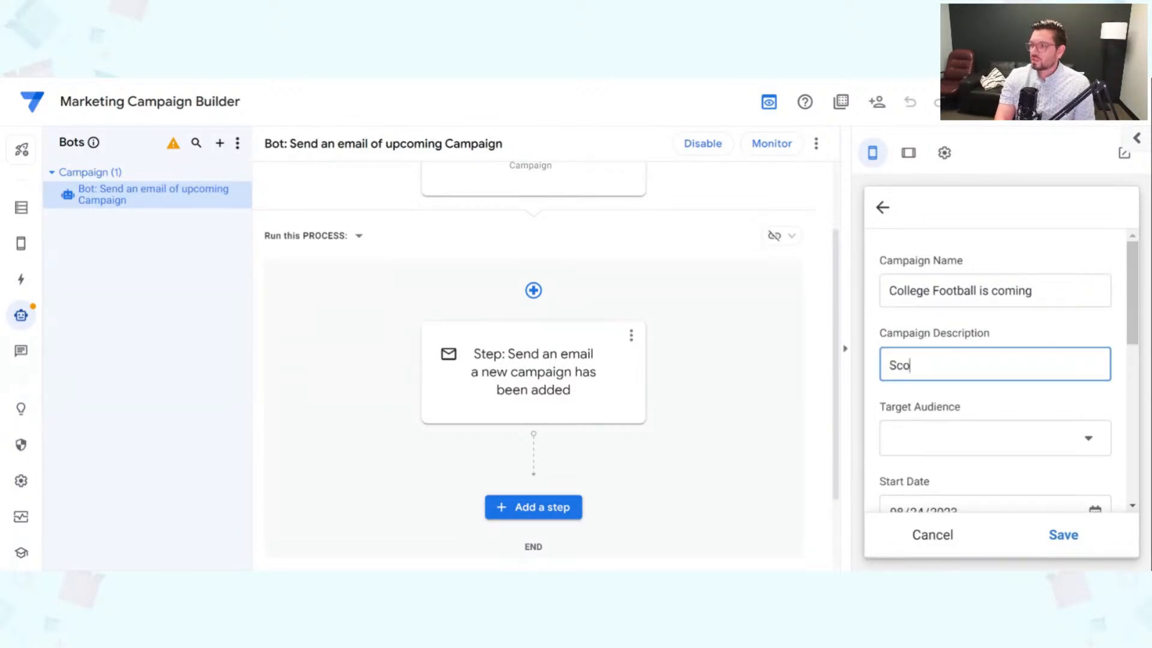
type("re a touchdown for your ")
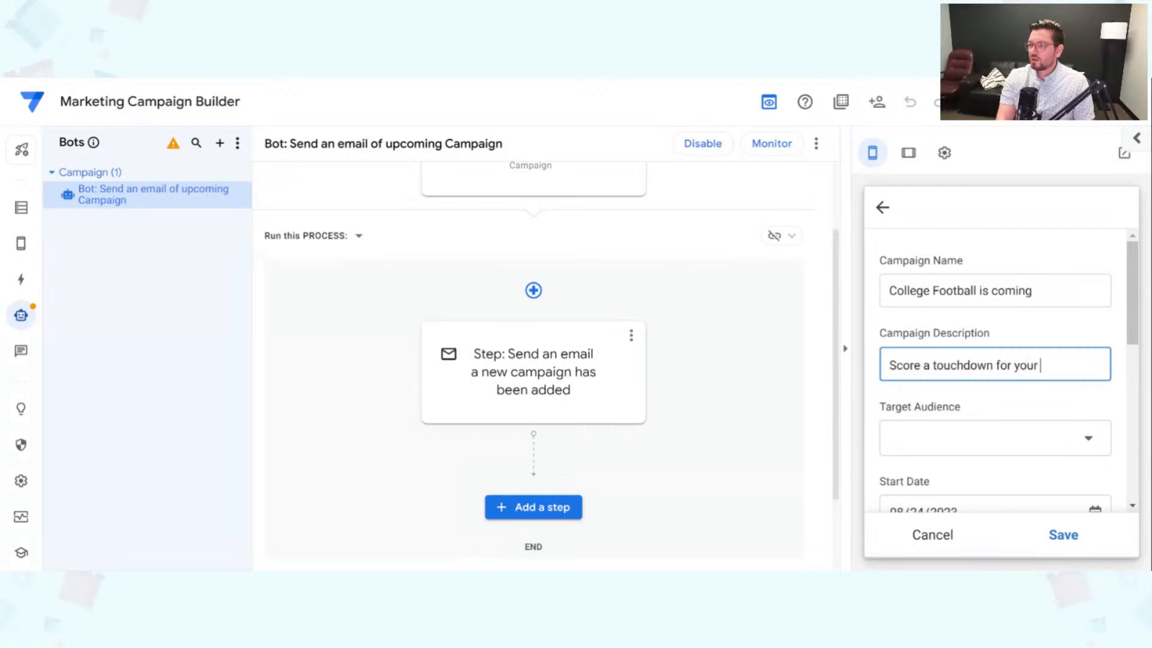
type("business")
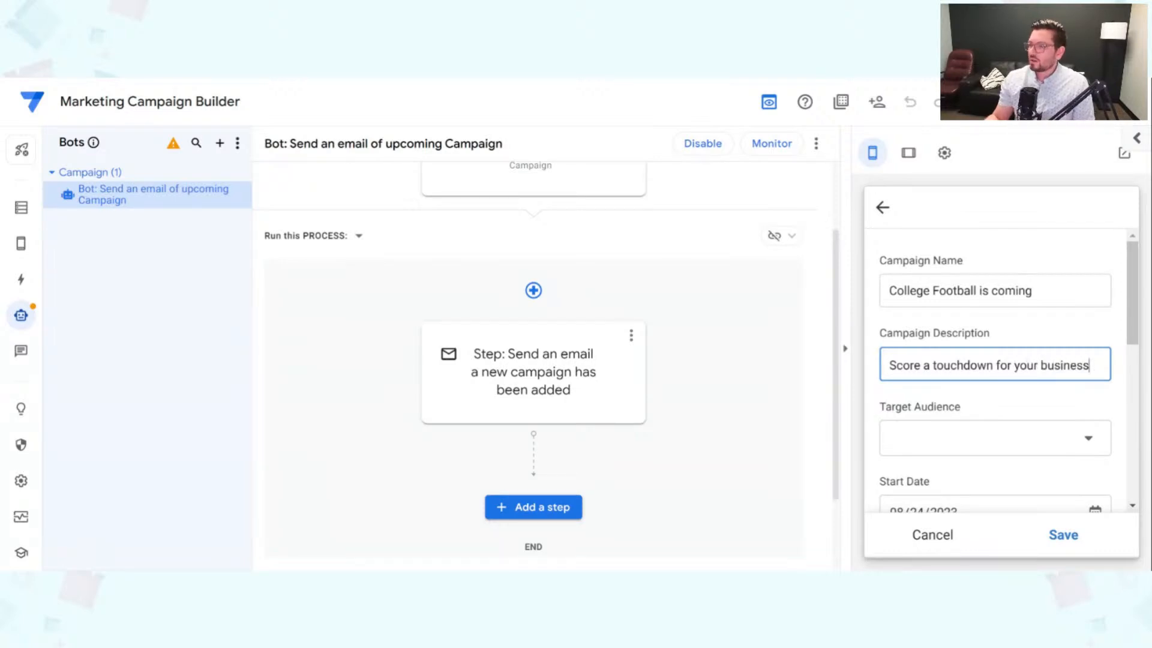
left_click(1023, 399)
Add "Football Fans" as a new value and select it as the campaign's target audience.
scroll(1026, 398, "down", 3)
scroll(996, 336, "up", 1)
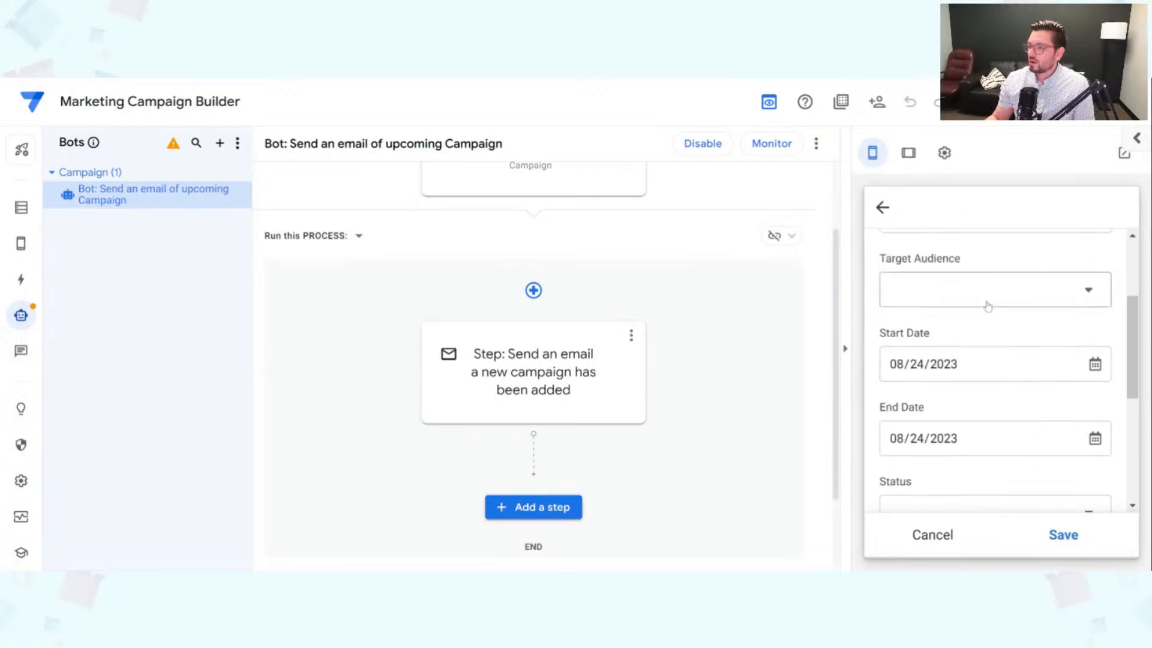
left_click(988, 306)
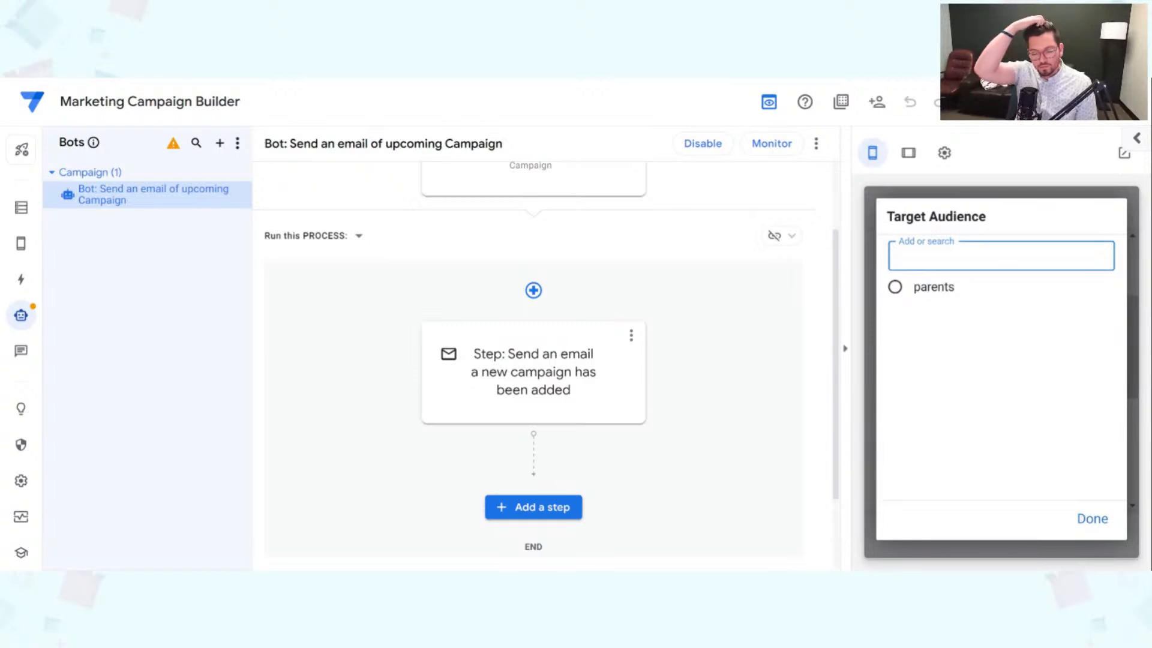
type("Foo")
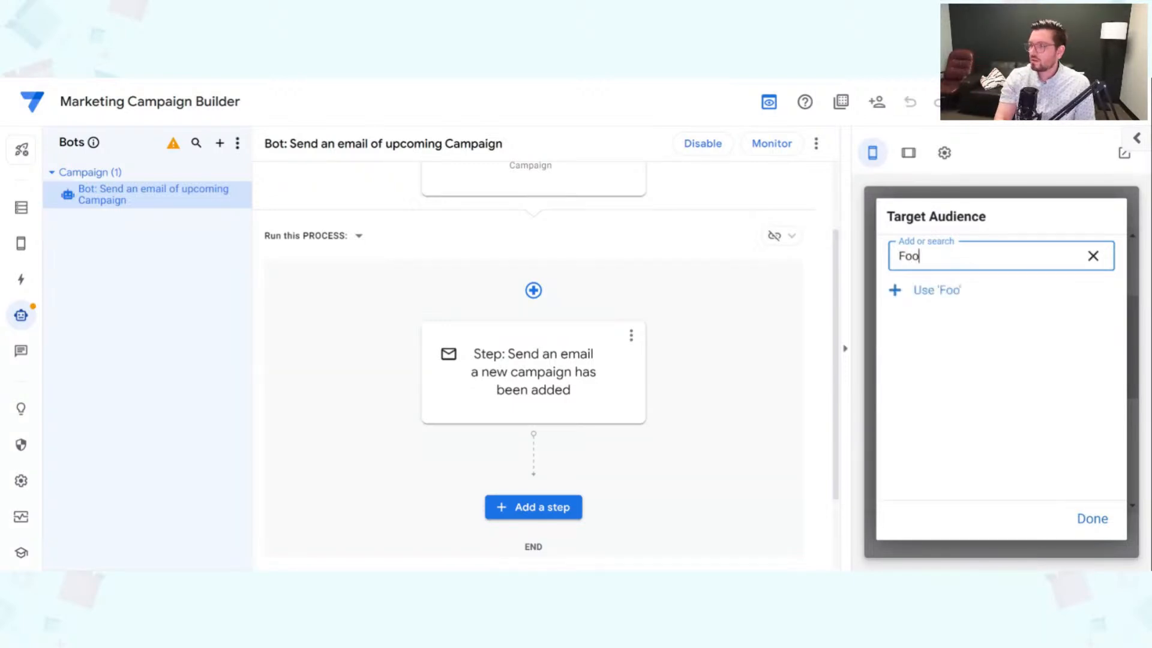
type("tball Fans")
key("Return")
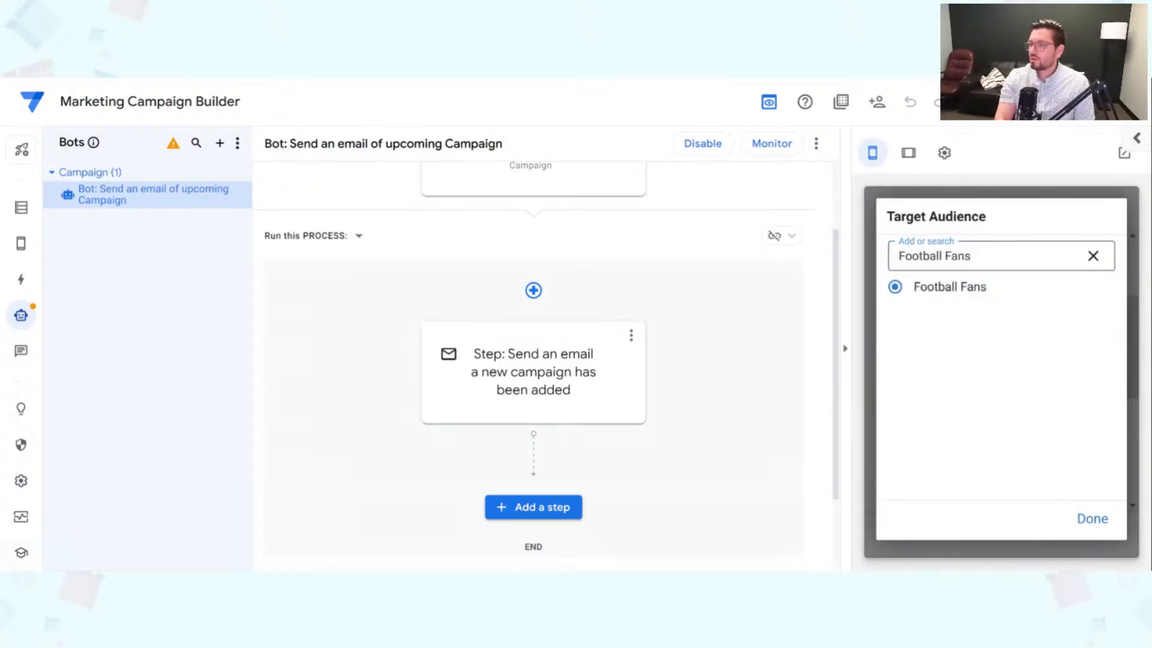
scroll(1013, 358, "down", 2)
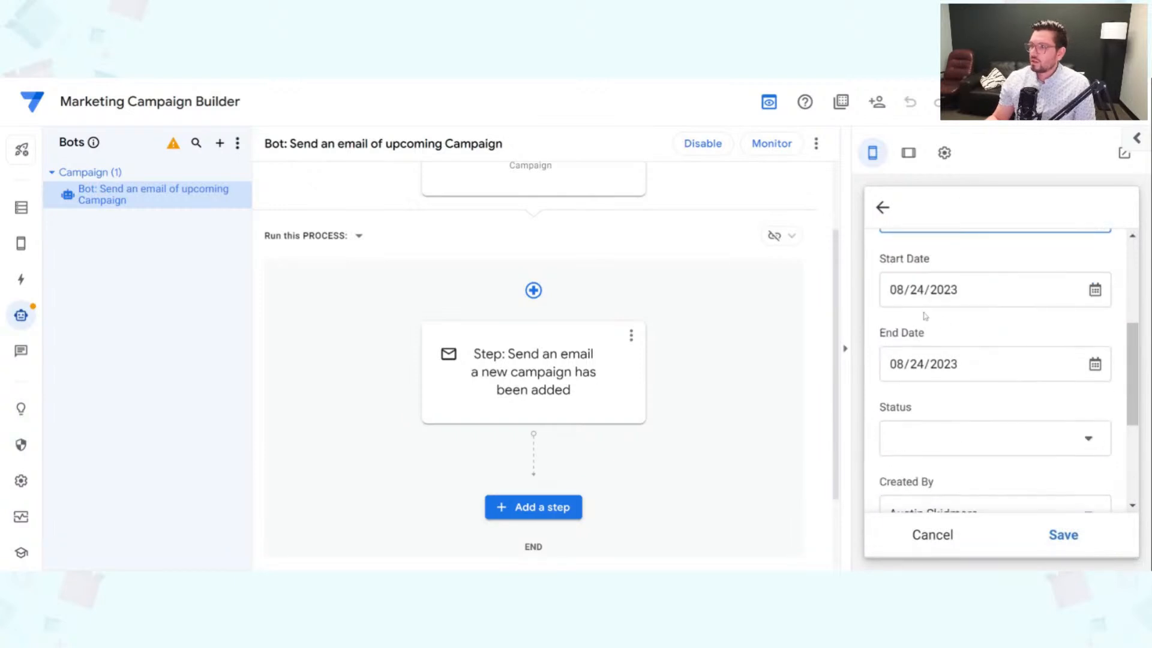
Set the new campaign's status to Not Started and save the campaign.
scroll(961, 376, "down", 4)
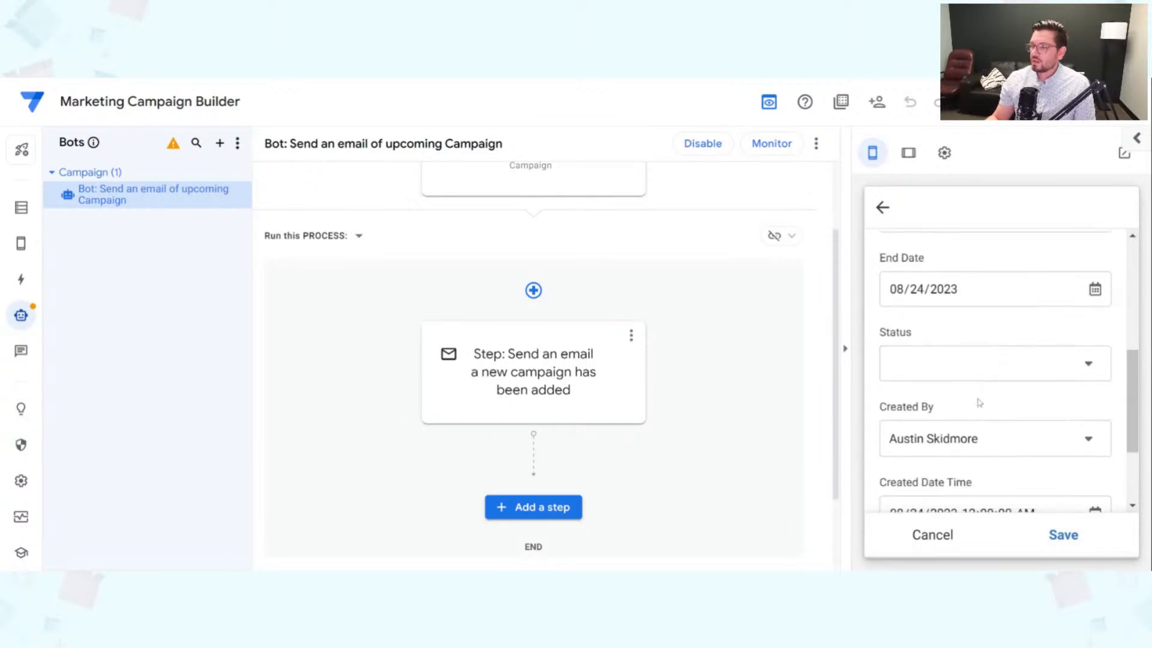
left_click(951, 298)
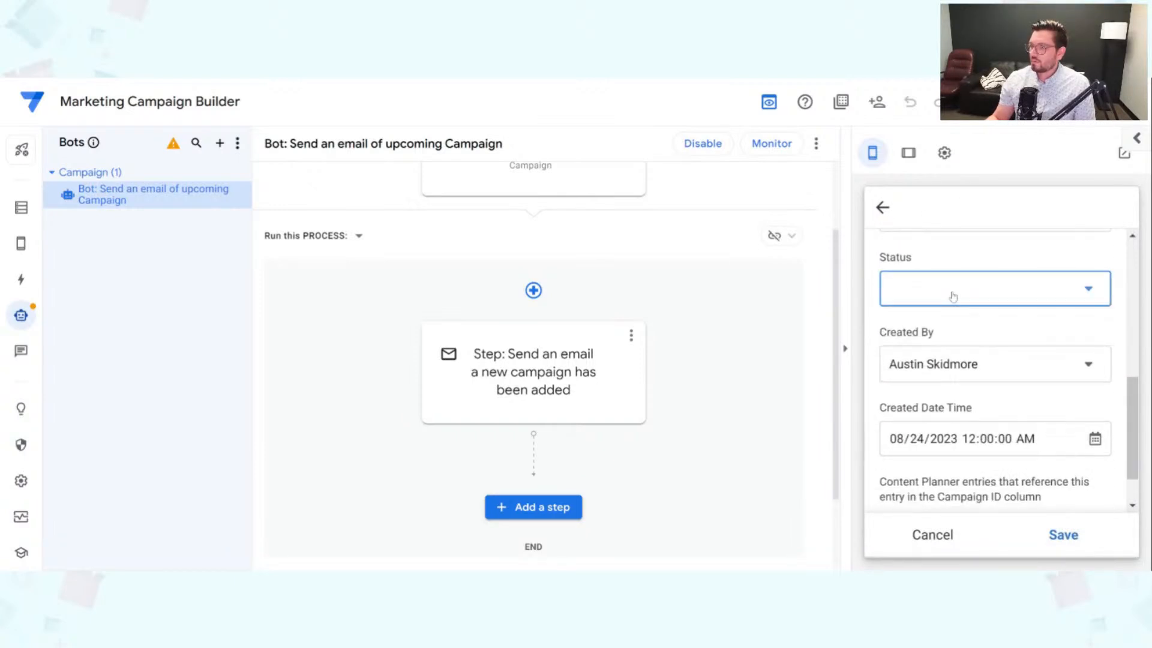
left_click(1025, 296)
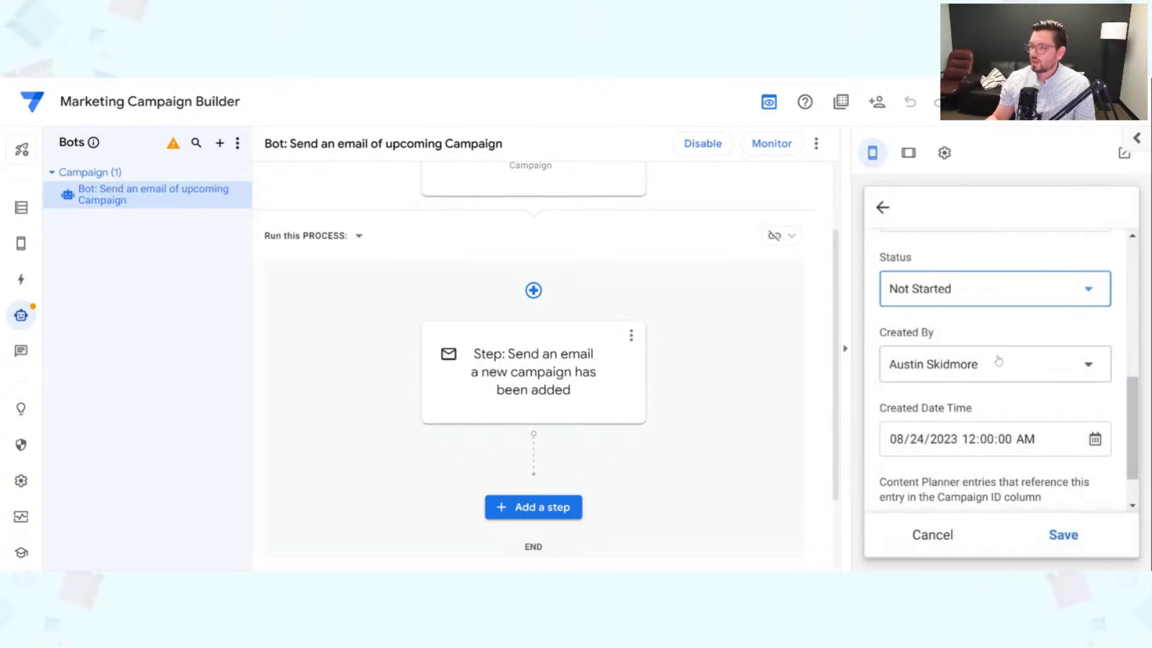
scroll(999, 360, "down", 2)
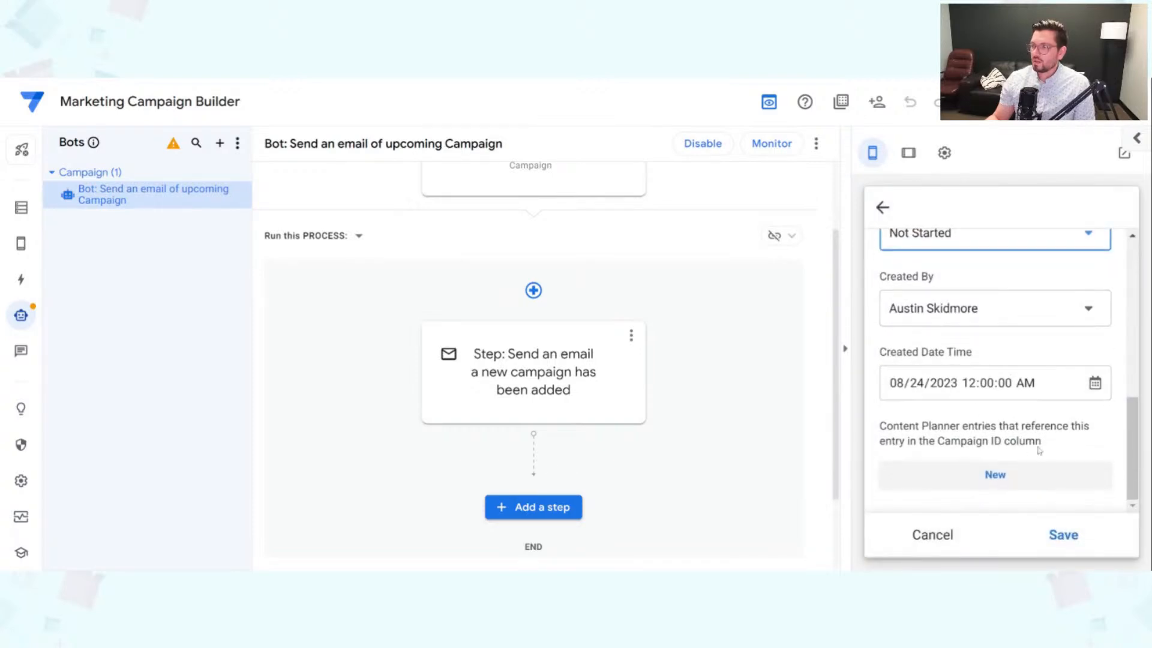
left_click(1078, 540)
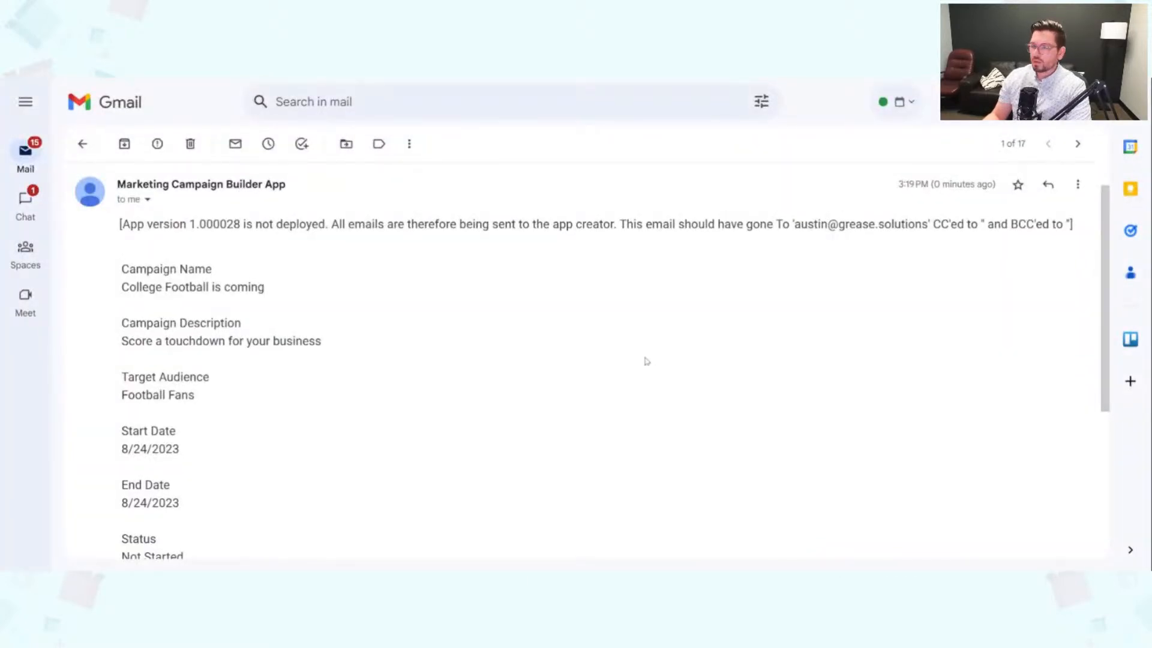
Switch to Gmail and check the notification email's sender and its notice about the app's deployment.
left_click_drag(117, 184, 286, 184)
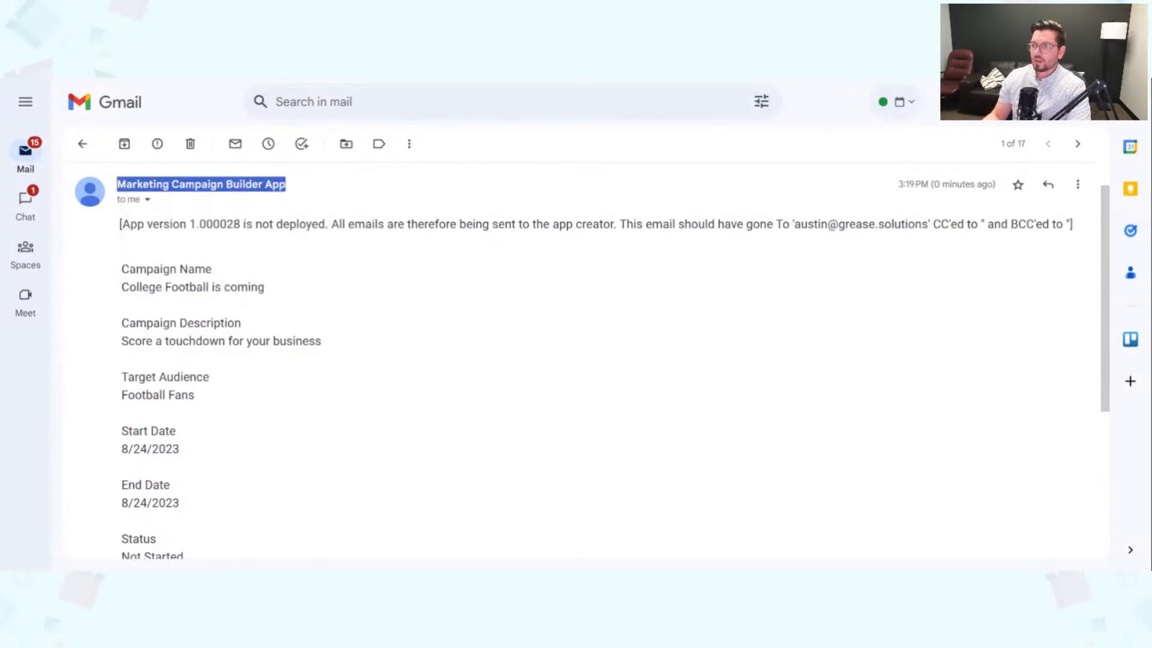
left_click_drag(159, 224, 930, 225)
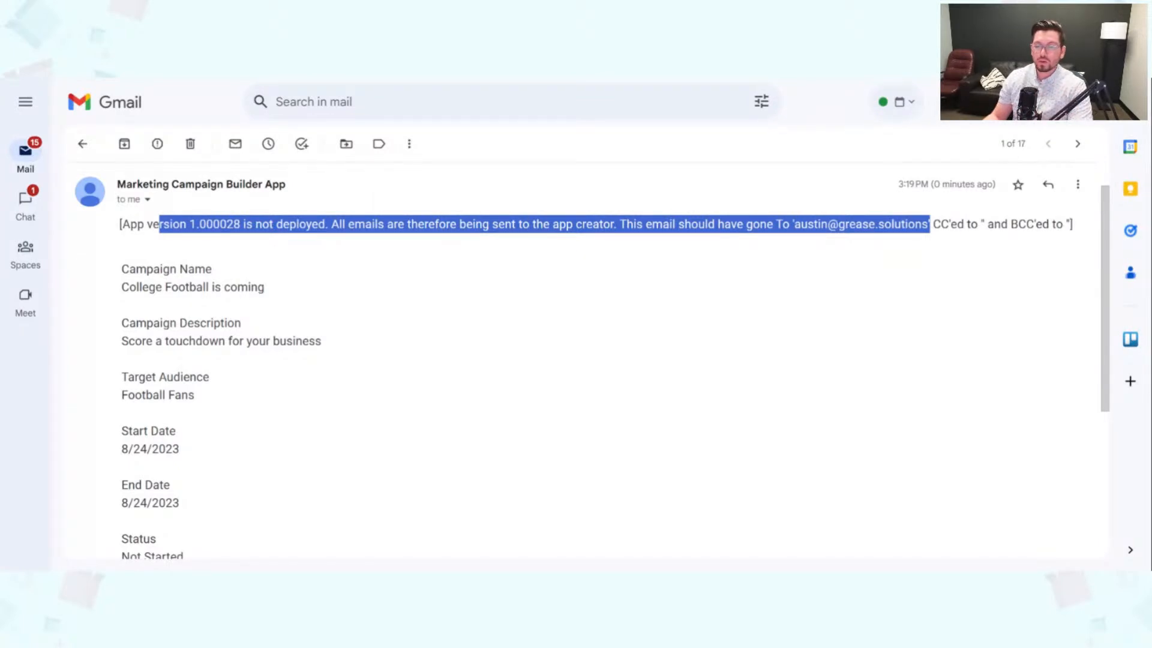
left_click(474, 299)
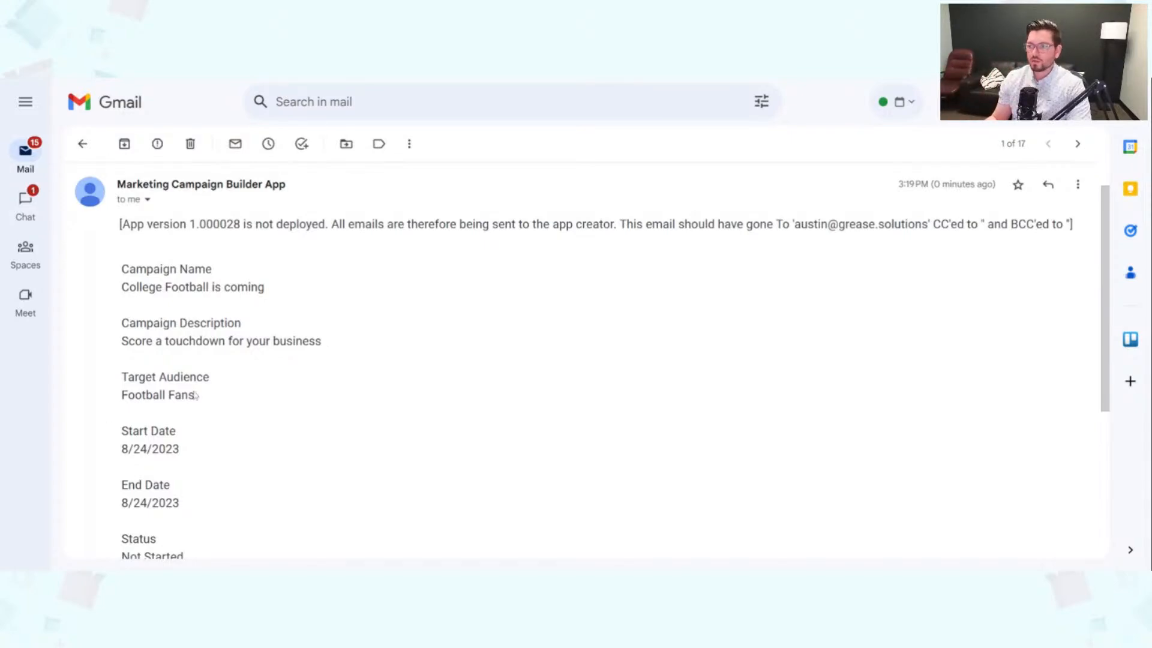
Check the campaign name, description and target audience in the notification email's body.
scroll(222, 378, "down", 1)
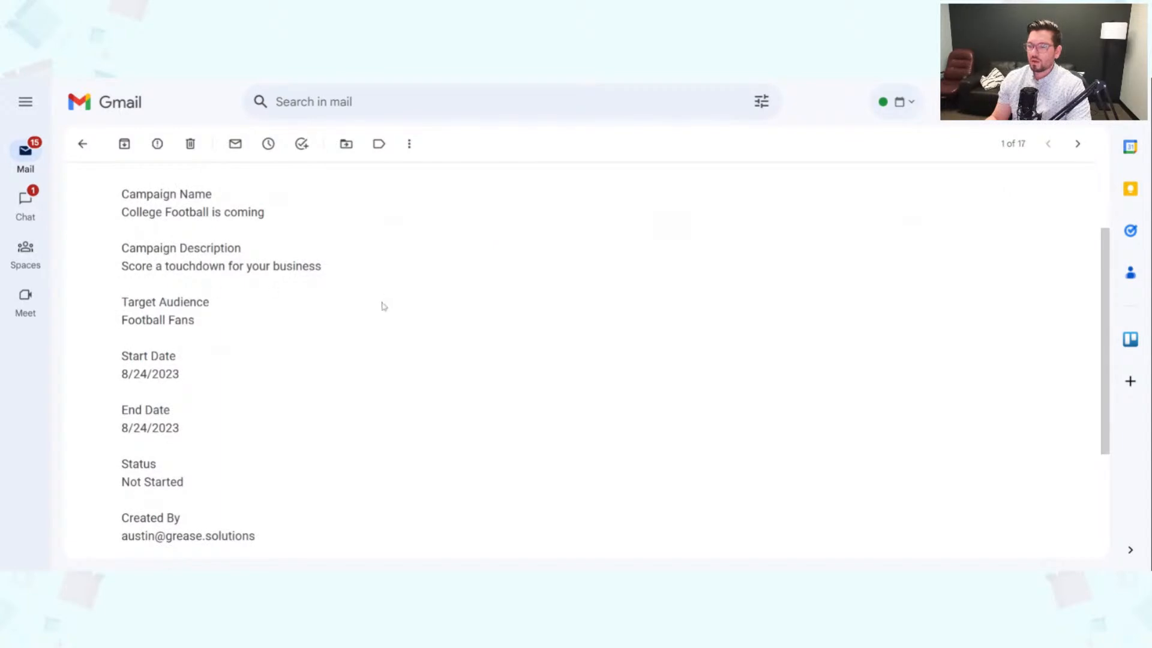
scroll(582, 360, "up", 1)
left_click_drag(115, 276, 221, 283)
left_click_drag(120, 293, 269, 294)
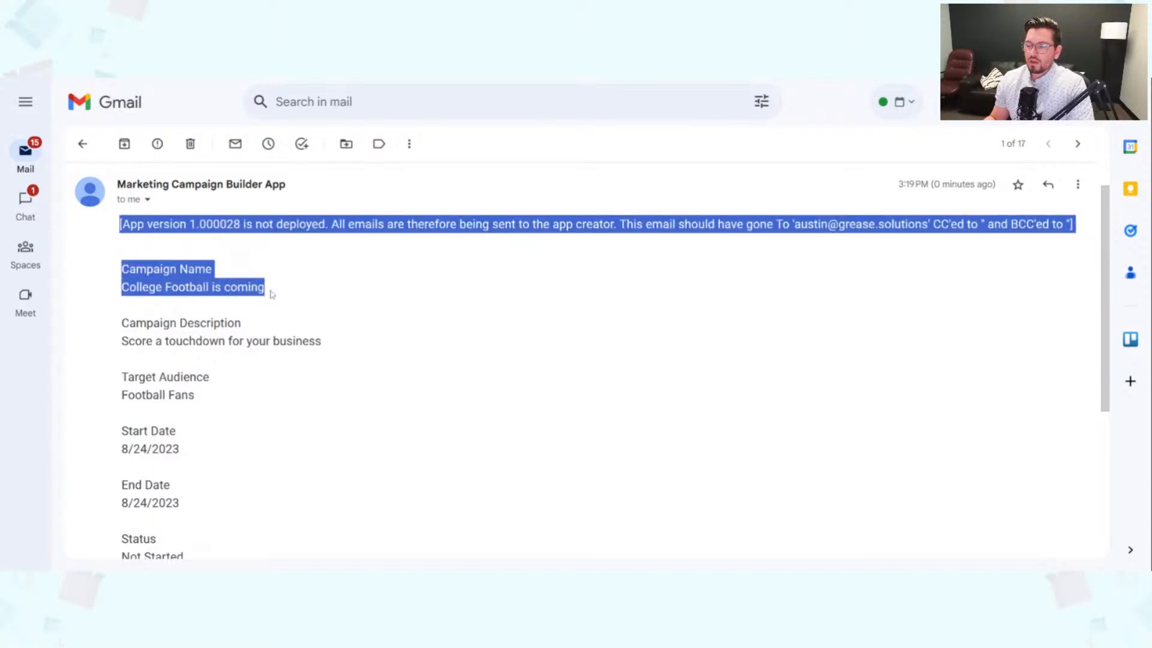
left_click(128, 300)
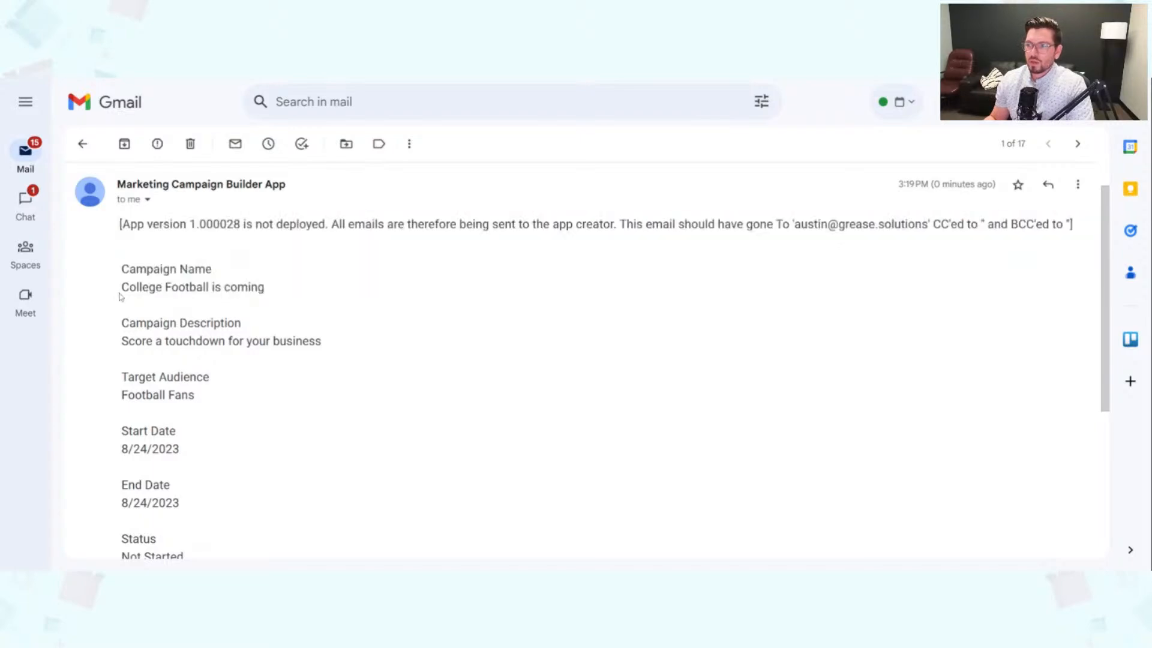
left_click_drag(121, 290, 268, 296)
left_click_drag(122, 341, 324, 342)
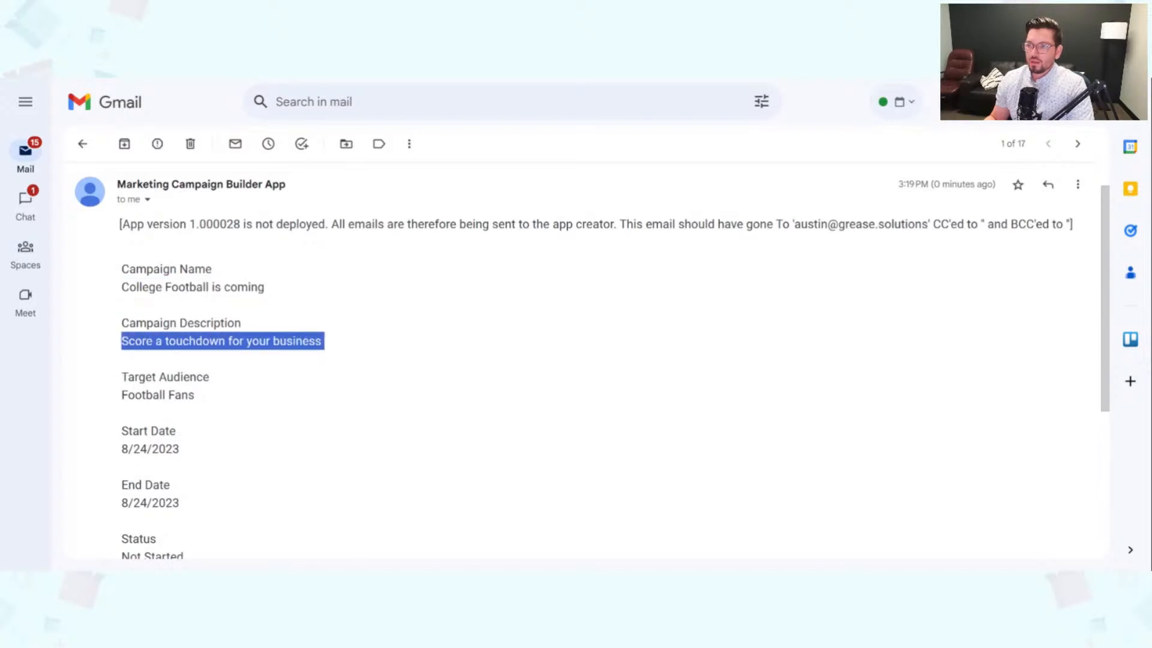
scroll(295, 399, "down", 1)
left_click(220, 358)
left_click_drag(122, 321, 219, 331)
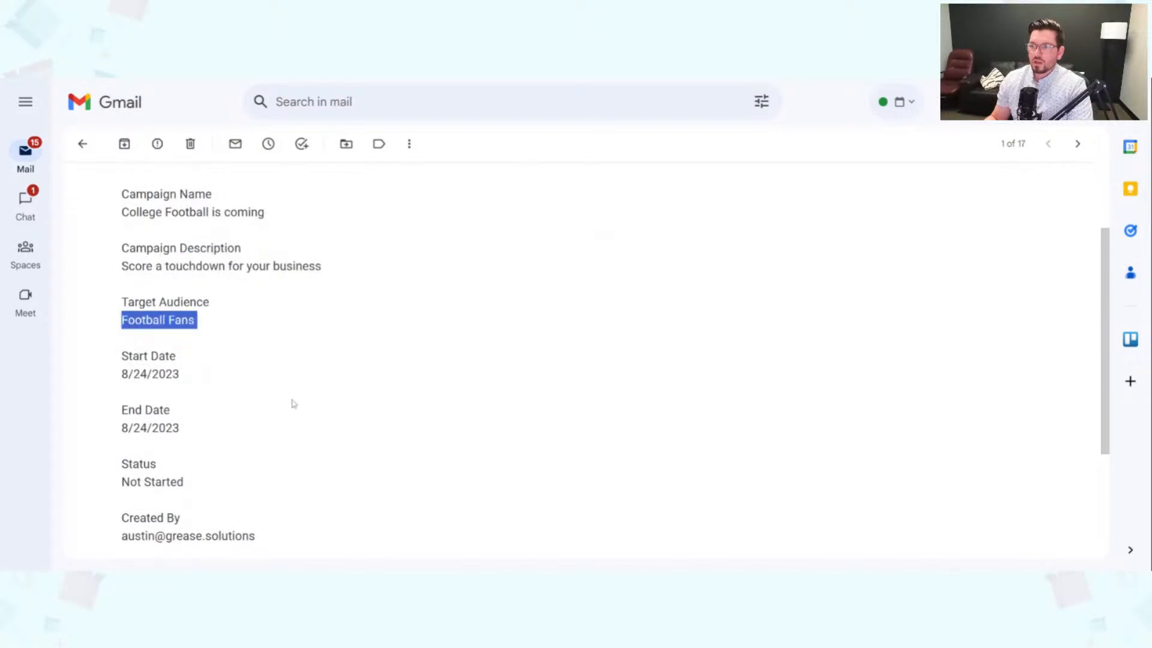
Examine the dates, status and creator fields in the email, and go back over the campaign details at its beginning.
scroll(284, 387, "down", 1)
left_click_drag(122, 279, 182, 358)
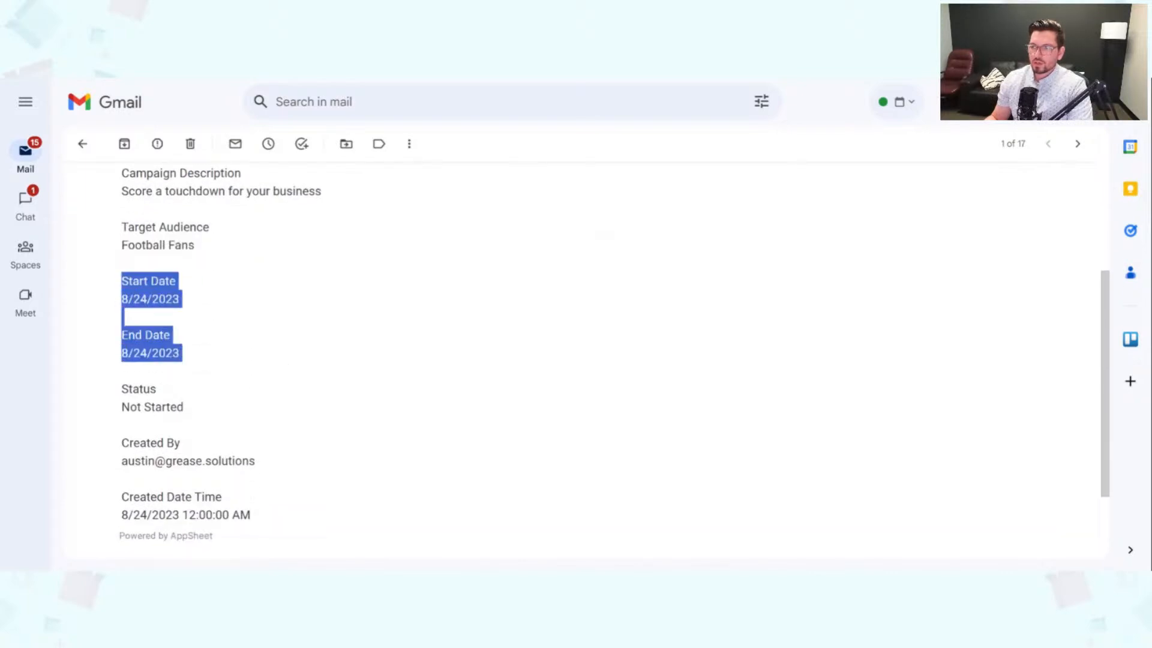
left_click(213, 411)
scroll(412, 458, "down", 2)
scroll(411, 457, "up", 1)
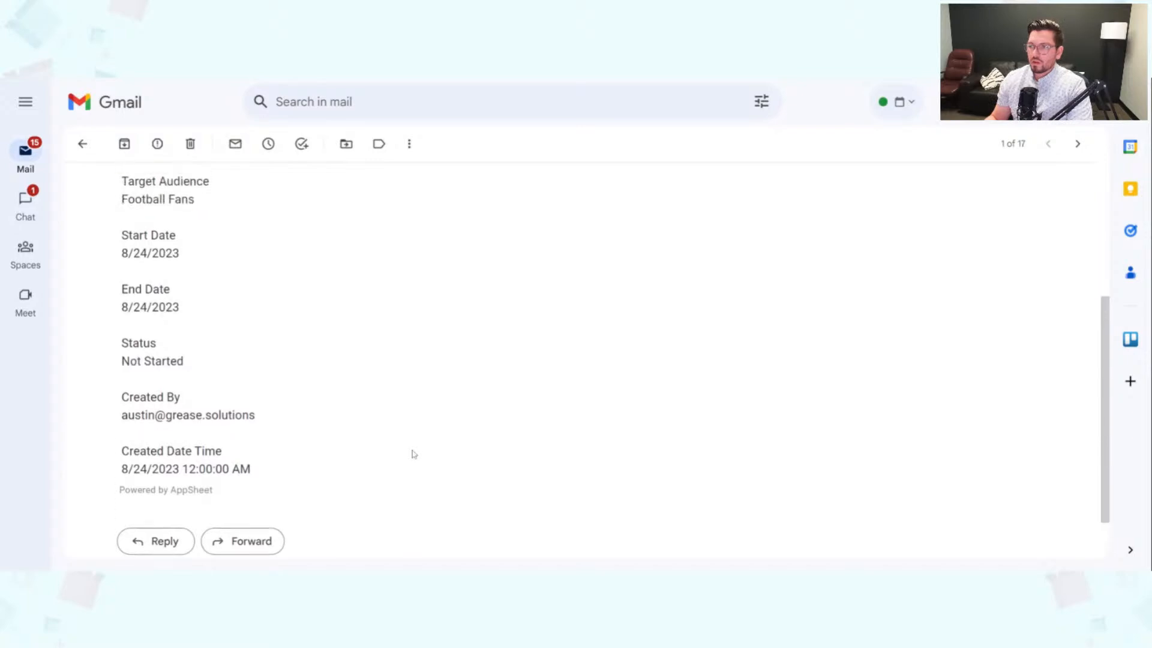
scroll(380, 459, "up", 1)
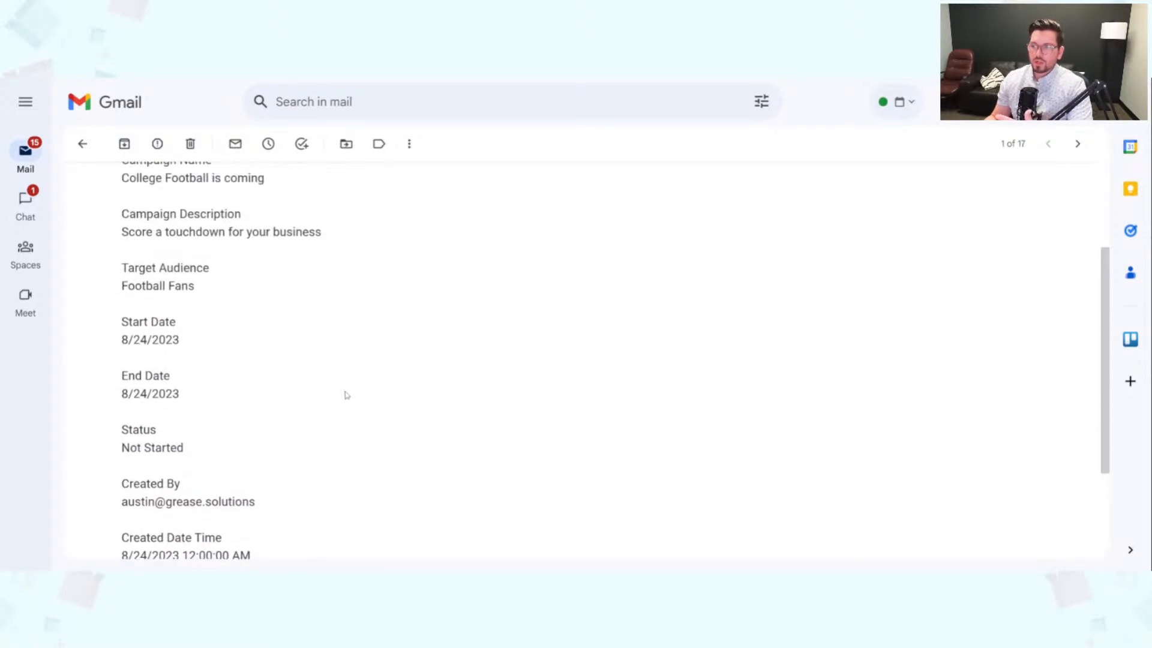
scroll(275, 450, "down", 2)
mouse_move(119, 350)
left_mouse_down()
mouse_move(270, 360)
mouse_move(124, 358)
left_mouse_up()
left_click(268, 360)
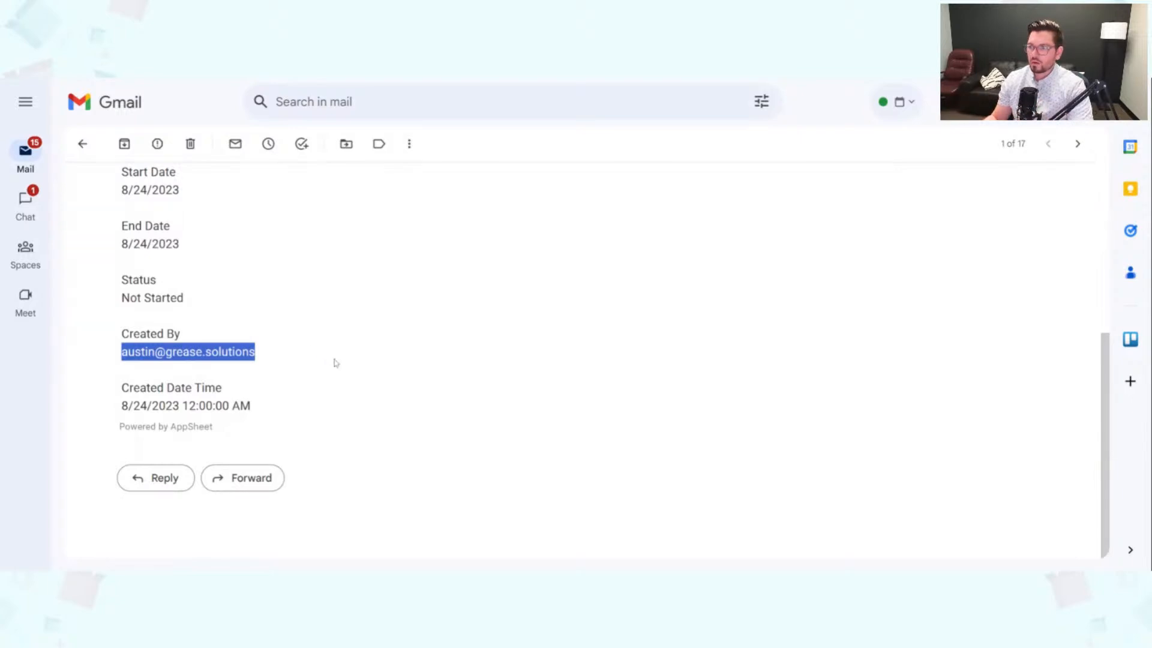
scroll(329, 360, "up", 5)
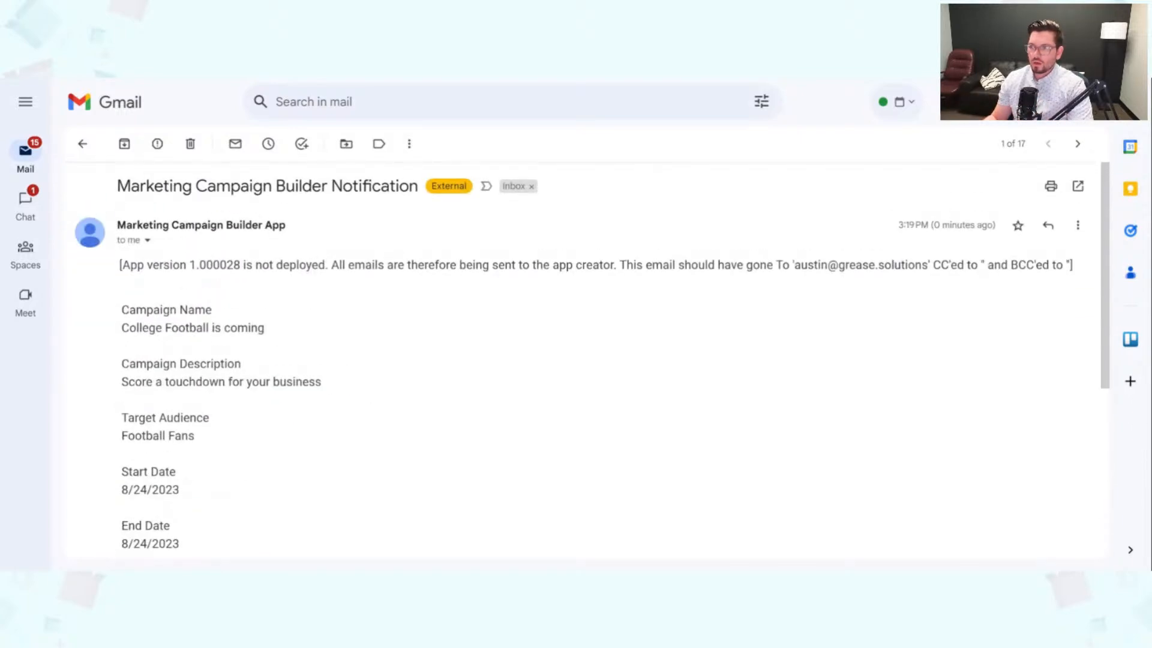
left_click_drag(122, 313, 261, 440)
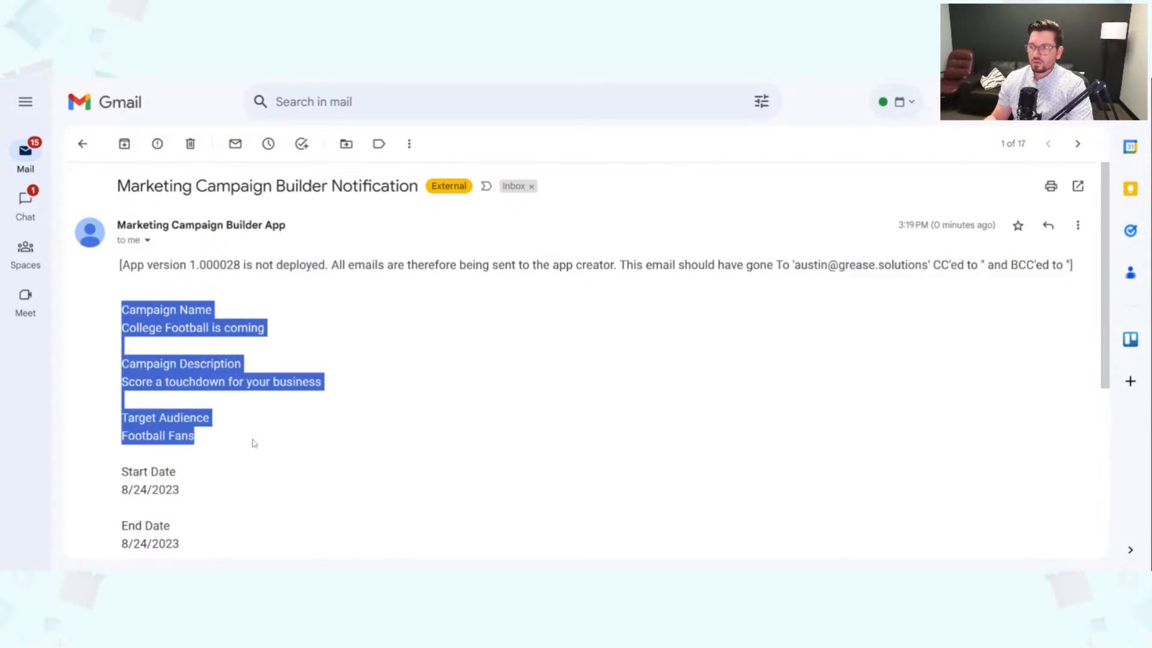
left_click(344, 422)
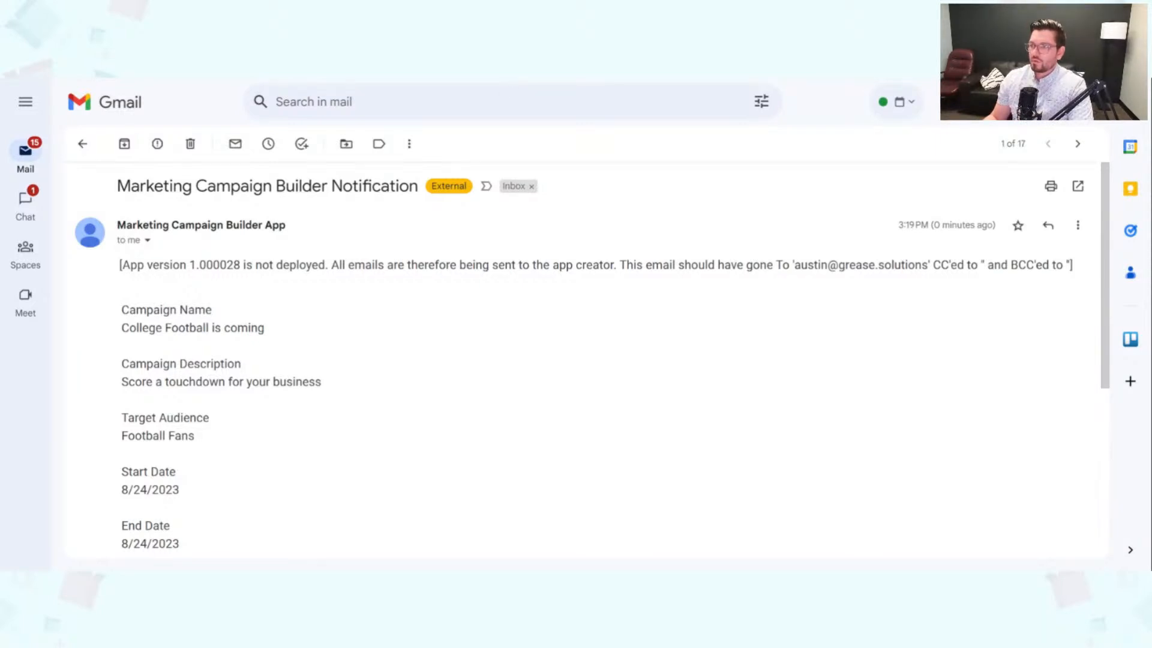
Return to AppSheet and, in the email step's subject, replace the _APPNAME variable with empty square brackets inside the angle brackets.
left_click(455, 67)
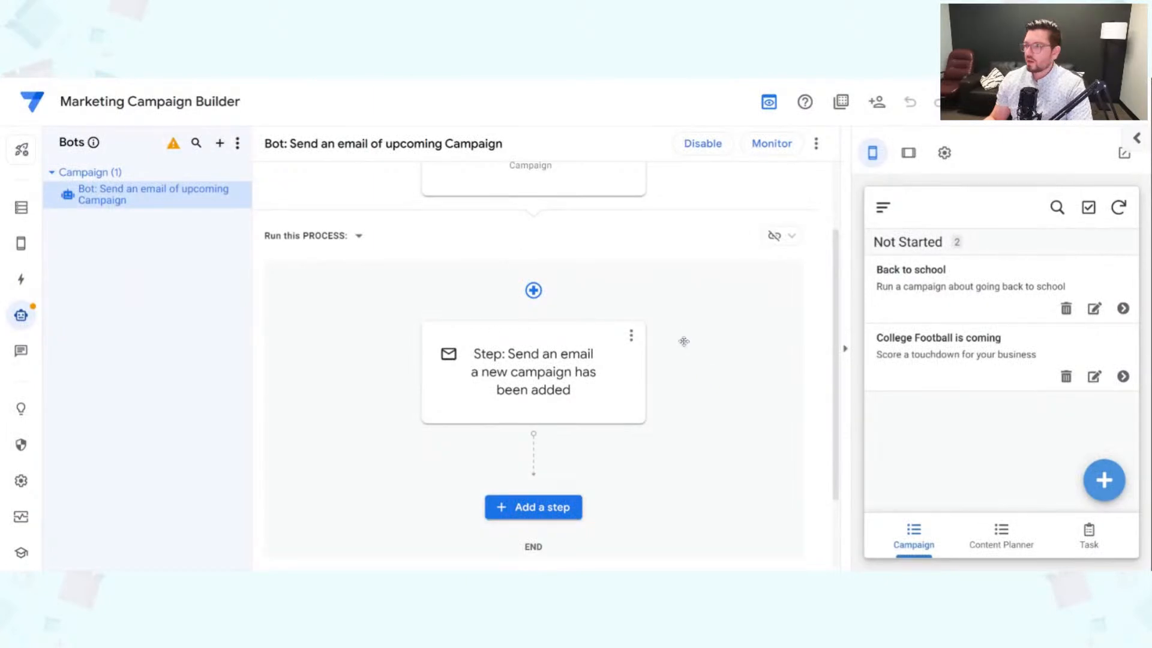
left_click(615, 397)
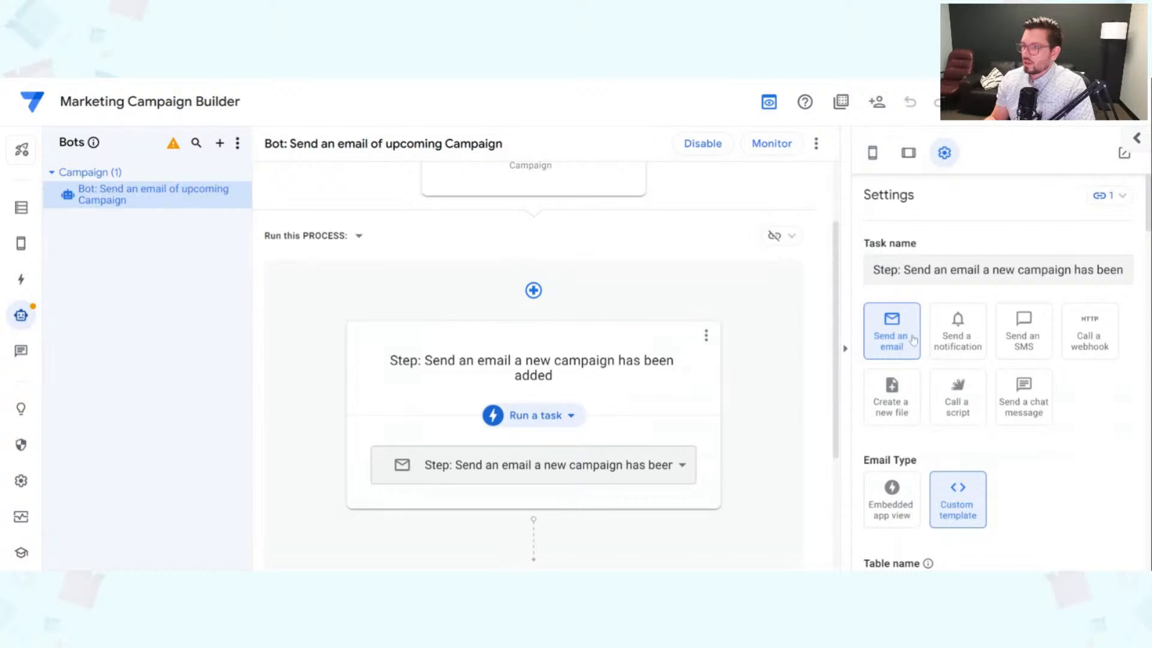
scroll(984, 388, "down", 2)
scroll(985, 388, "down", 4)
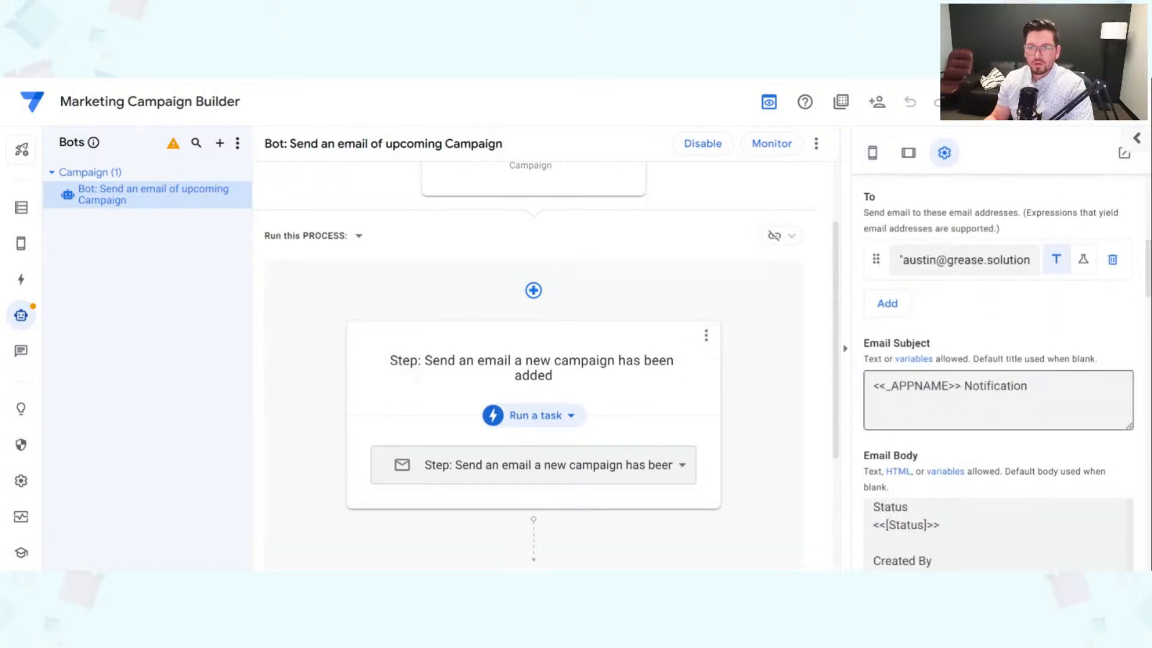
scroll(1020, 402, "down", 1)
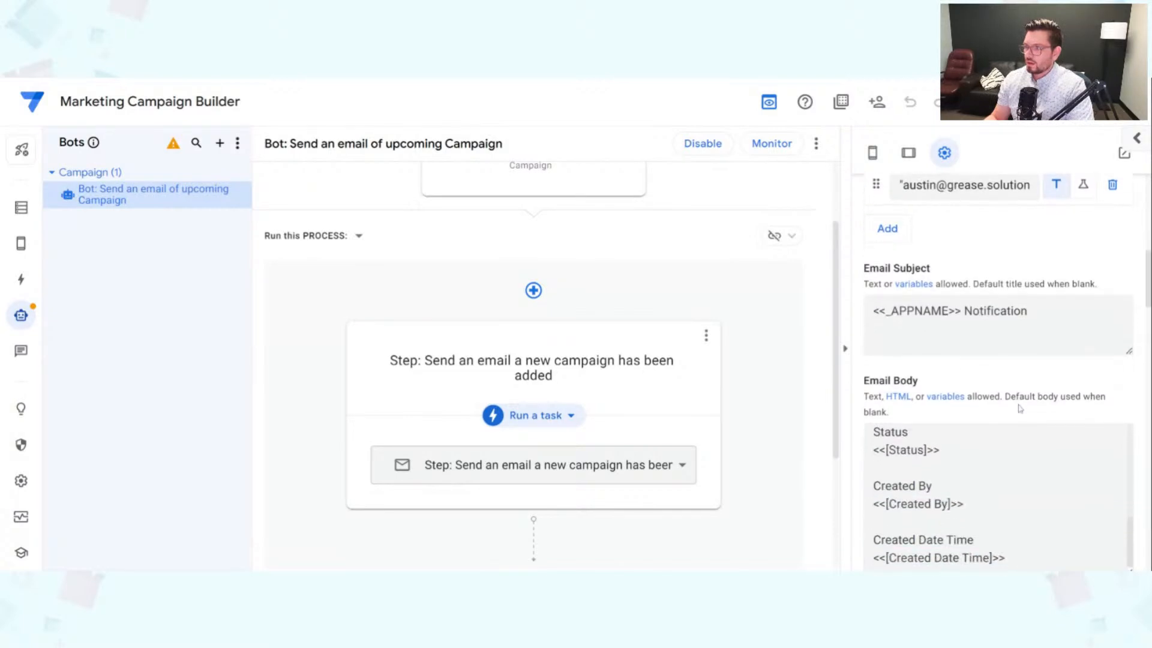
left_click_drag(874, 311, 1022, 312)
left_click(891, 312)
left_click_drag(886, 311, 949, 312)
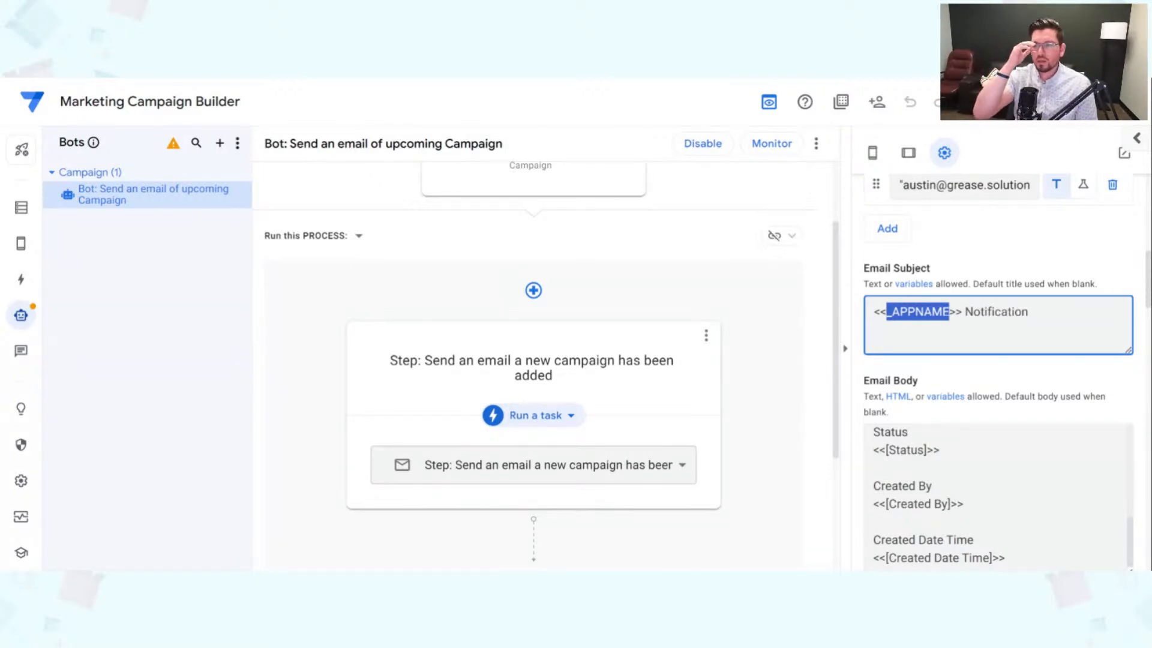
key("BackSpace")
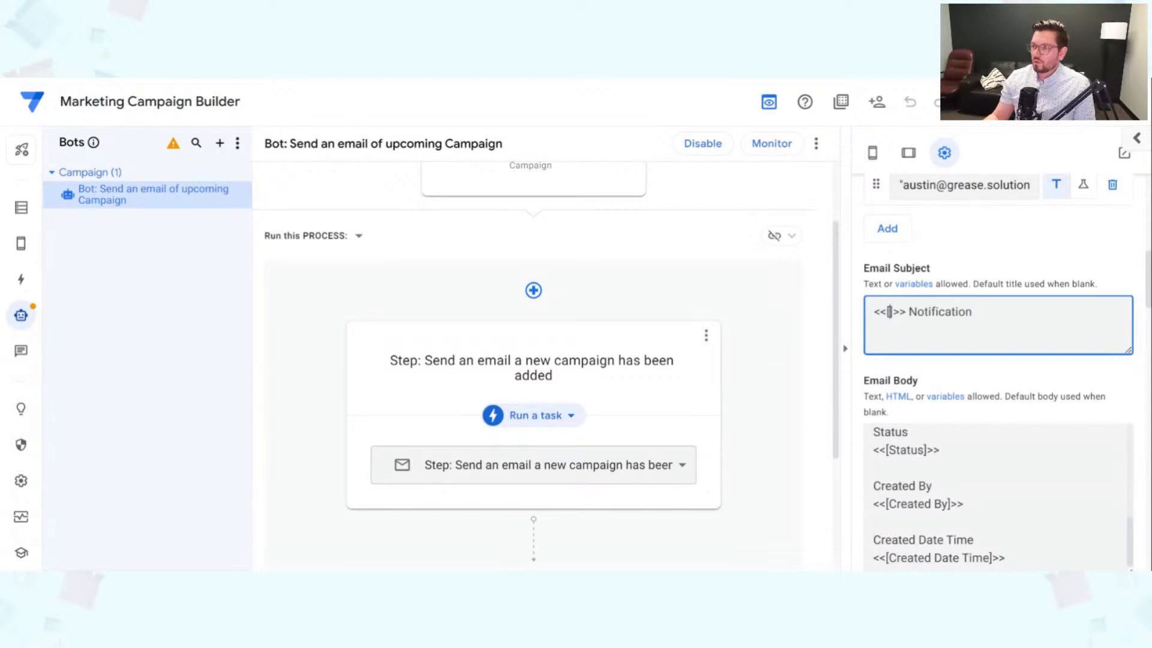
key("shift+Right")
key("shift+Right")
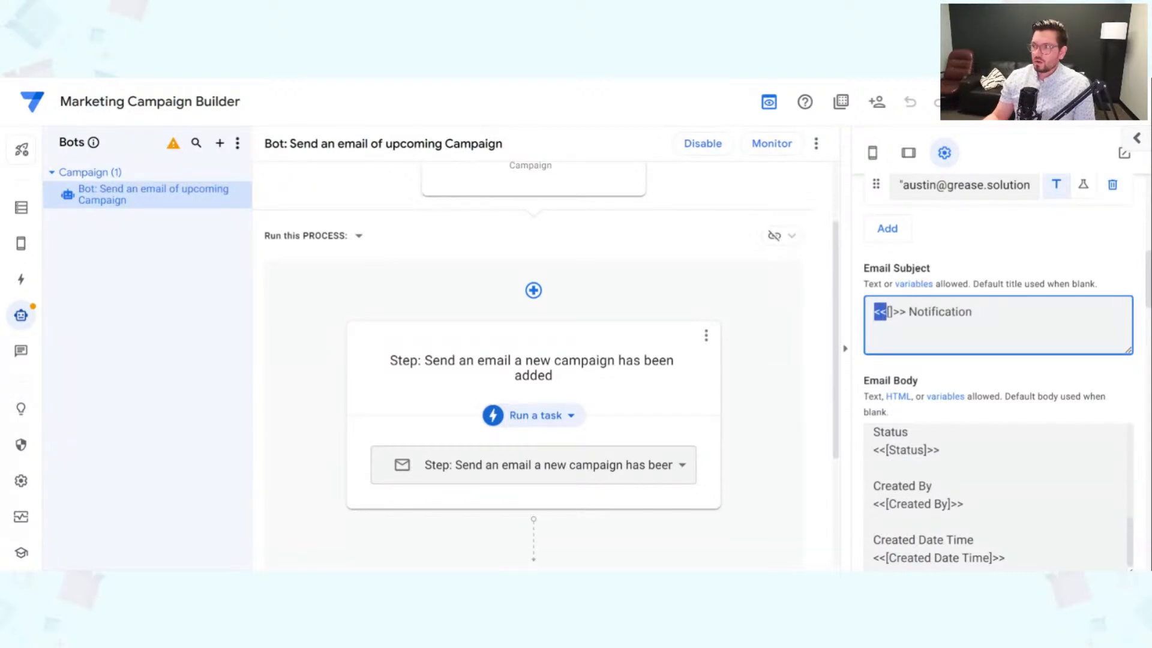
key("shift+Left")
key("shift+Right")
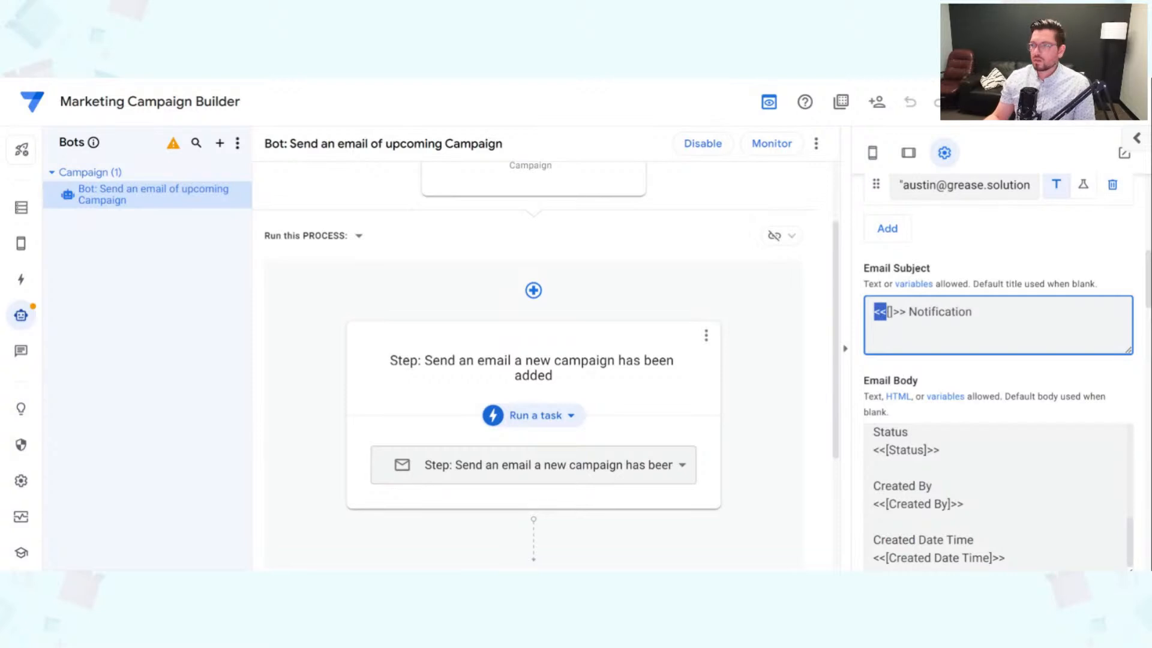
key("Right")
key("Left")
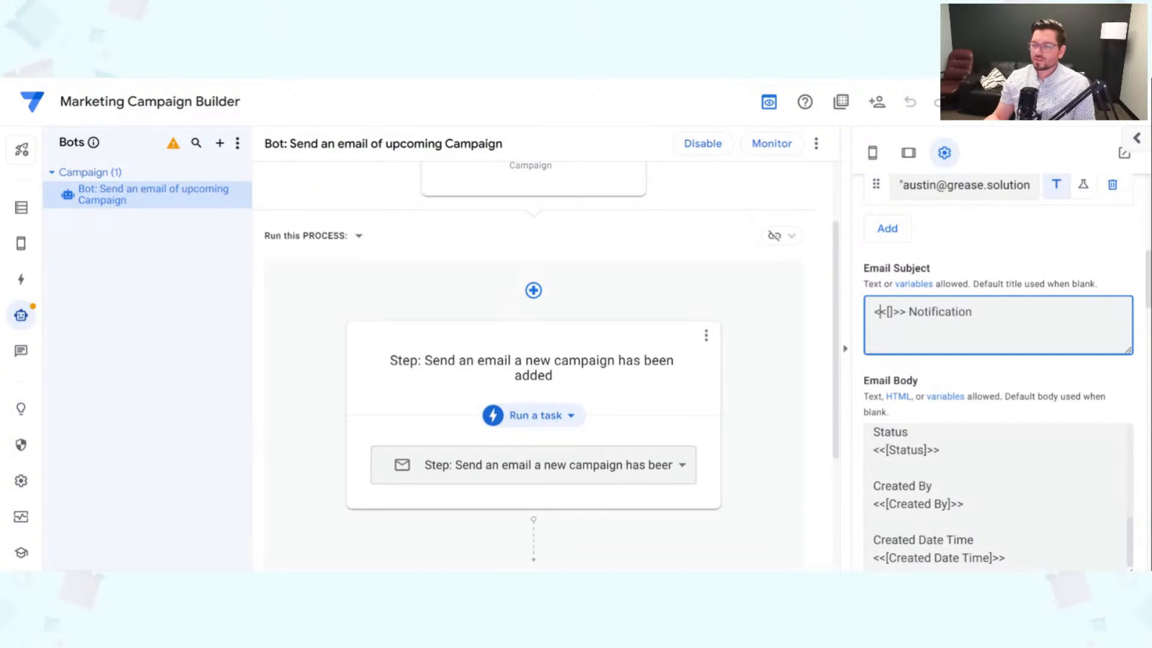
key("shift+Right")
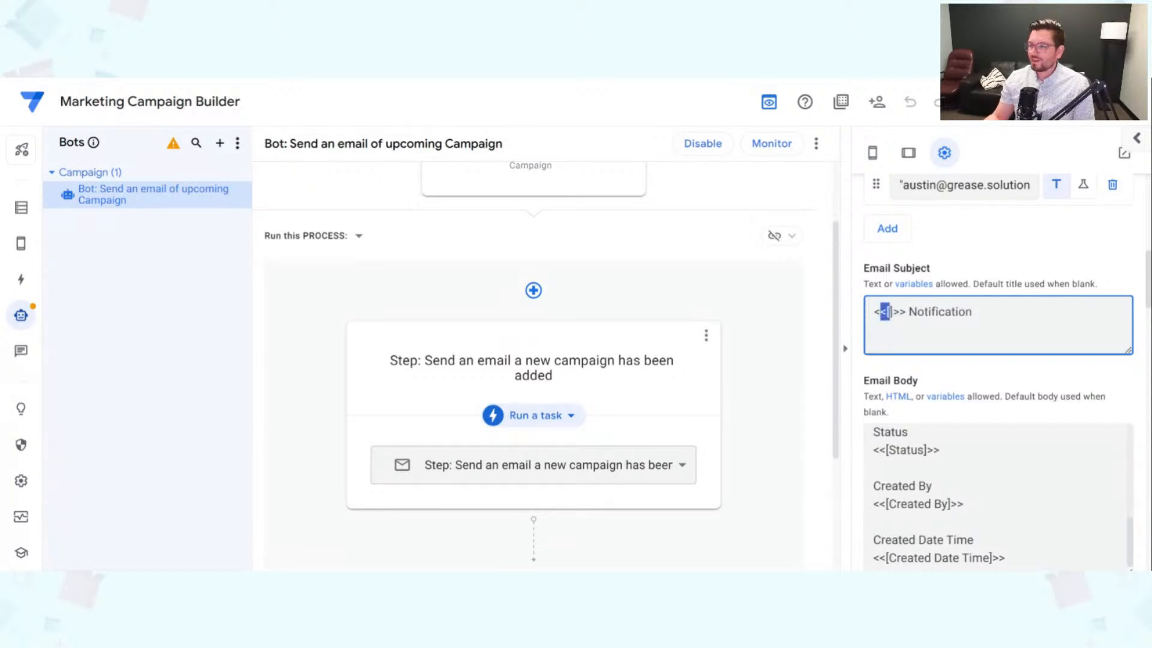
key("Right")
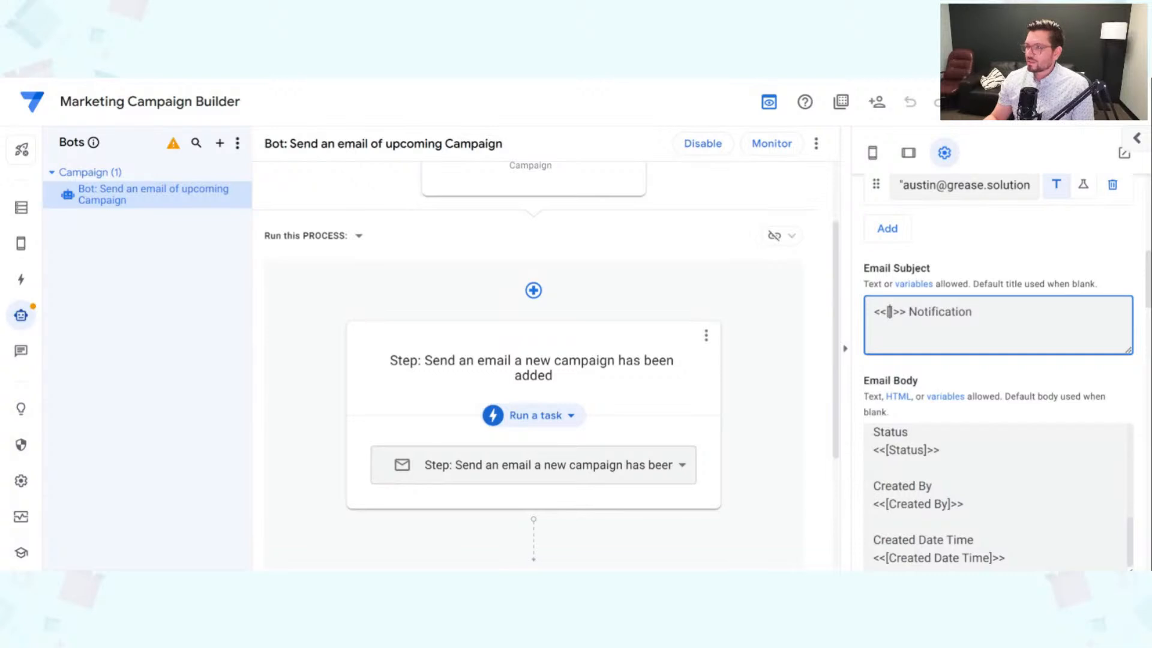
Copy the Campaign table's Campaign Name column from the AppSheetTraining snippets and insert it as <<[Campaign Name]>> before "Notification" in the email subject.
left_click(1137, 141)
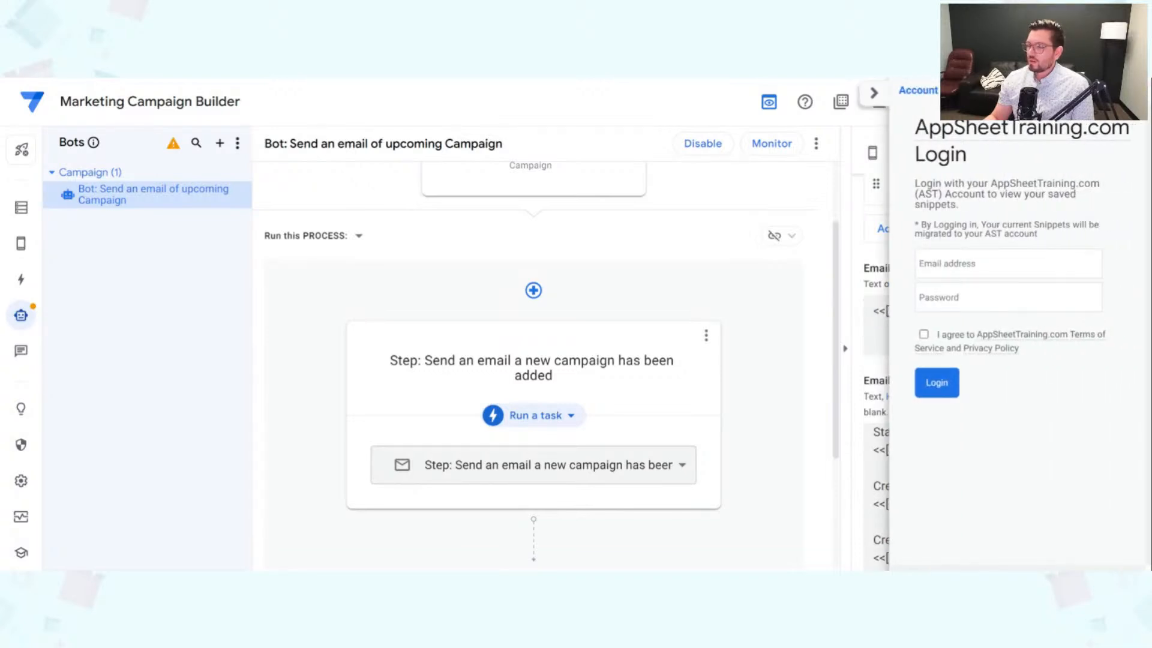
left_click(996, 90)
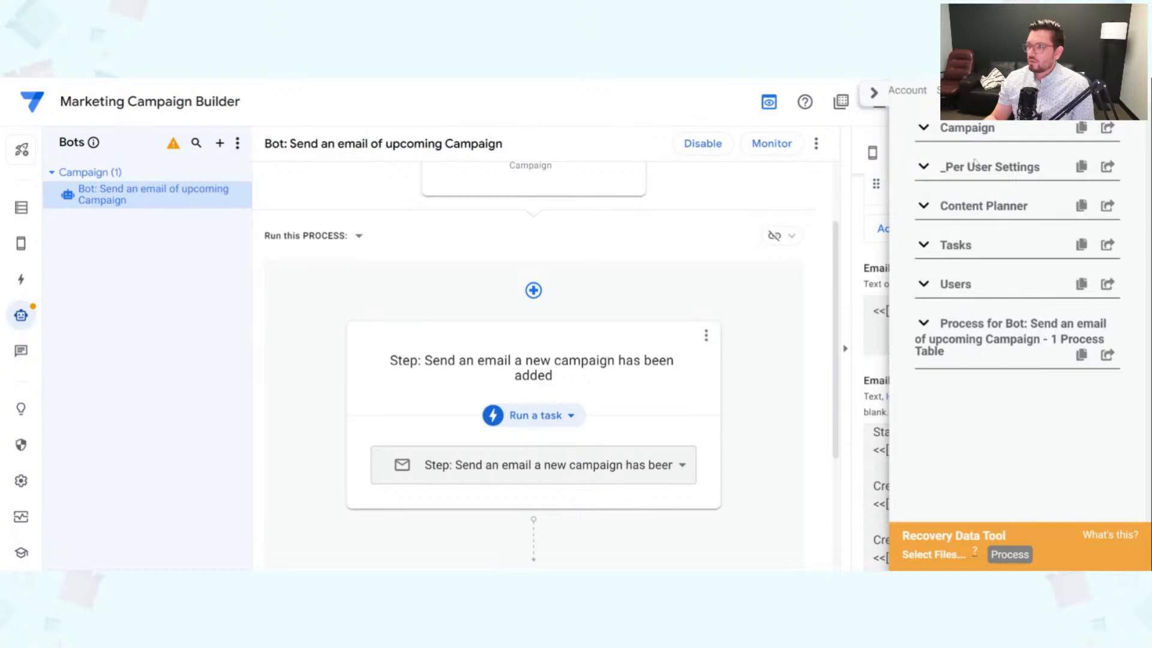
left_click(924, 129)
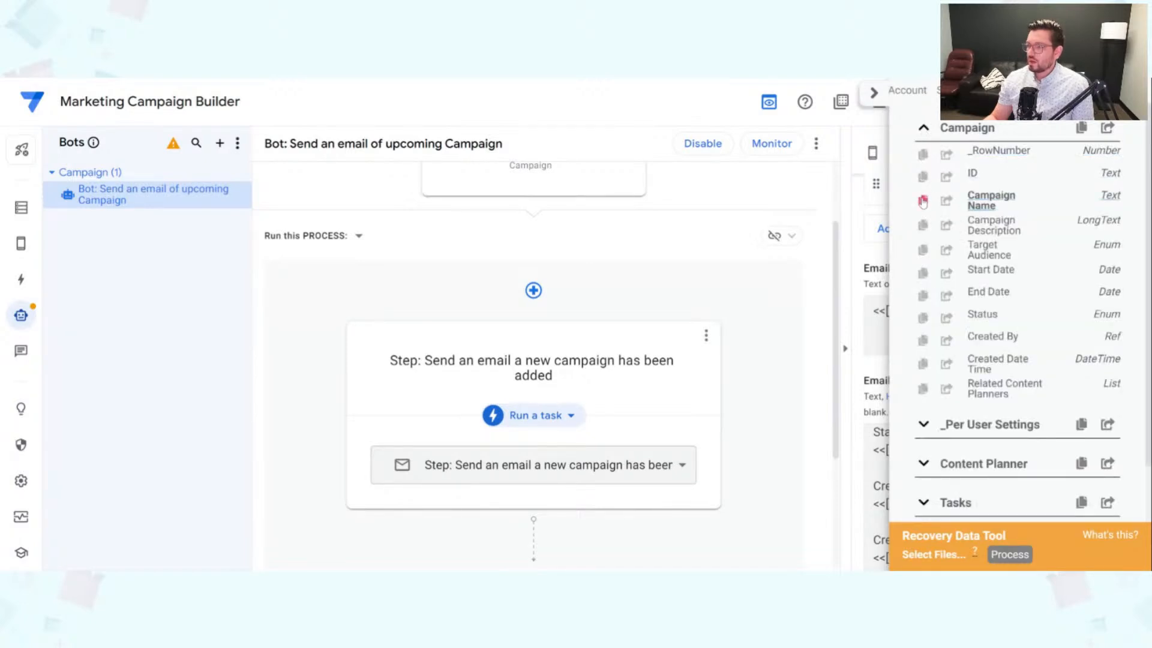
left_click(923, 202)
left_click(889, 312)
key("ctrl+v")
left_click_drag(874, 312, 996, 312)
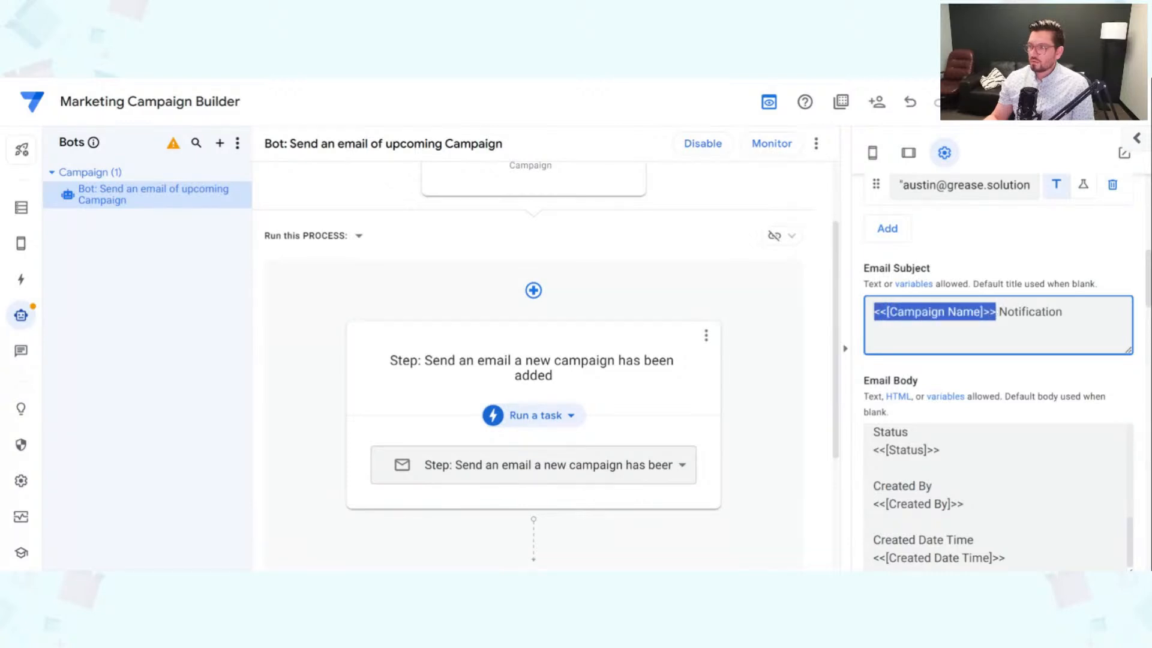
Review the campaign name variable in the email subject and all the fields listed in the email body.
left_click(1063, 312)
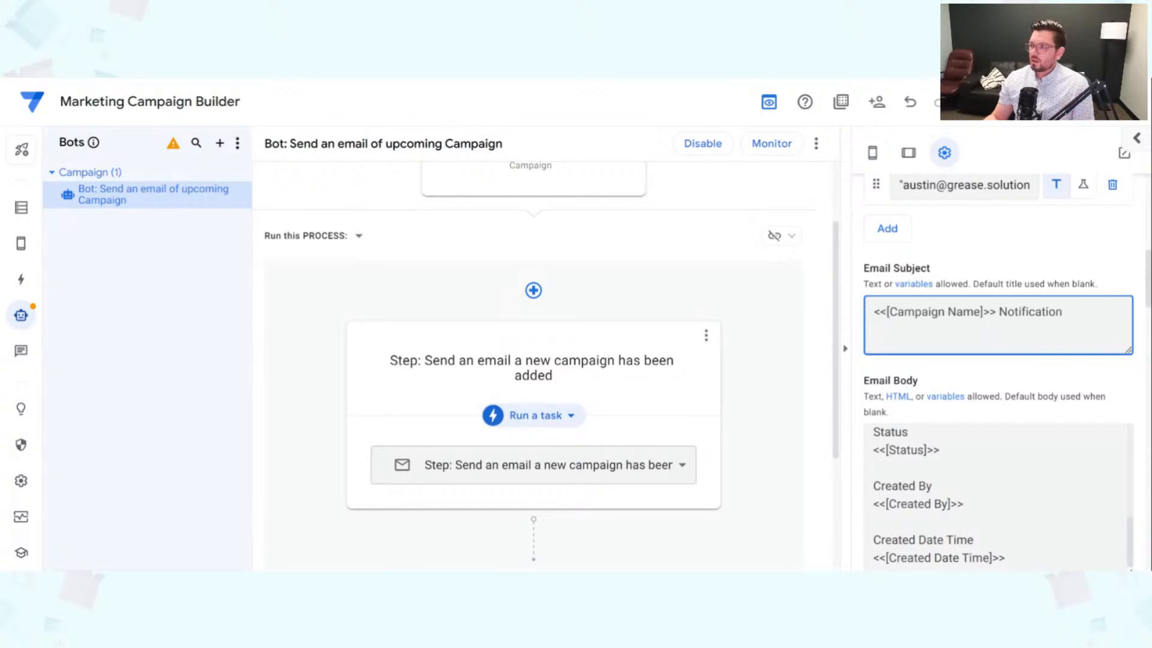
left_click_drag(889, 312, 973, 311)
left_click(978, 373)
scroll(1026, 374, "down", 3)
scroll(1024, 377, "up", 3)
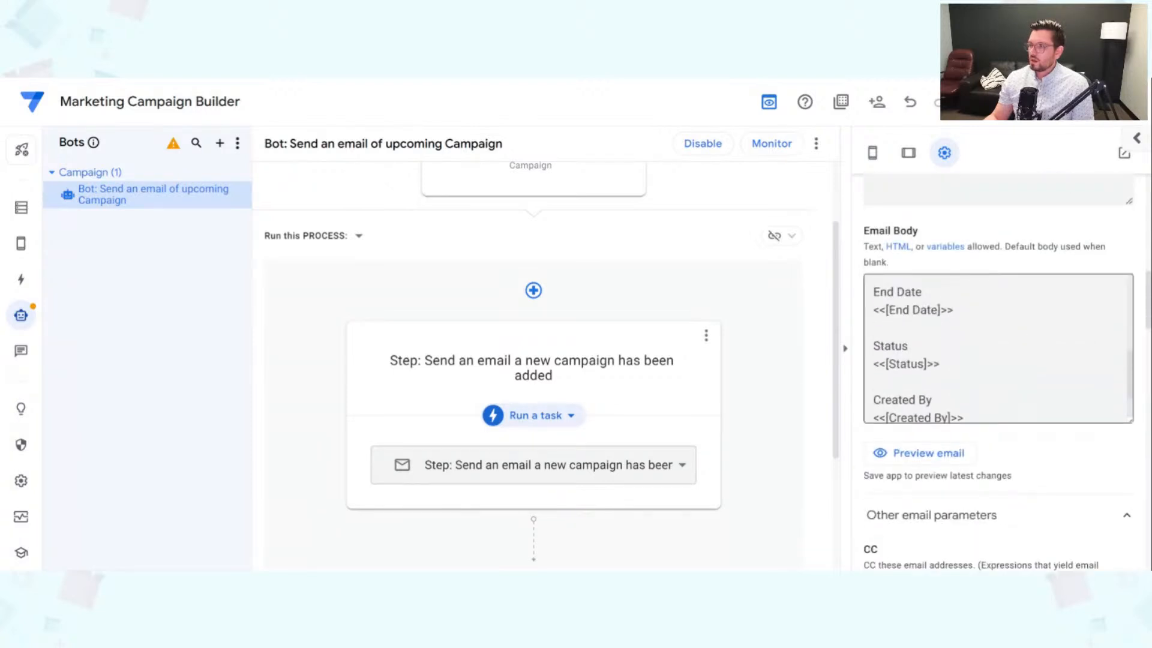
scroll(998, 348, "up", 2)
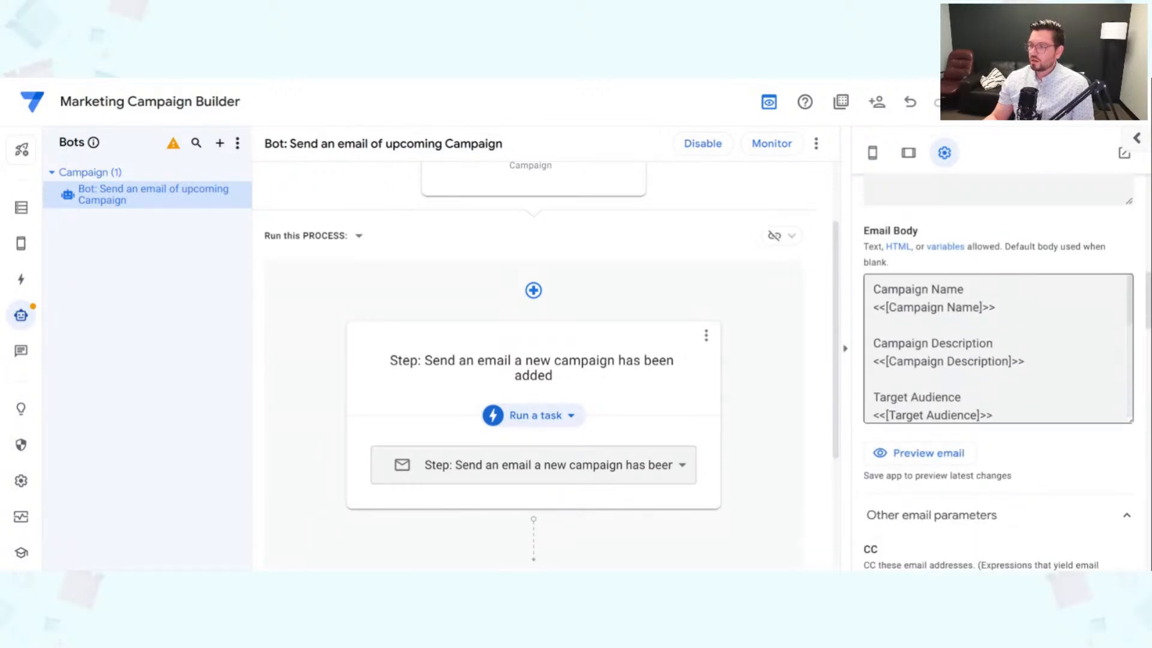
scroll(998, 348, "down", 6)
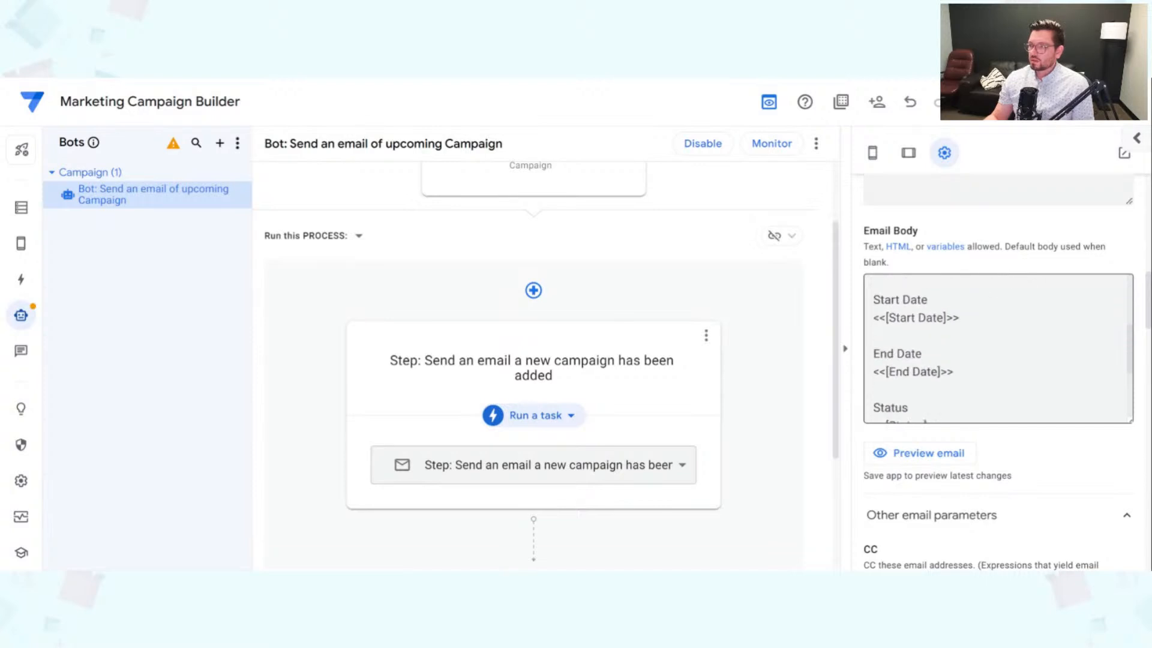
scroll(998, 349, "down", 2)
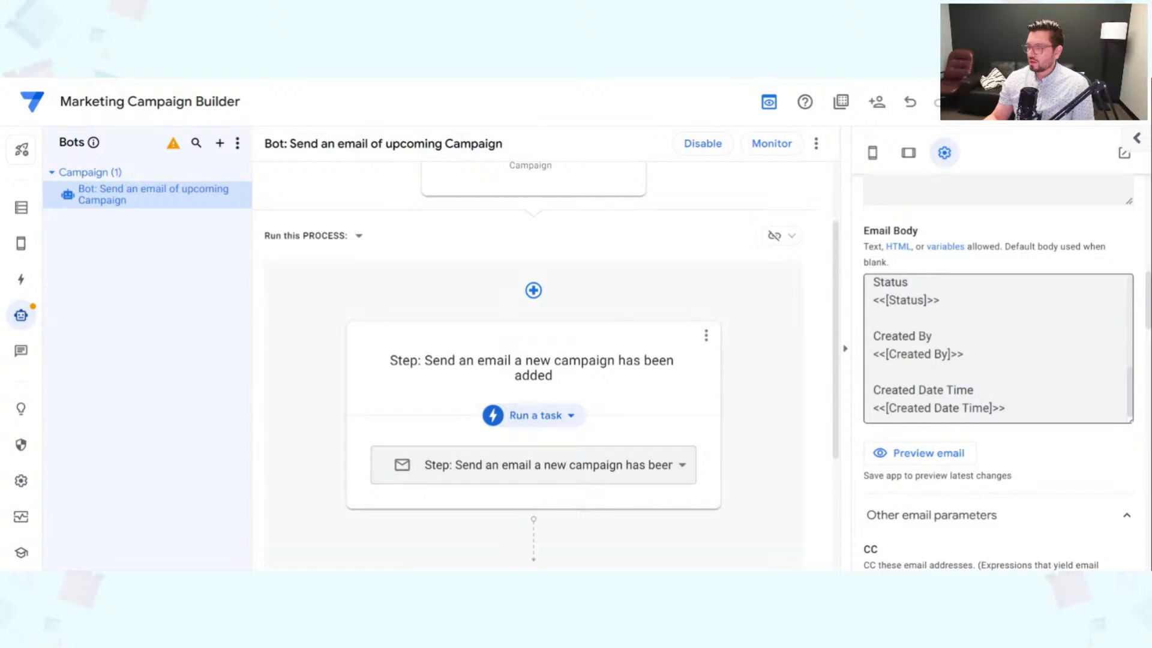
Delete the Created By and Created Date Time entries and the blank lines above them from the end of the email body.
left_click_drag(1006, 409, 873, 336)
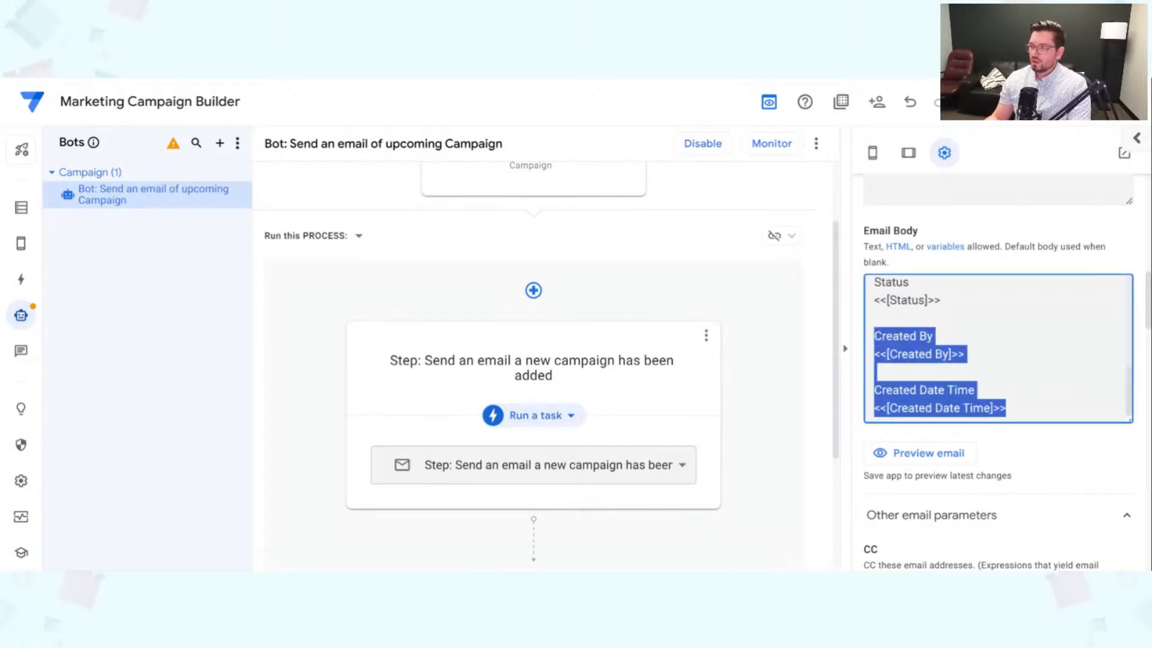
key("BackSpace")
key("BackSpace")
key("BackSpace")
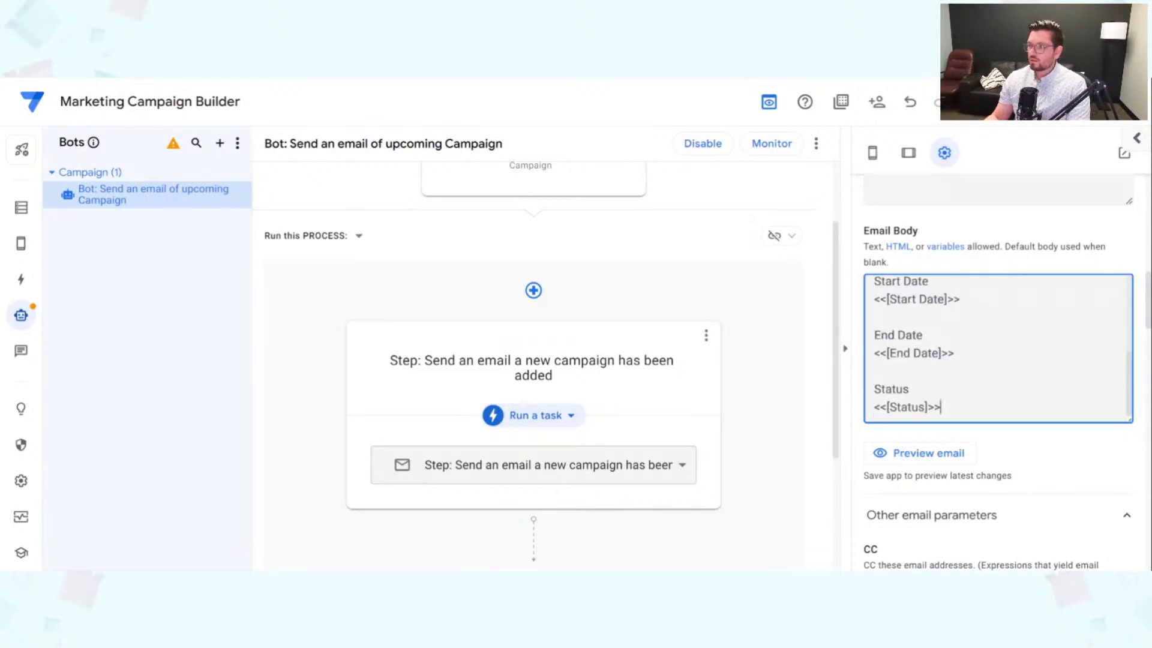
Remove the Status label and its <<[Status]>> variable from the end of the email body.
scroll(998, 348, "up", 3)
scroll(997, 348, "down", 3)
scroll(997, 348, "up", 1)
scroll(997, 348, "down", 2)
key("shift+Up")
key("shift+Home")
key("BackSpace")
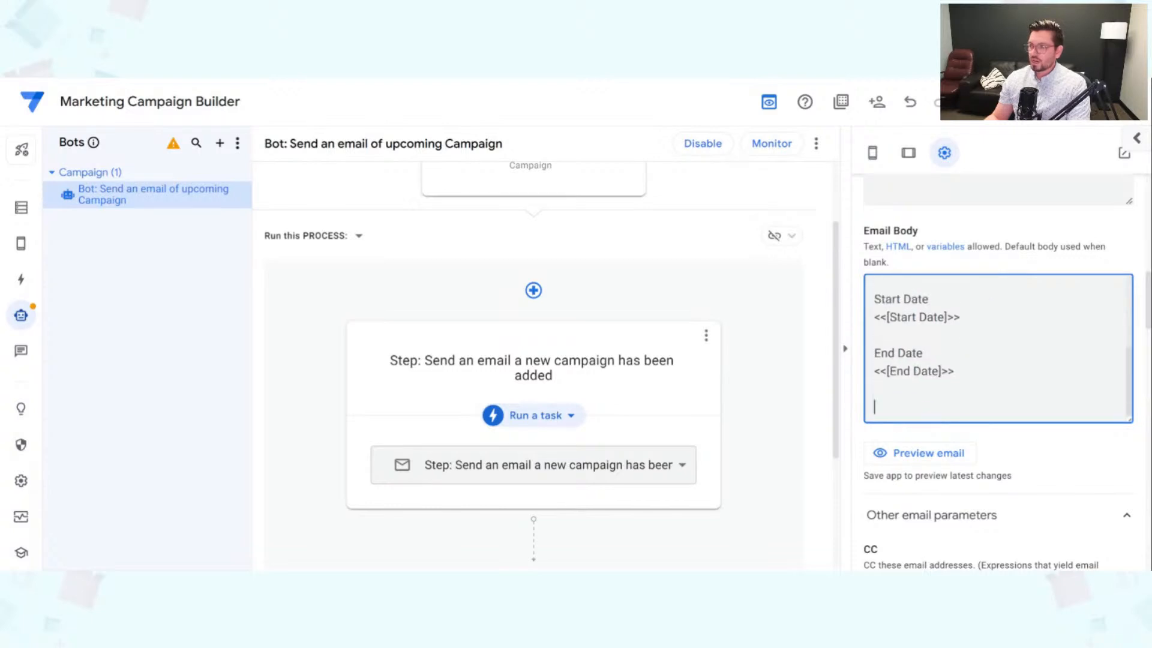
Go through the Campaign Name, Campaign Description, Target Audience and Start Date labels in the email body.
scroll(998, 348, "up", 3)
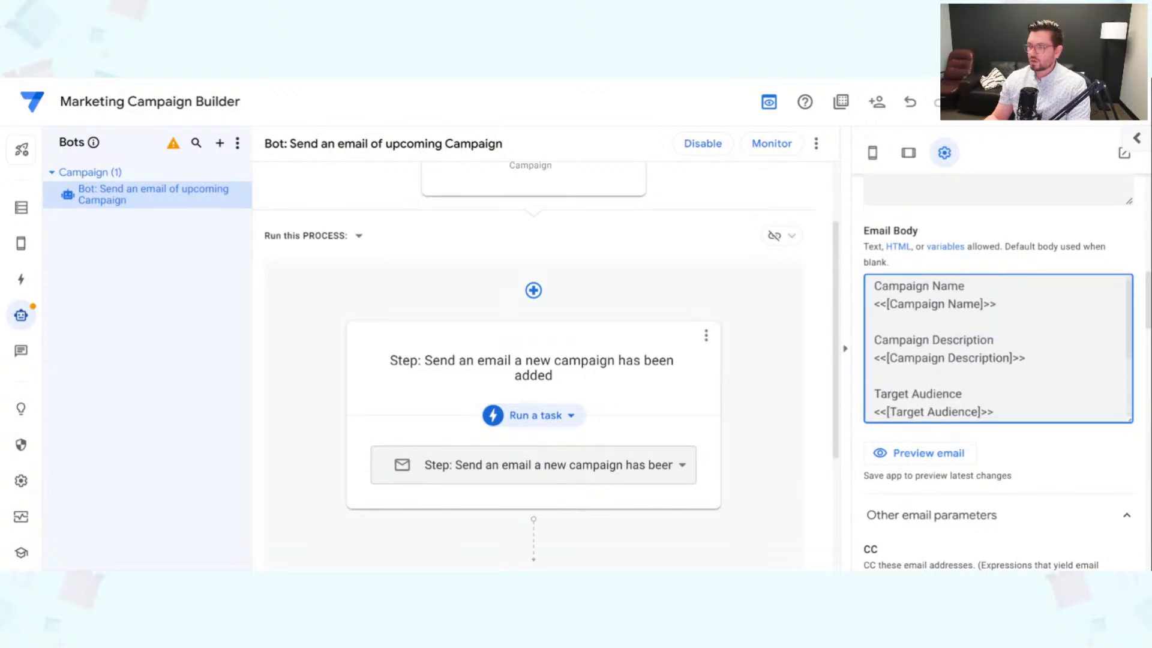
scroll(997, 348, "up", 2)
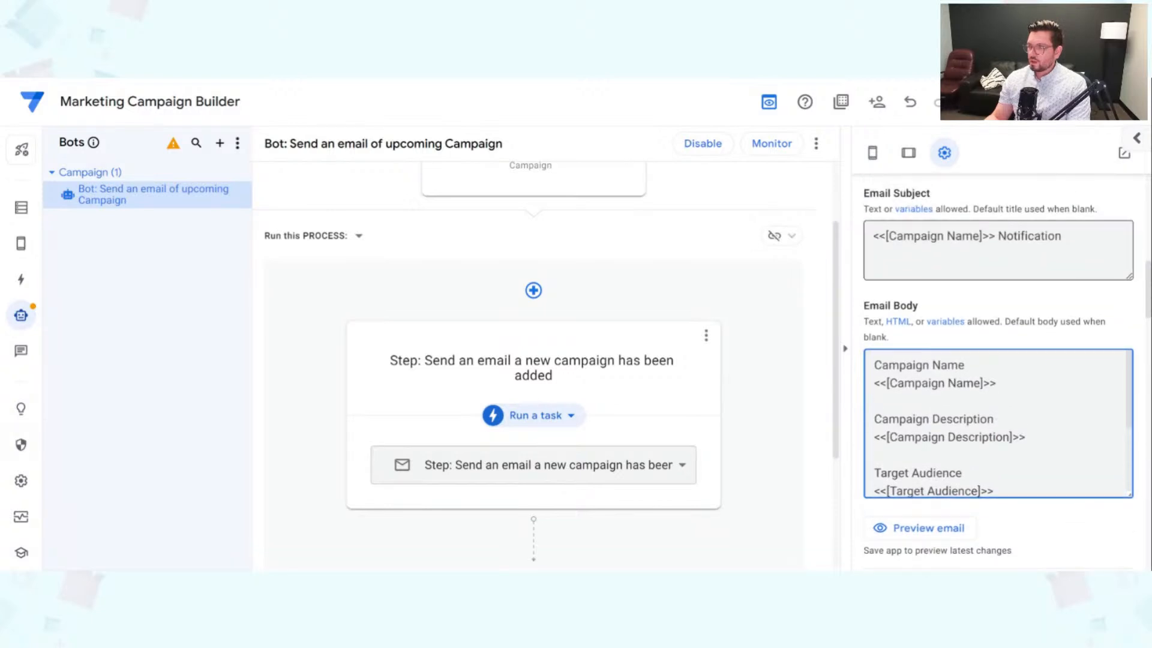
left_click_drag(874, 365, 965, 365)
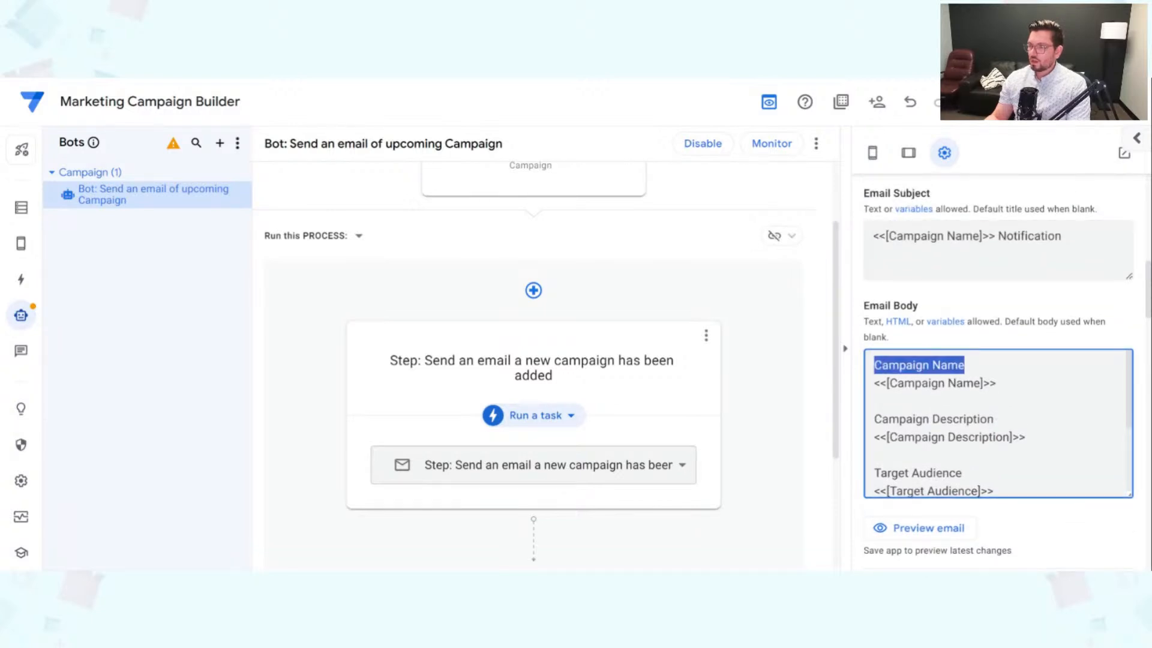
left_click_drag(874, 419, 994, 419)
scroll(994, 420, "down", 2)
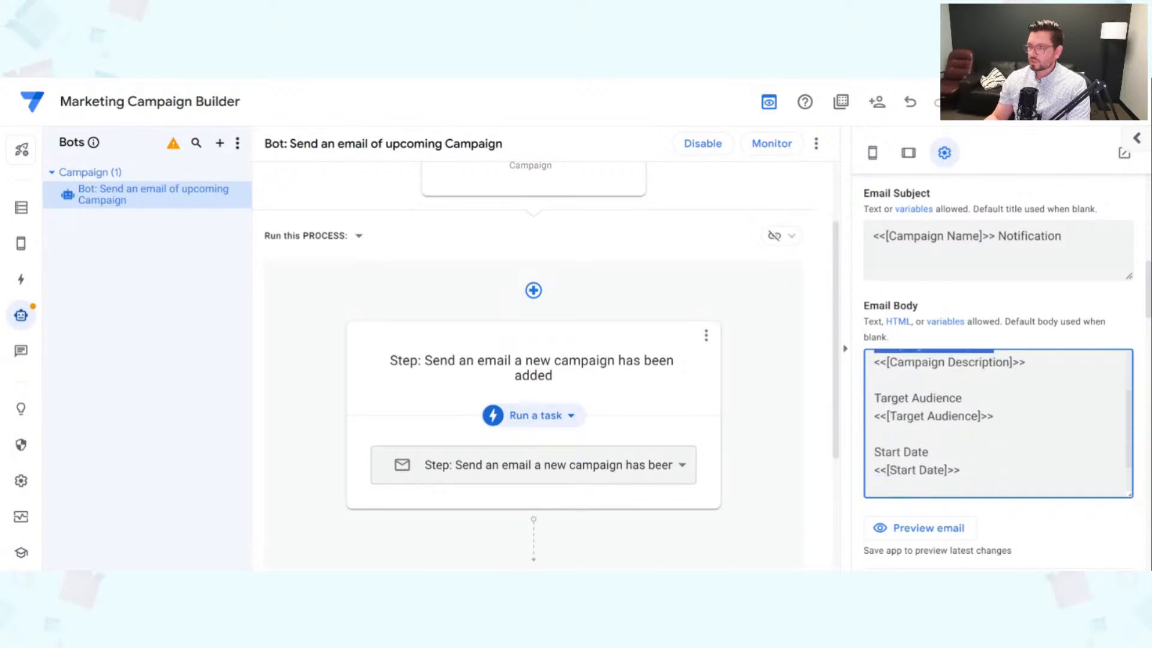
left_click_drag(874, 398, 962, 397)
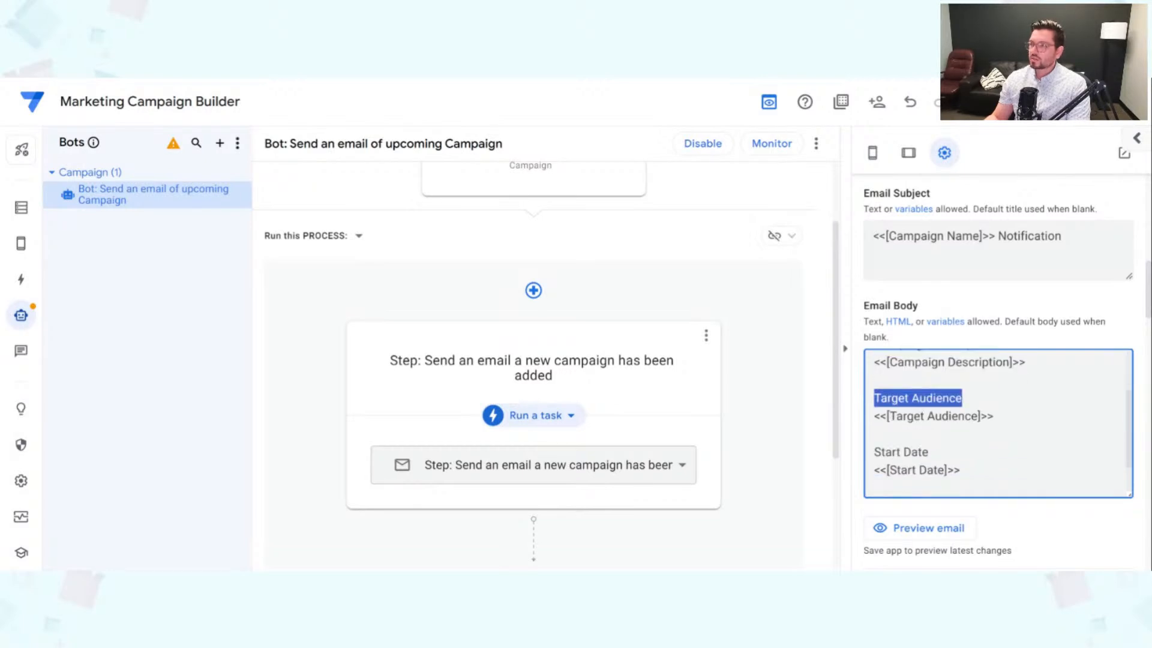
left_click_drag(874, 451, 928, 451)
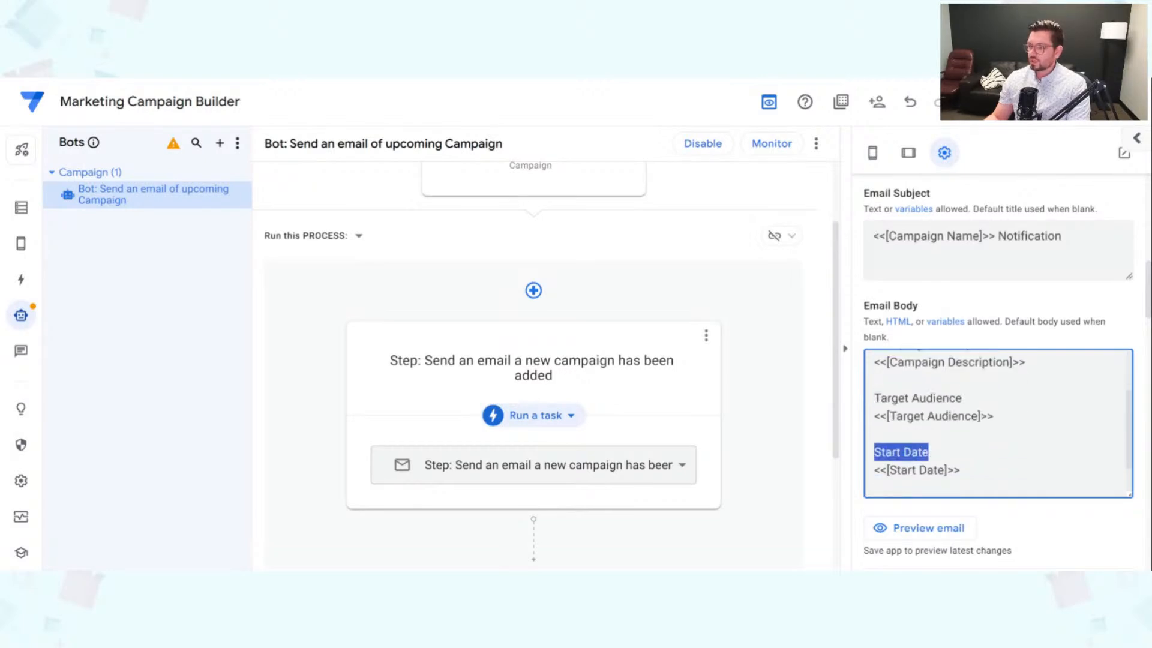
Place the Start Date and End Date variables on the same line as their labels, each separated by a colon and a space.
left_click(874, 470)
key("BackSpace")
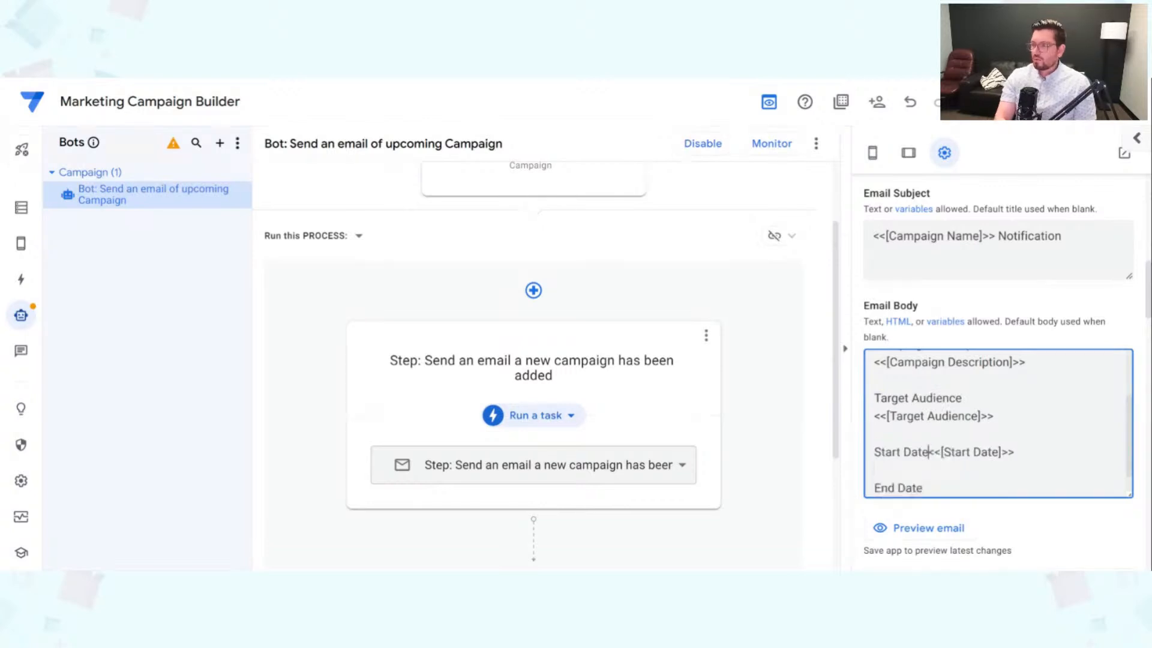
type(":")
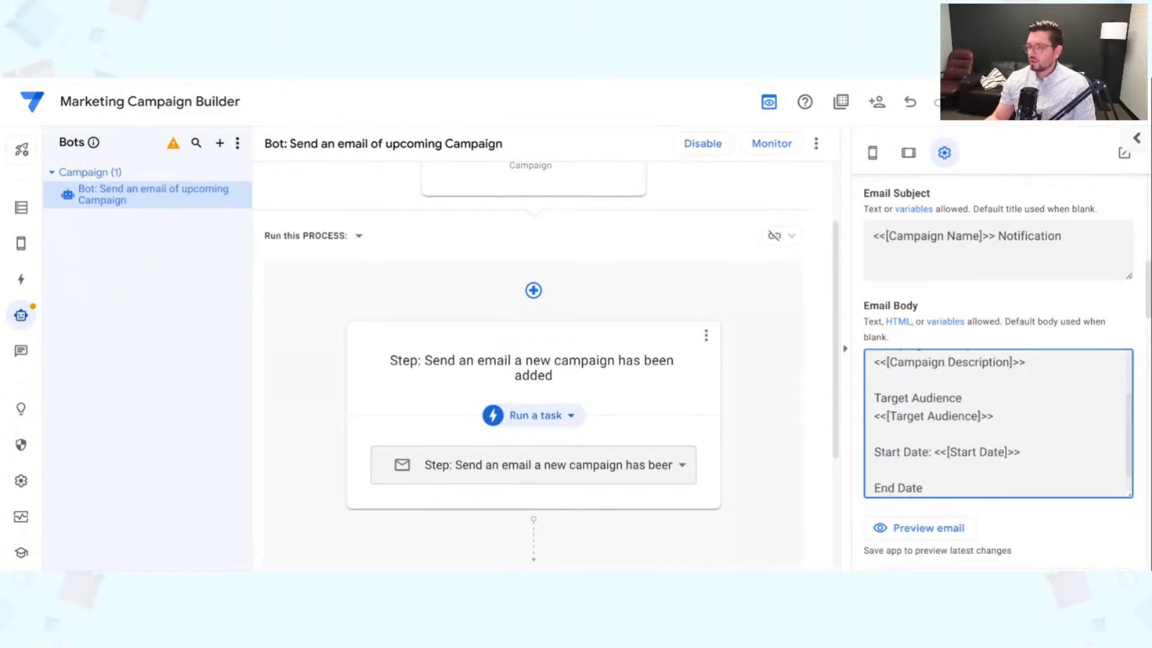
key("Down")
key("Down")
key("Delete")
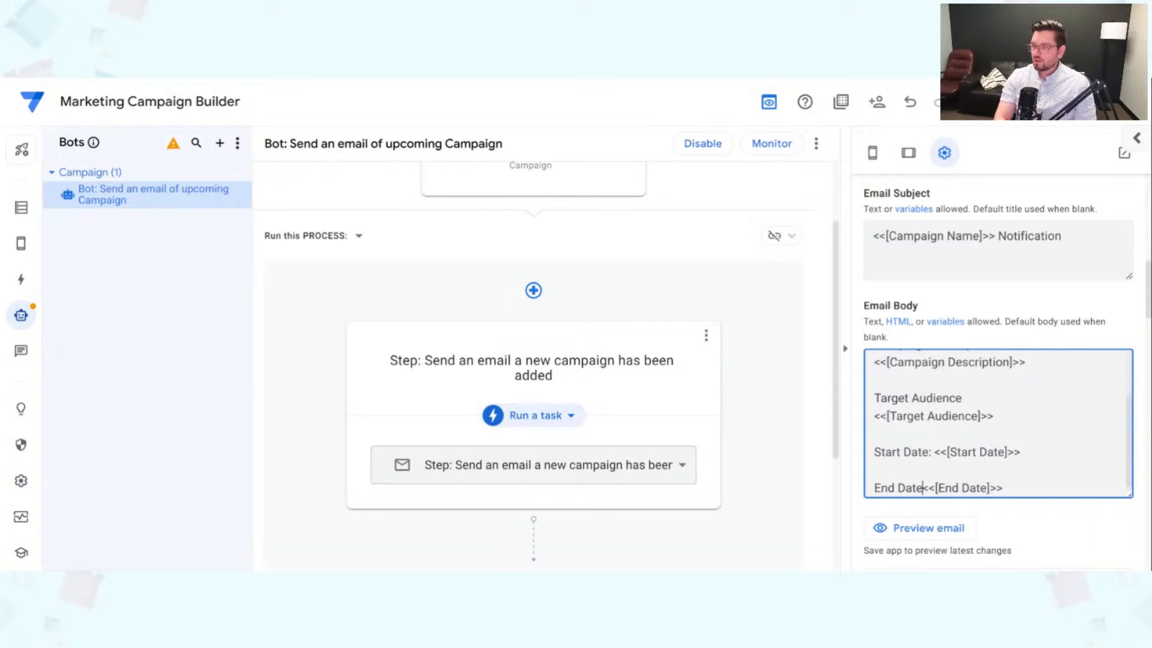
type(":")
Join the Target Audience label and its variable on one line as "Target Audience: <<[Target Audience]>>".
scroll(998, 423, "up", 2)
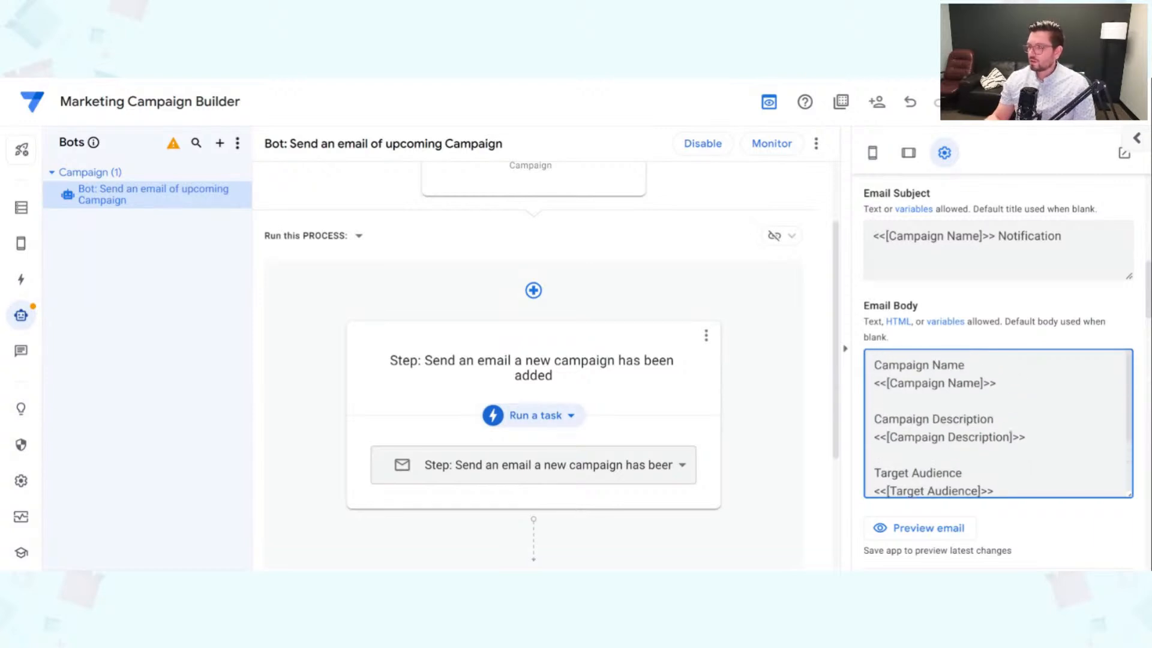
scroll(998, 423, "down", 2)
left_click(874, 416)
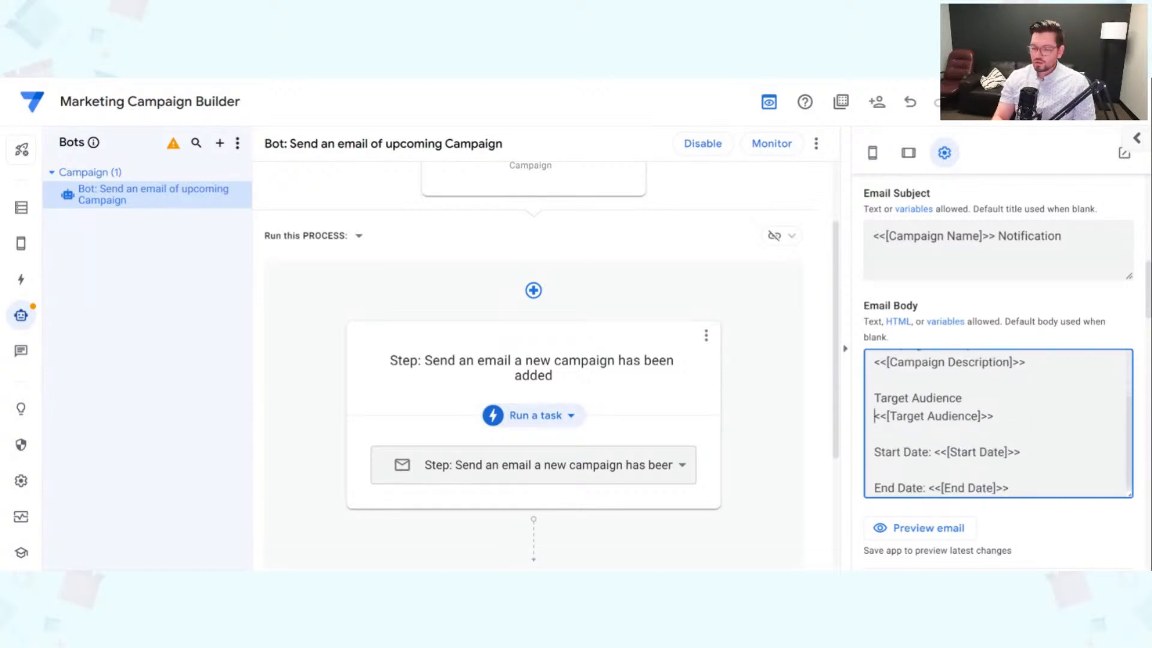
key("BackSpace")
type(":")
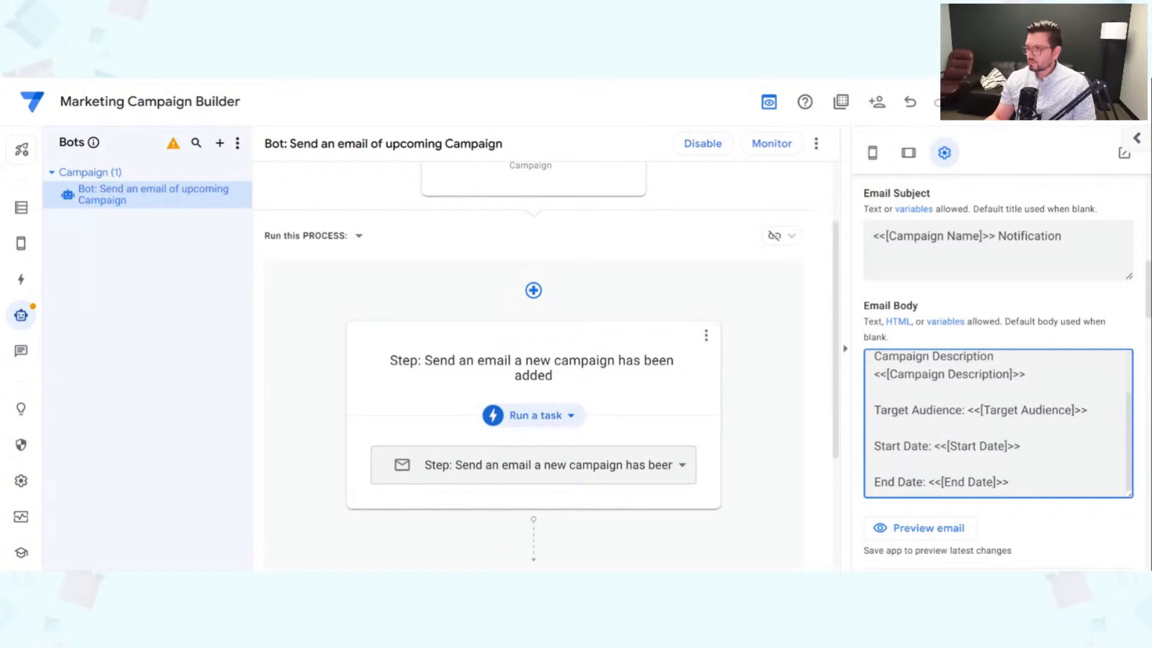
Put the Campaign Description and Campaign Name variables directly after their labels, with a colon and a space in between.
scroll(997, 423, "up", 2)
left_click(874, 437)
key("BackSpace")
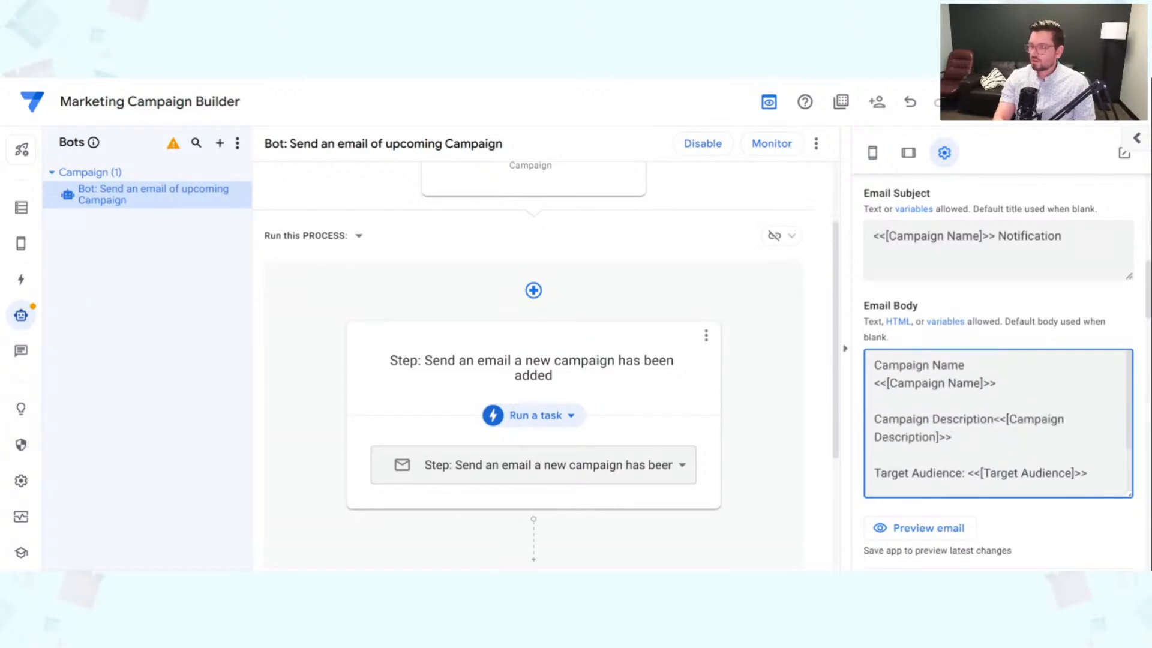
type(":")
left_click(875, 383)
key("BackSpace")
type(":")
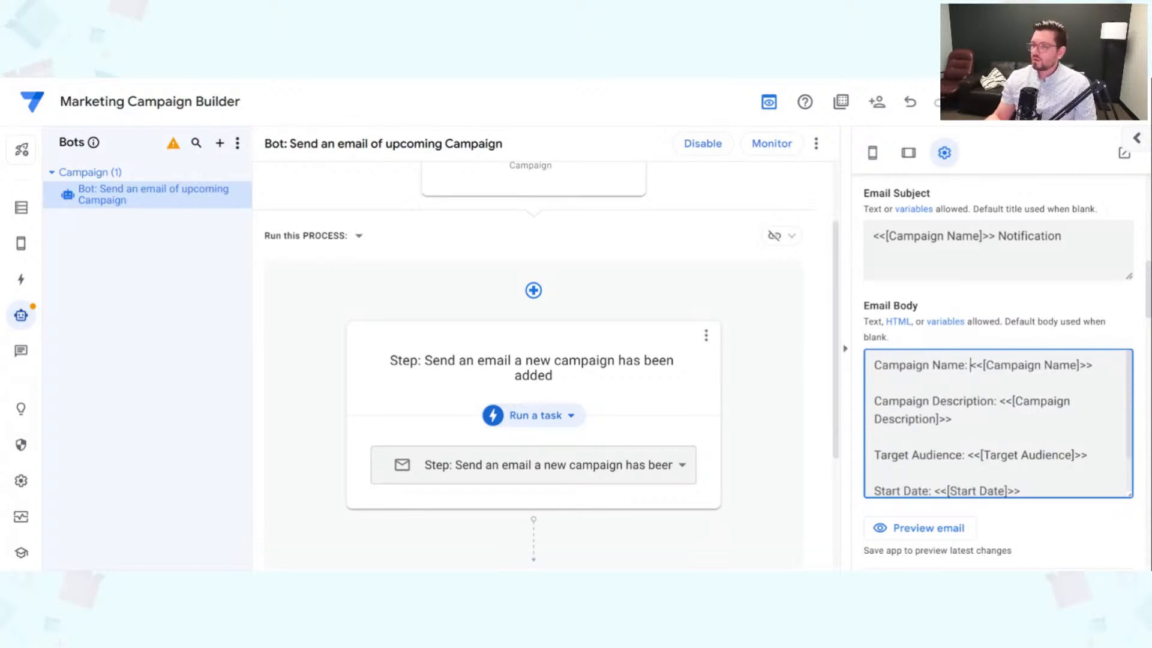
Insert two blank lines above the Campaign Name line at the start of the email body.
scroll(1020, 480, "up", 3)
scroll(1010, 467, "down", 2)
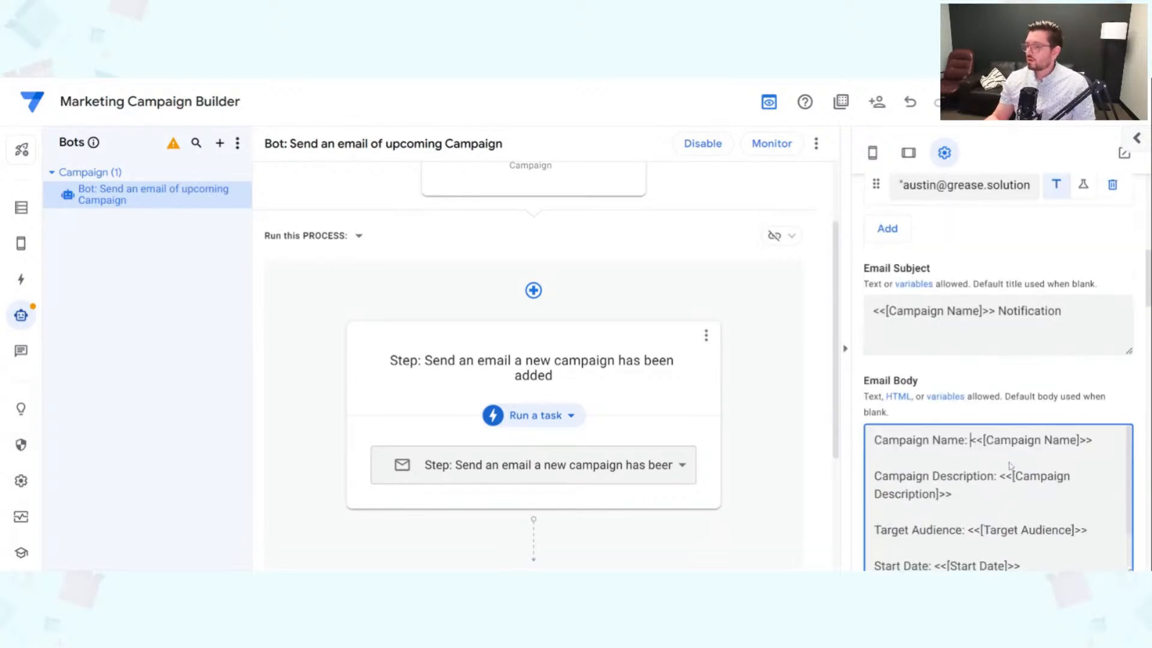
scroll(1009, 467, "down", 3)
scroll(1043, 434, "down", 1)
scroll(1038, 439, "up", 2)
scroll(1038, 440, "up", 1)
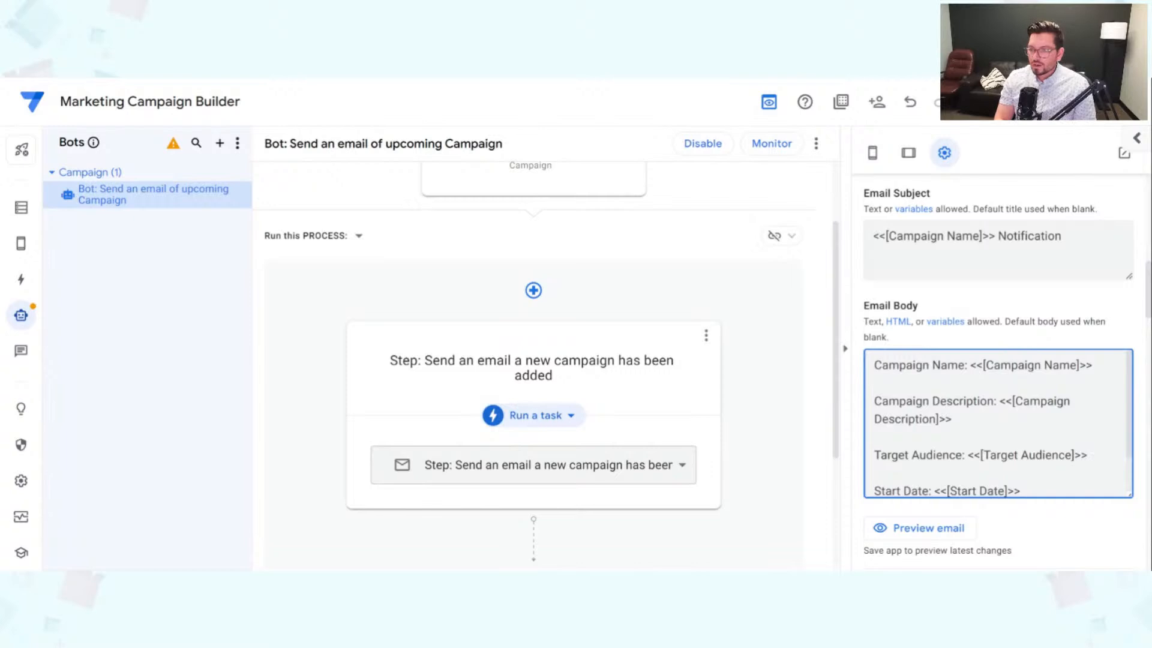
key("Return")
key("Return")
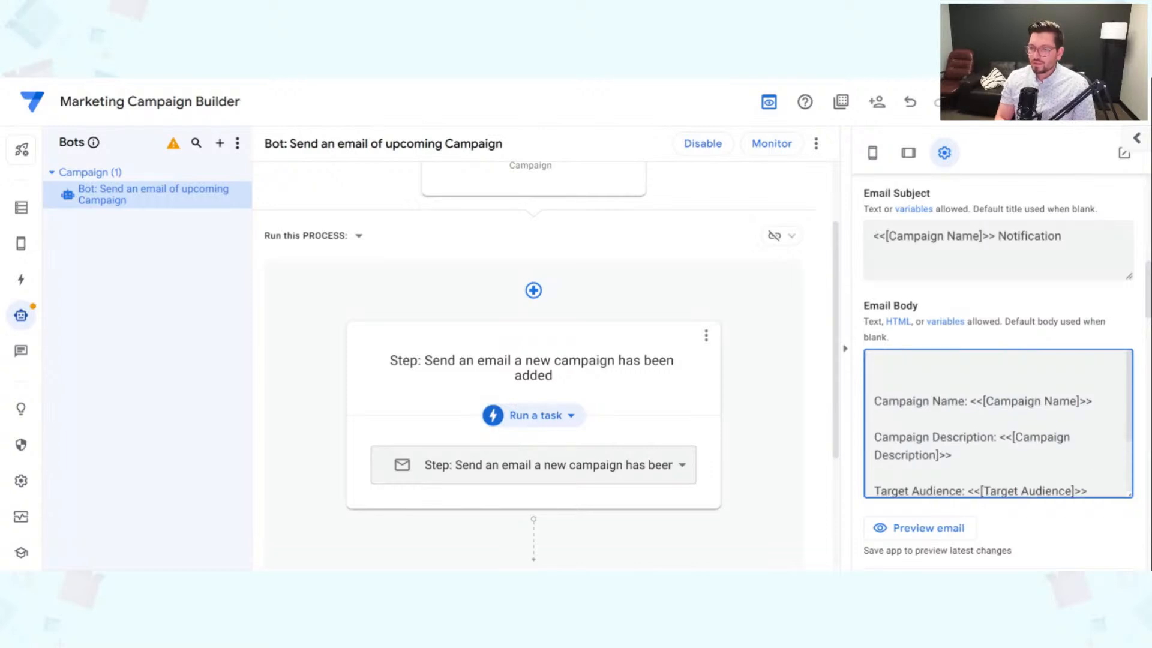
key("Up")
key("Up")
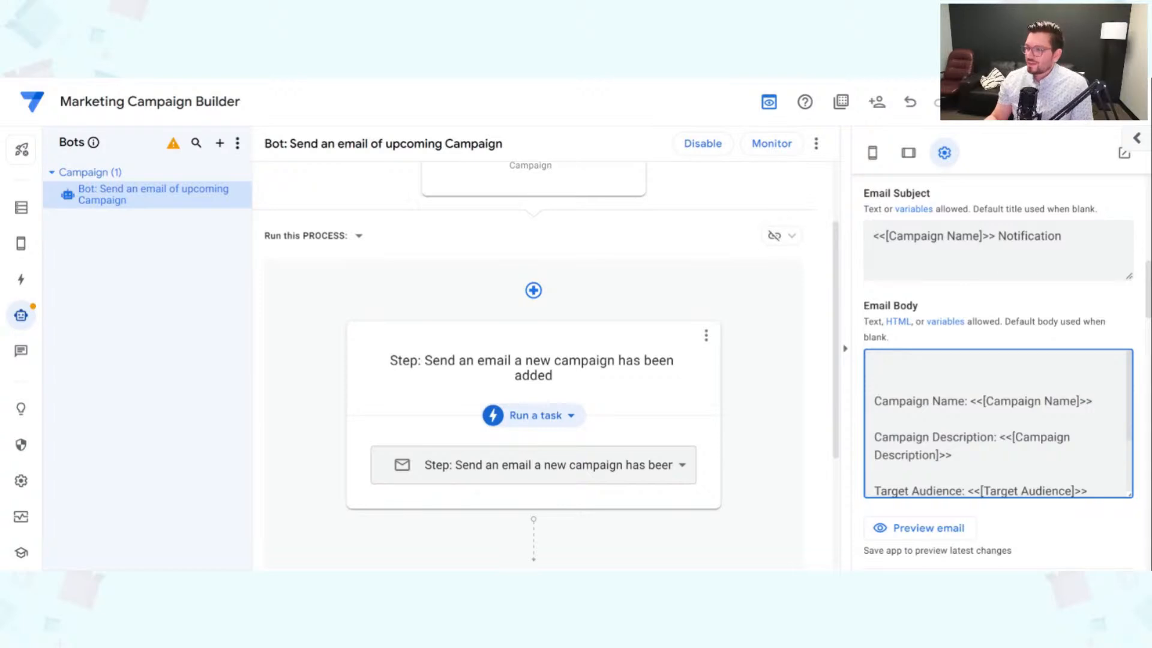
Add the introduction "This message is to notify you of the upcoming marketing campaign." at the start of the email body.
scroll(998, 423, "down", 2)
scroll(999, 424, "up", 3)
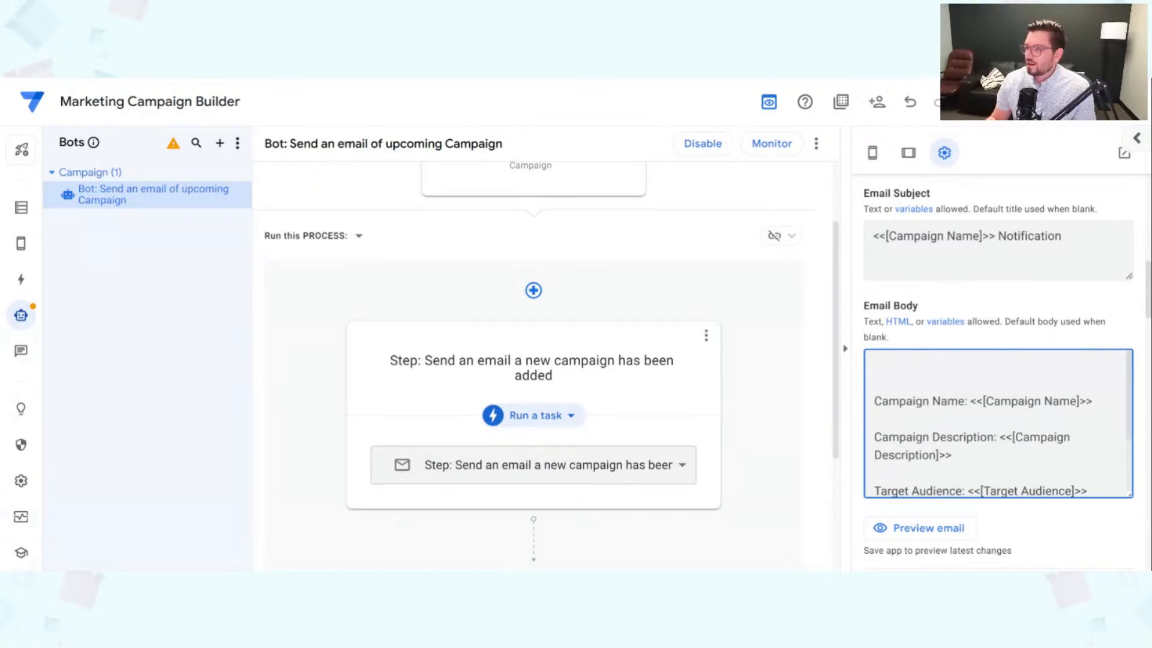
scroll(948, 324, "up", 1)
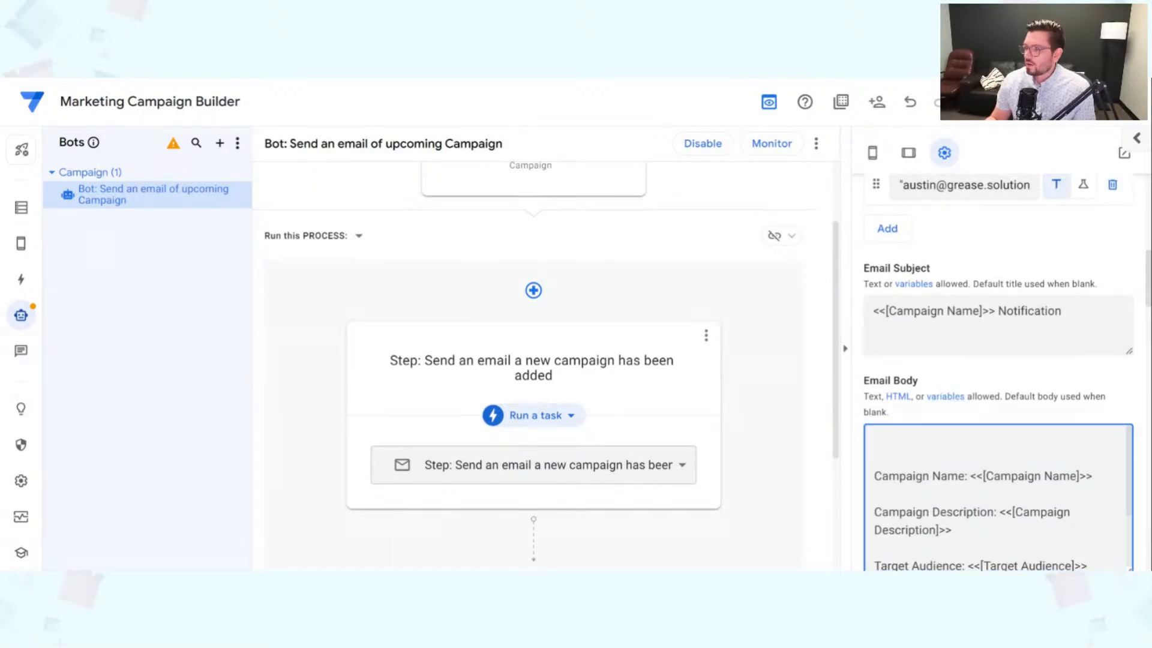
type("T")
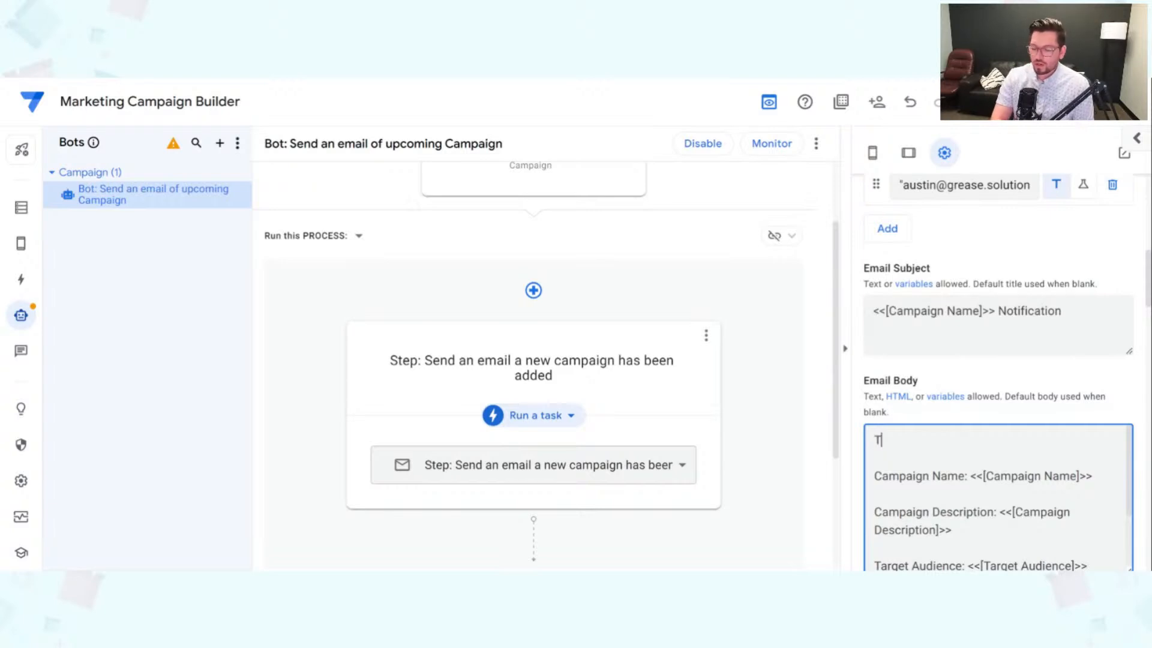
type("his message is ")
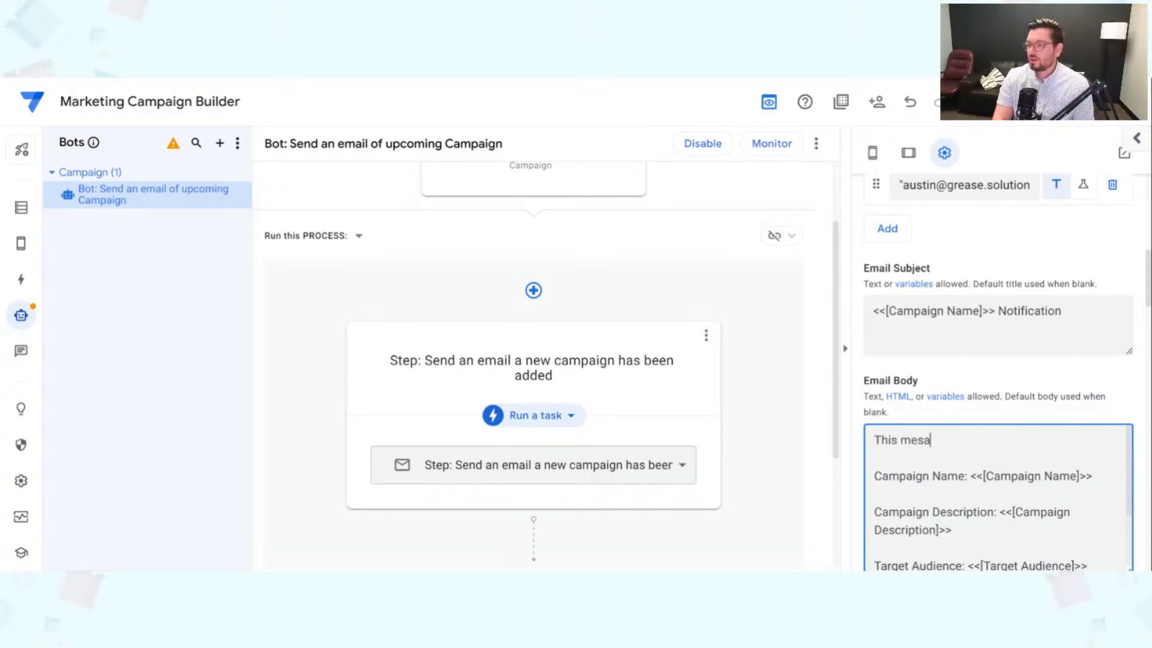
type("to t")
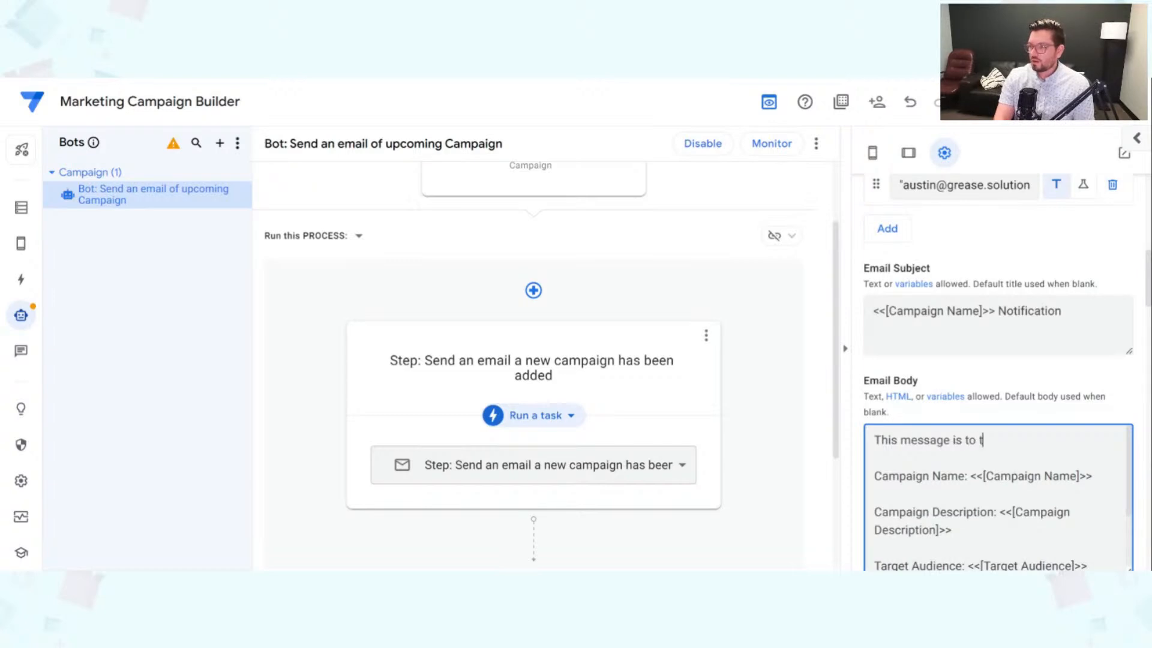
key("BackSpace")
type("notify you of the ")
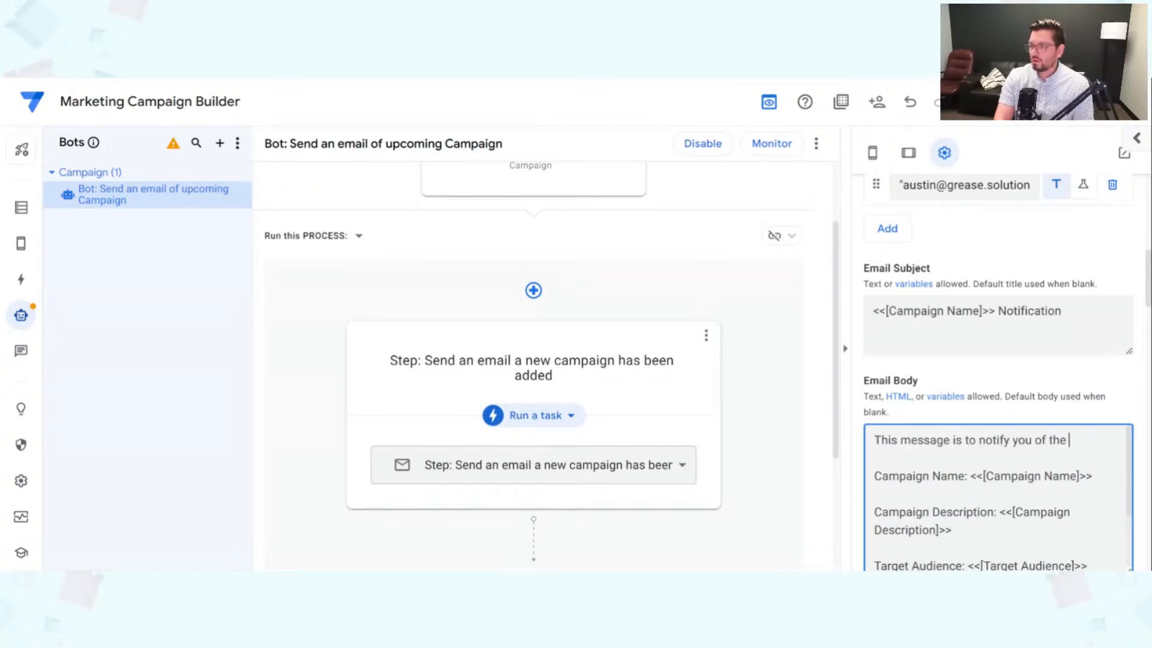
type("upcoming ")
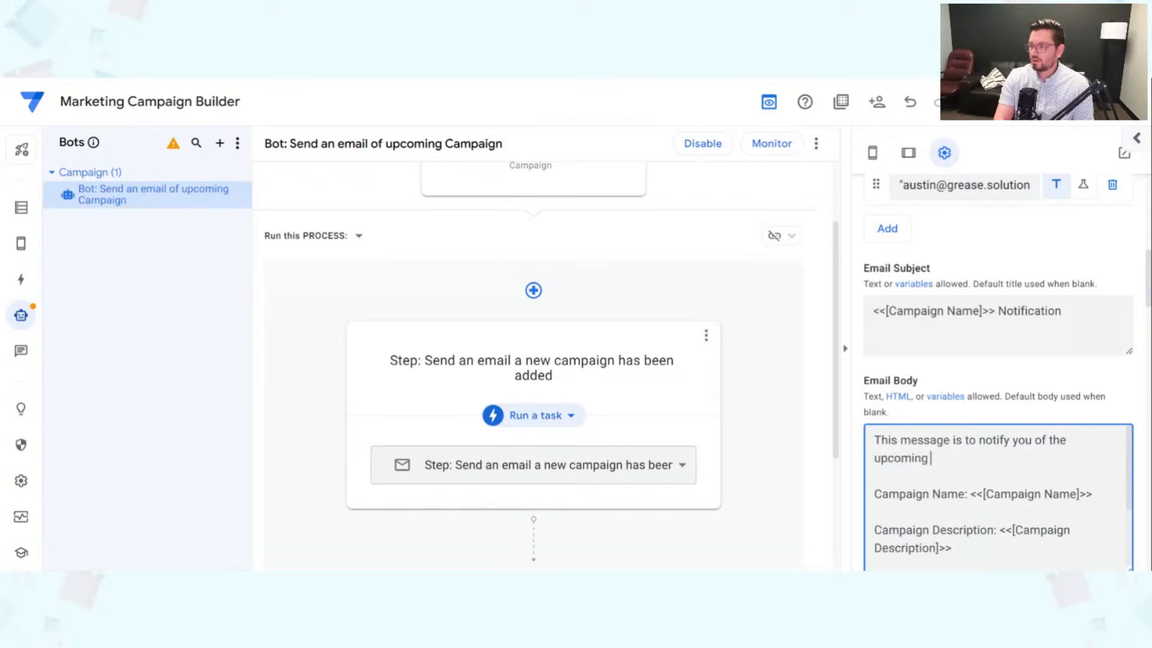
type("marketing")
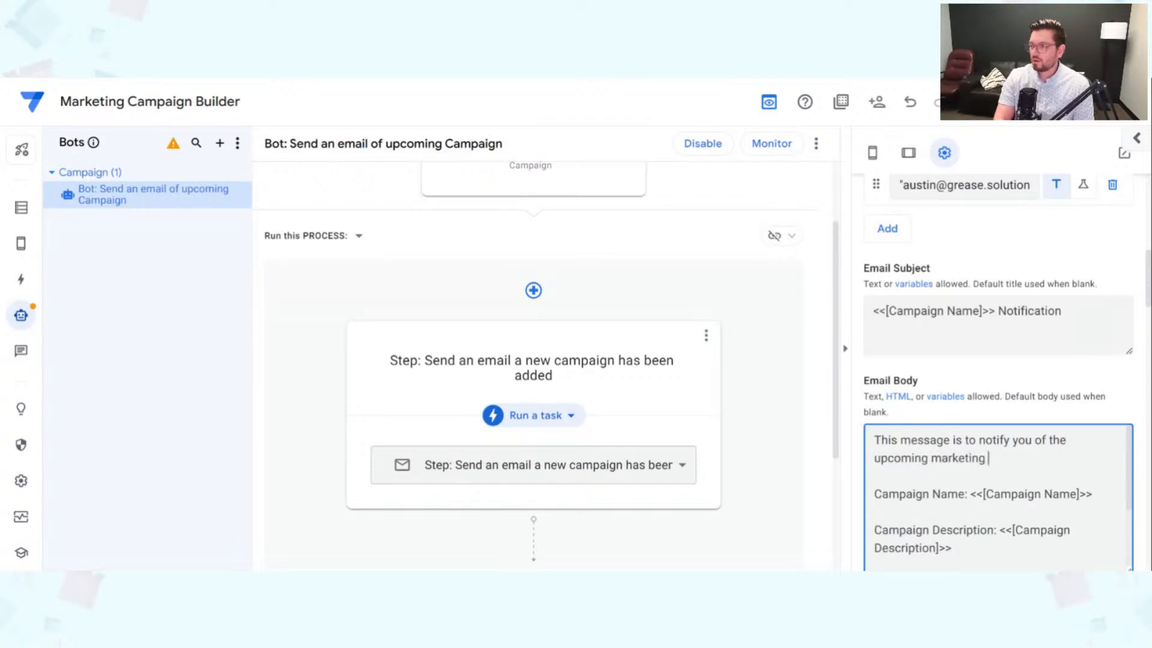
type(" camp")
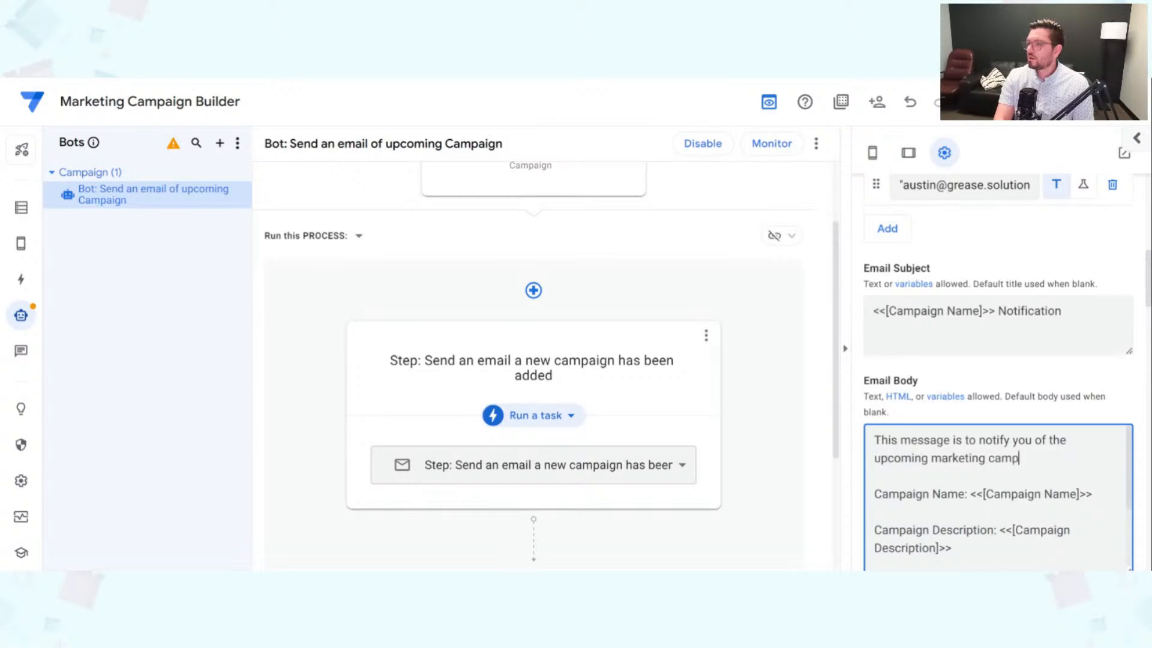
type("aign.")
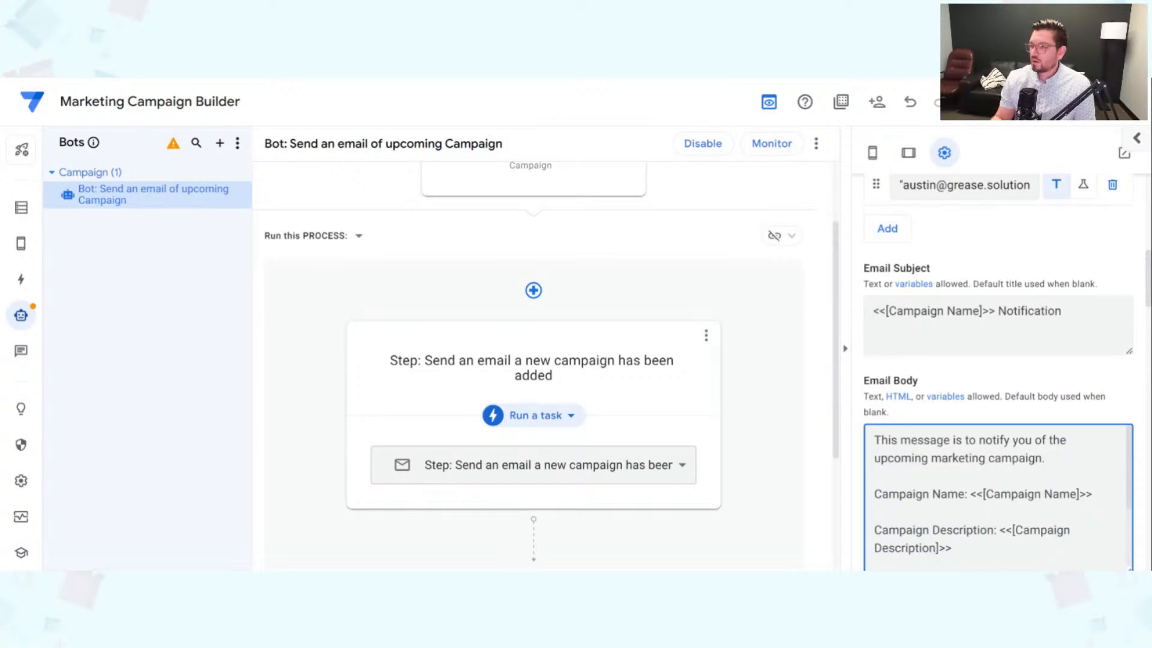
Add the closing line "Let me know if you have any questions." below the End Date line, separated by a blank line.
scroll(999, 498, "down", 2)
scroll(1018, 535, "down", 3)
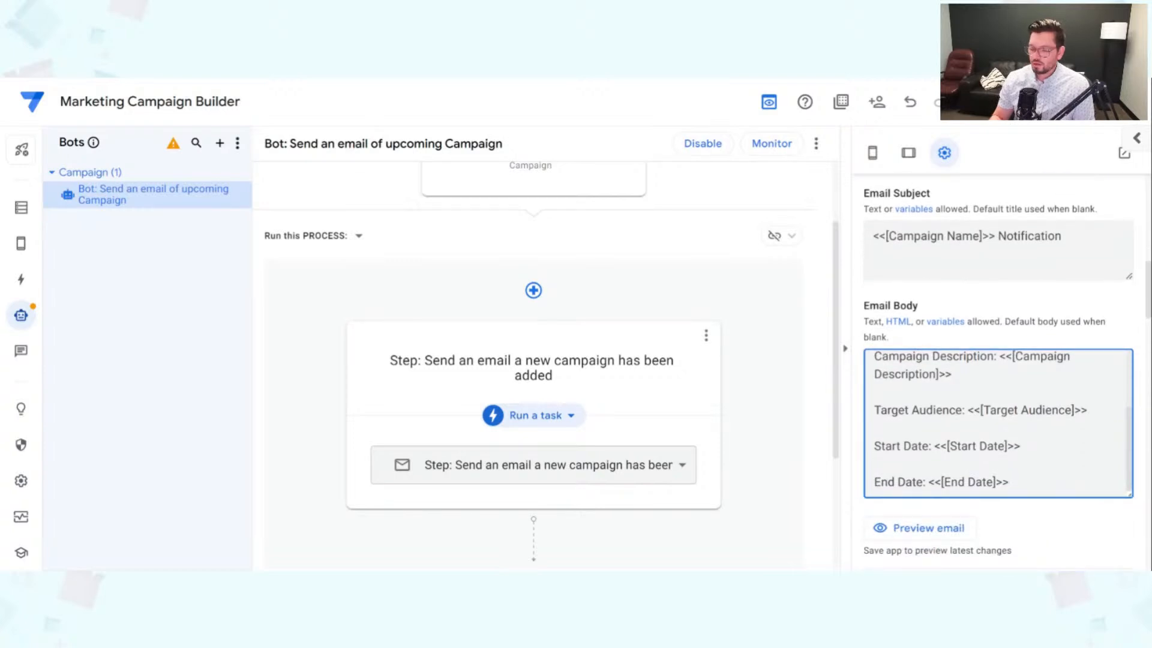
key("Return")
key("Return")
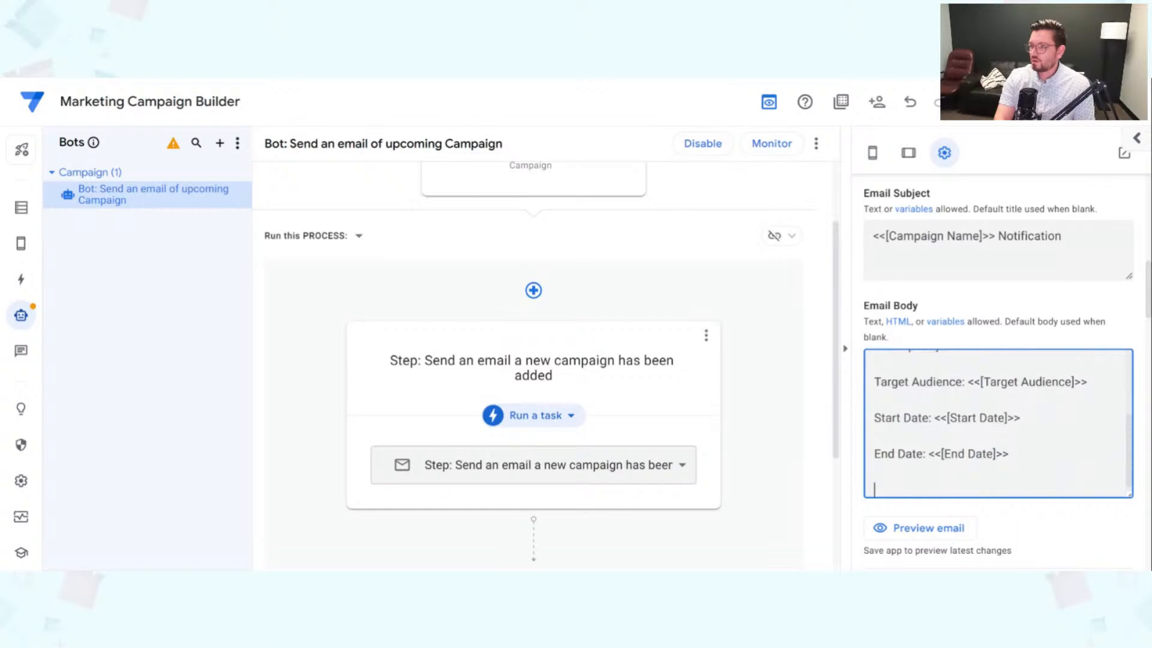
type("Let me know if you hav")
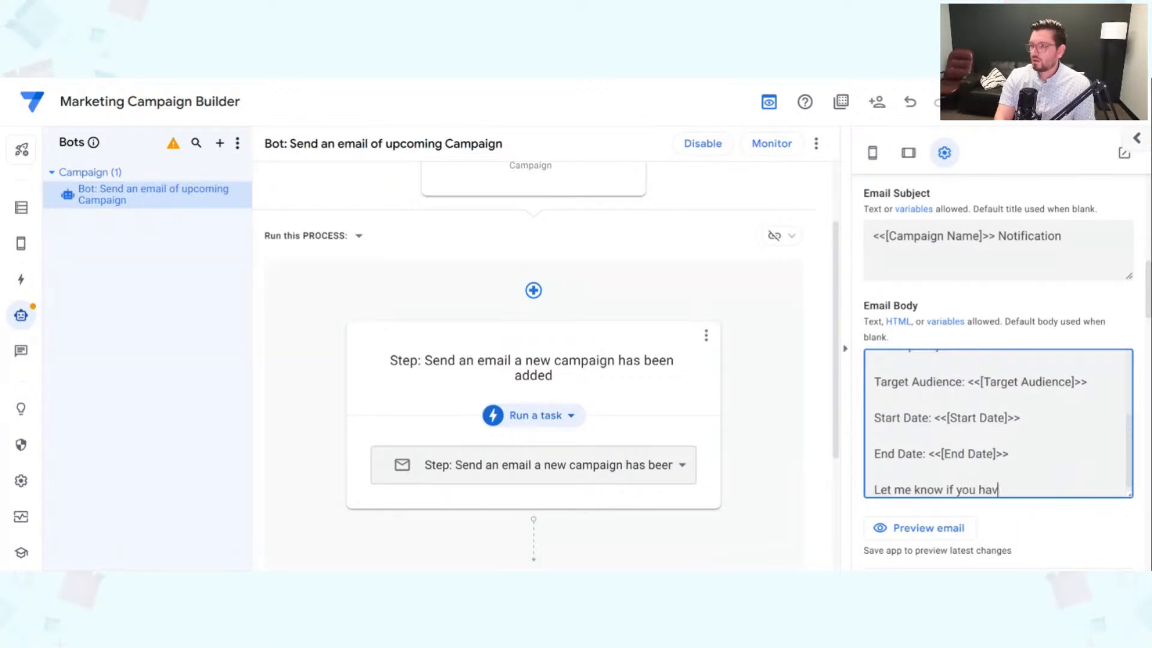
type("e any questions.")
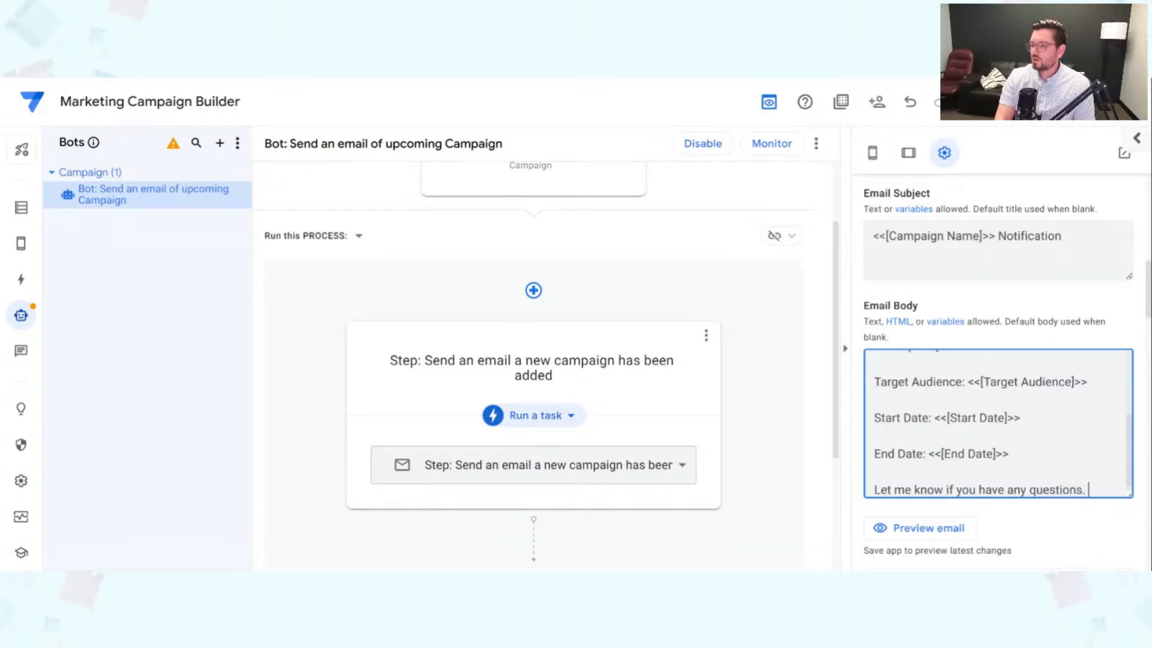
Sign off the email body with "Thanks," and the variable <<[Created By]>> on the line beneath it.
key("Return")
key("Return")
type("Thanks")
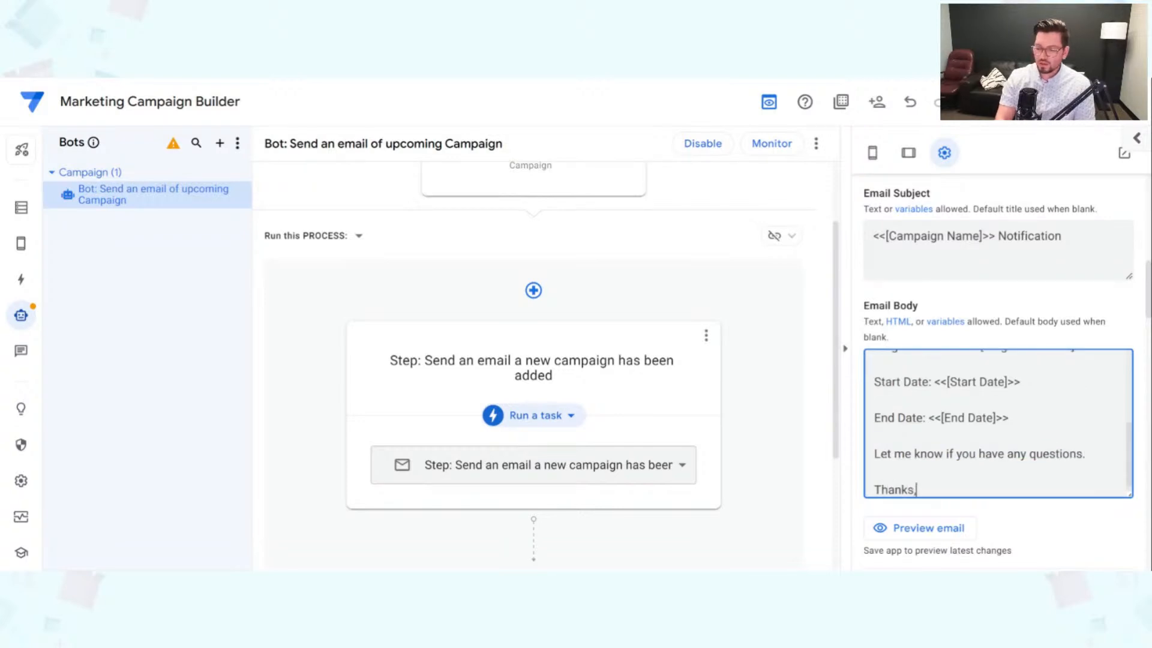
type(",")
key("Return")
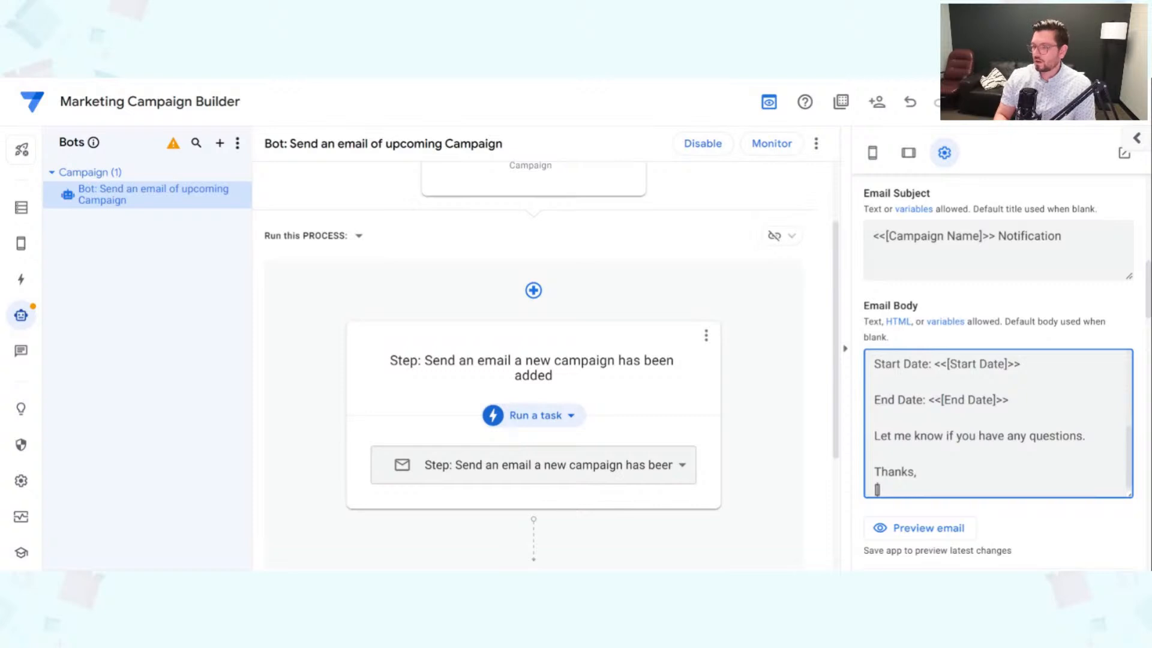
type("[Created By]>>")
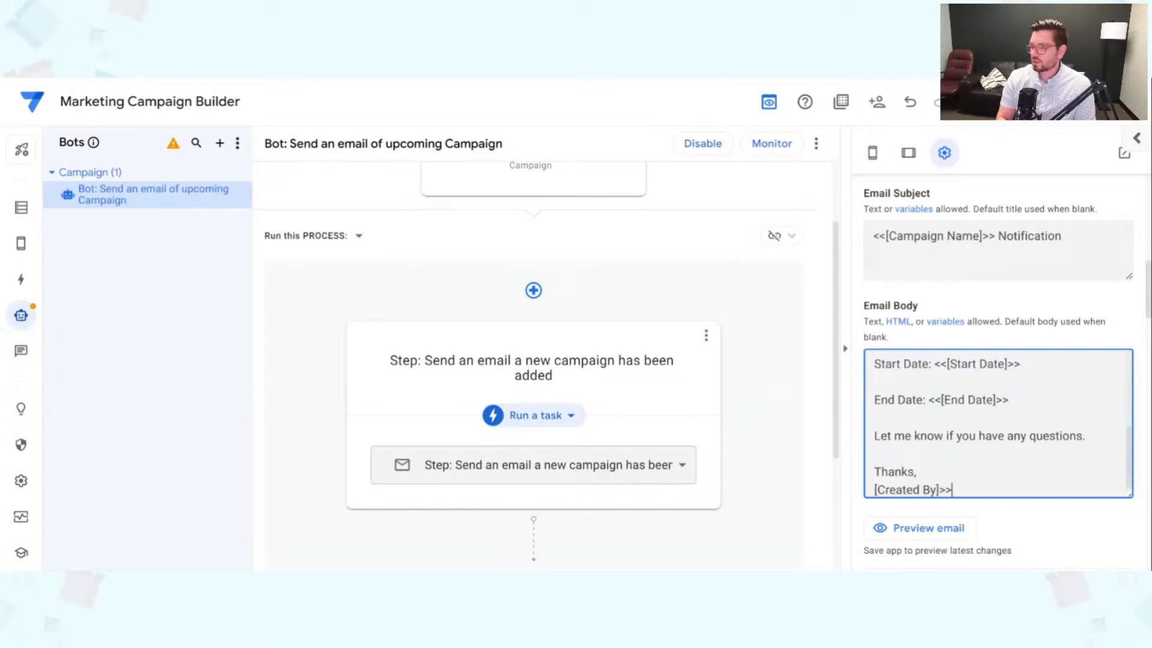
type("<<")
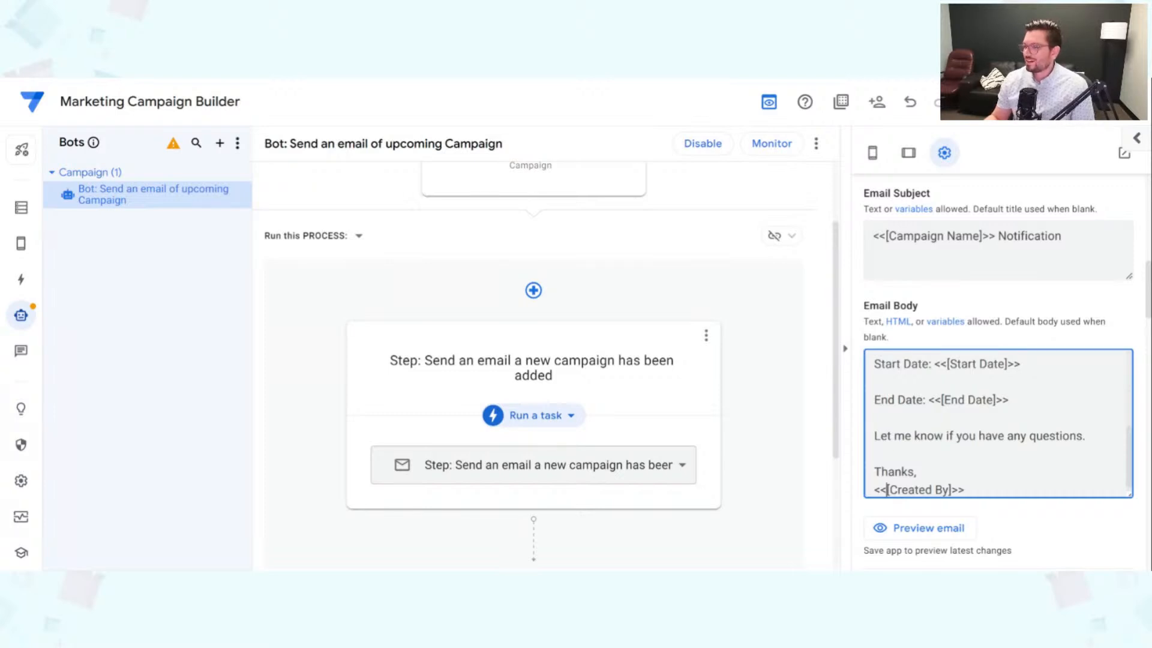
Remove the blank lines between the campaign detail lines, from Campaign Name through End Date, in the email body.
scroll(998, 424, "up", 5)
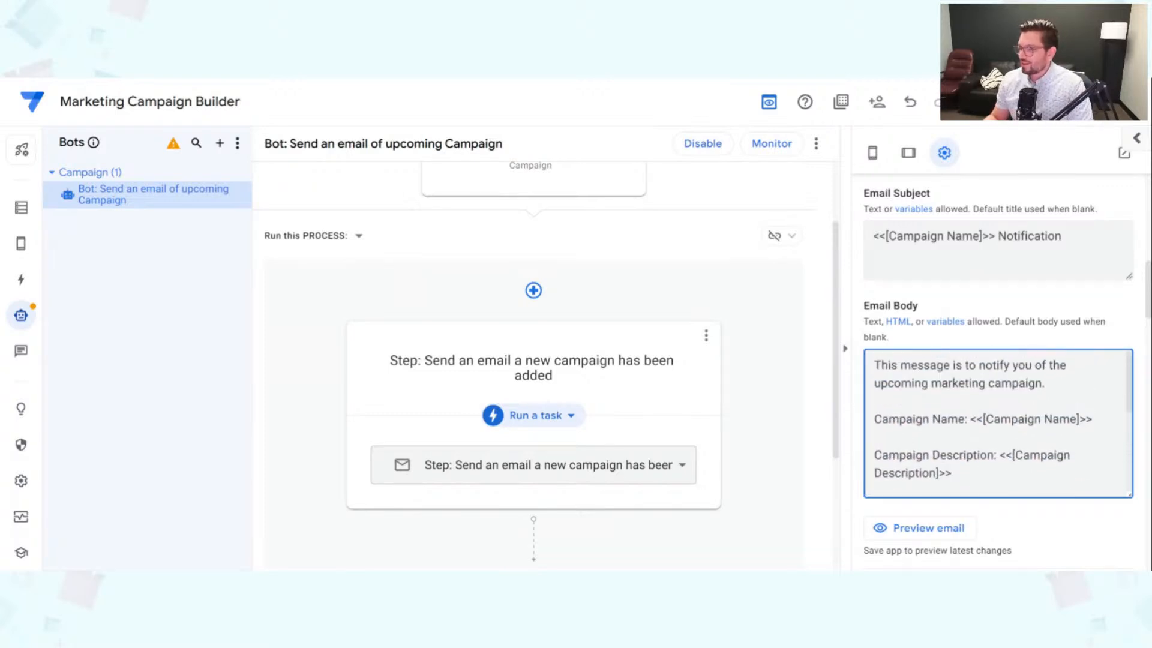
scroll(998, 423, "down", 5)
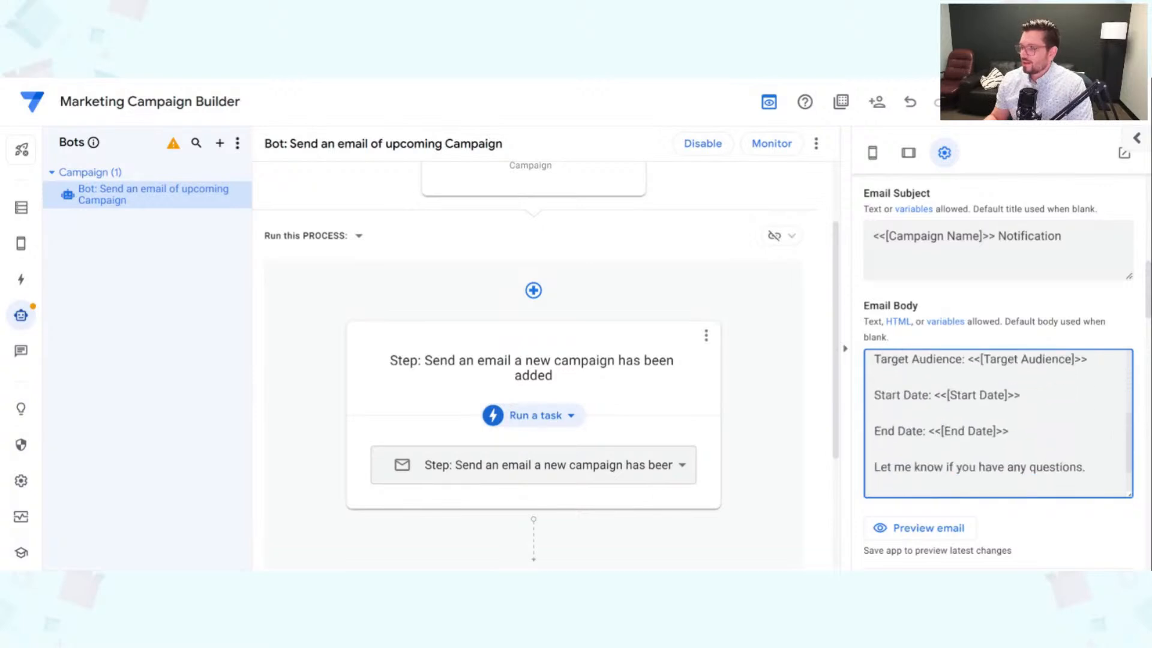
scroll(997, 424, "up", 5)
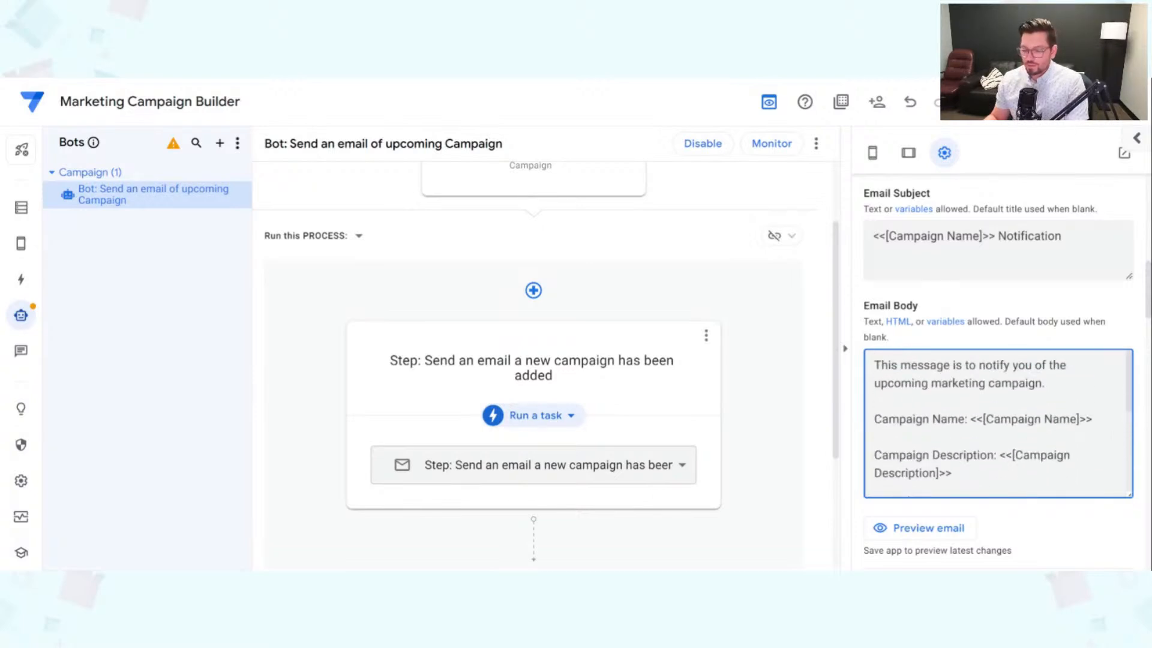
key("BackSpace")
key("BackSpace")
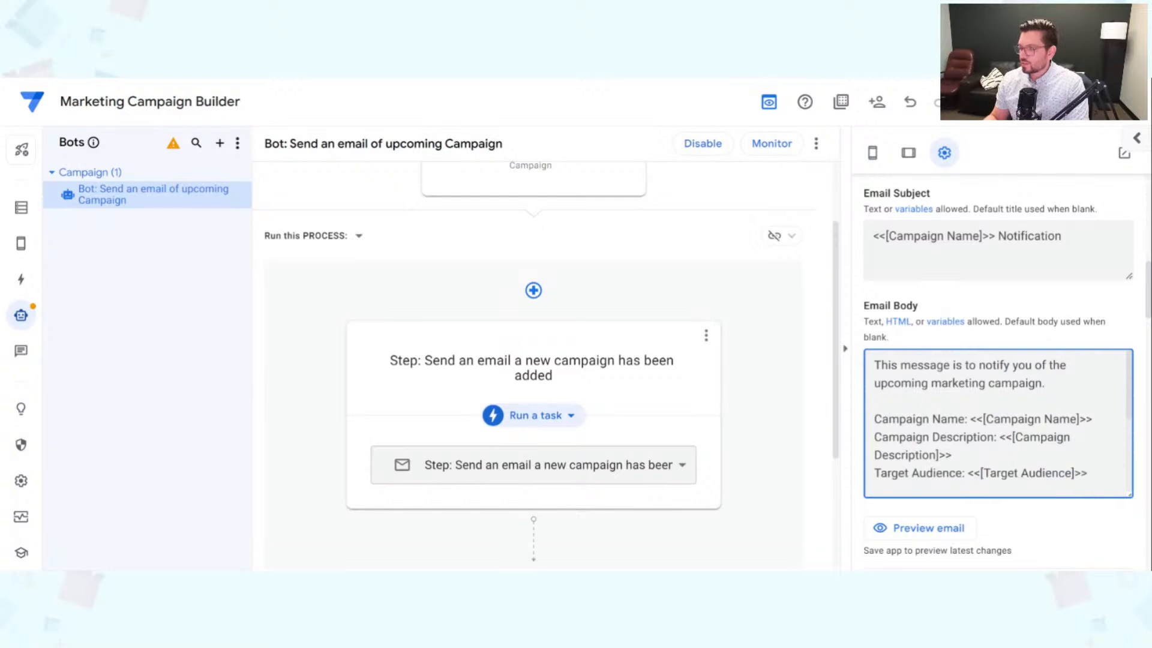
scroll(997, 424, "down", 2)
left_click(874, 434)
key("BackSpace")
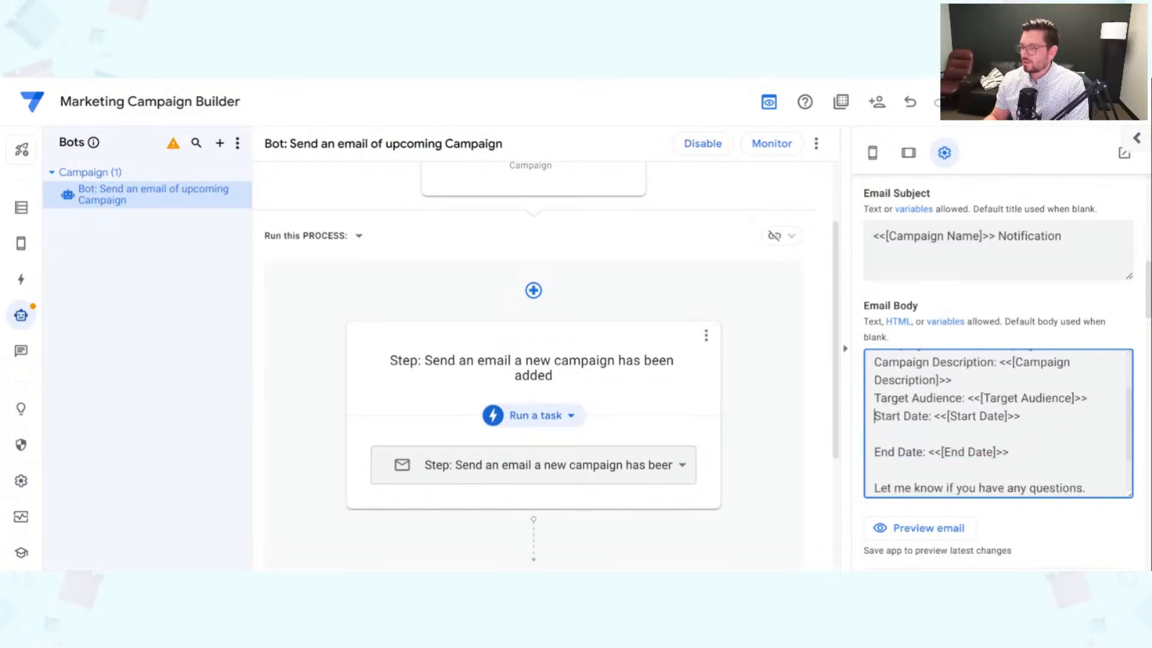
key("BackSpace")
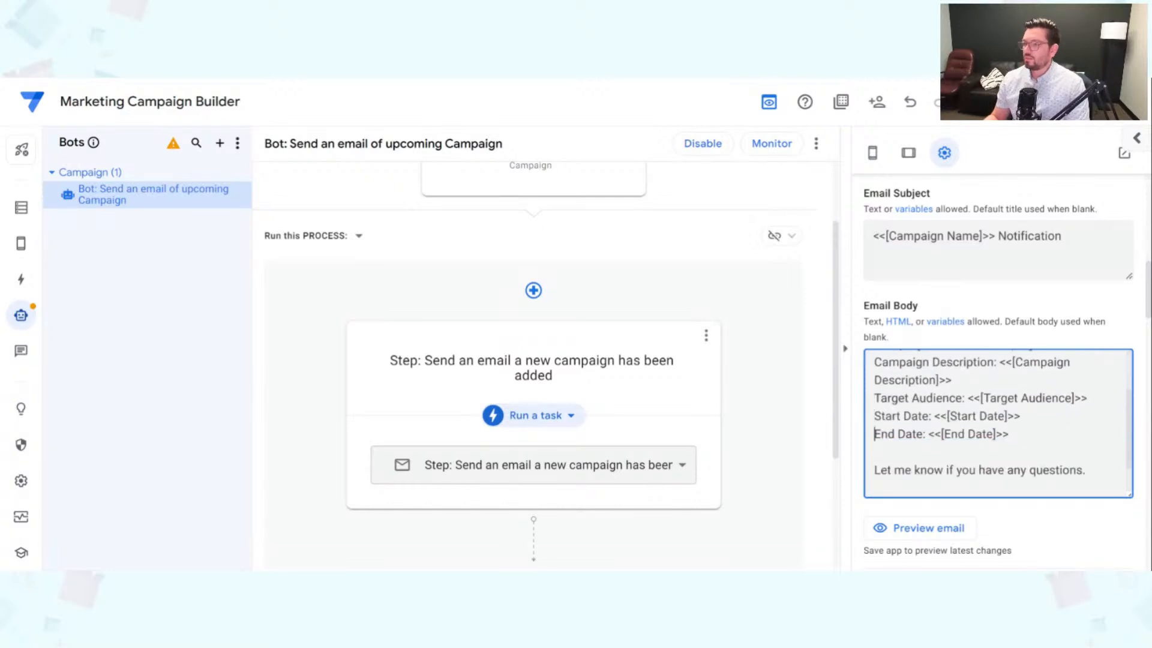
Insert the greeting "Hi <<[Assigned To]>>" above the introduction in the email body, followed by a blank line.
scroll(998, 423, "up", 2)
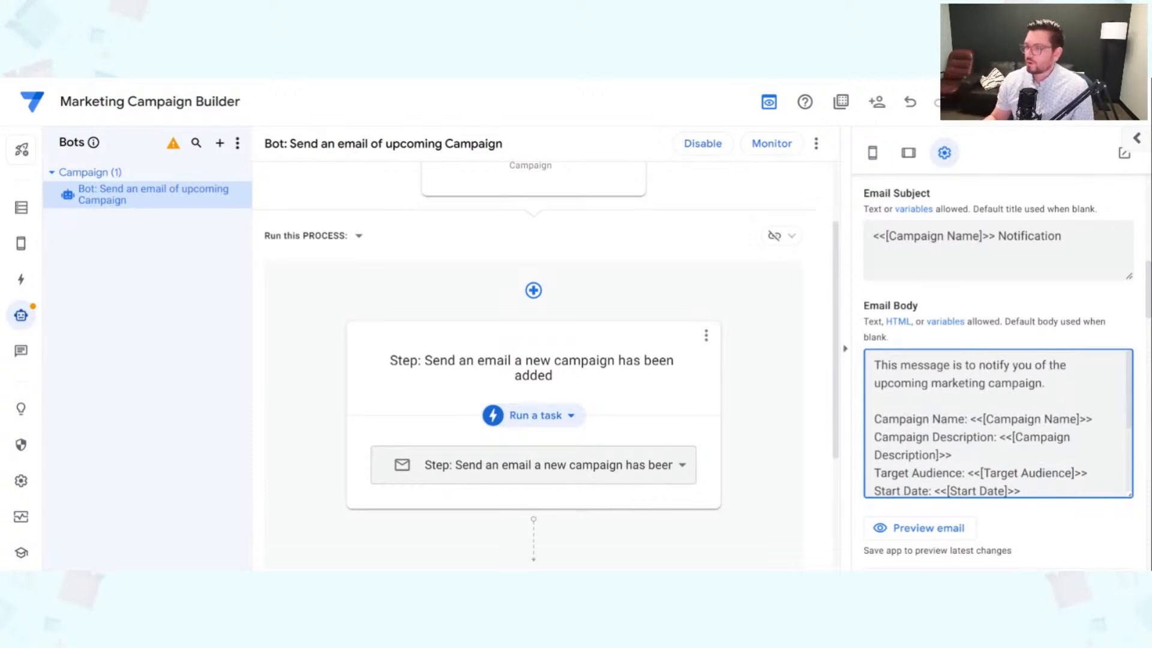
scroll(998, 423, "down", 2)
scroll(997, 424, "up", 2)
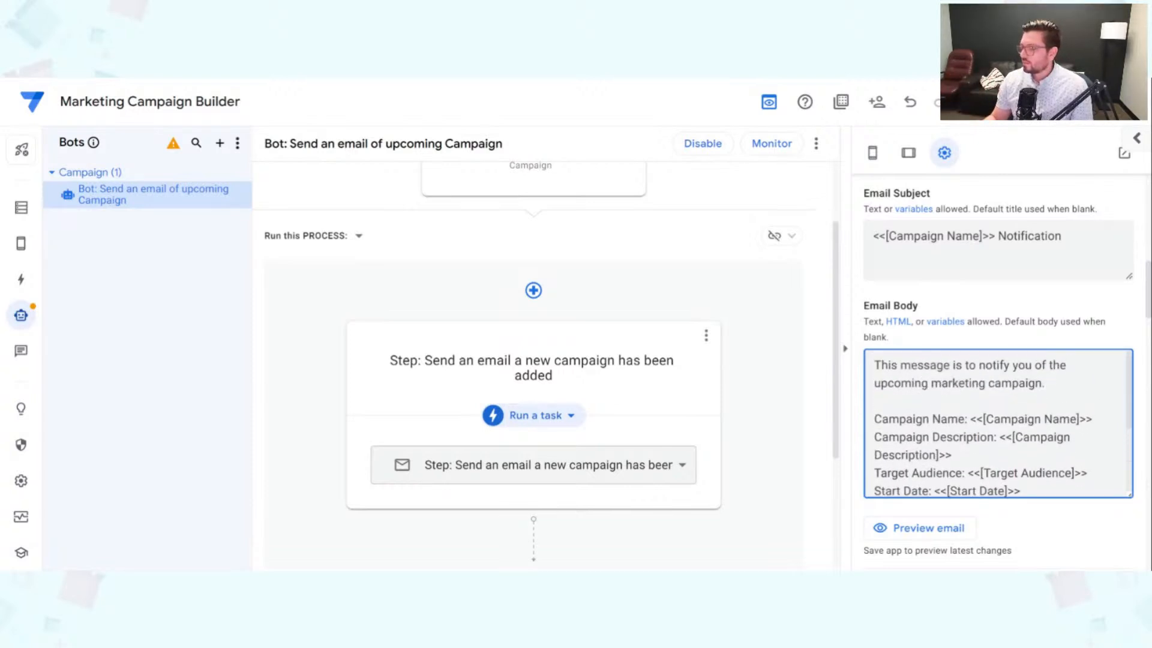
scroll(1044, 352, "up", 2)
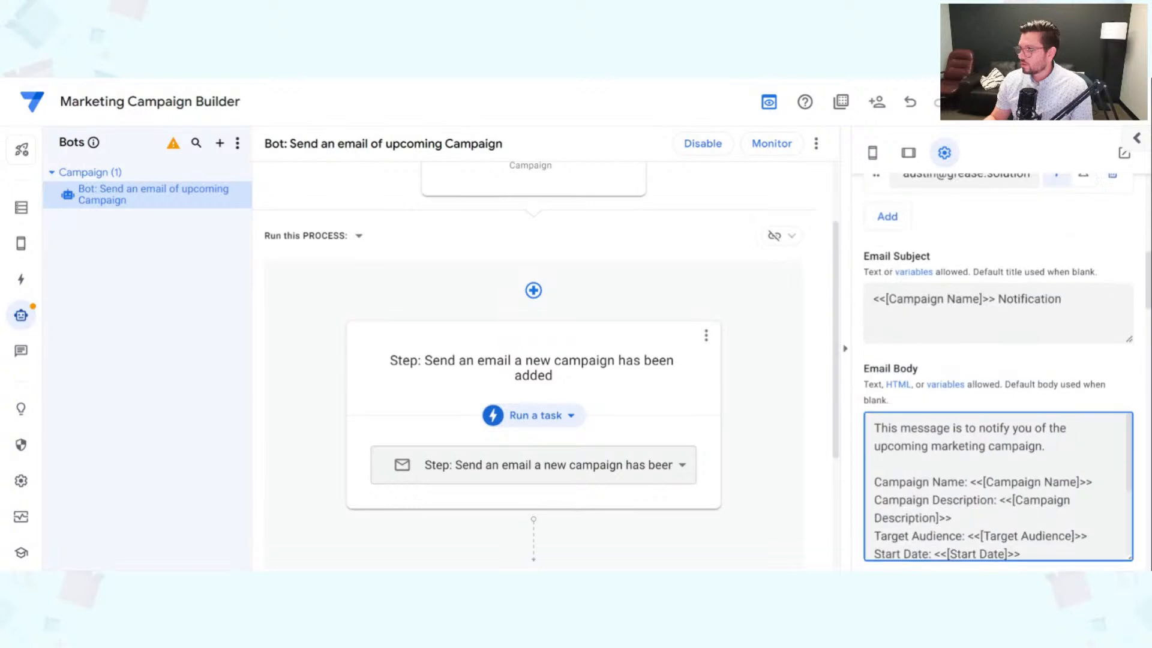
key("Return")
key("Return")
type("Hi <<>>")
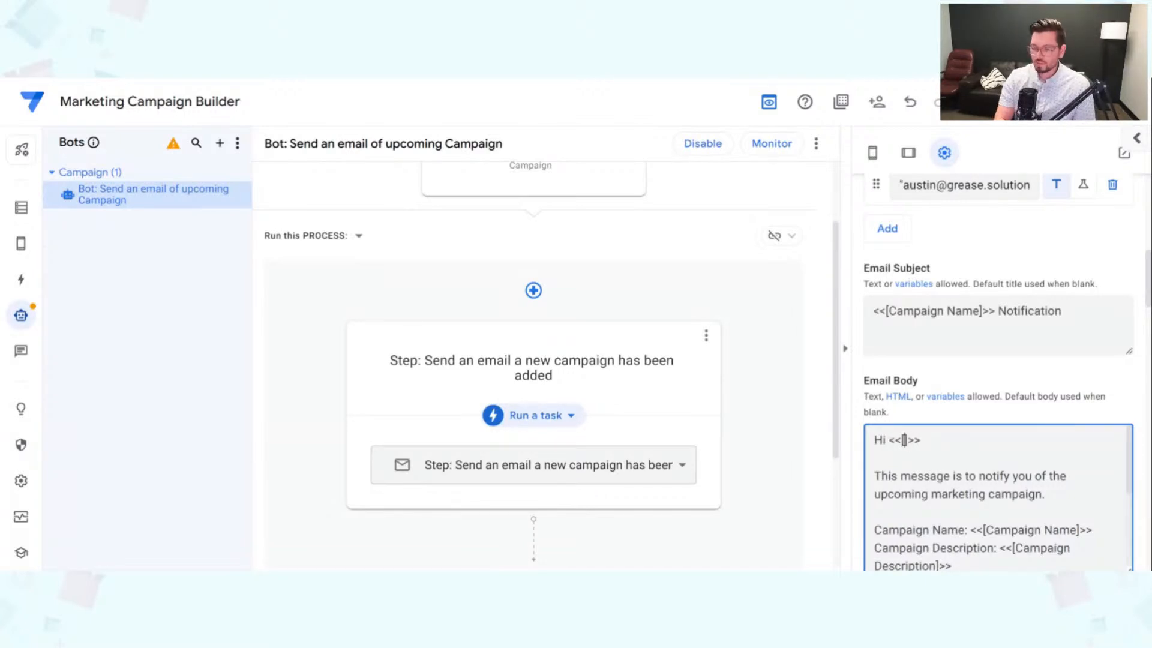
type("[Assigned To")
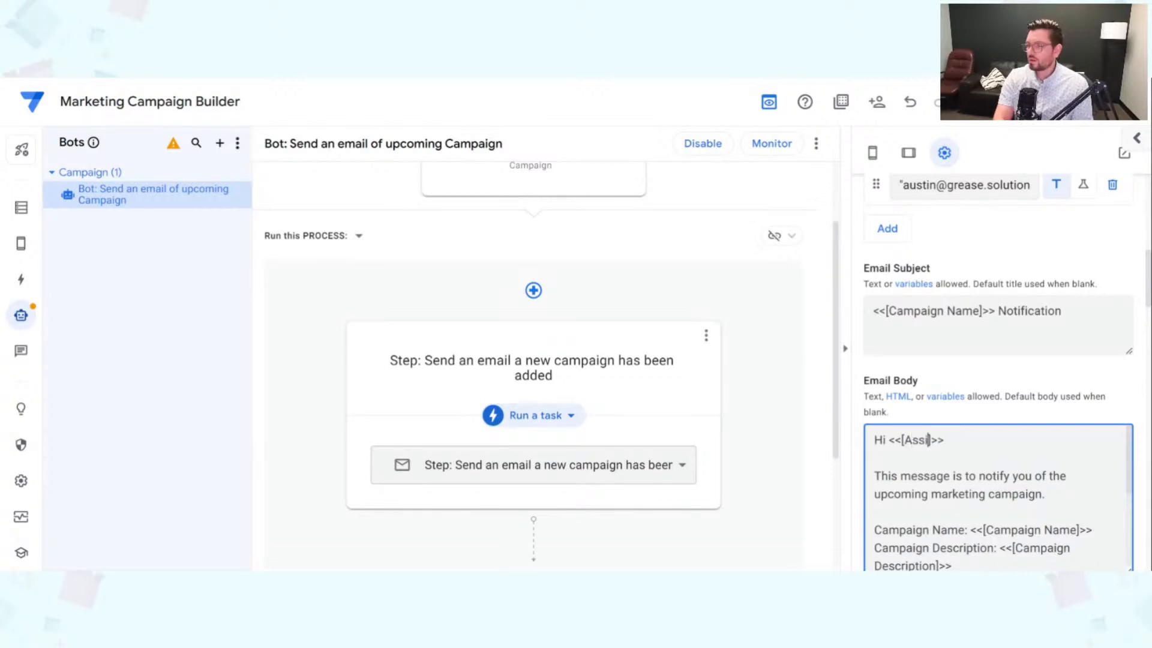
left_click(1045, 405)
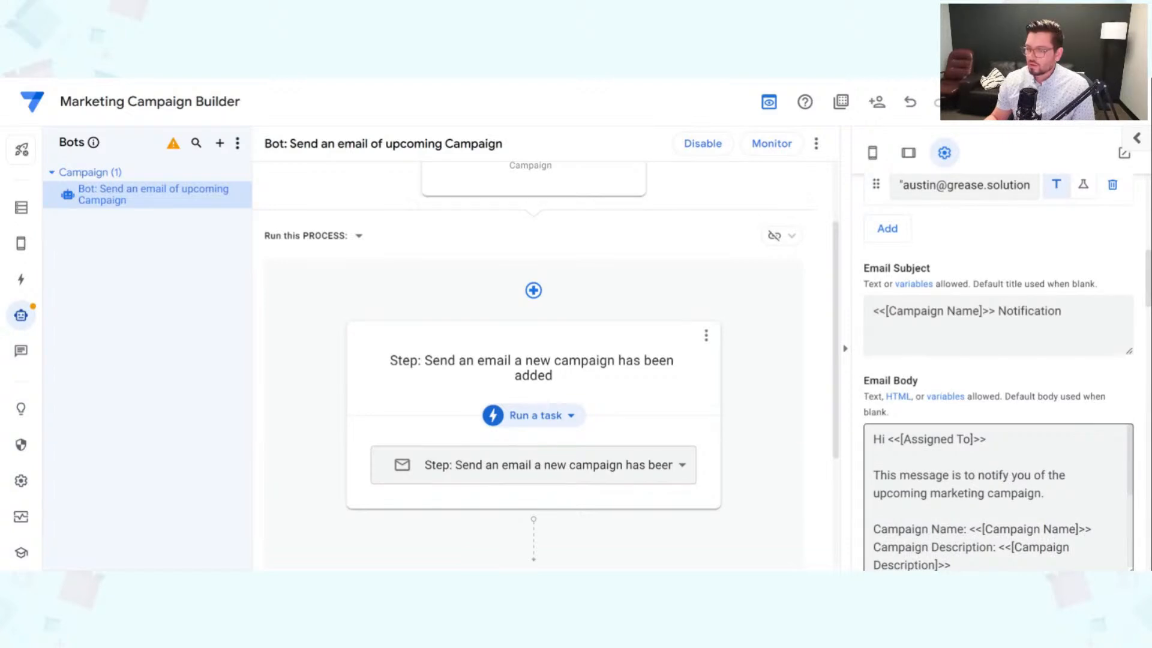
Review the finished email body and save the app.
scroll(996, 498, "down", 2)
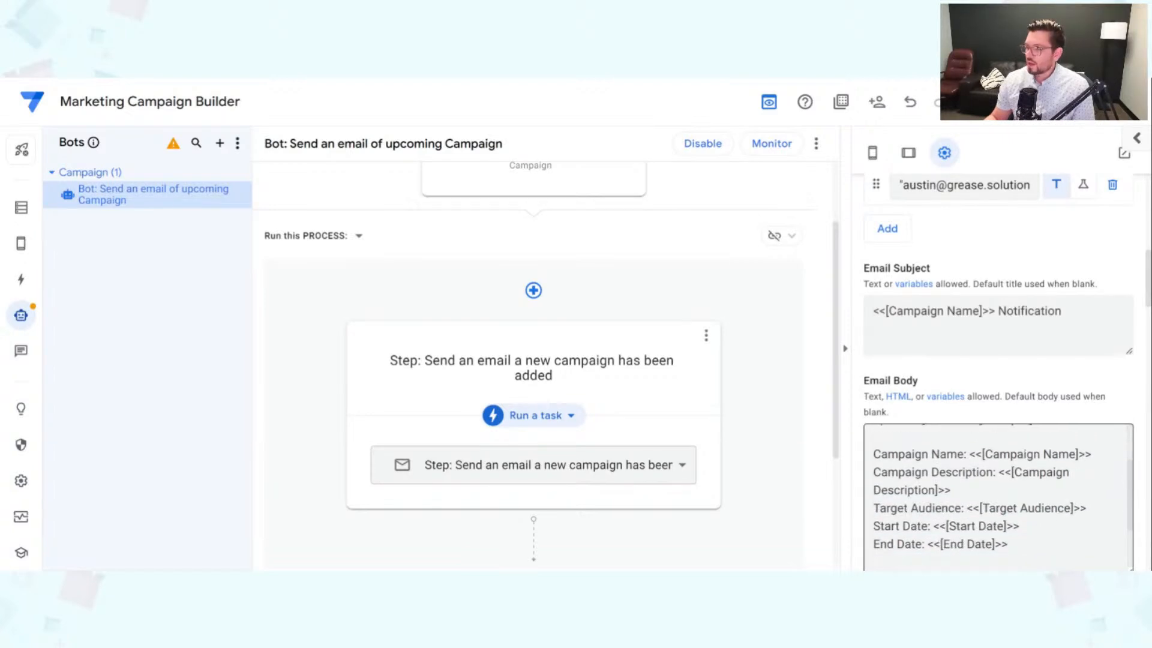
scroll(1067, 461, "down", 2)
scroll(1067, 461, "up", 6)
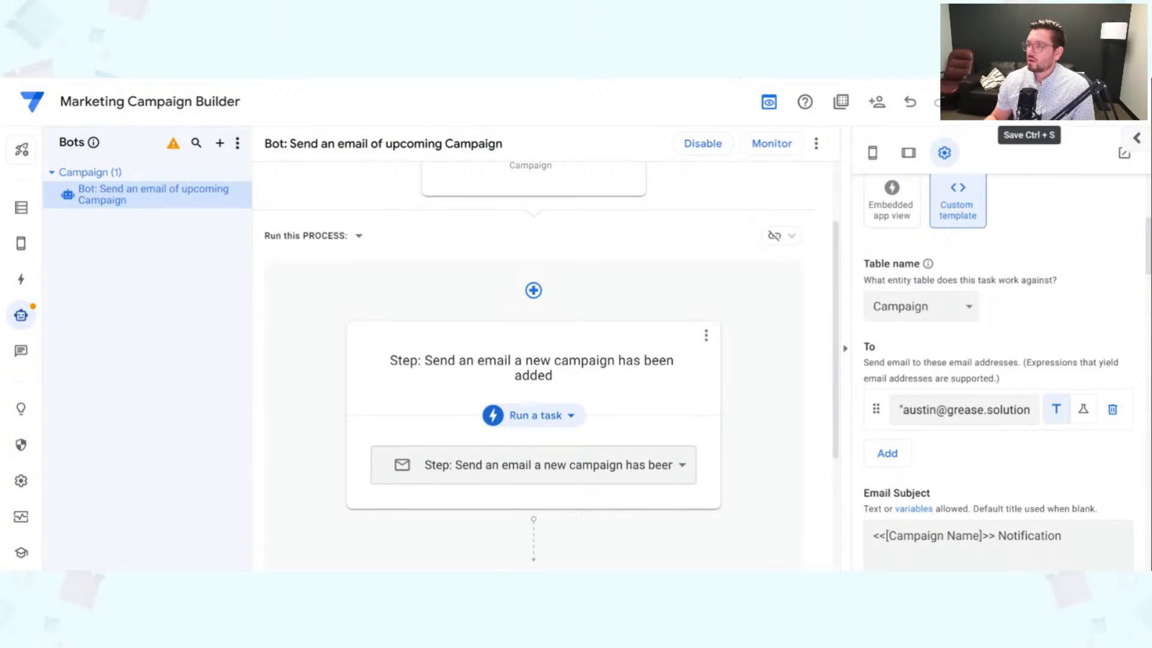
left_click(1024, 102)
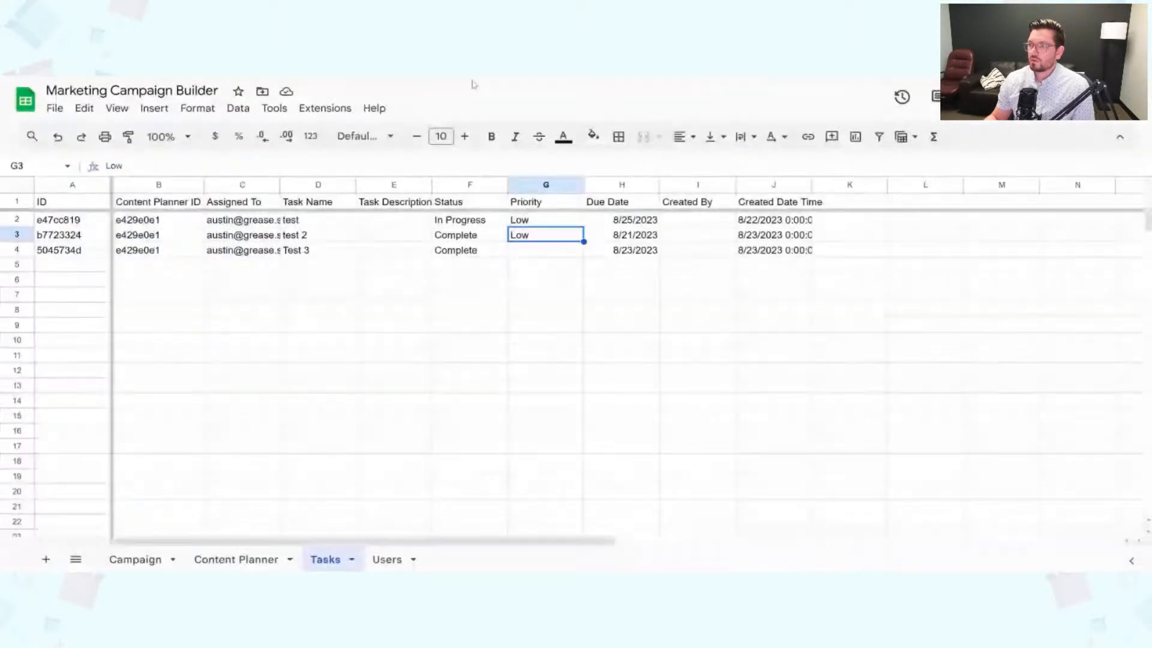
In the Campaign sheet of the Google Sheets file, place an empty column between Target Audience and Start Date.
left_click(135, 556)
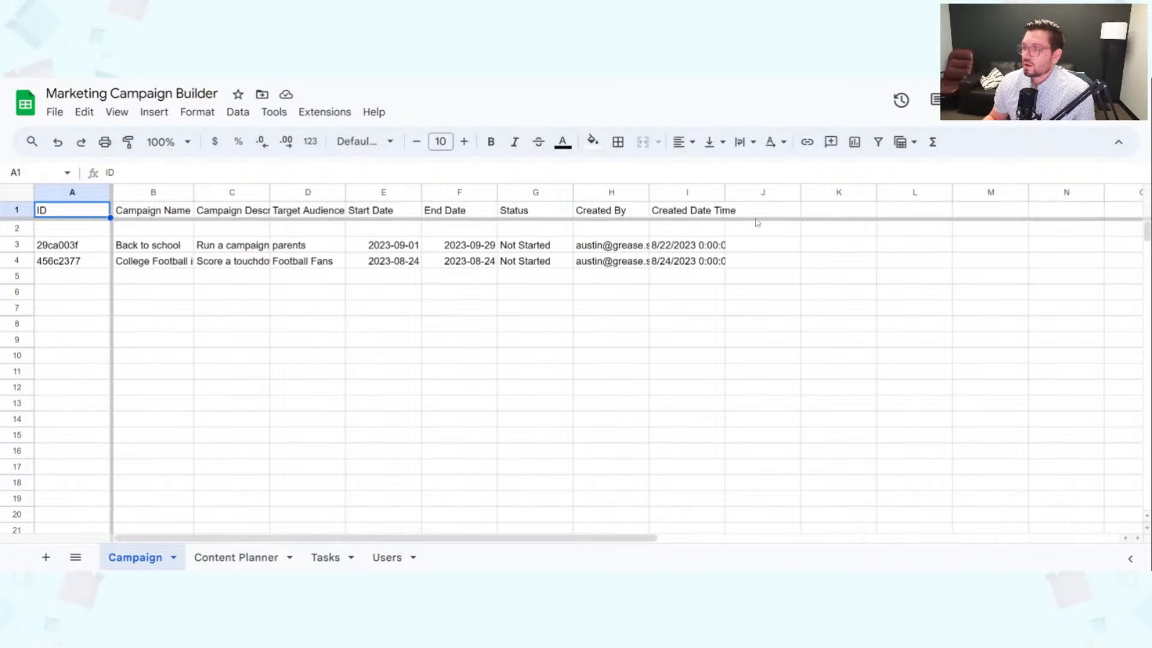
left_click(763, 192)
left_click_drag(763, 192, 376, 215)
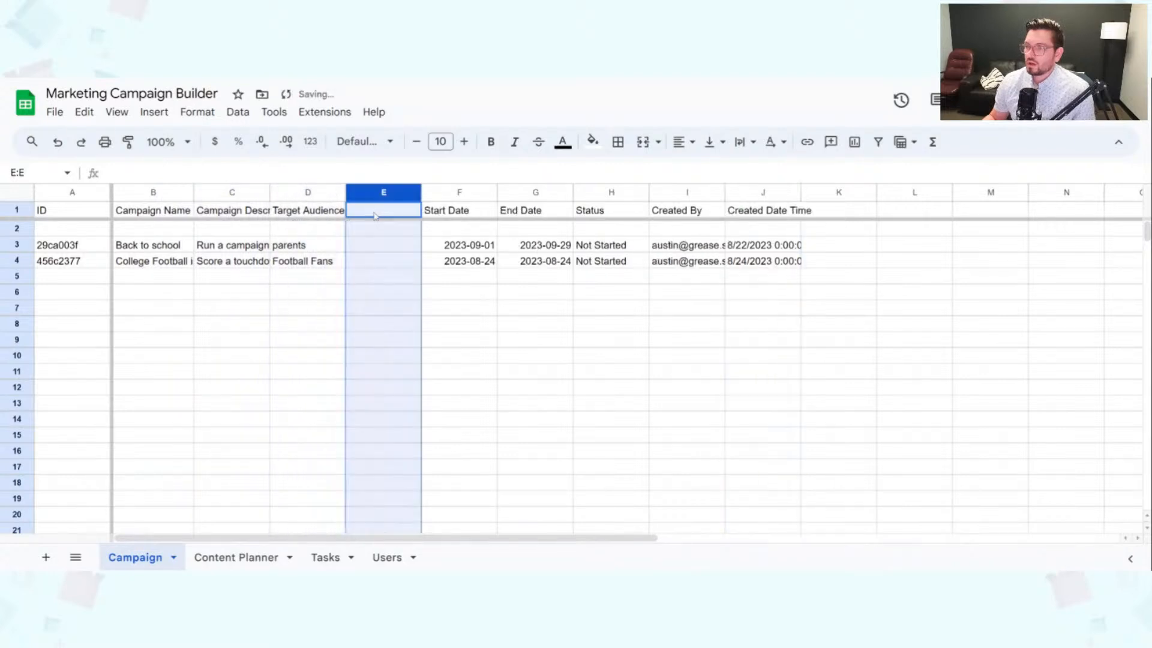
Label the empty column between Target Audience and Start Date "Assigned To" in the header row.
left_click(375, 216)
type("Assi")
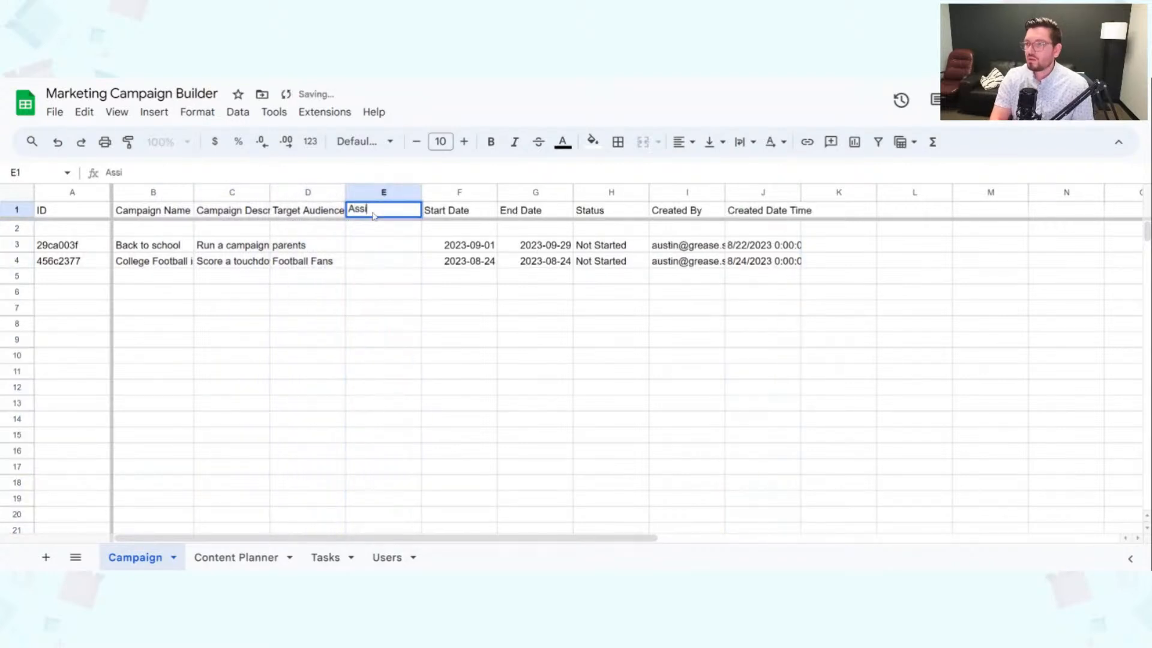
type("gned To")
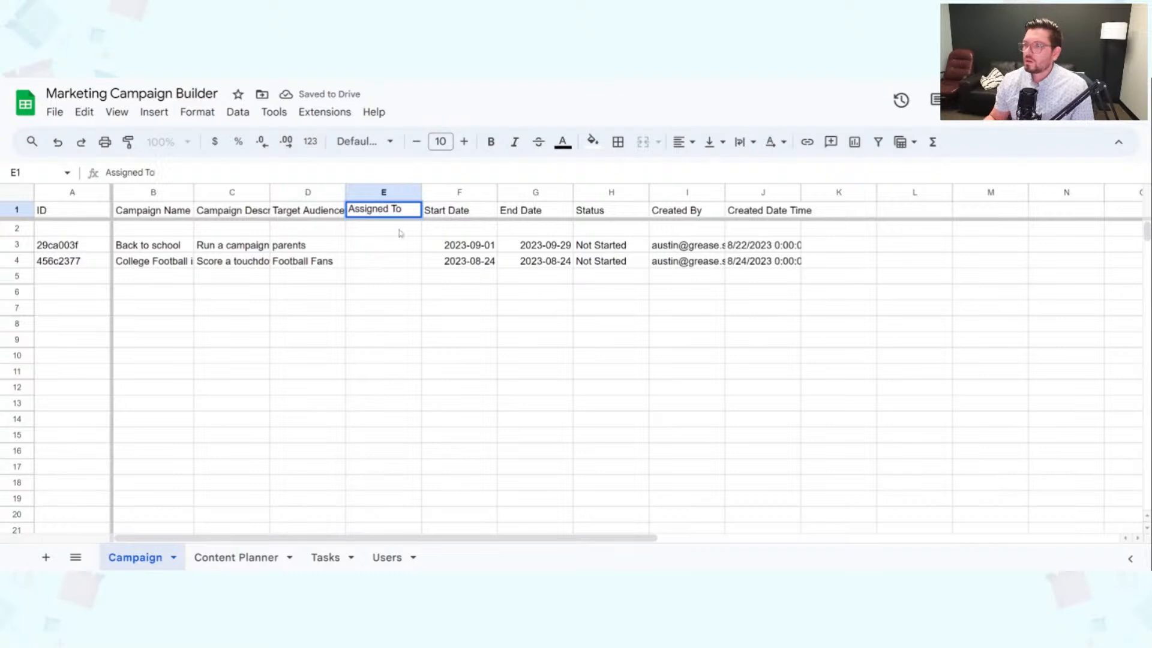
left_click(402, 278)
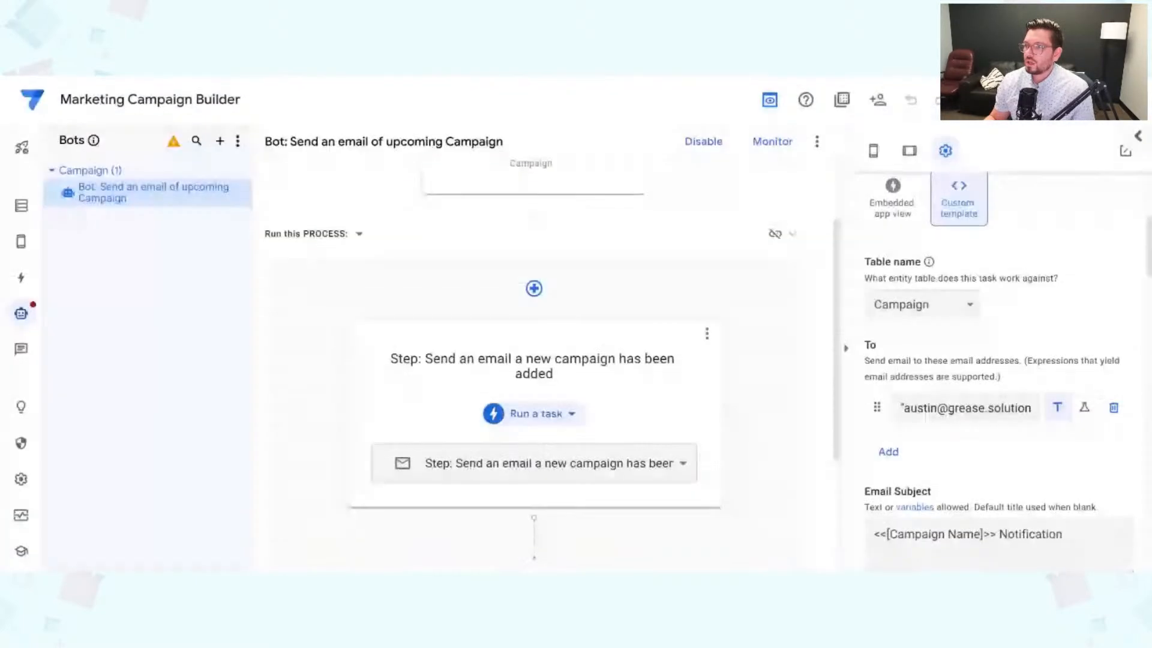
In AppSheet, regenerate the Campaign table's column structure from its data source.
left_click(21, 207)
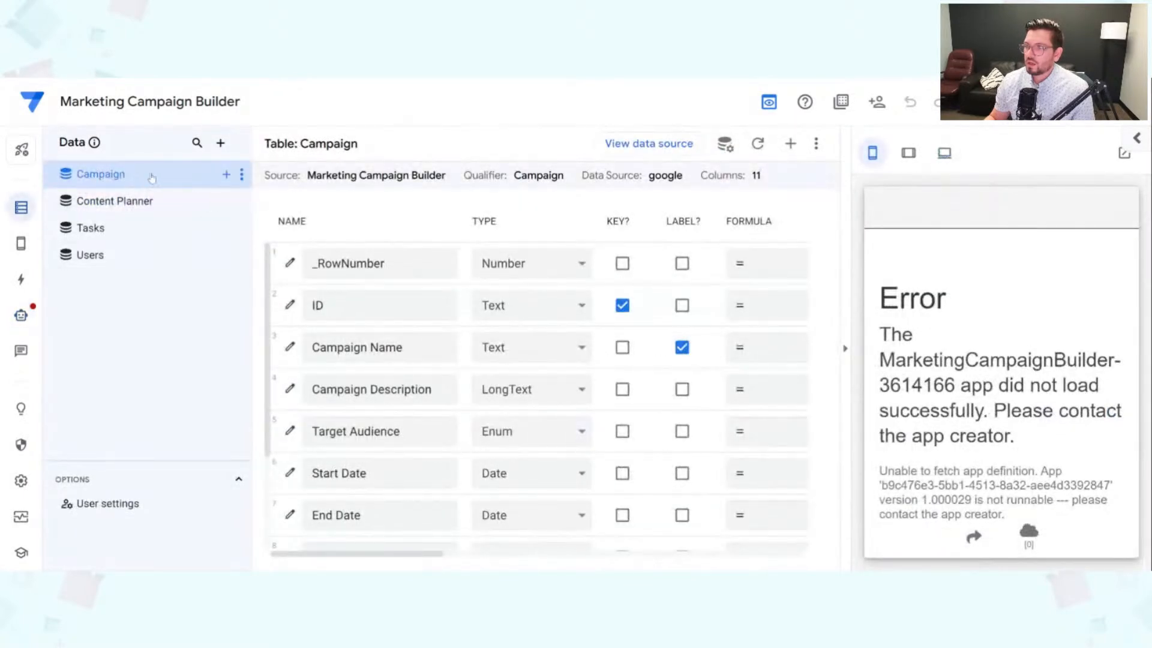
left_click(758, 142)
left_click(795, 225)
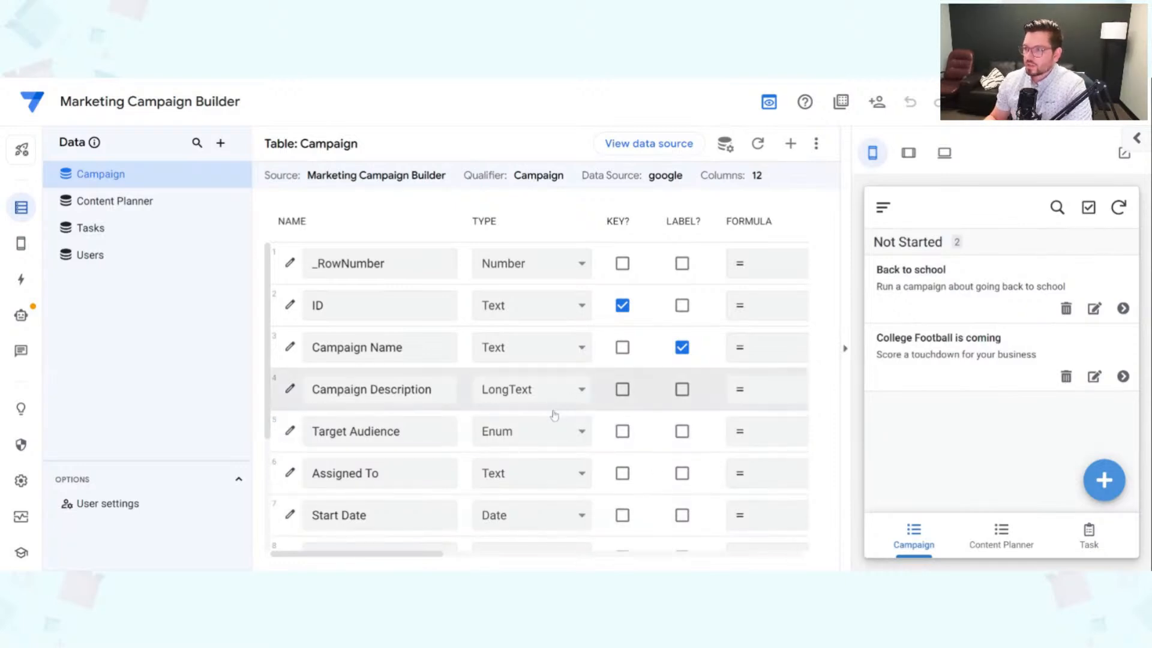
Change the Campaign table's Assigned To column to type Ref with Users as its source table.
scroll(553, 412, "down", 2)
scroll(552, 415, "down", 1)
left_click(530, 336)
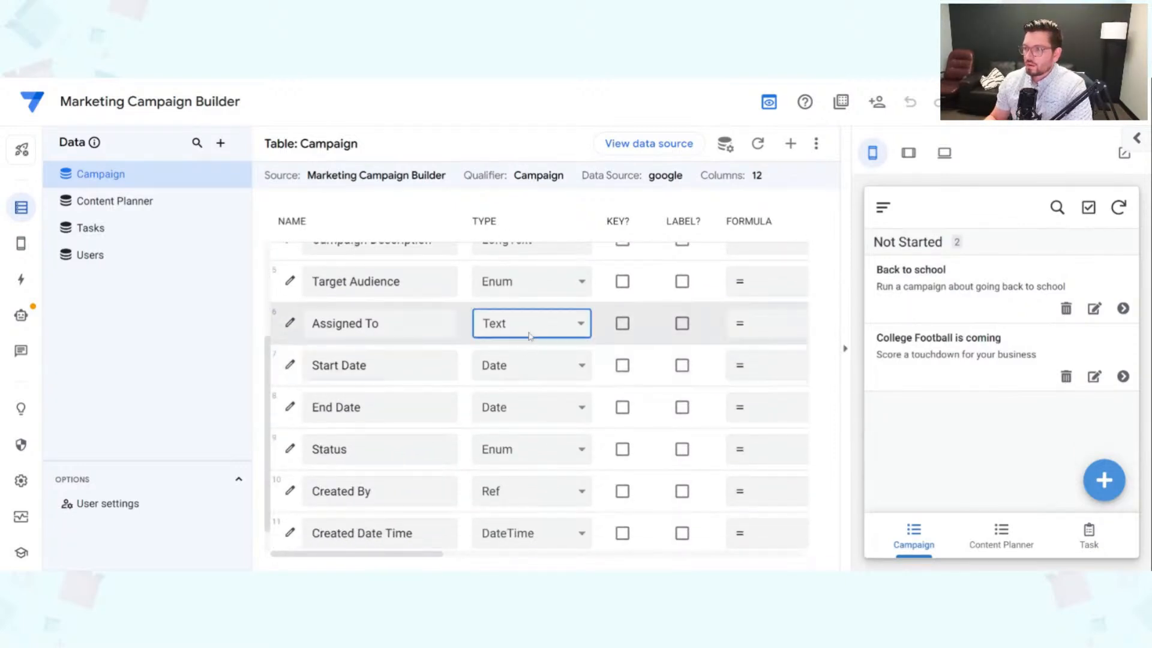
left_click(478, 357)
left_click(530, 459)
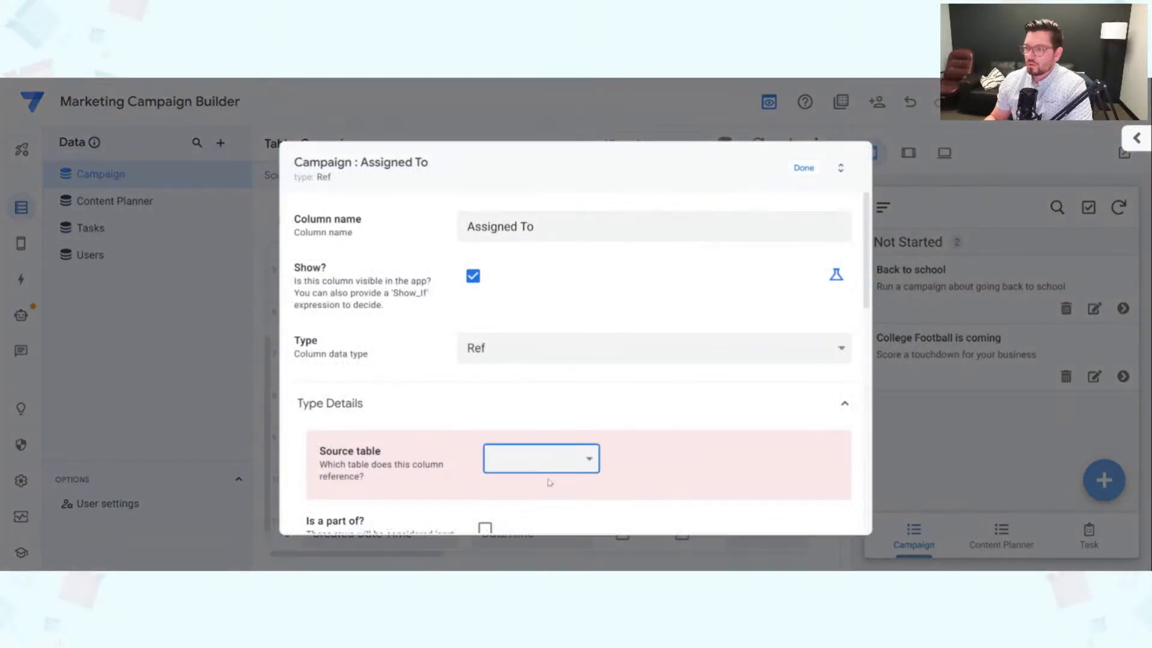
left_click(531, 539)
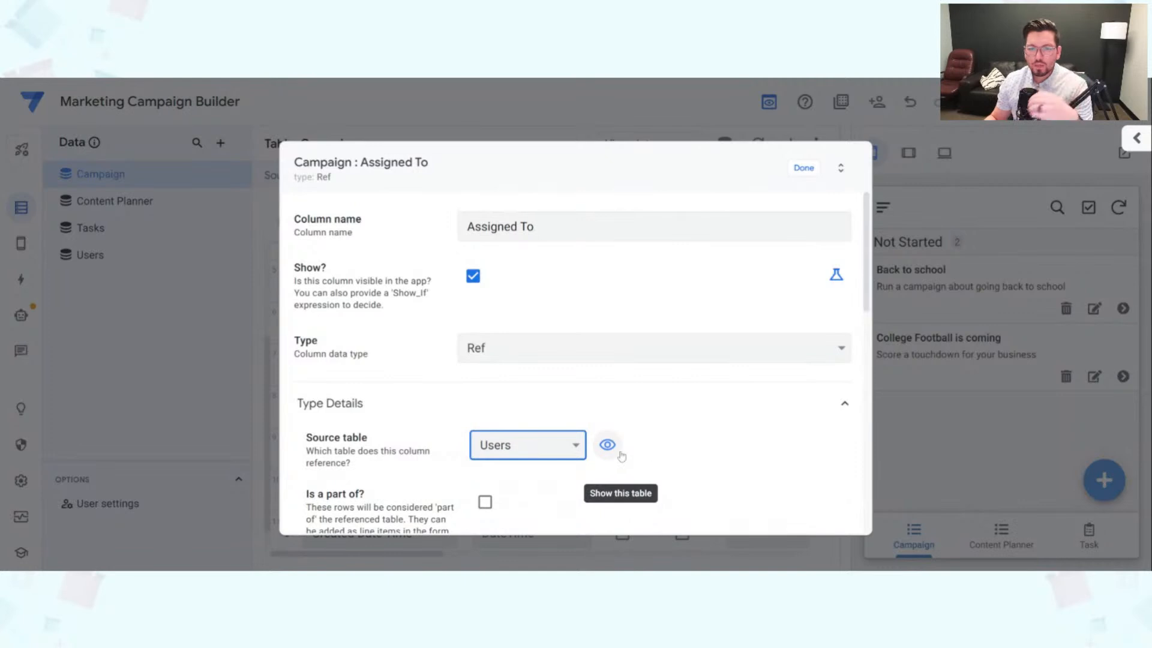
left_click(805, 168)
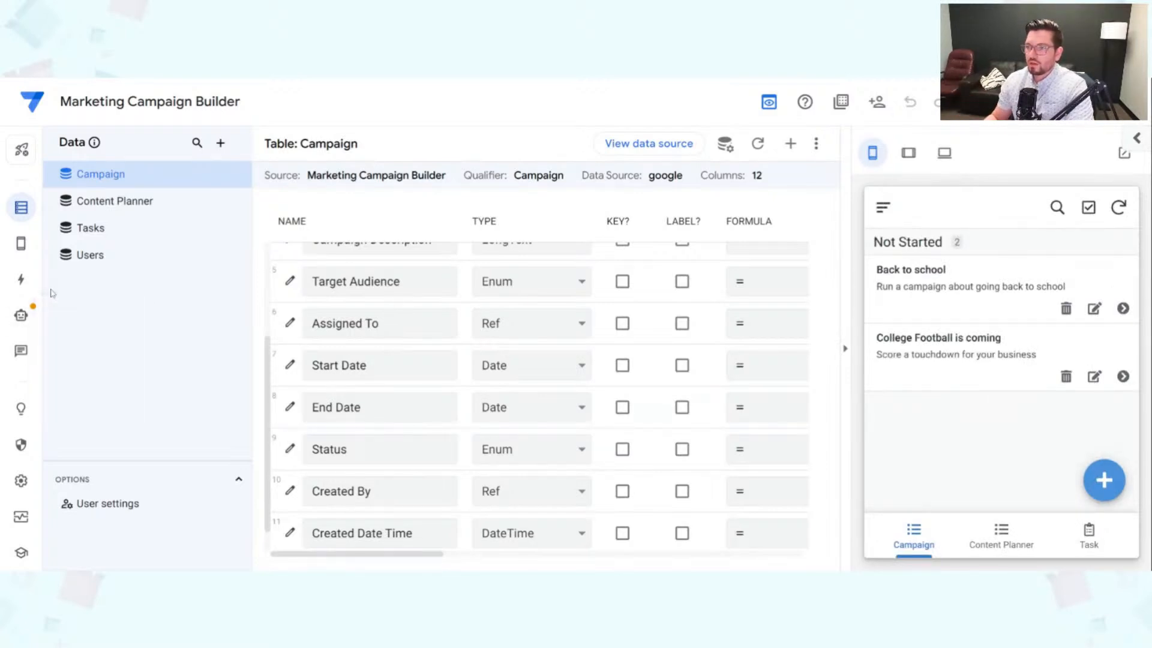
Review the bot's email step, reading through the email body template from greeting to signature.
mouse_move(22, 316)
left_click(75, 313)
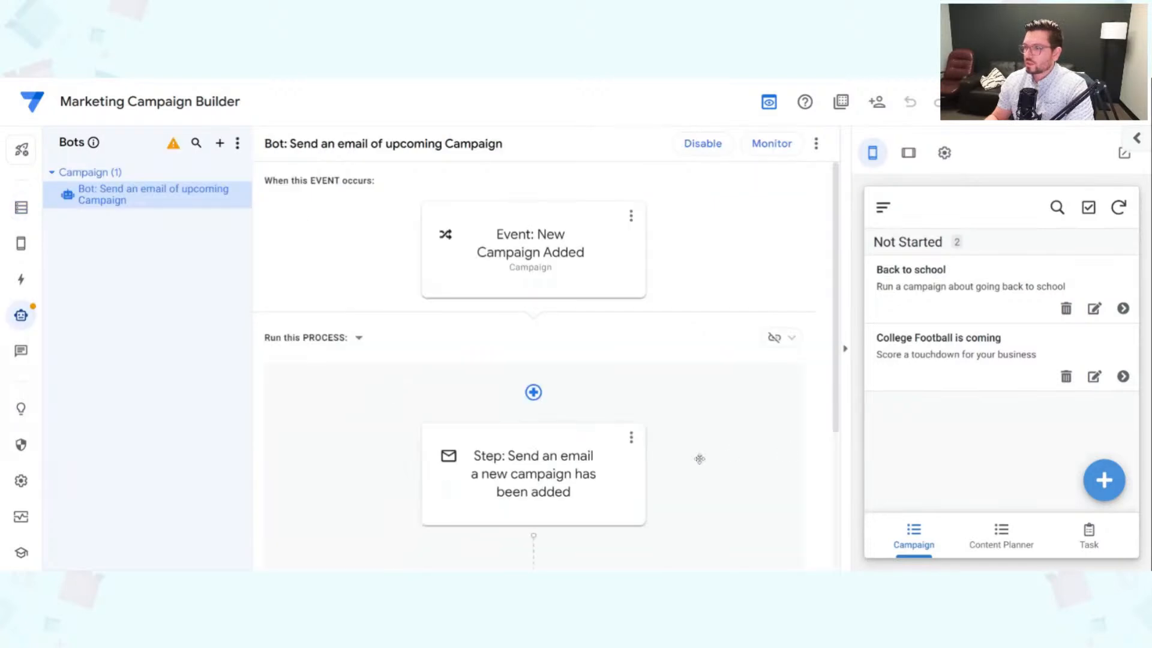
left_click(523, 495)
scroll(998, 372, "down", 6)
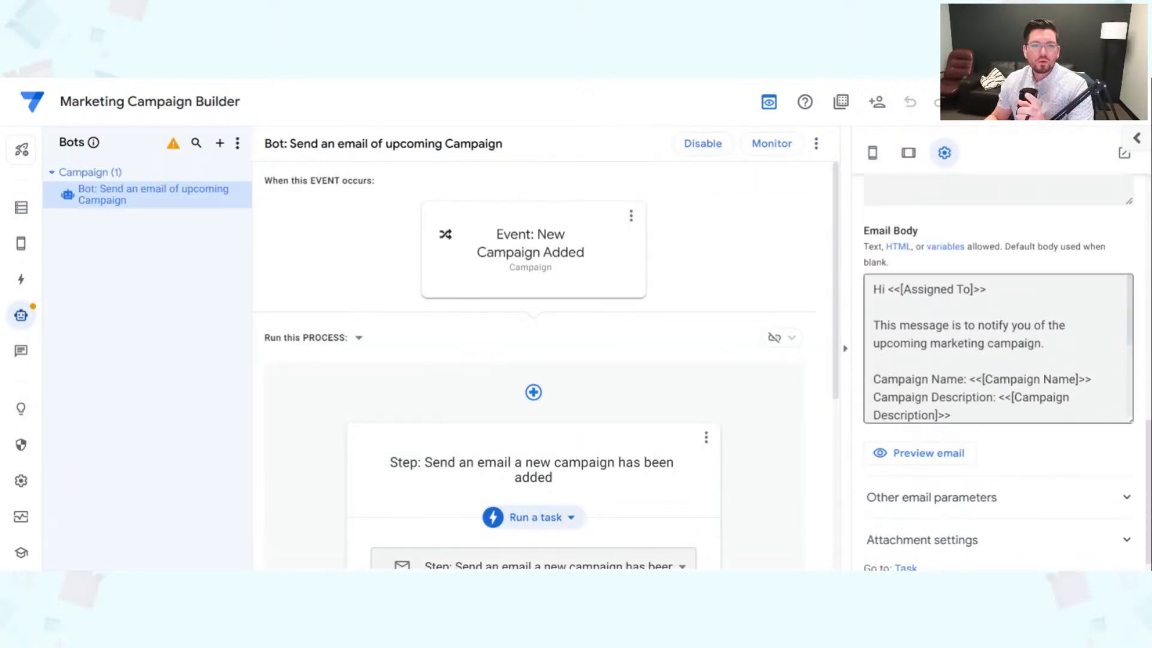
scroll(997, 348, "down", 3)
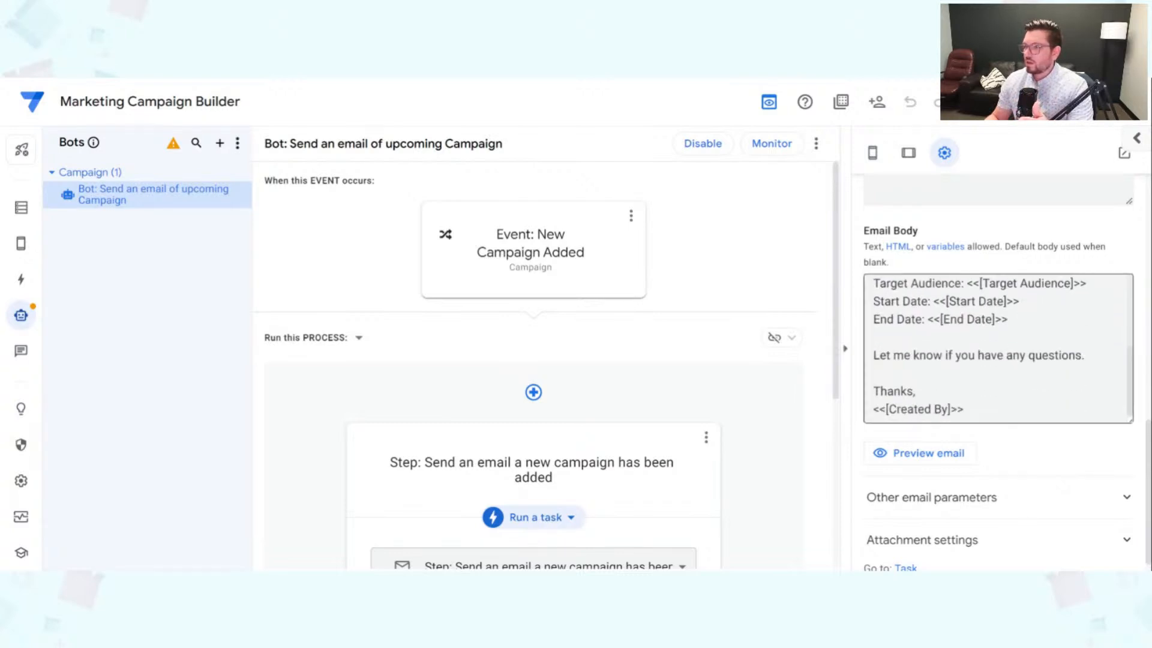
scroll(998, 348, "up", 3)
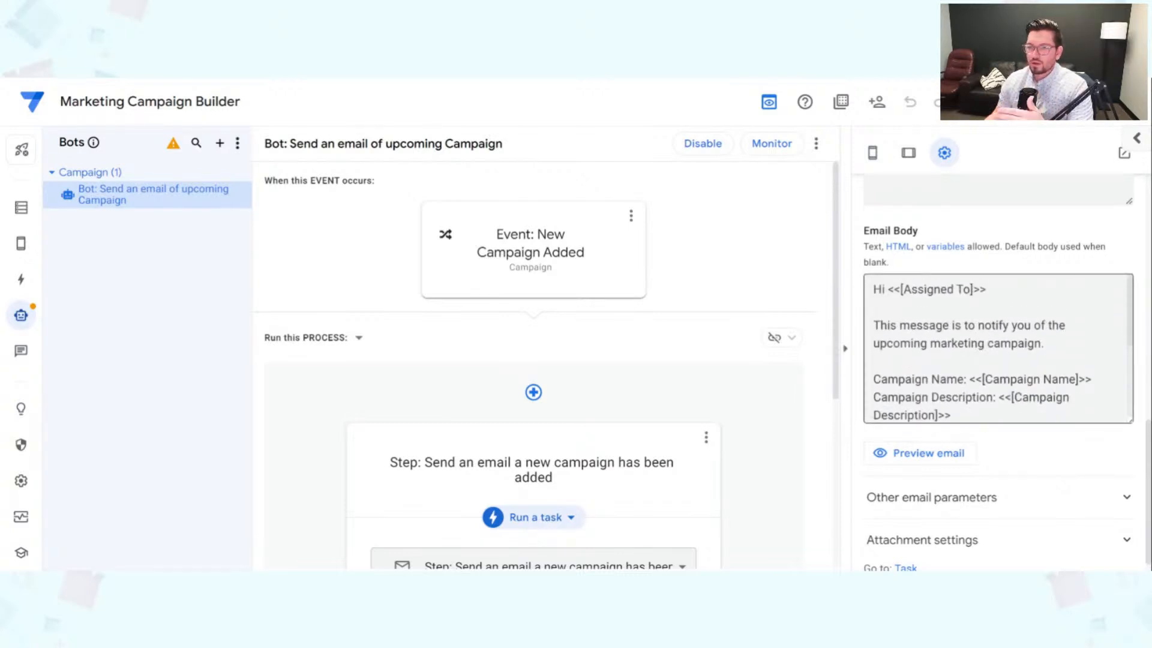
scroll(998, 348, "down", 3)
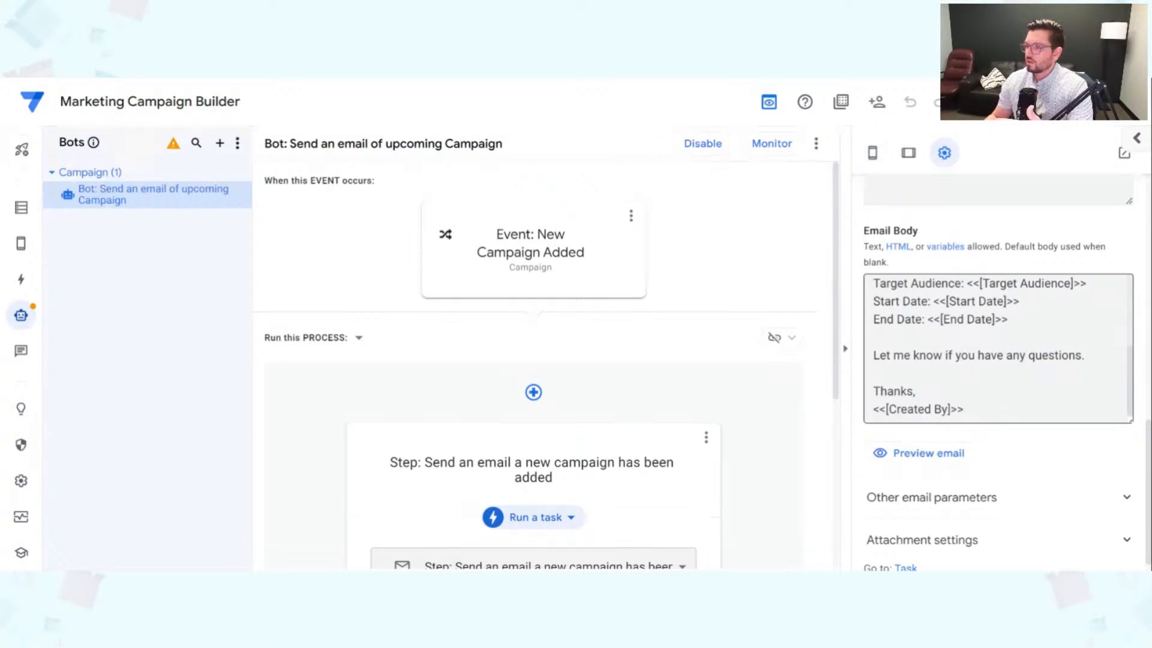
scroll(997, 348, "up", 3)
scroll(1020, 496, "up", 5)
scroll(1034, 486, "up", 5)
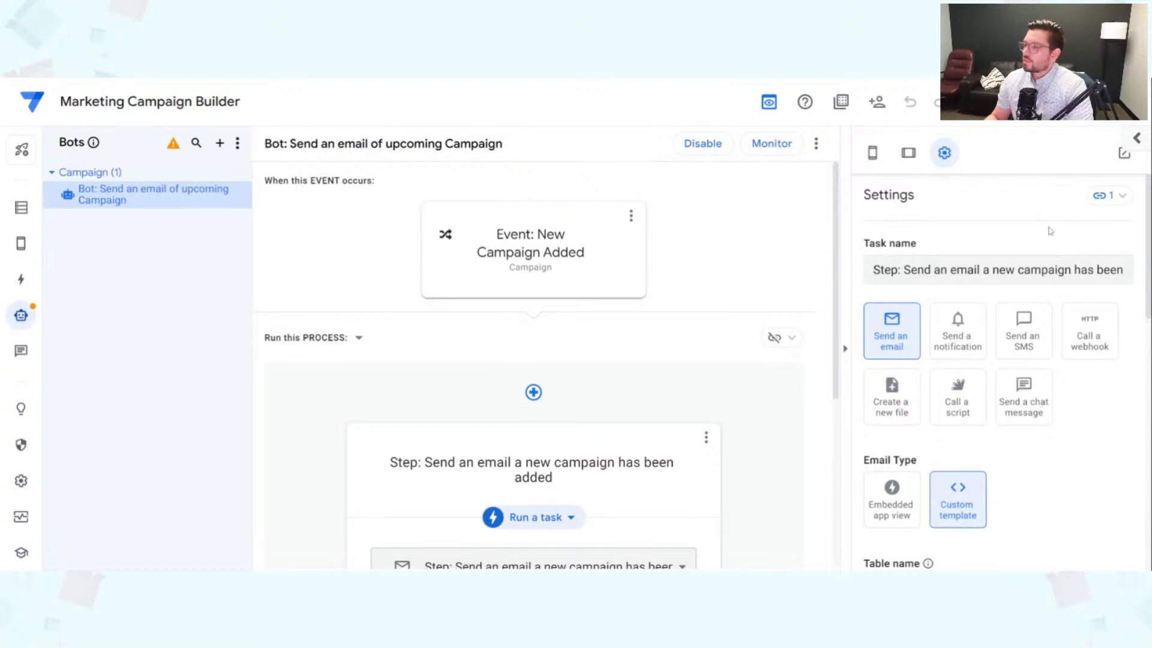
Start a new campaign in the app preview with name "Test", description "Test Description" and target audience Football Fans.
left_click(873, 154)
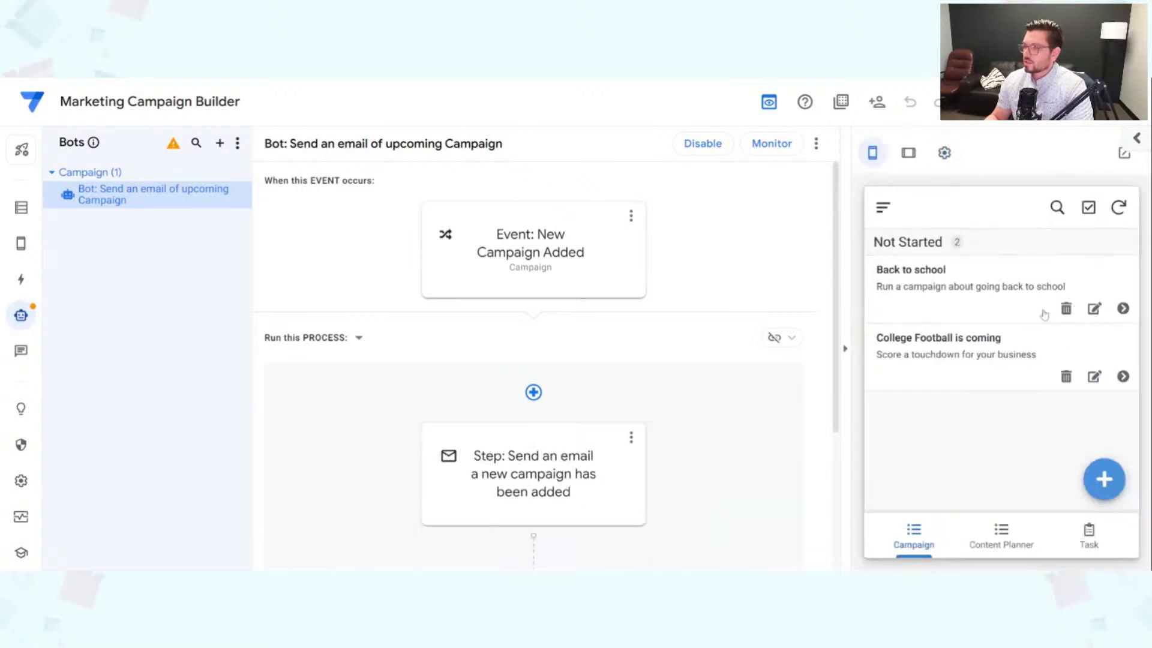
left_click(1102, 480)
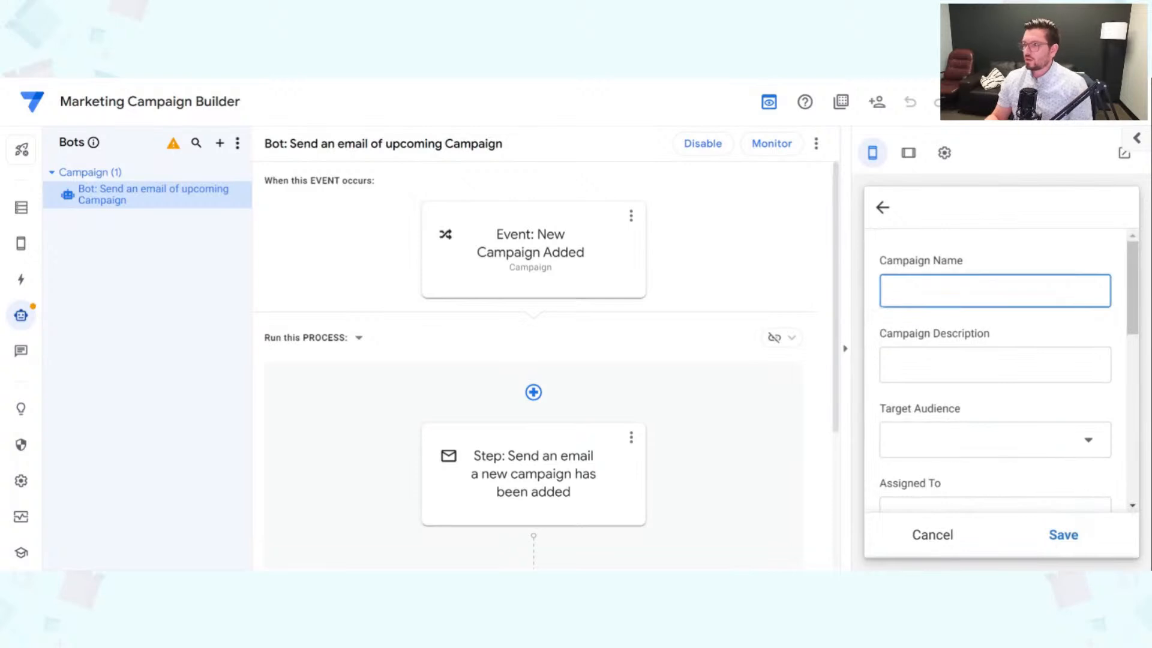
type("Test")
key("Tab")
type("T")
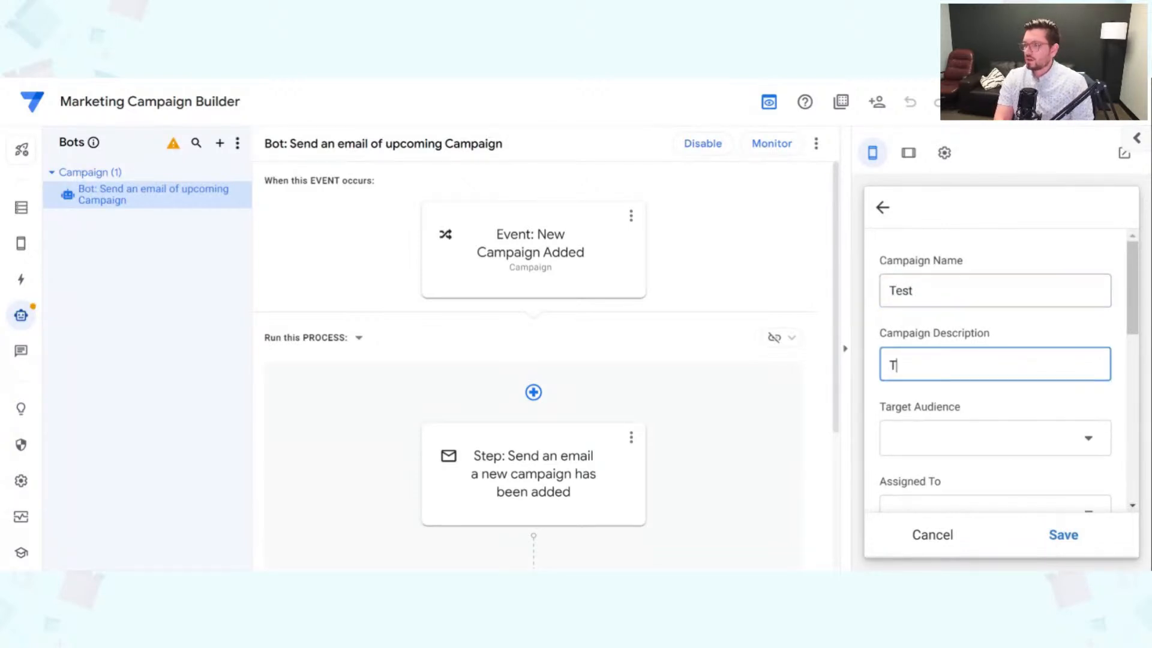
type("est Description")
left_click(1016, 442)
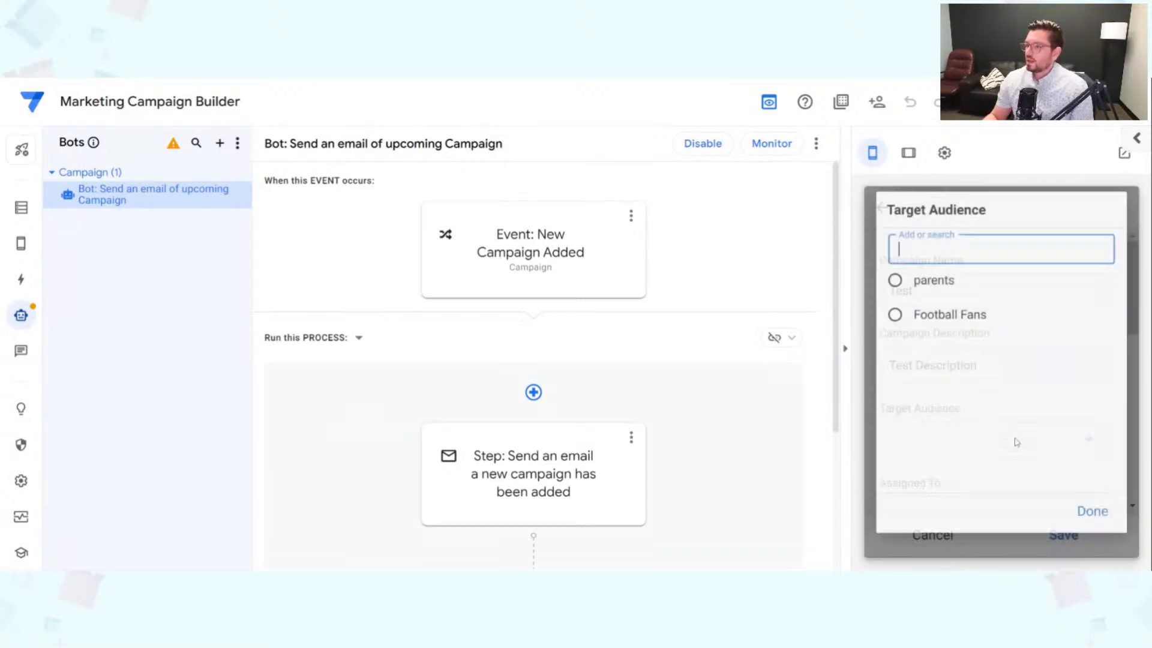
left_click(978, 327)
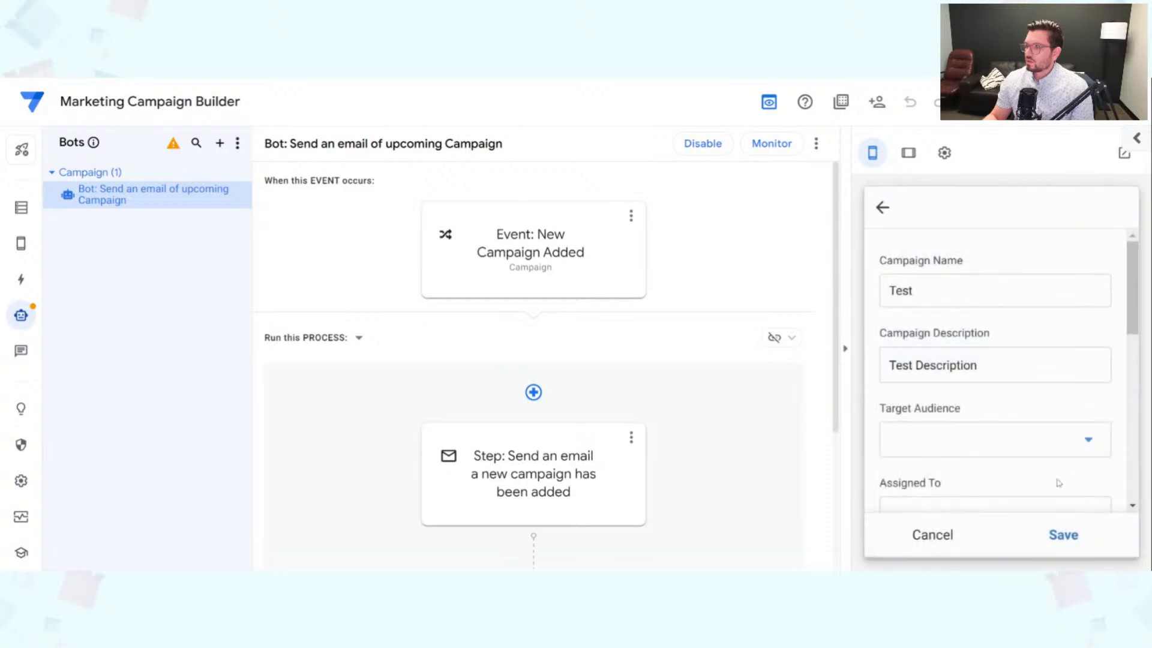
Assign the test campaign to the first listed user, set its status to Not Started, then save and sync it.
scroll(1025, 404, "down", 4)
left_click(945, 295)
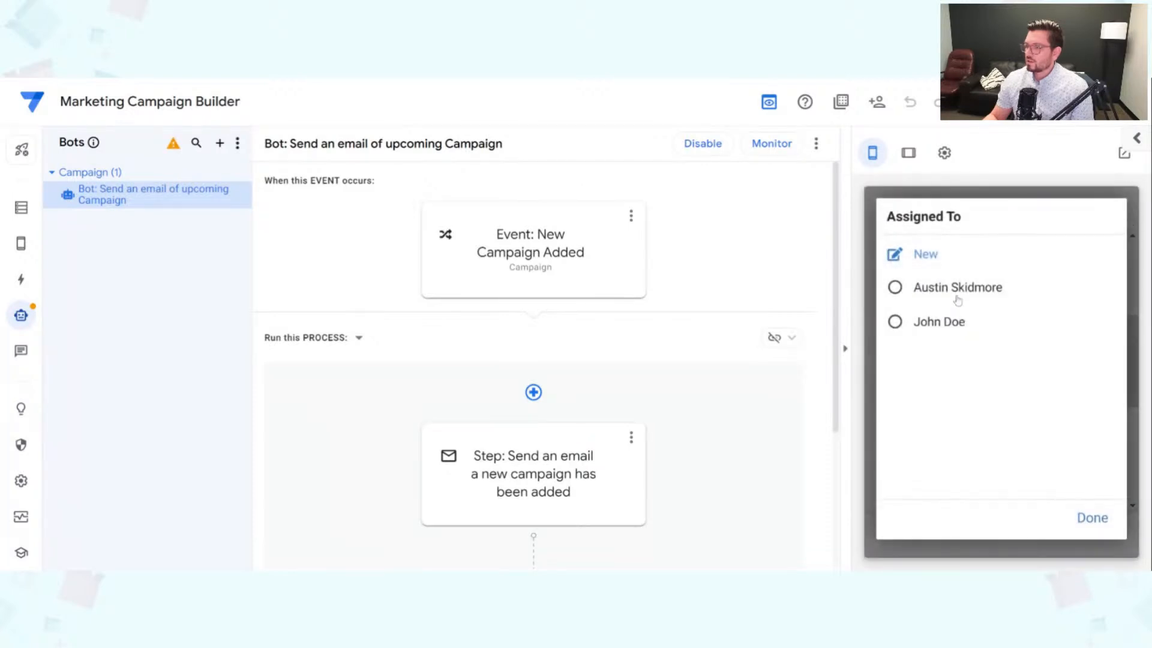
left_click(955, 290)
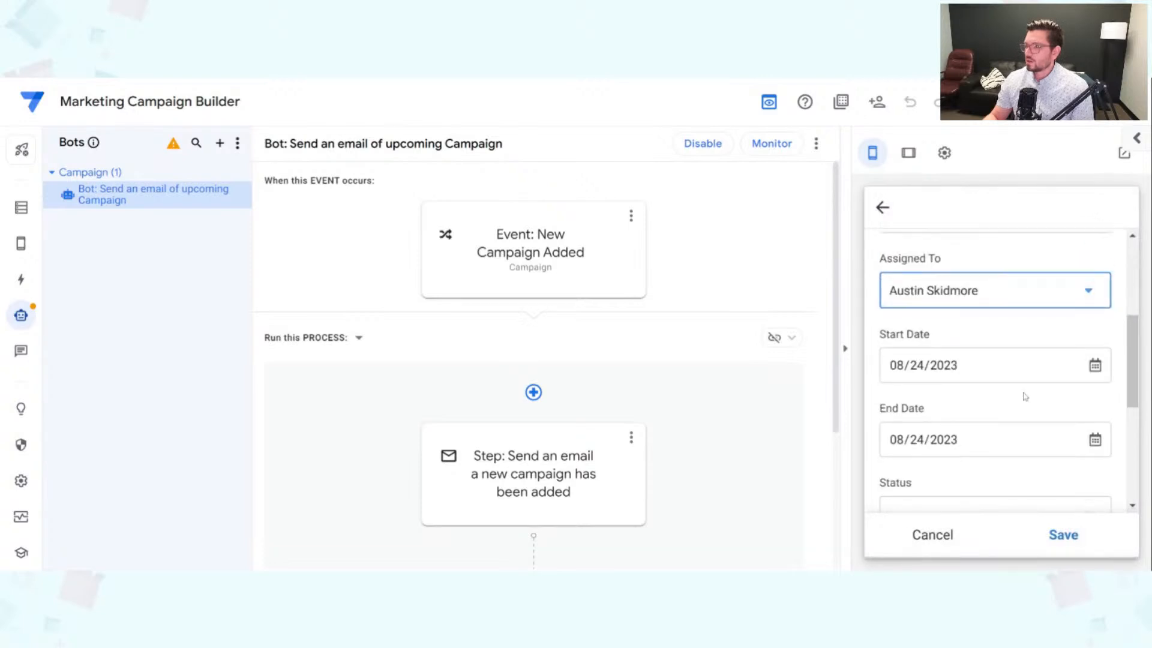
scroll(1046, 420, "down", 1)
left_click(976, 440)
left_click(951, 297)
scroll(996, 442, "down", 3)
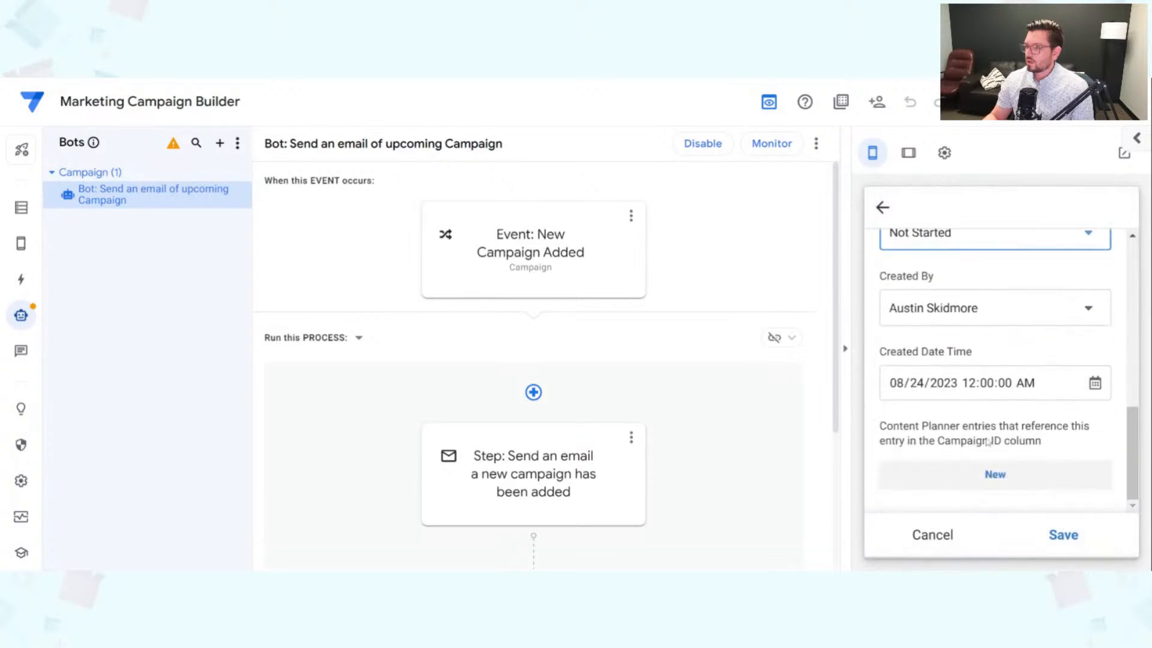
left_click(1063, 535)
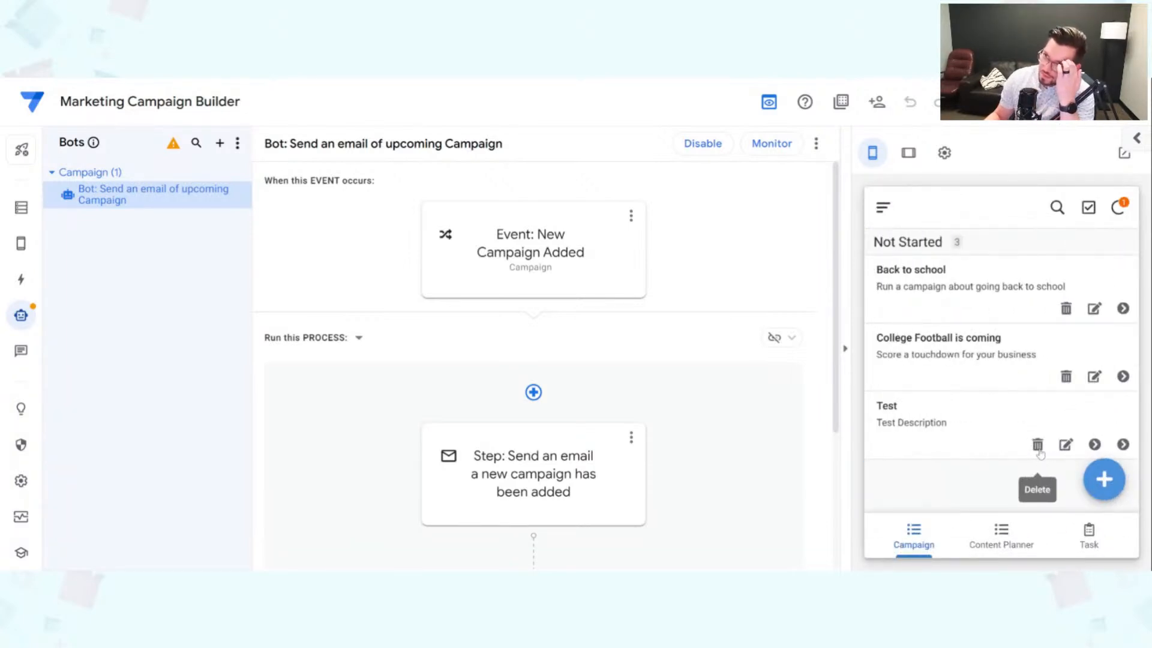
left_click(1119, 210)
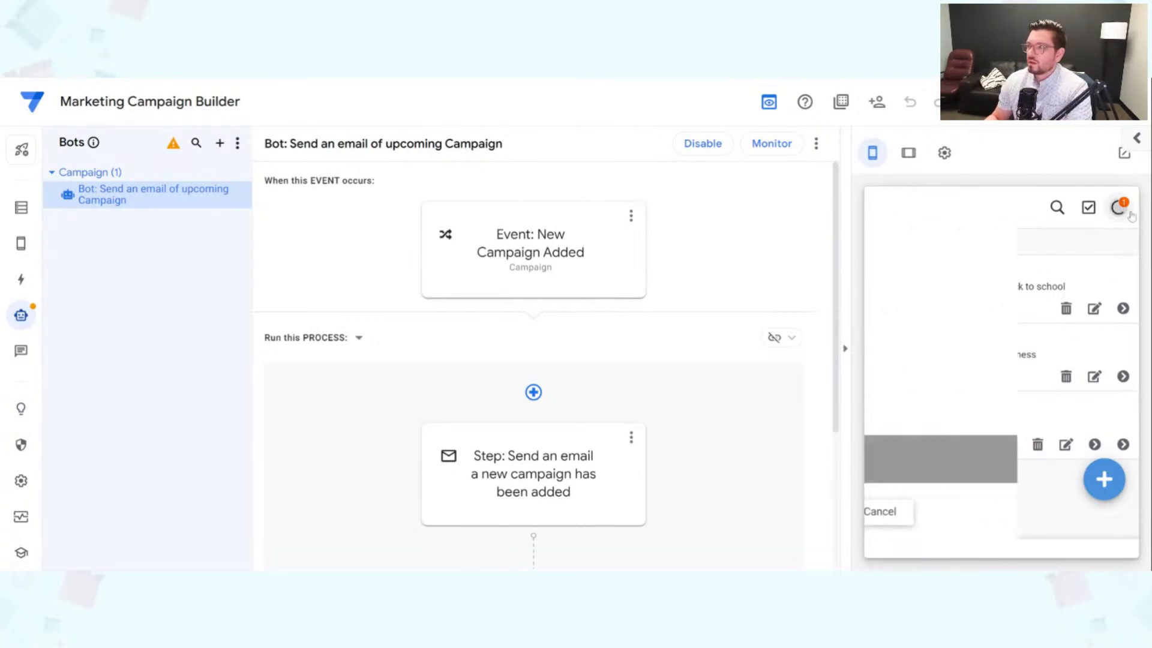
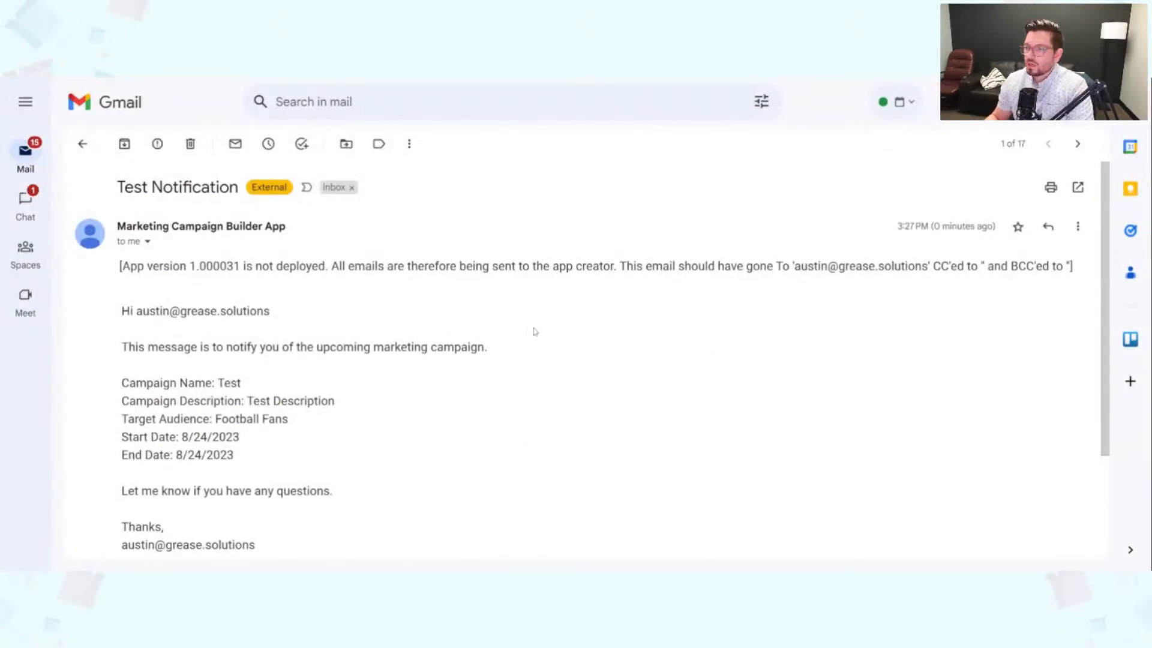
In Gmail, examine the received Test Notification email, checking the greeting, campaign details, dates and signature.
scroll(535, 331, "down", 1)
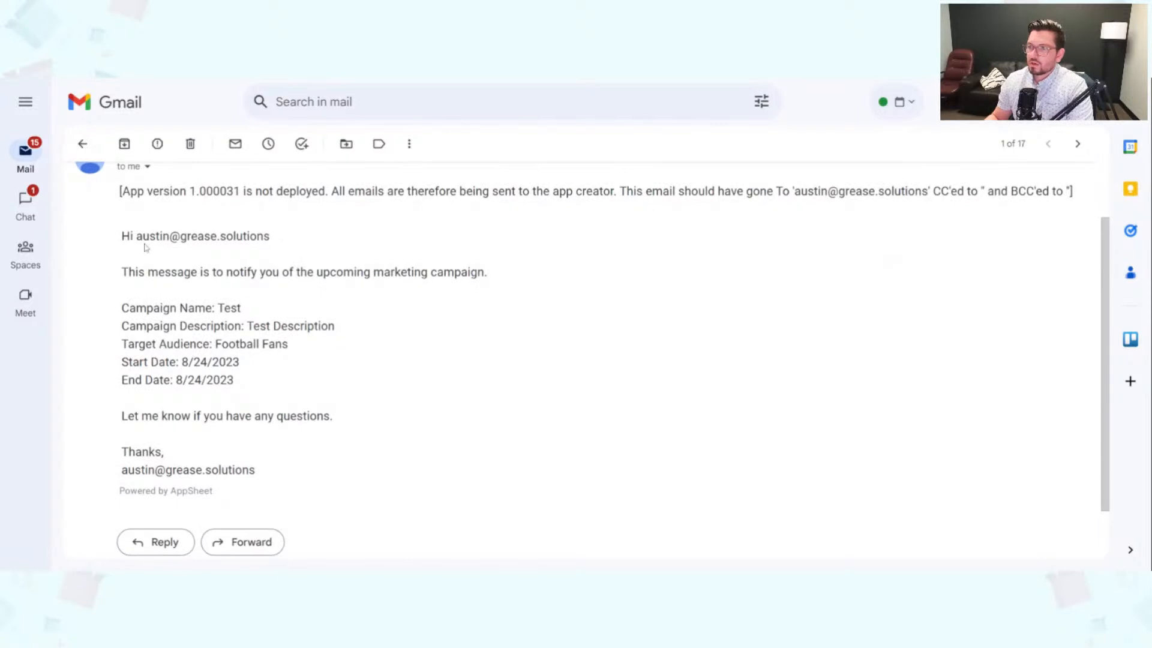
left_click_drag(136, 235, 270, 235)
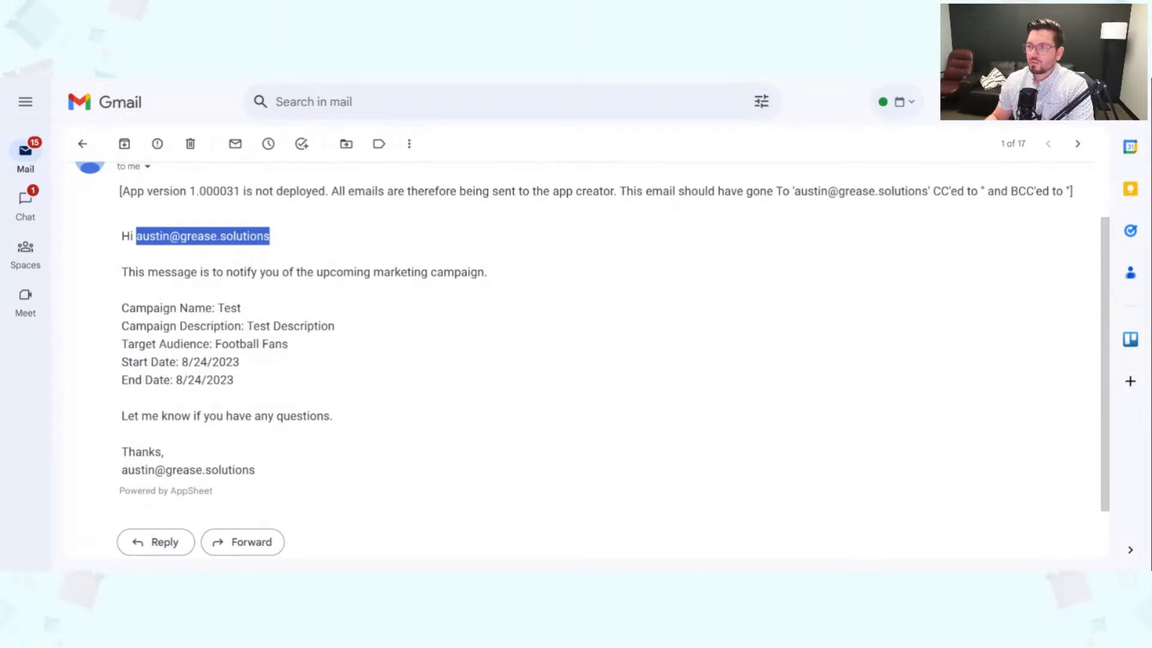
left_click_drag(121, 272, 493, 285)
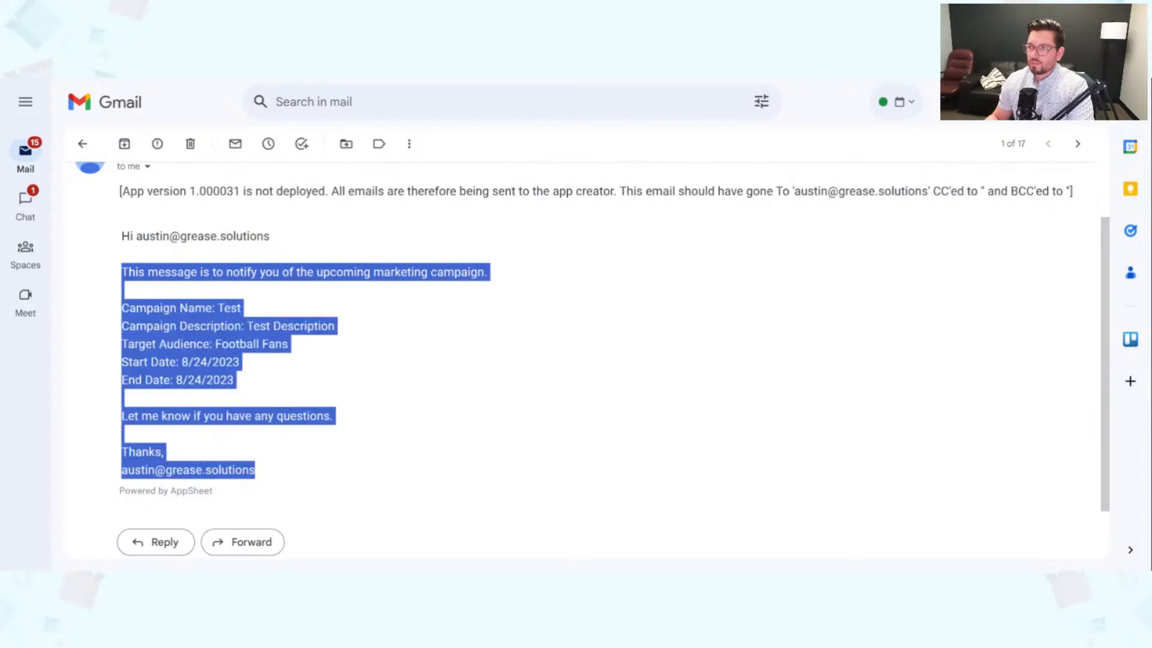
left_click(493, 285)
left_click_drag(215, 309, 307, 328)
left_click_drag(196, 344, 268, 344)
left_click_drag(166, 361, 237, 380)
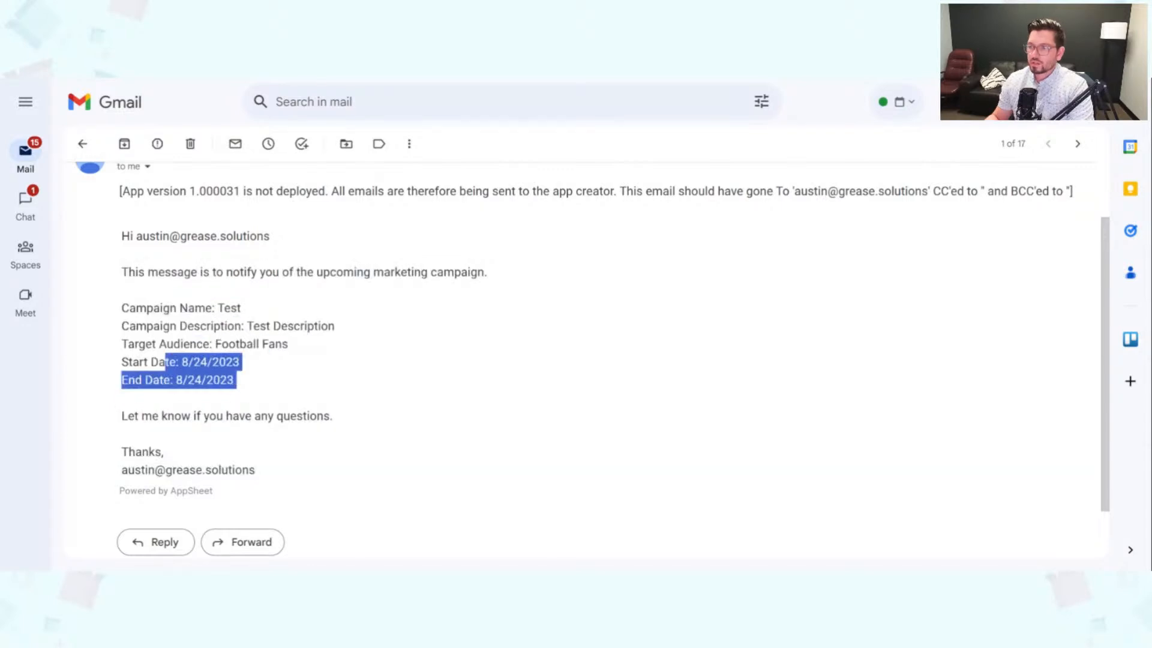
left_click_drag(257, 471, 123, 474)
left_click(263, 382)
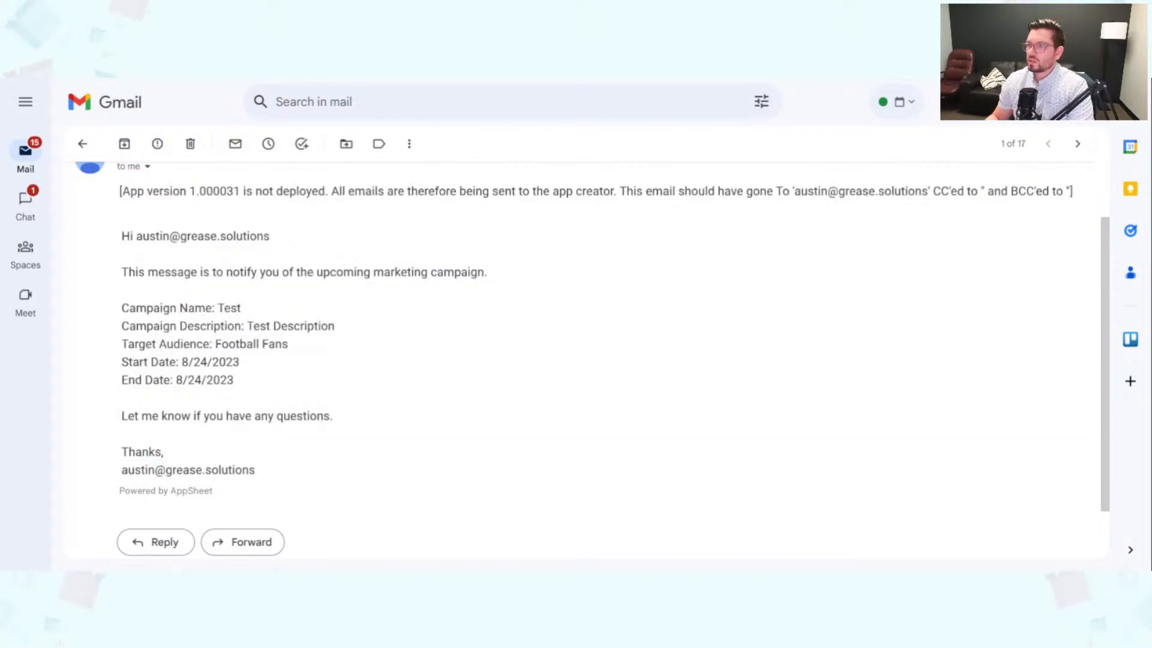
Back in AppSheet, create an email body template file for the bot's email step and open it in Google Docs.
key("ctrl+Tab")
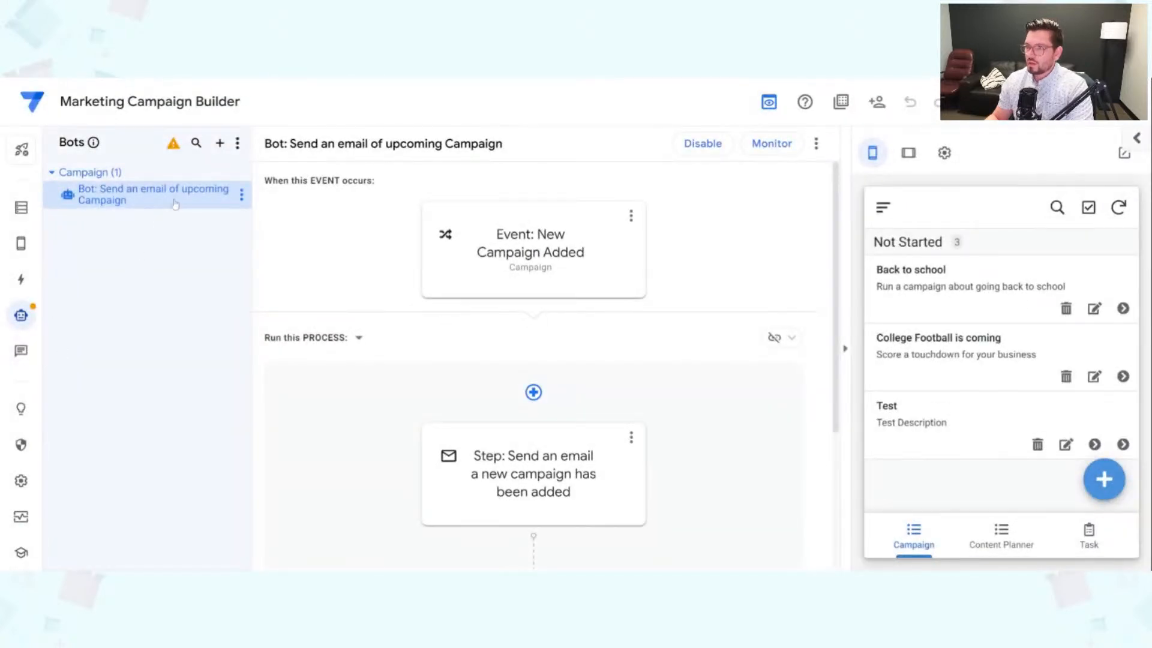
left_click(645, 467)
scroll(1054, 444, "down", 7)
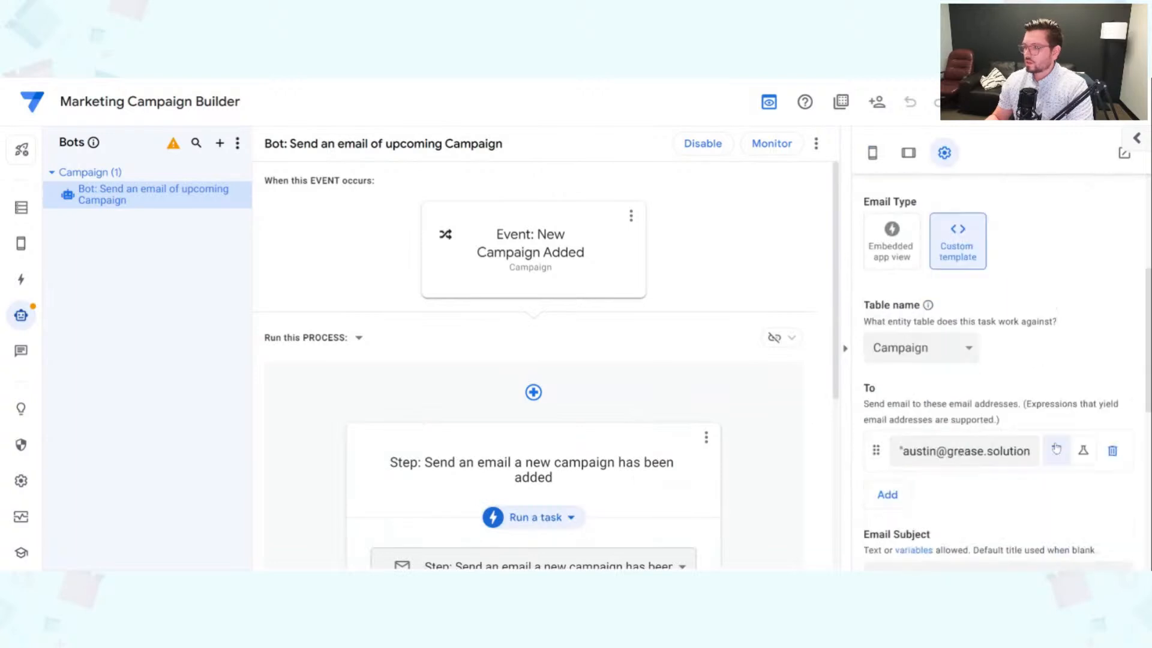
scroll(1054, 444, "down", 4)
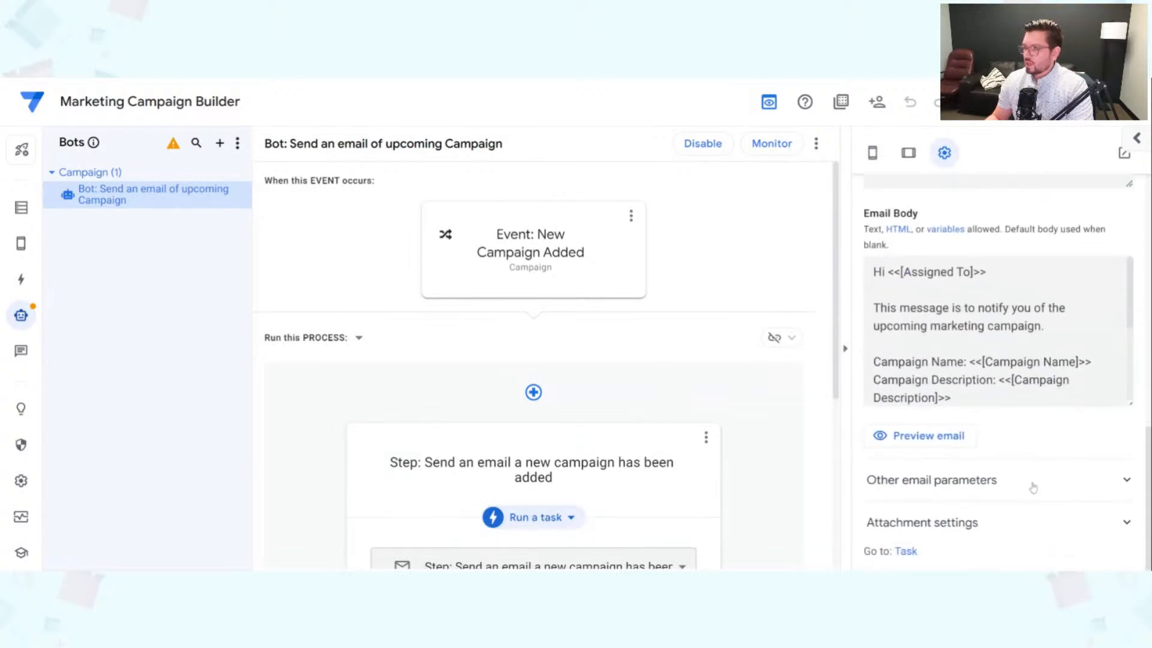
left_click(1000, 481)
scroll(1072, 451, "down", 8)
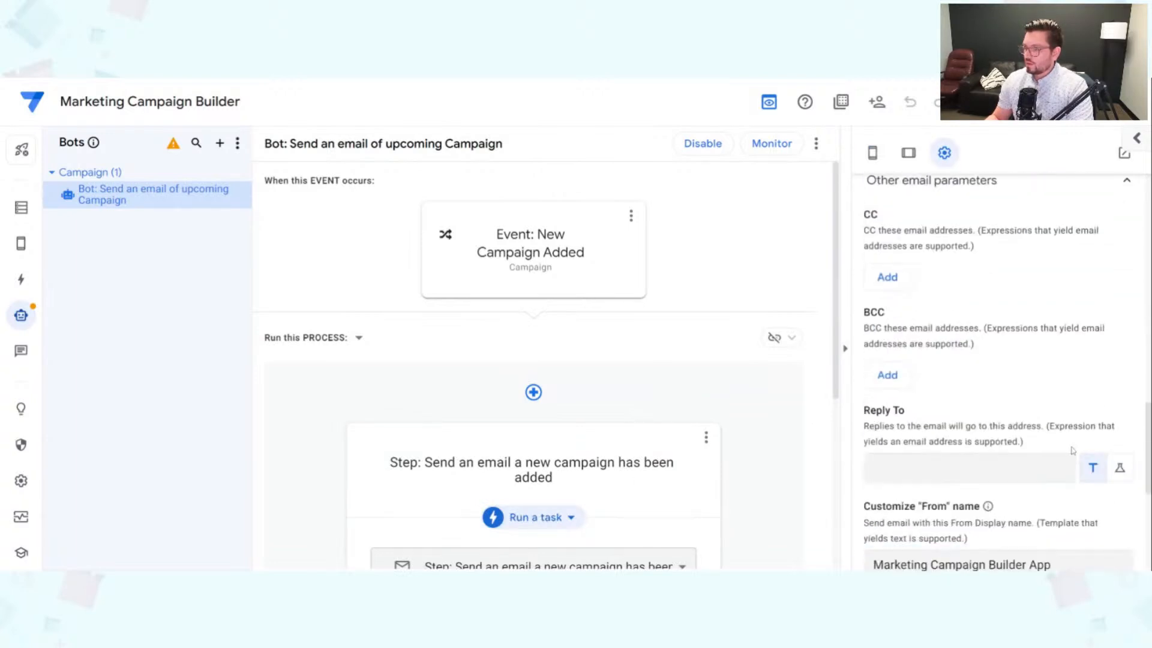
scroll(1065, 454, "down", 1)
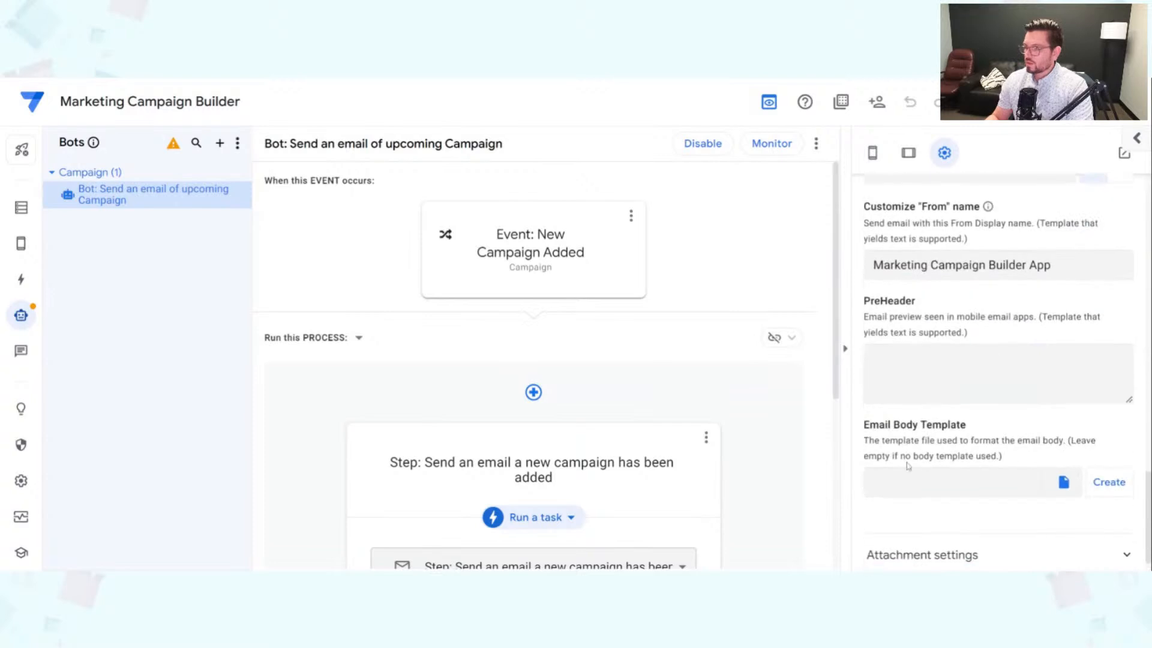
left_click(1111, 485)
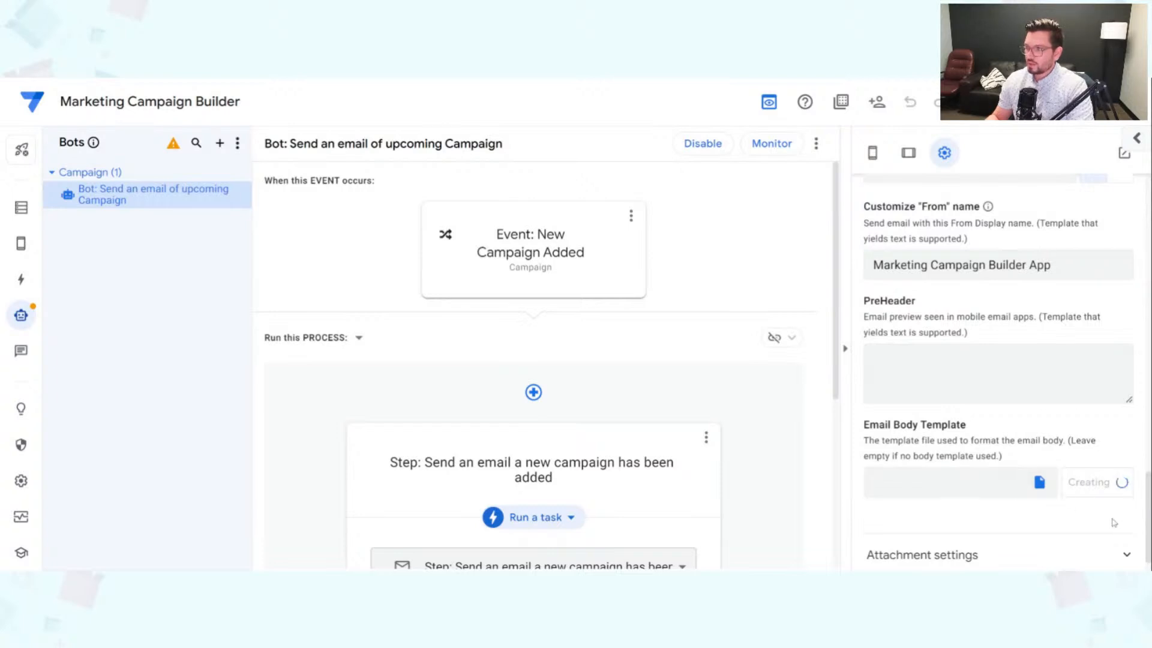
left_click(1114, 483)
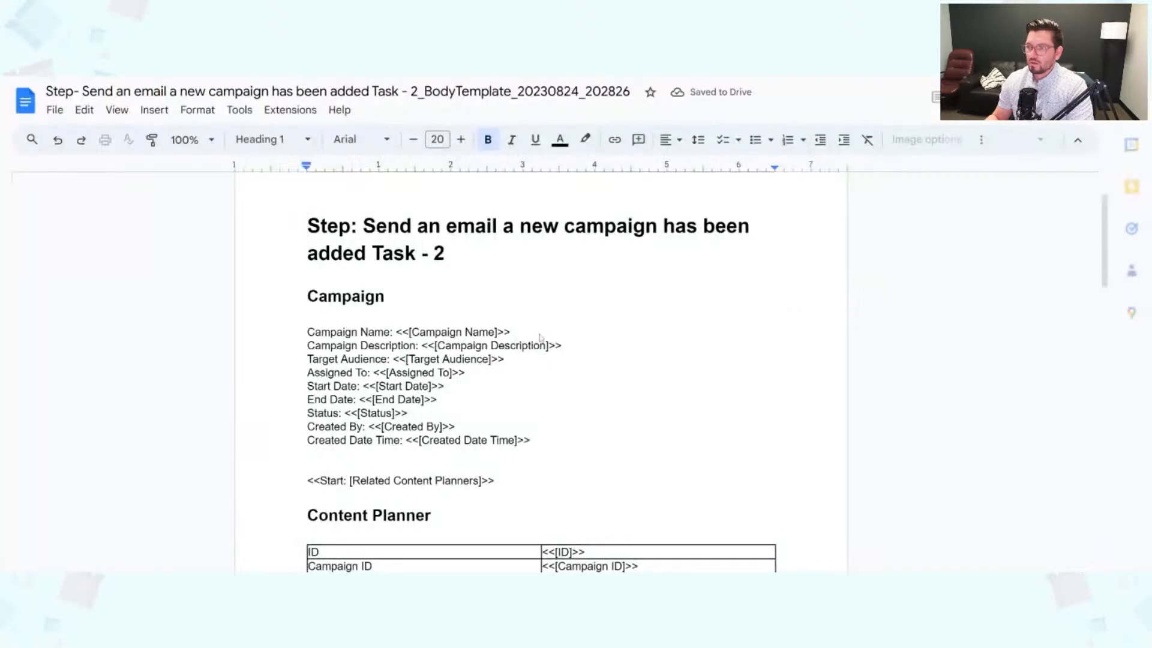
Replace the whole generated template content with the campaign notification message, running from the Assigned To greeting to the Created By signature.
scroll(538, 337, "down", 3)
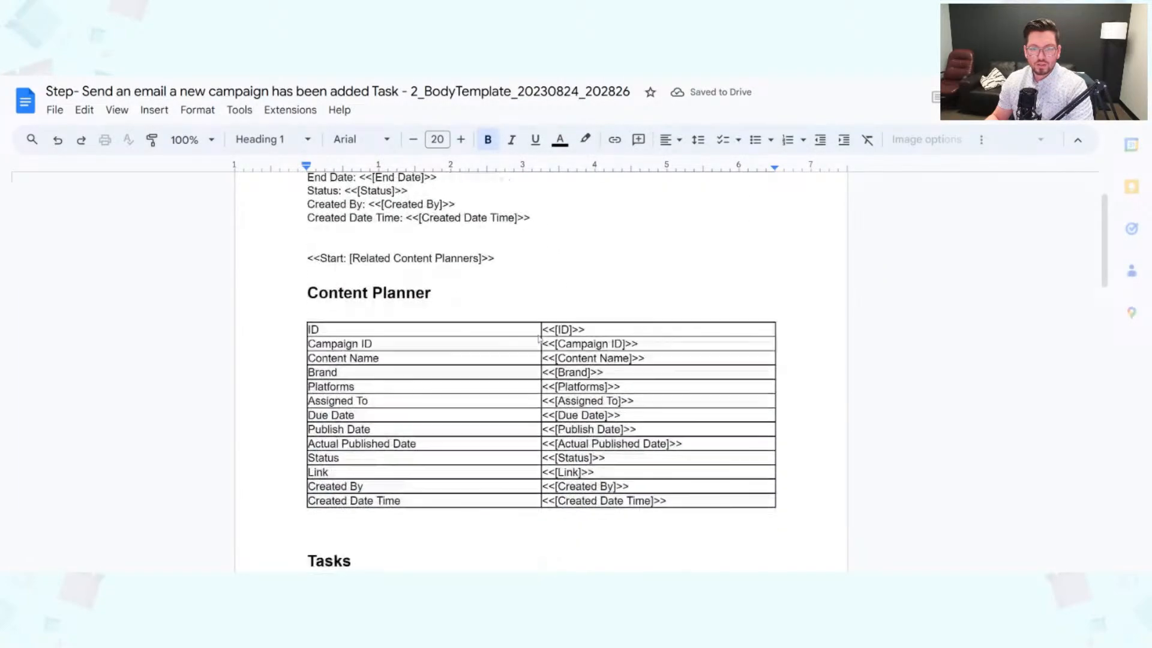
scroll(539, 337, "down", 8)
scroll(539, 360, "up", 10)
scroll(540, 360, "up", 2)
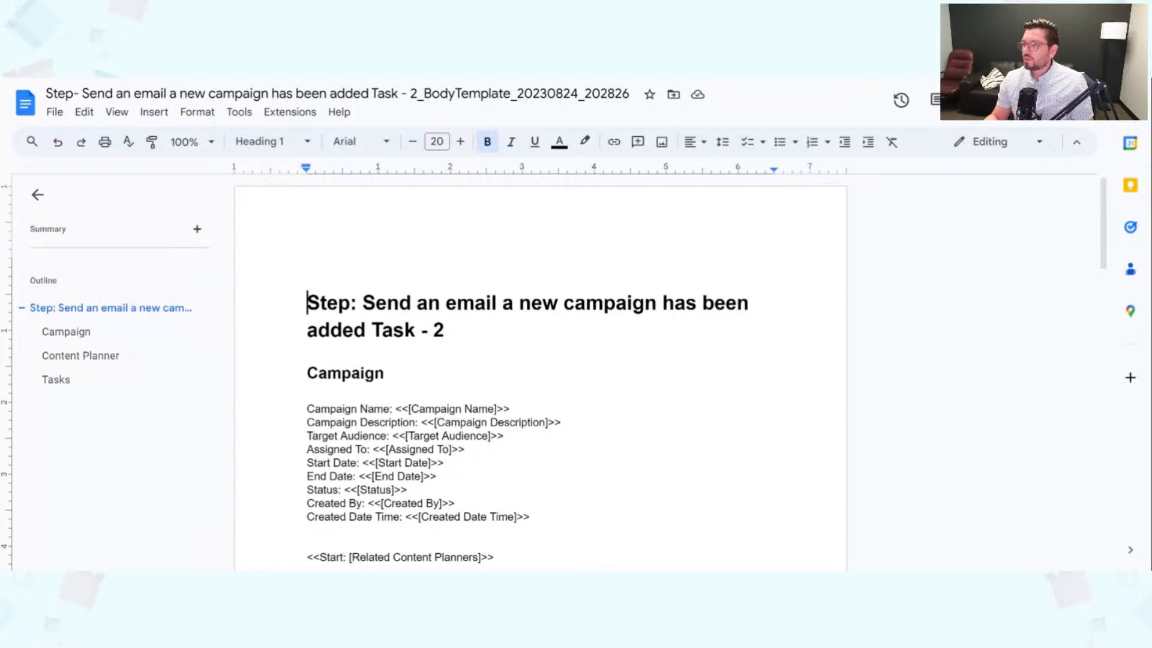
key("shift+Down")
key("shift+Down")
key("shift+Down")
key("shift+Down")
key("shift+Down")
key("shift+Down")
key("shift+Down")
key("shift+Down")
key("shift+Down")
key("shift+Down")
key("shift+Down")
key("shift+Down")
key("shift+Down")
key("shift+Down")
key("shift+Down")
key("shift+Down")
key("shift+Down")
key("shift+Down")
key("shift+Down")
key("shift+Down")
key("shift+Down")
key("shift+Down")
key("shift+Down")
key("shift+Down")
key("shift+Down")
key("shift+Down")
key("shift+Down")
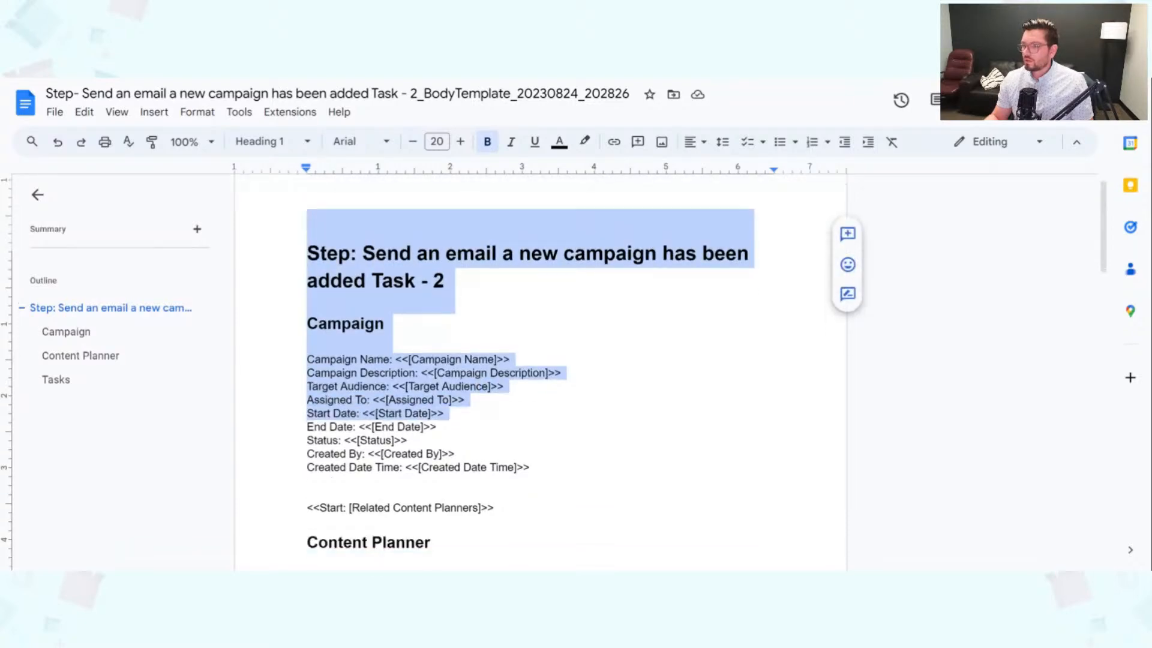
key("shift+Down")
key("shift+Down")
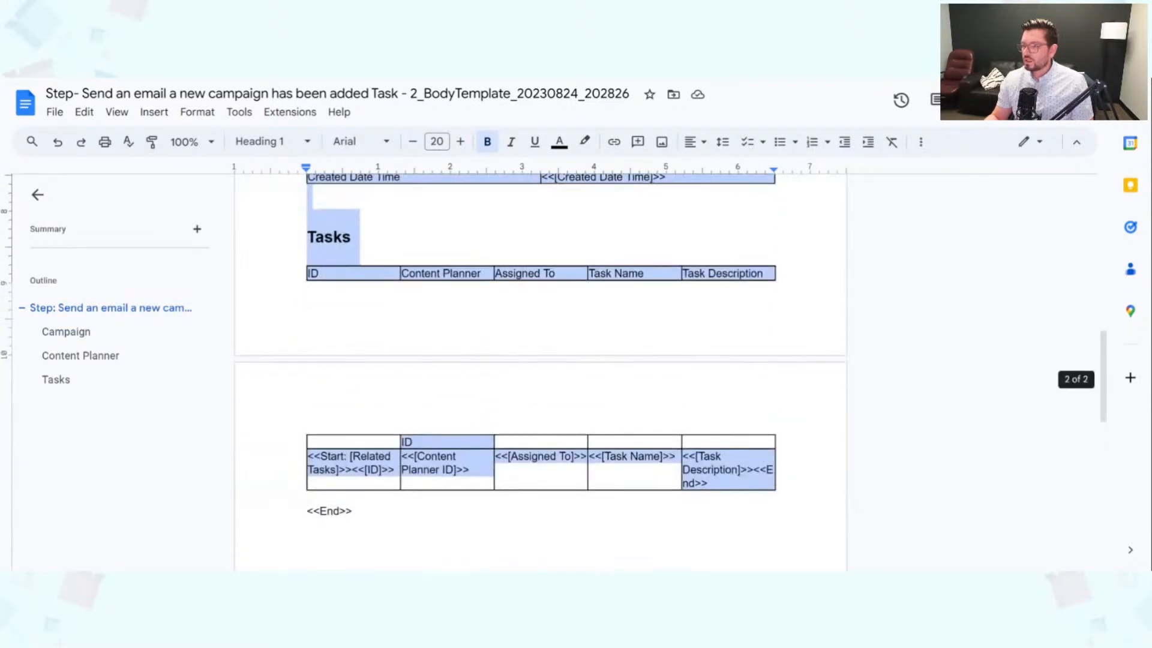
key("BackSpace")
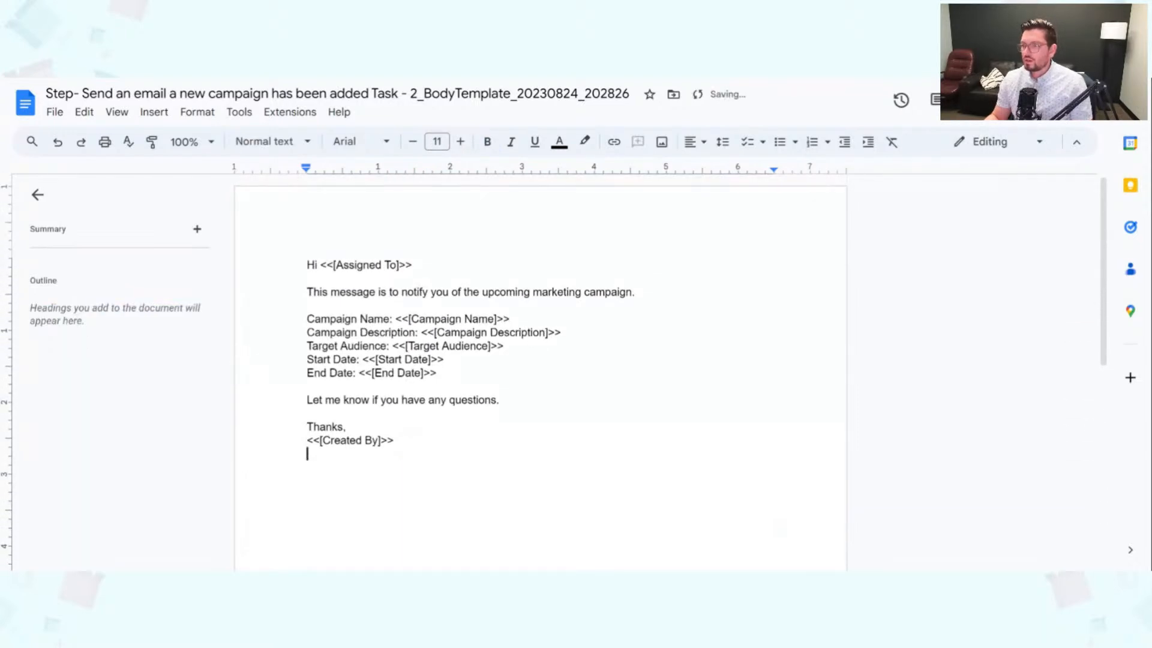
Bold the Campaign Name, Campaign Description, Target Audience, Start Date and End Date labels in the template.
left_click_drag(307, 318, 393, 319)
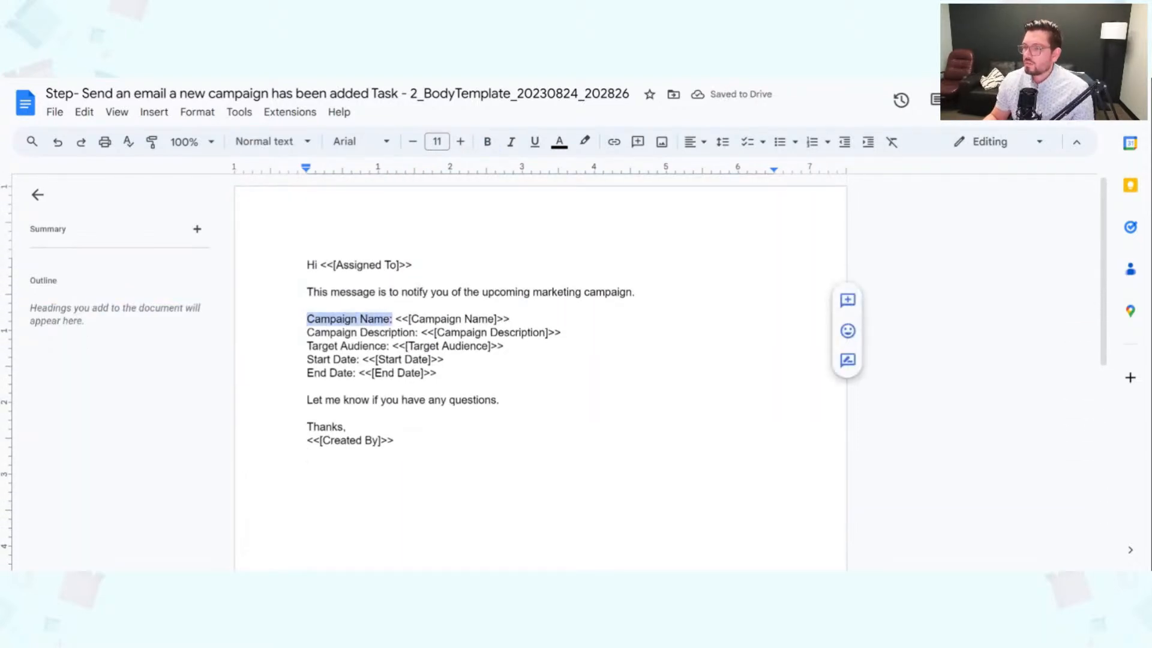
key("ctrl+b")
left_click_drag(307, 331, 417, 332)
key("ctrl+b")
left_click_drag(307, 346, 395, 345)
key("ctrl+b")
left_click_drag(306, 359, 358, 373)
key("ctrl+b")
key("ctrl+b")
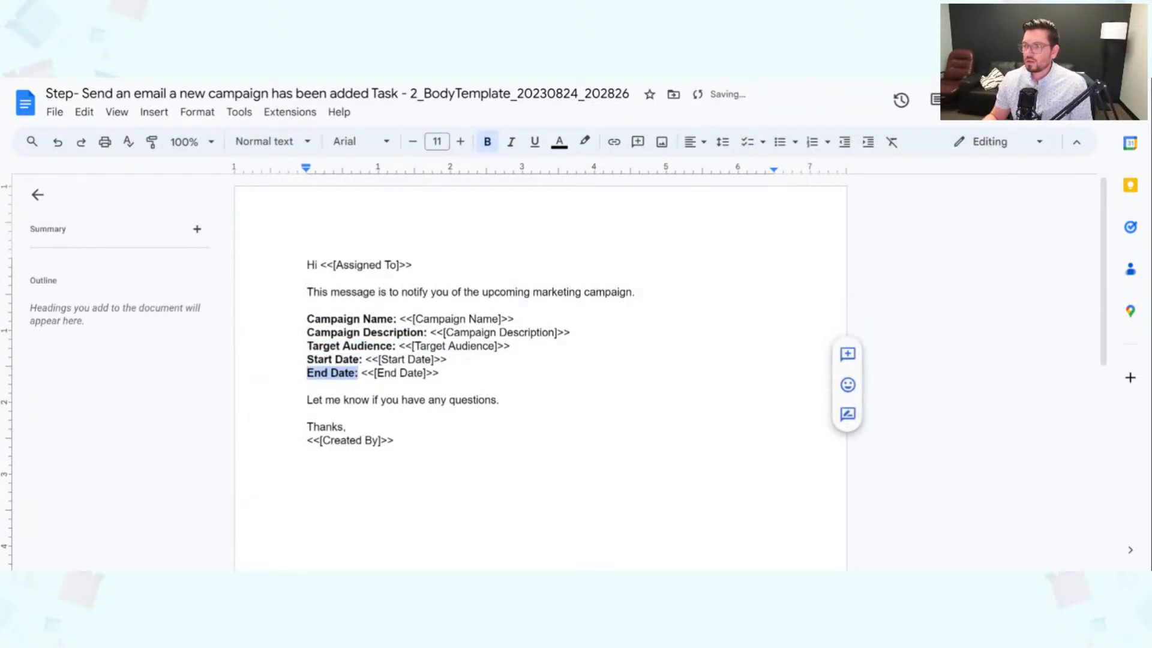
Turn the five campaign detail lines, from Campaign Name to End Date, into a dashed bullet list.
left_click(307, 319)
type("-")
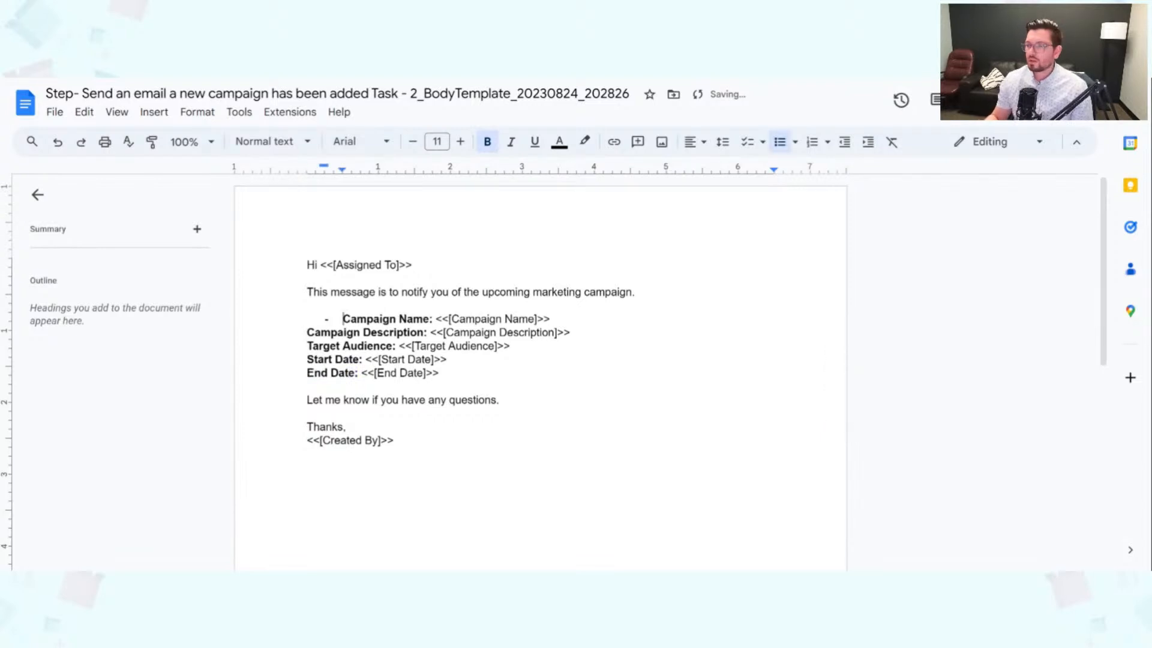
left_click(308, 333)
type("-")
left_click(307, 346)
type("-")
left_click(307, 360)
type("-")
left_click(308, 374)
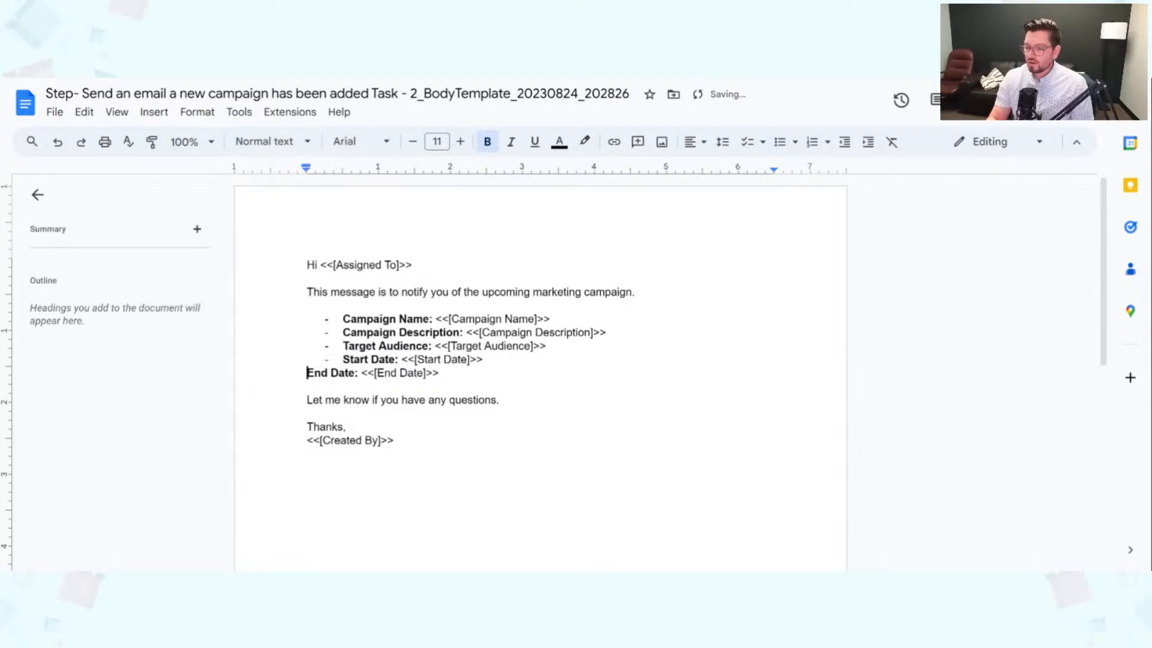
type("-")
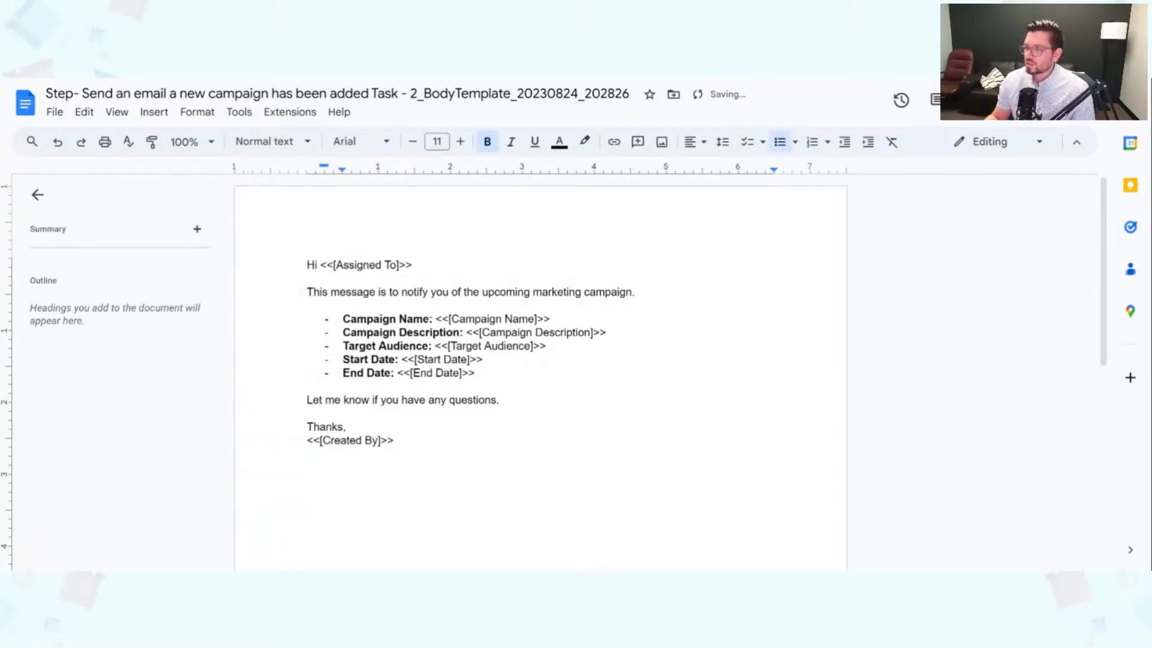
Extend the greeting's placeholder to <<[Assigned To].[Name]>> so it pulls the assigned user's name.
left_click(307, 293)
left_click_drag(307, 292, 423, 292)
left_click(400, 264)
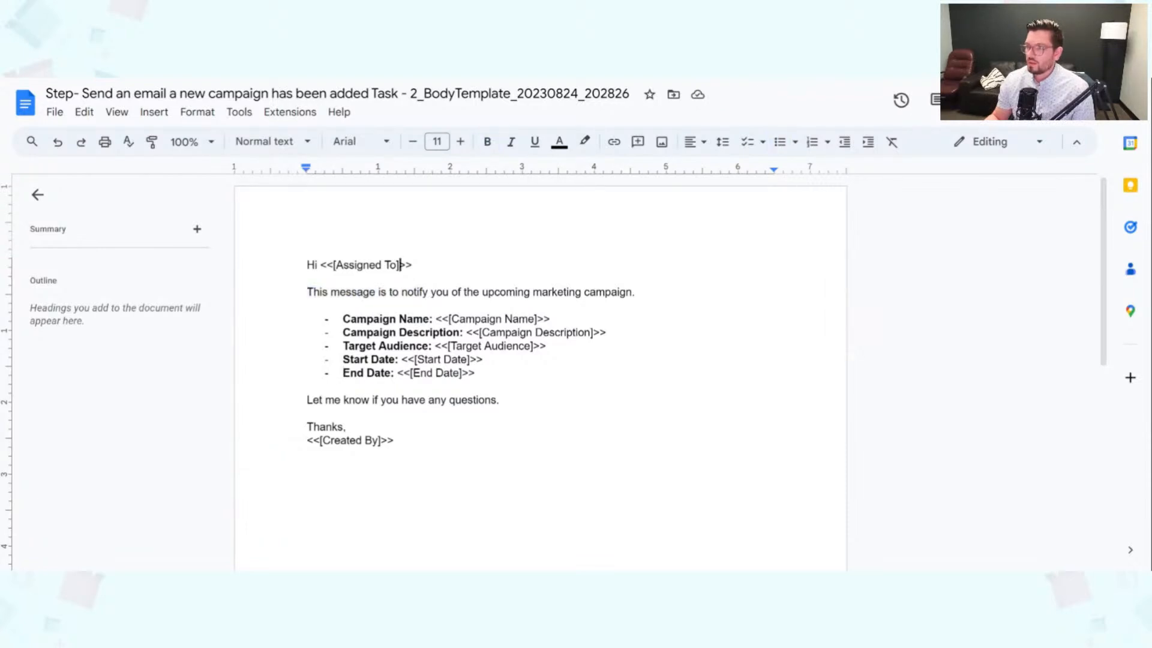
type(".[")
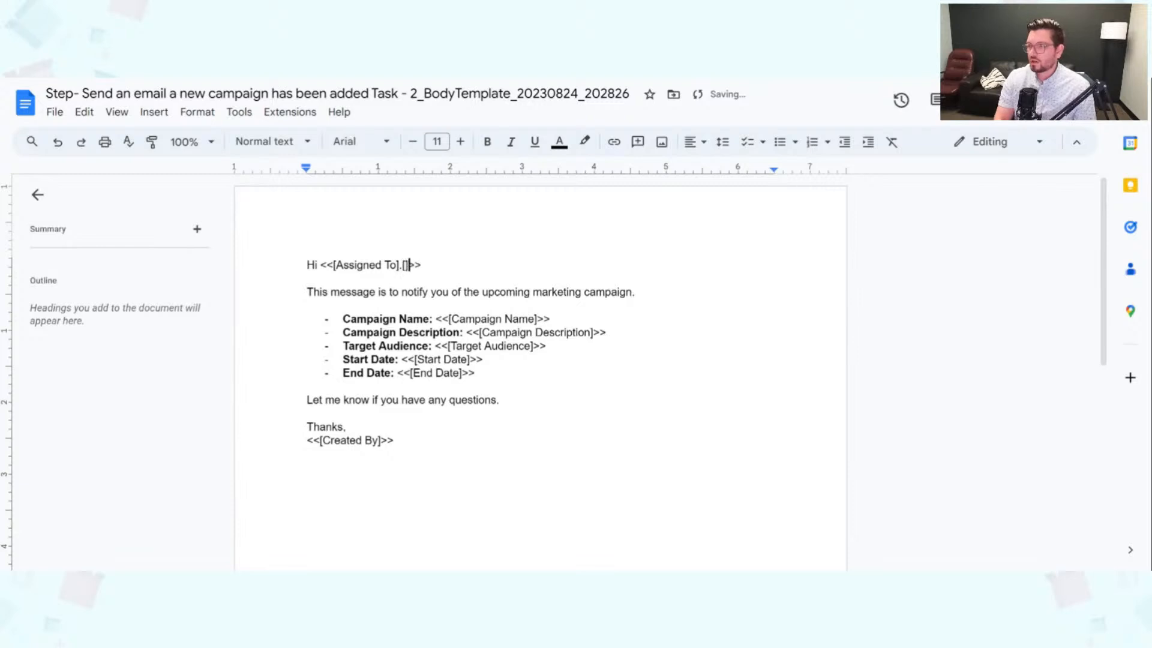
type("Name")
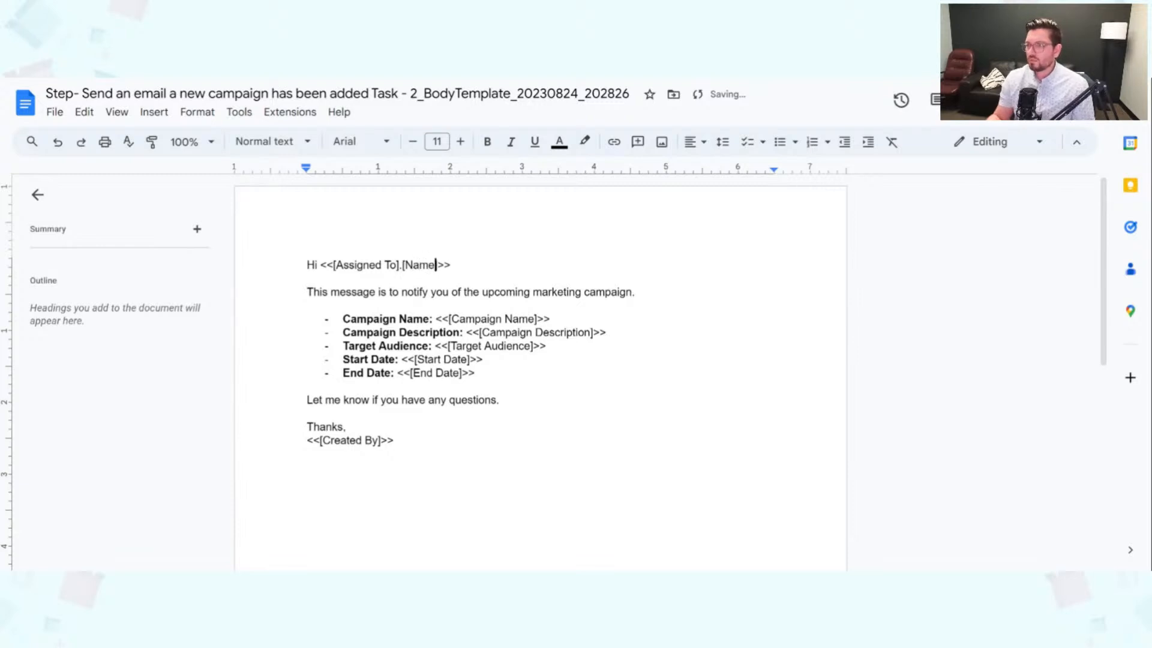
Reuse the greeting's [Name] reference in the signature so its placeholder reads <<[Created By].[Name]>>.
left_click(406, 265)
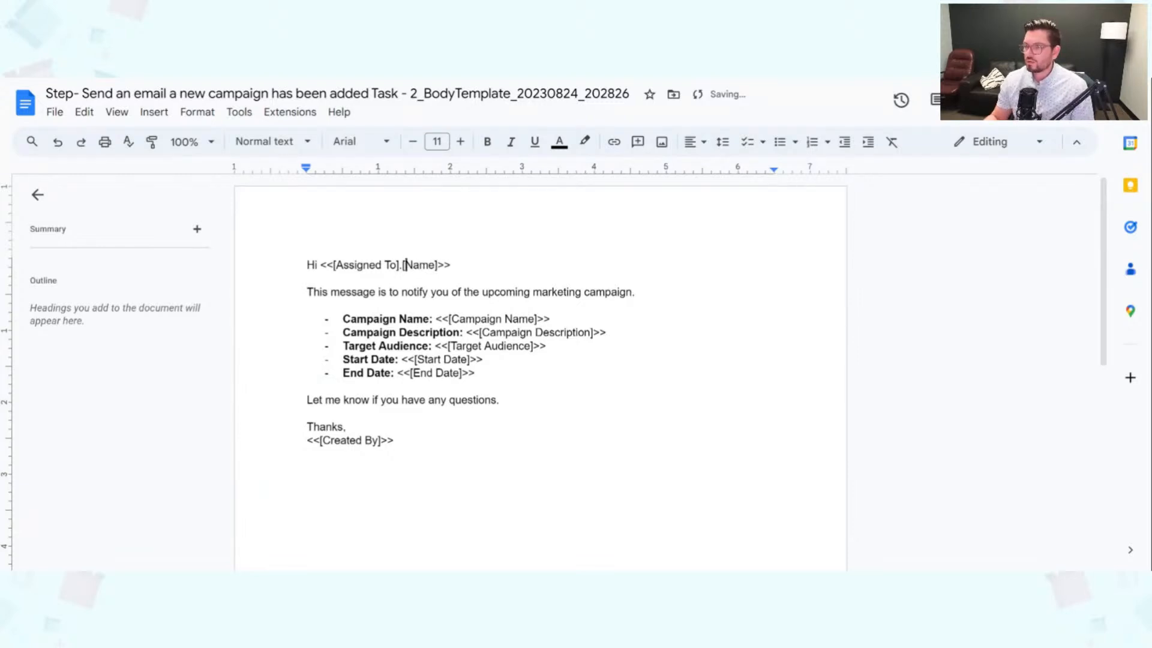
left_click_drag(403, 265, 438, 265)
key("ctrl+c")
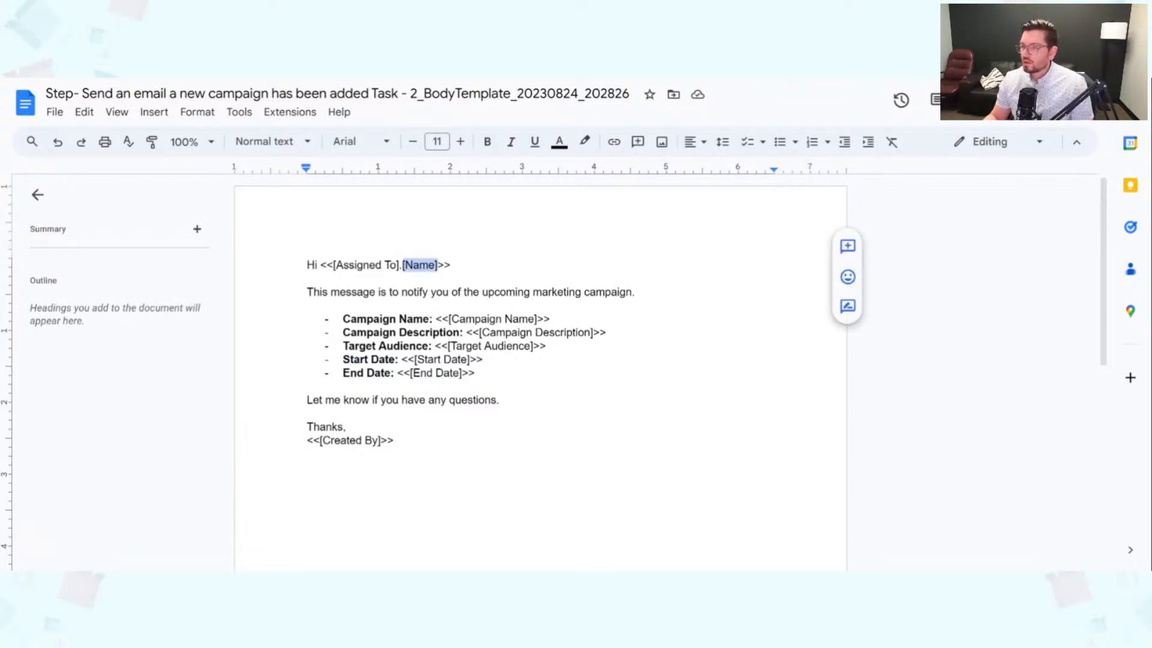
left_click(382, 440)
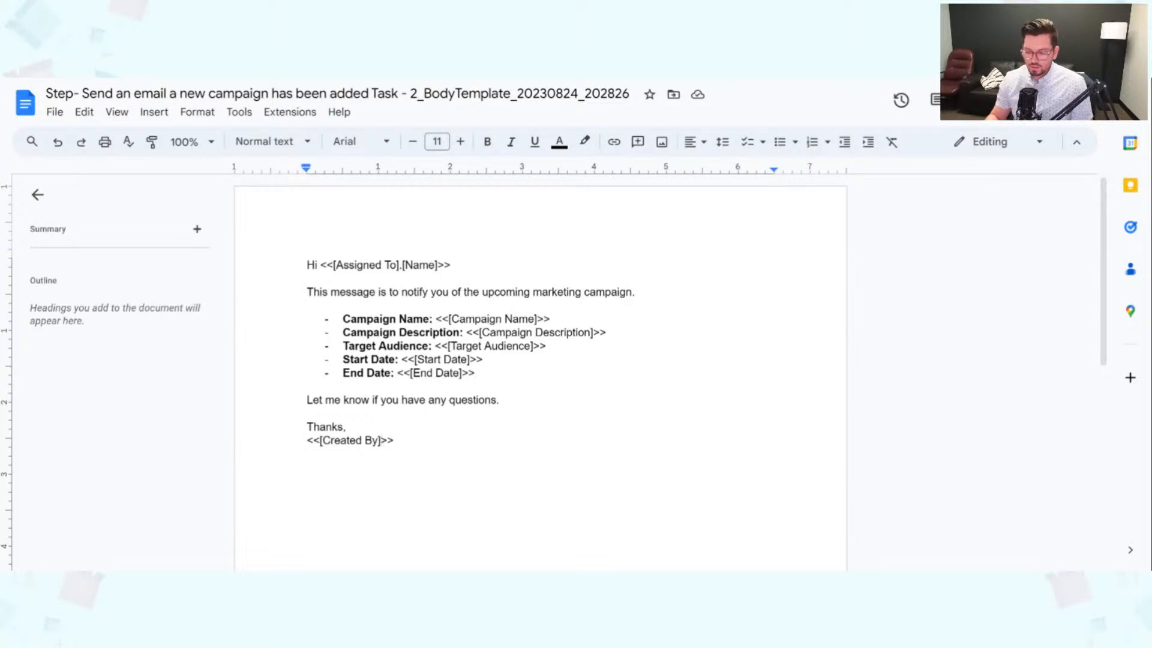
type(".[")
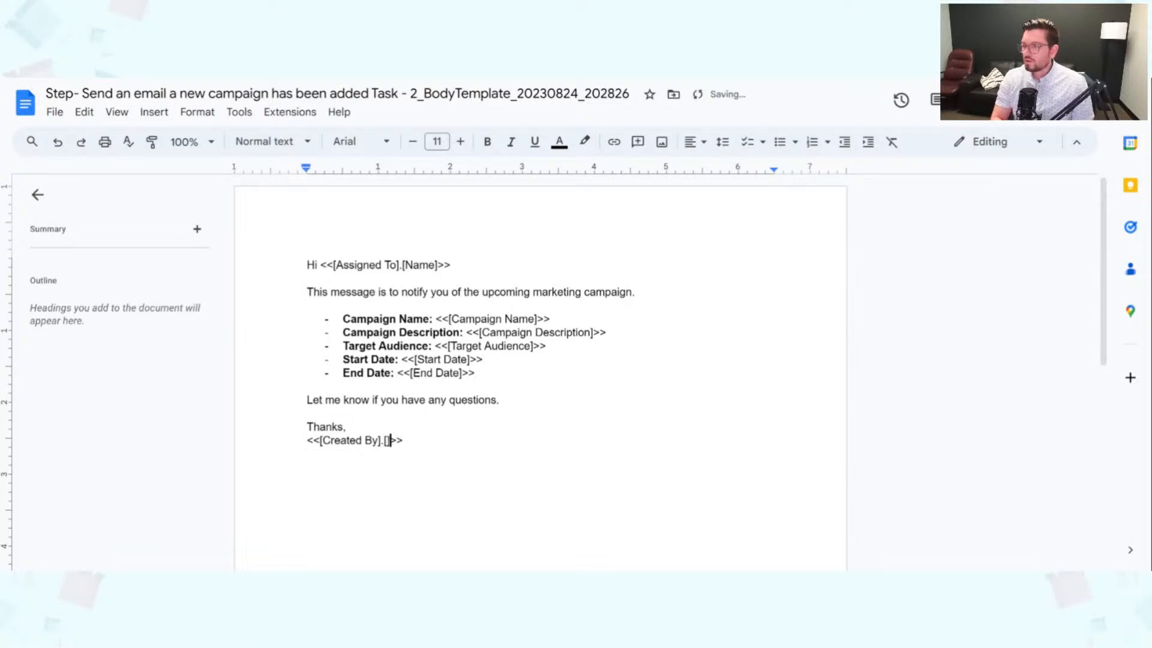
key("ctrl+v")
key("BackSpace")
key("ctrl+Left")
key("BackSpace")
key("End")
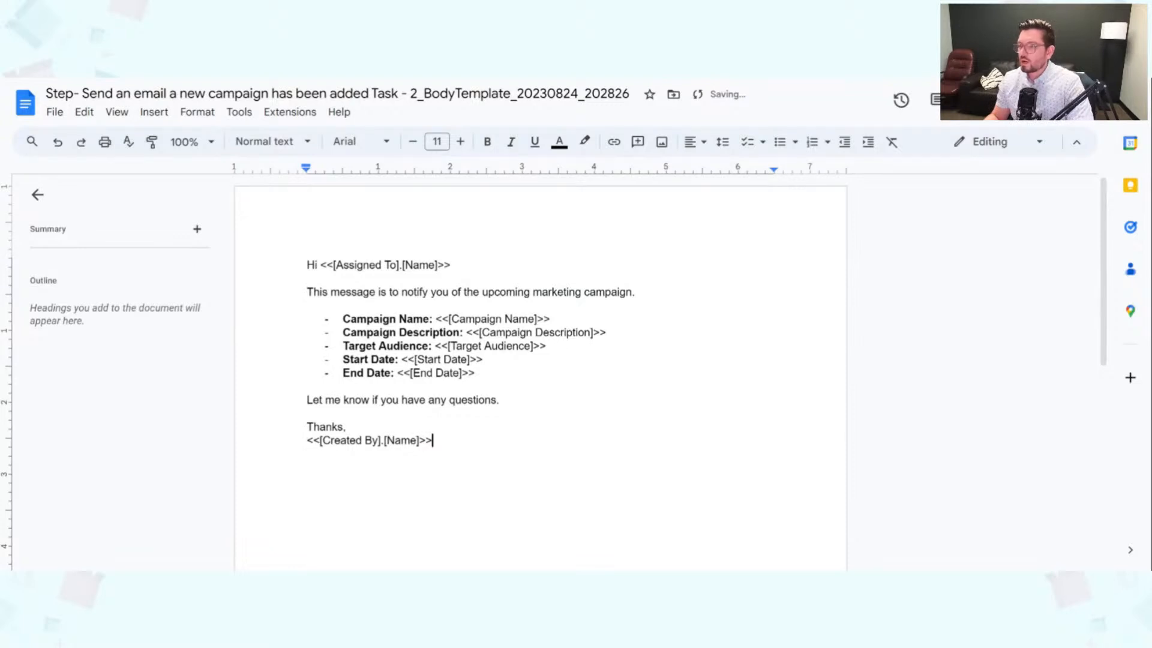
Check the template's greeting and message text, and add a comma at the end of the signature line.
left_click_drag(326, 264, 444, 265)
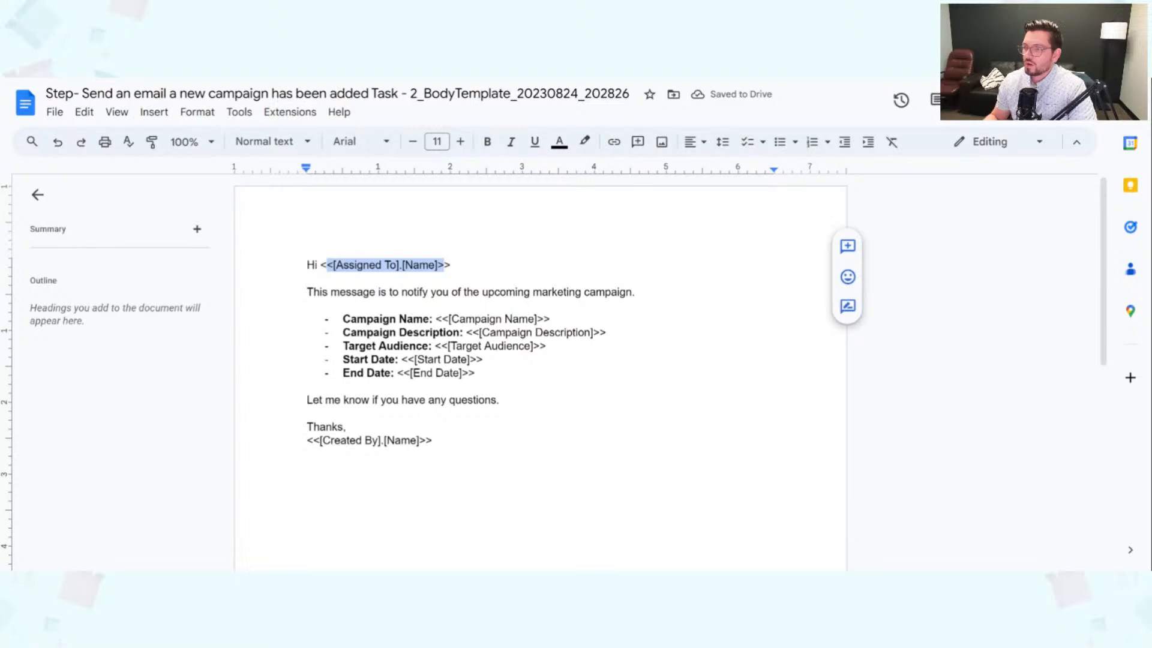
left_click_drag(307, 292, 435, 456)
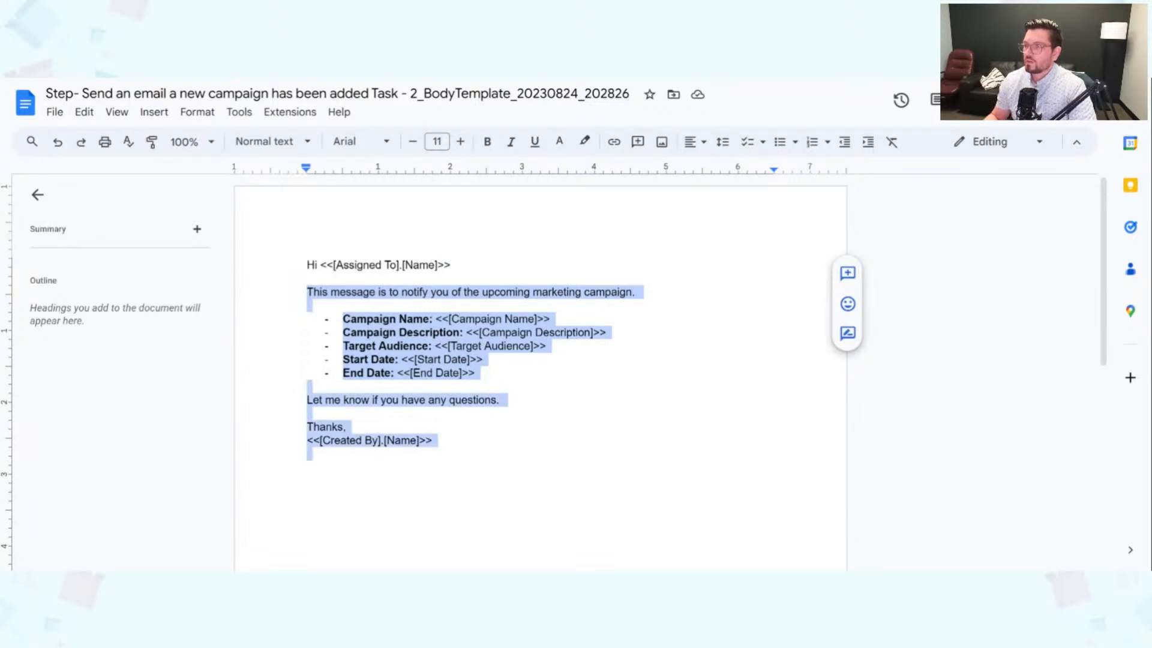
left_click(435, 441)
type(",")
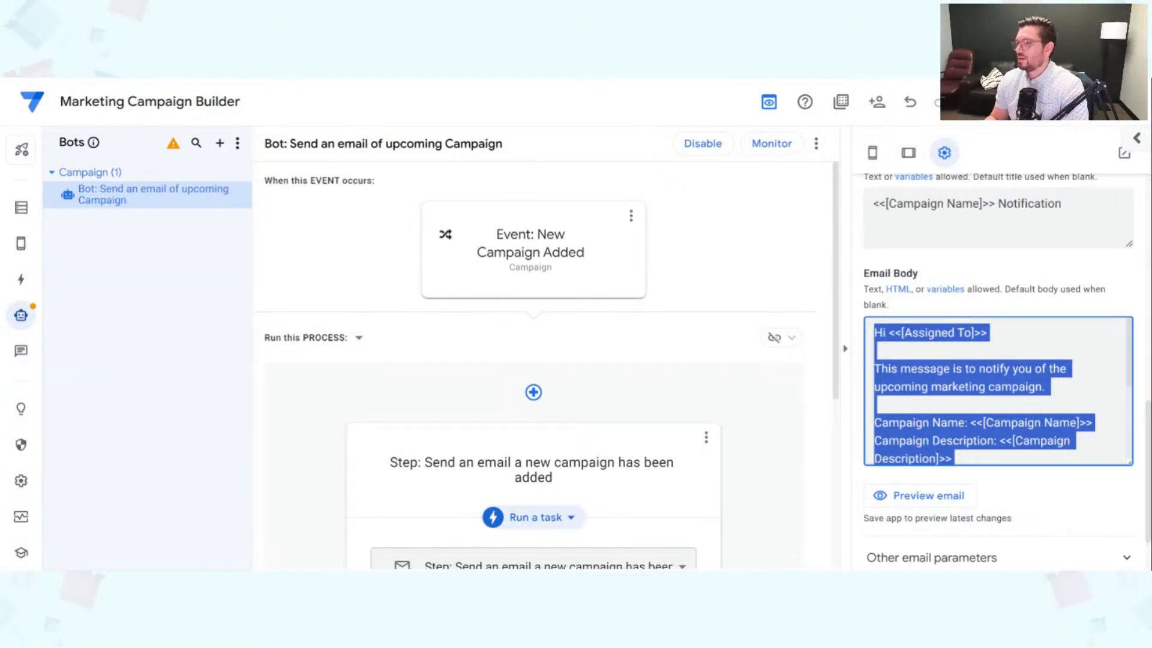
In AppSheet, delete all text from the email step's Email Body and save the app.
scroll(998, 390, "down", 3)
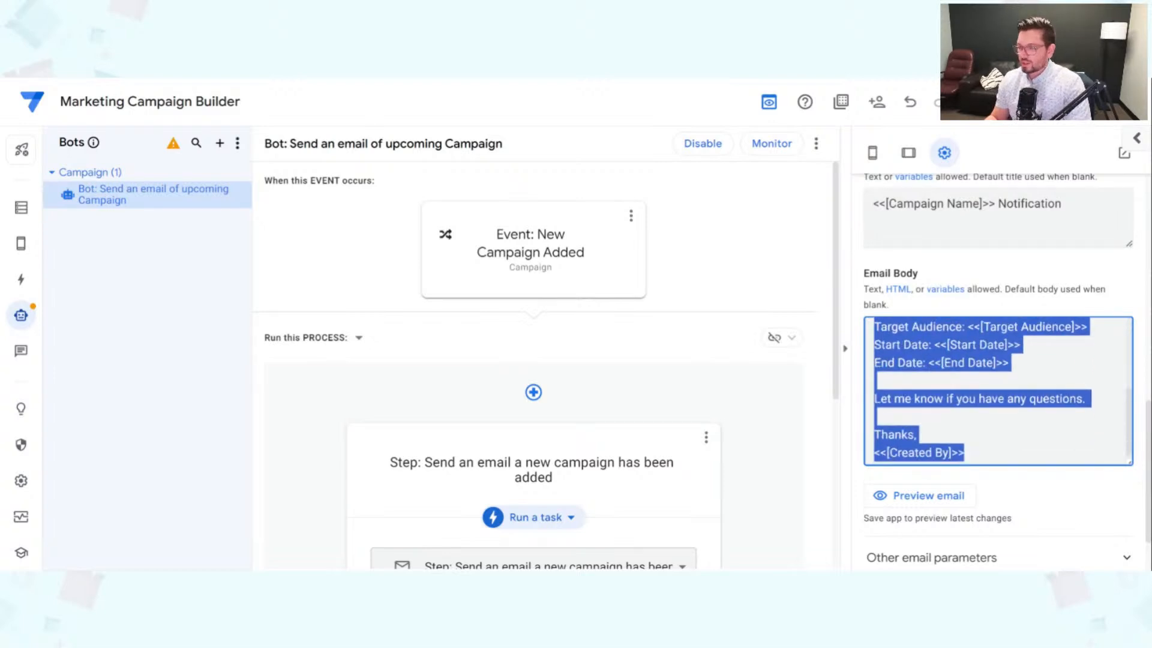
key("BackSpace")
left_click(1042, 291)
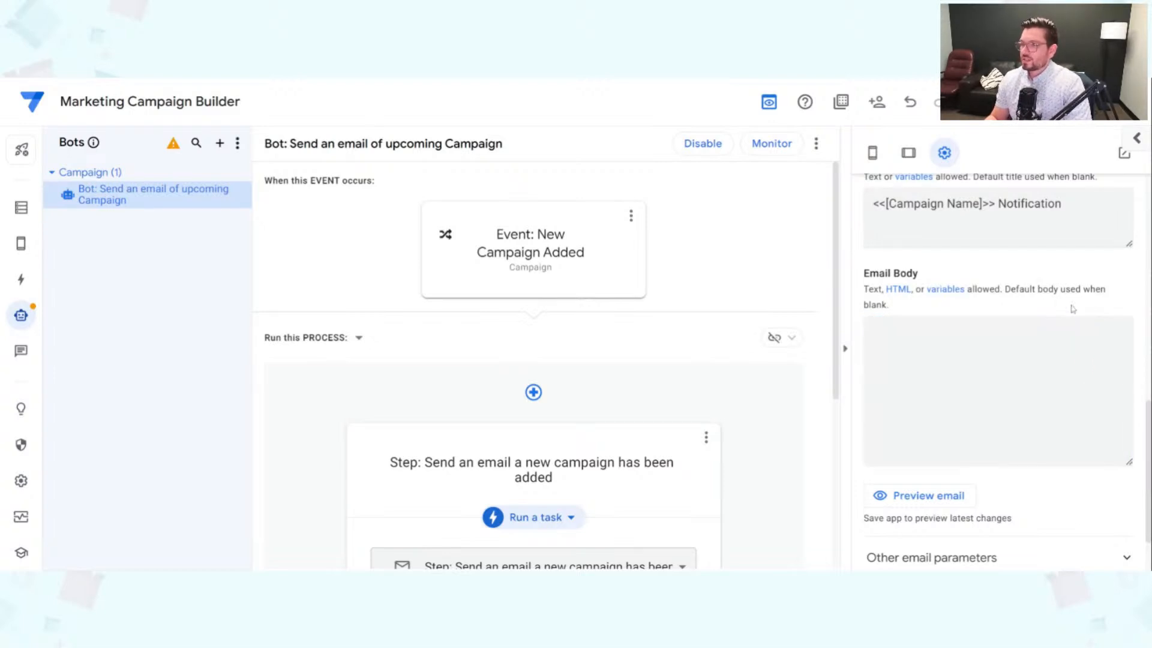
key("ctrl+s")
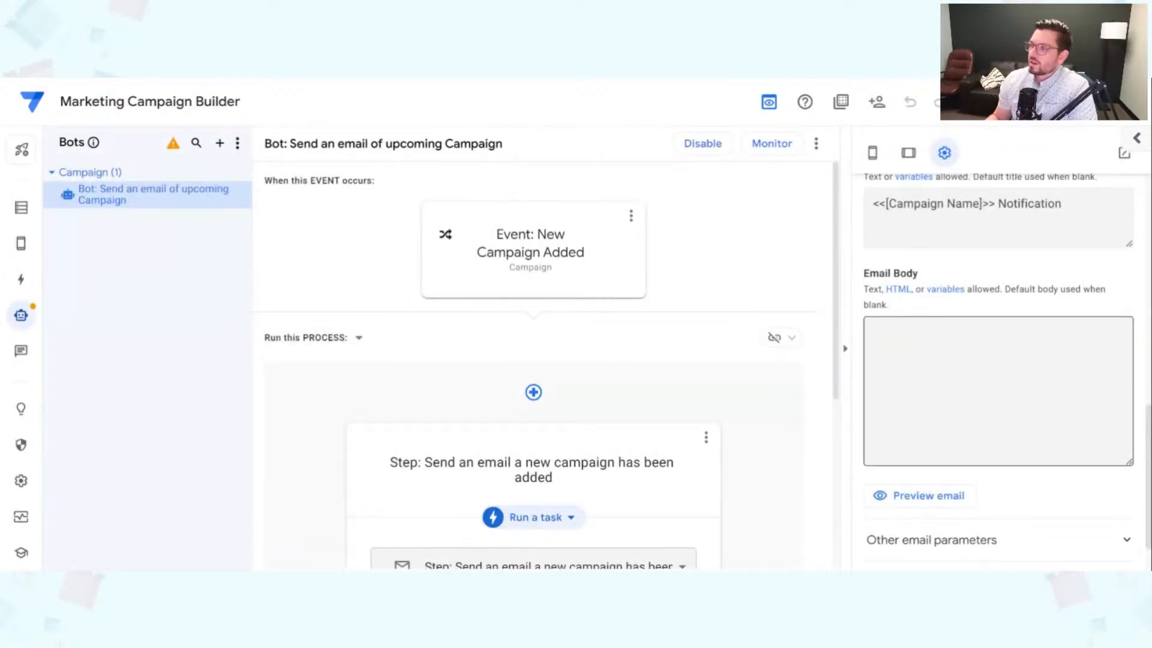
In the app preview, start a new campaign named "Test" with the description "Test Description".
scroll(1072, 436, "up", 10)
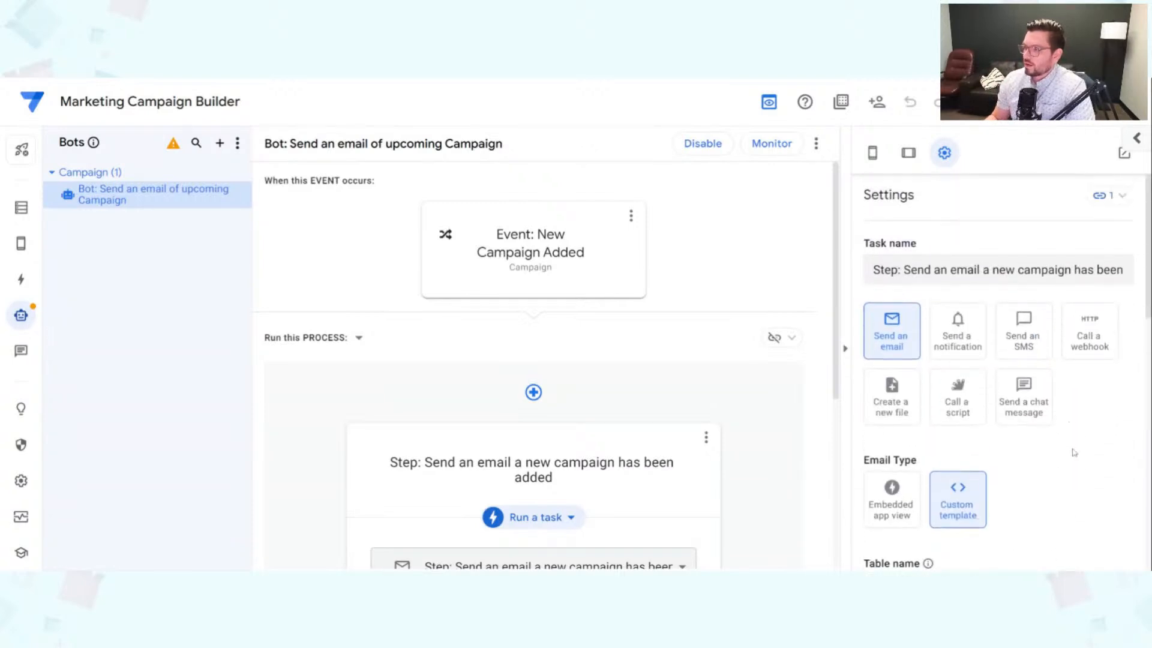
left_click(872, 152)
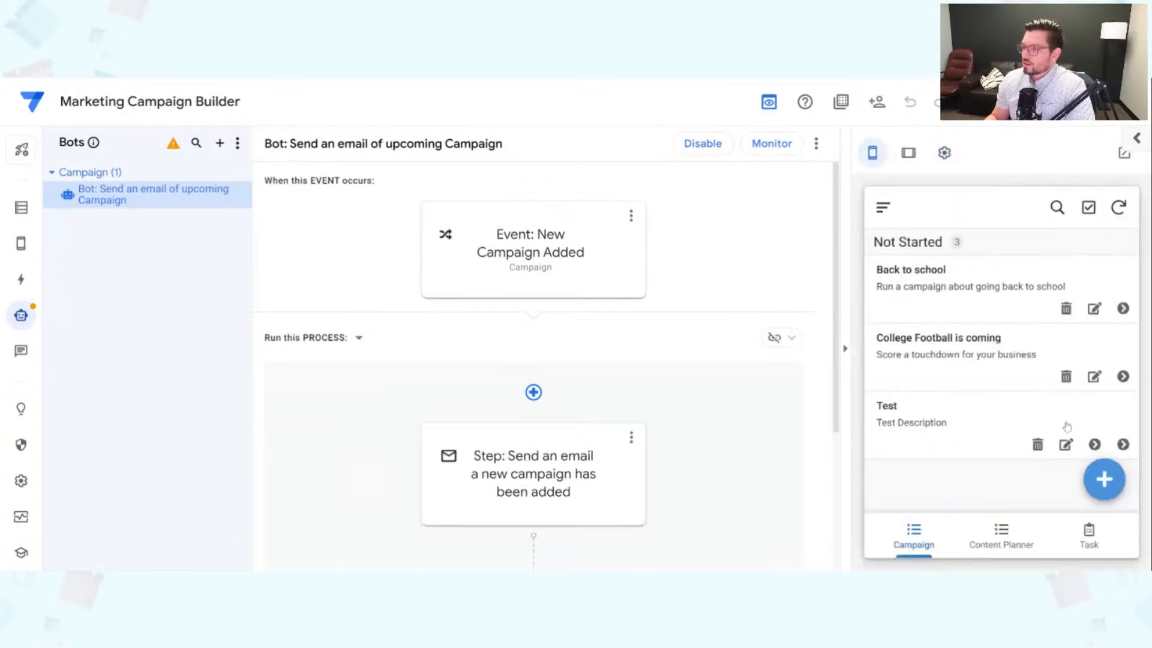
left_click(1104, 478)
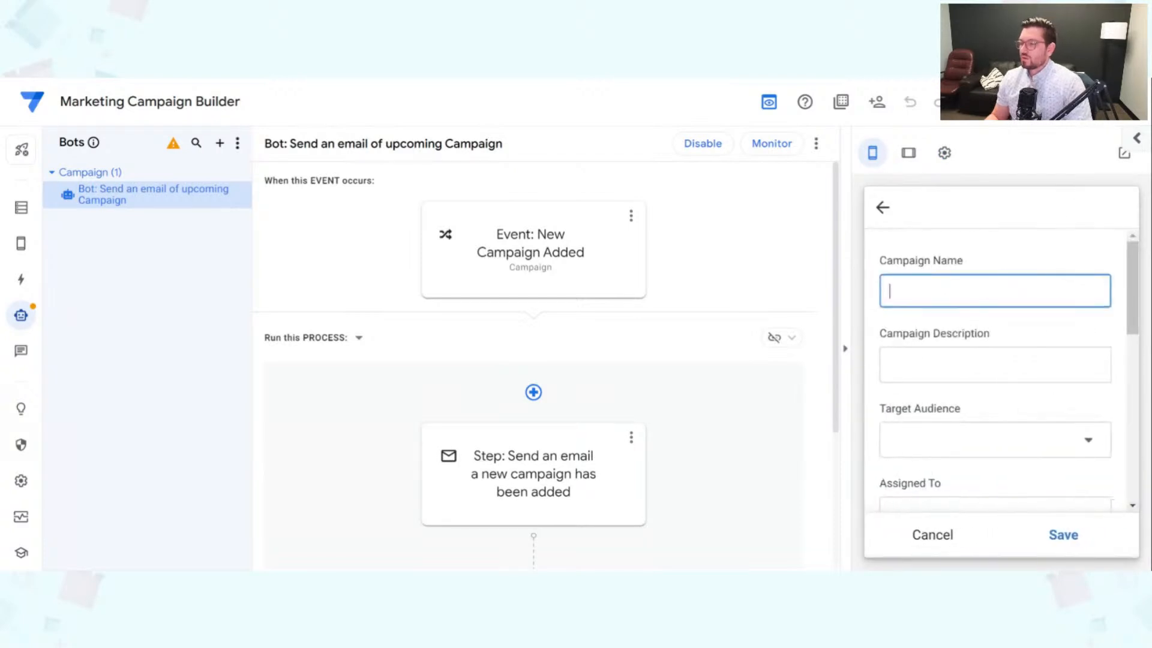
type("Test")
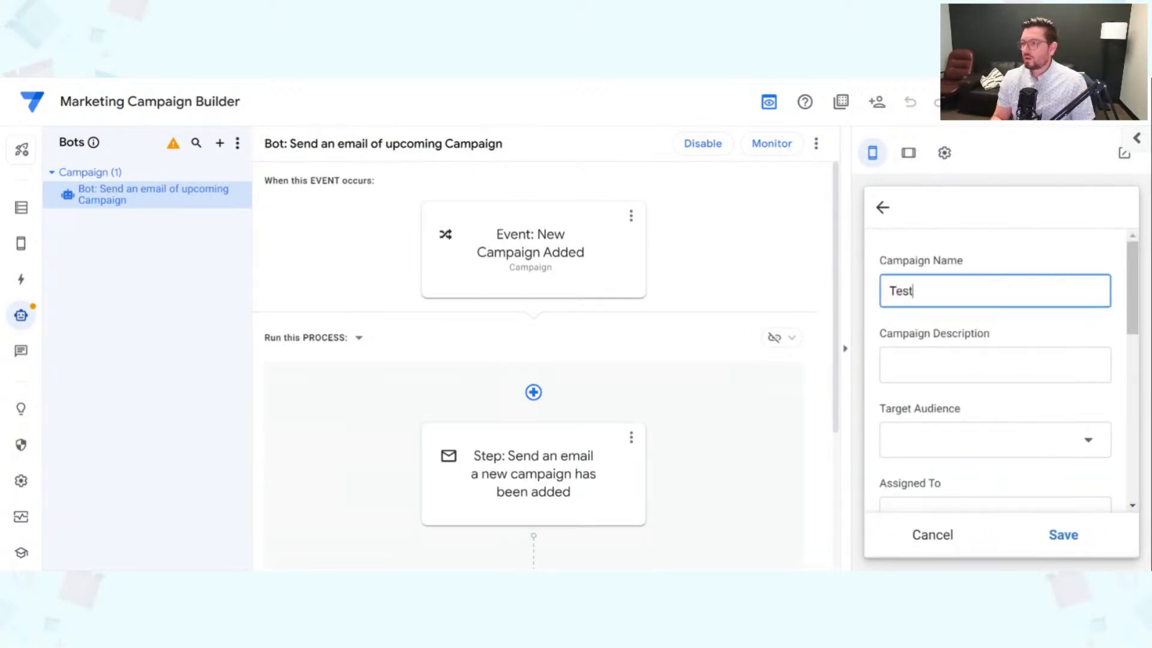
key("Tab")
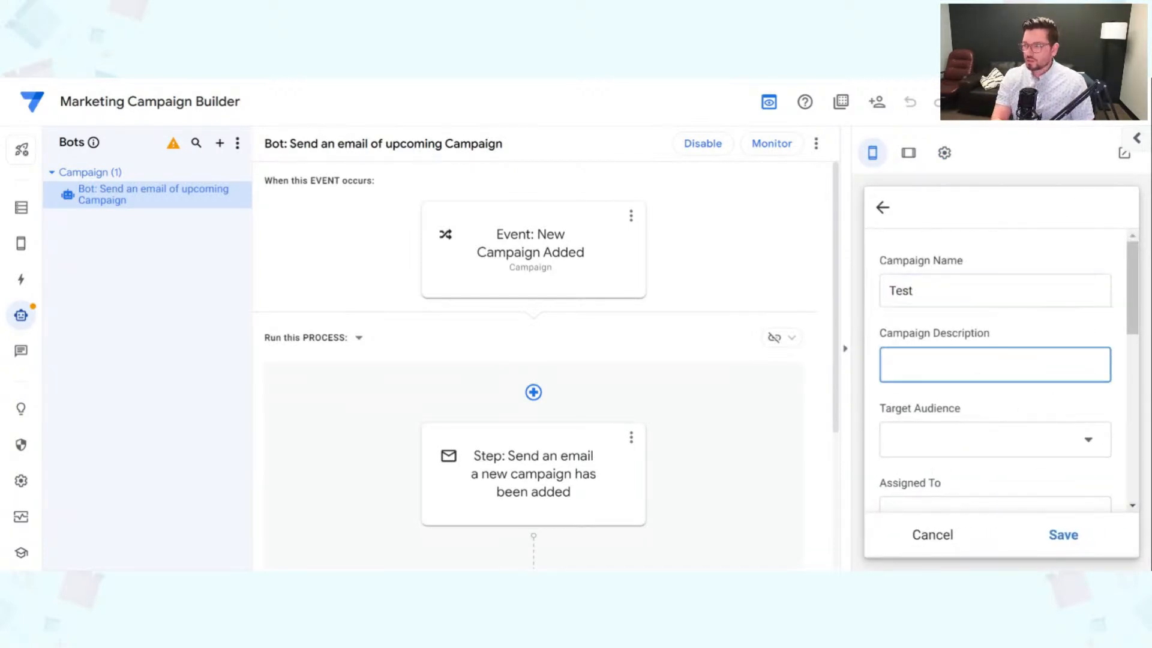
type("Test De")
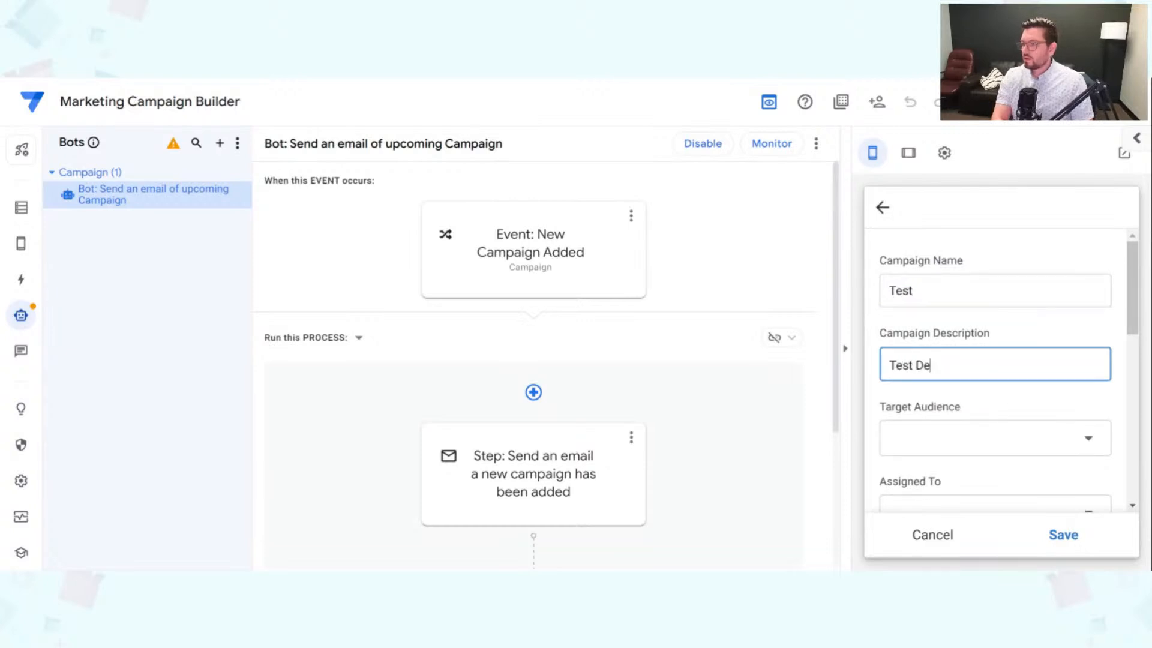
type("scription")
Set the new campaign's target audience to Football Fans and assign it to the first listed user.
left_click(1005, 445)
left_click(928, 337)
scroll(1049, 409, "down", 6)
scroll(1045, 403, "up", 2)
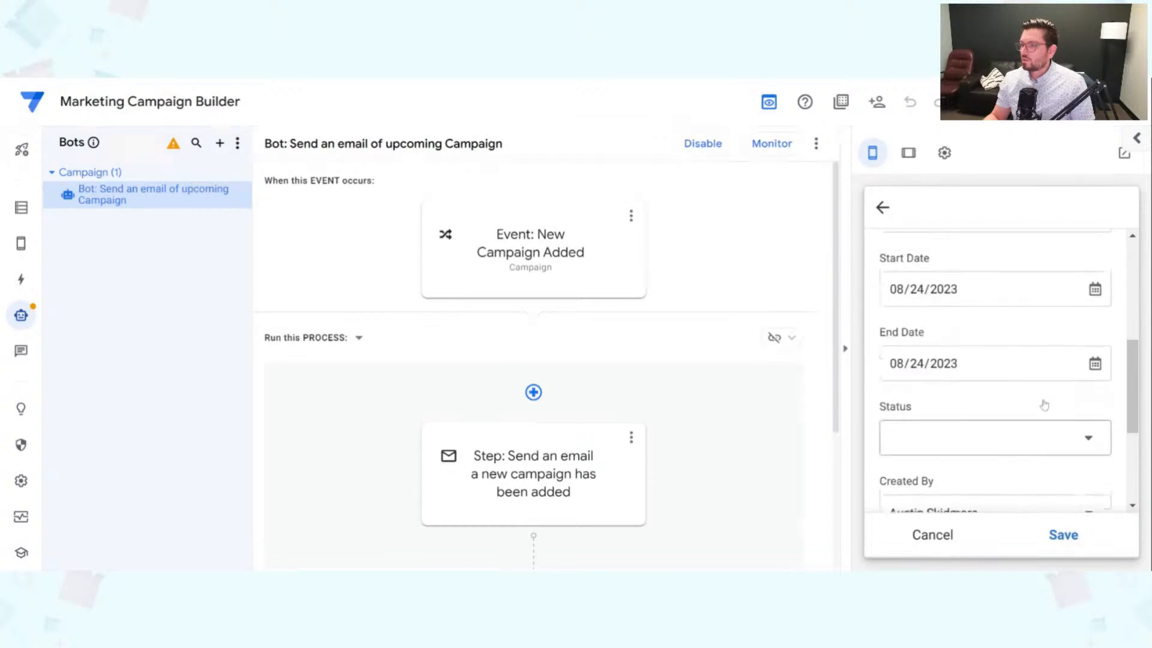
left_click(980, 302)
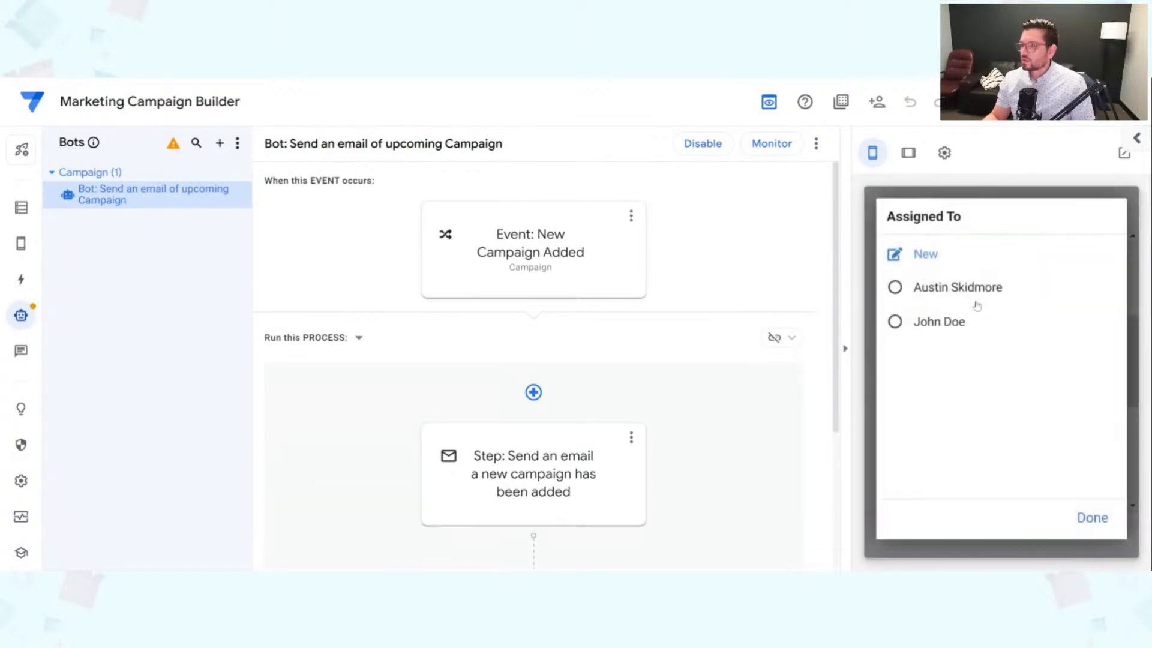
left_click(943, 295)
Set the new campaign's status to Not Started and save the record.
scroll(1026, 387, "down", 4)
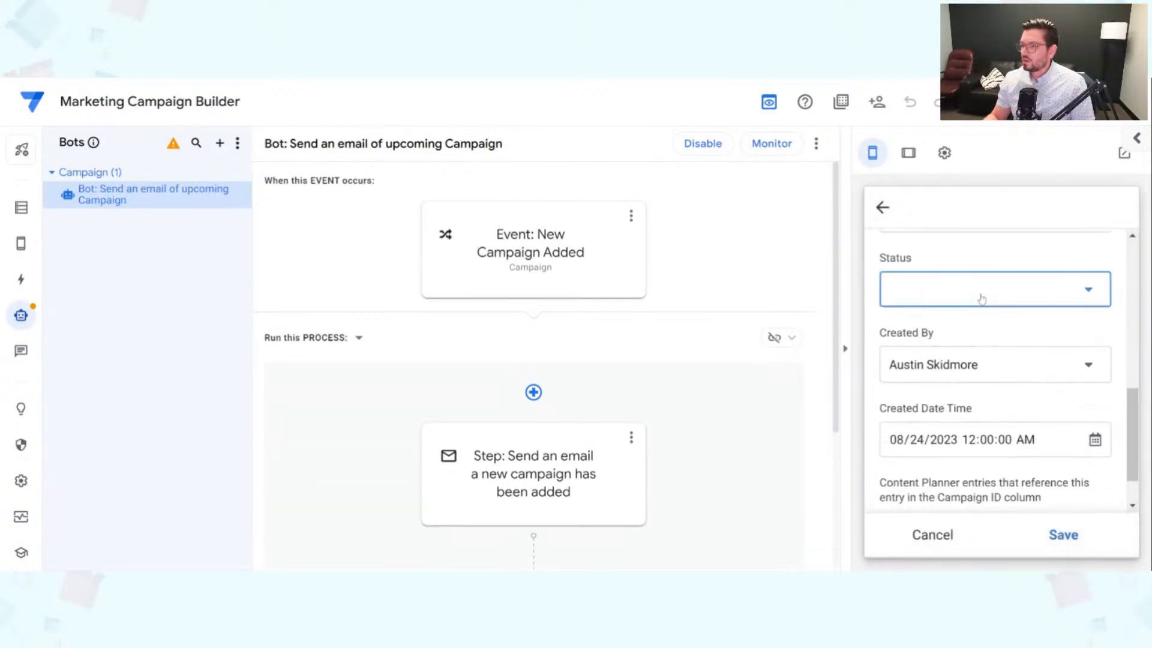
left_click(947, 298)
left_click(919, 288)
scroll(1020, 420, "down", 2)
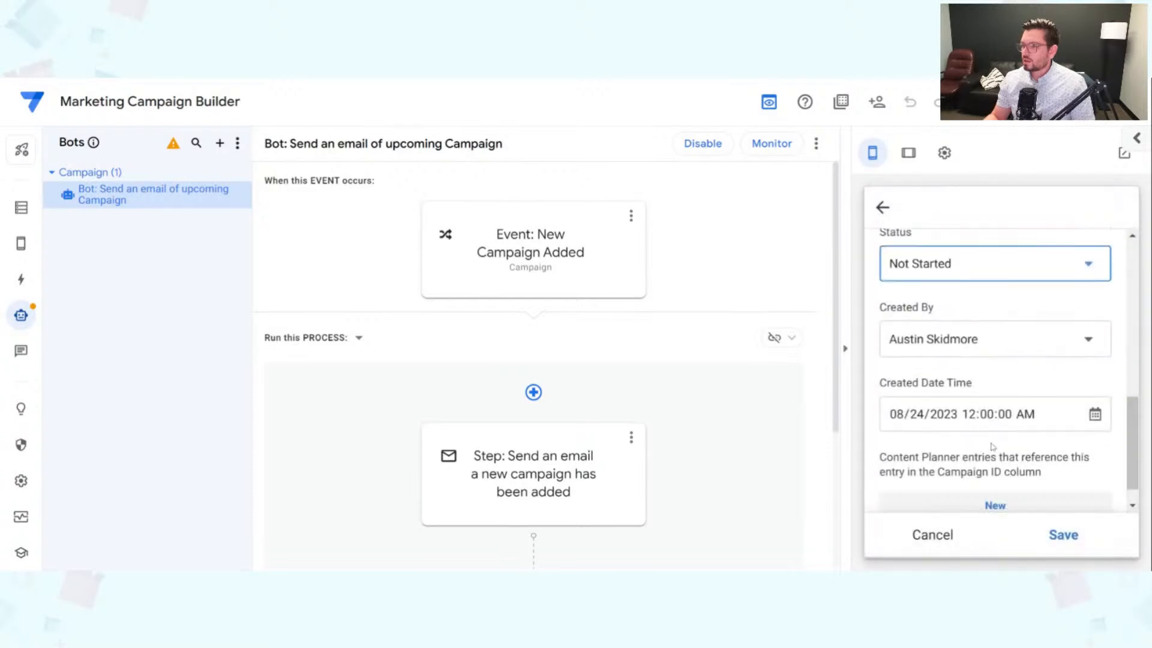
left_click(1036, 543)
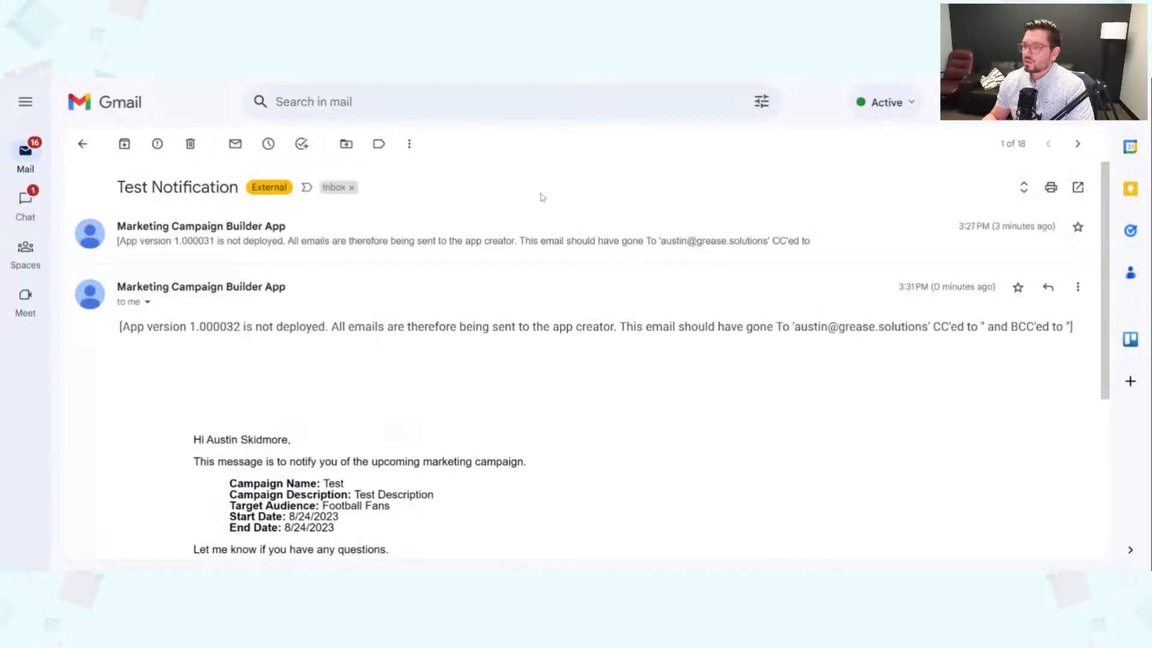
In Gmail, examine the newest Test Notification email's greeting, message text, bold-labelled campaign details, closing line and signature.
scroll(592, 339, "down", 3)
scroll(545, 329, "down", 2)
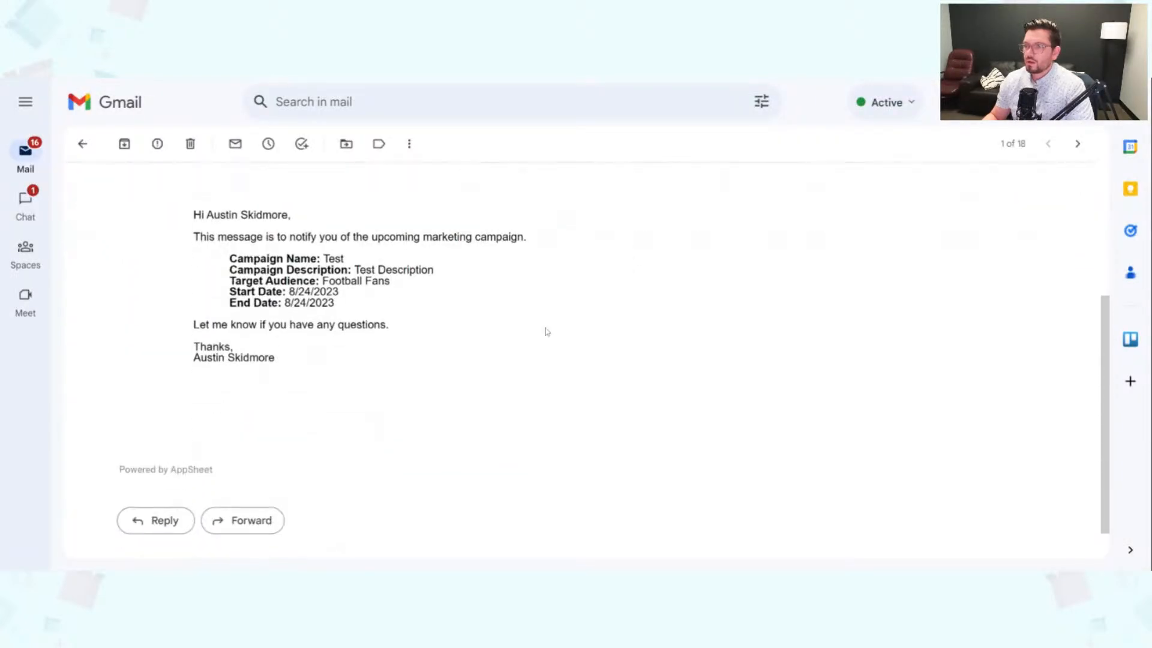
left_click_drag(186, 217, 333, 219)
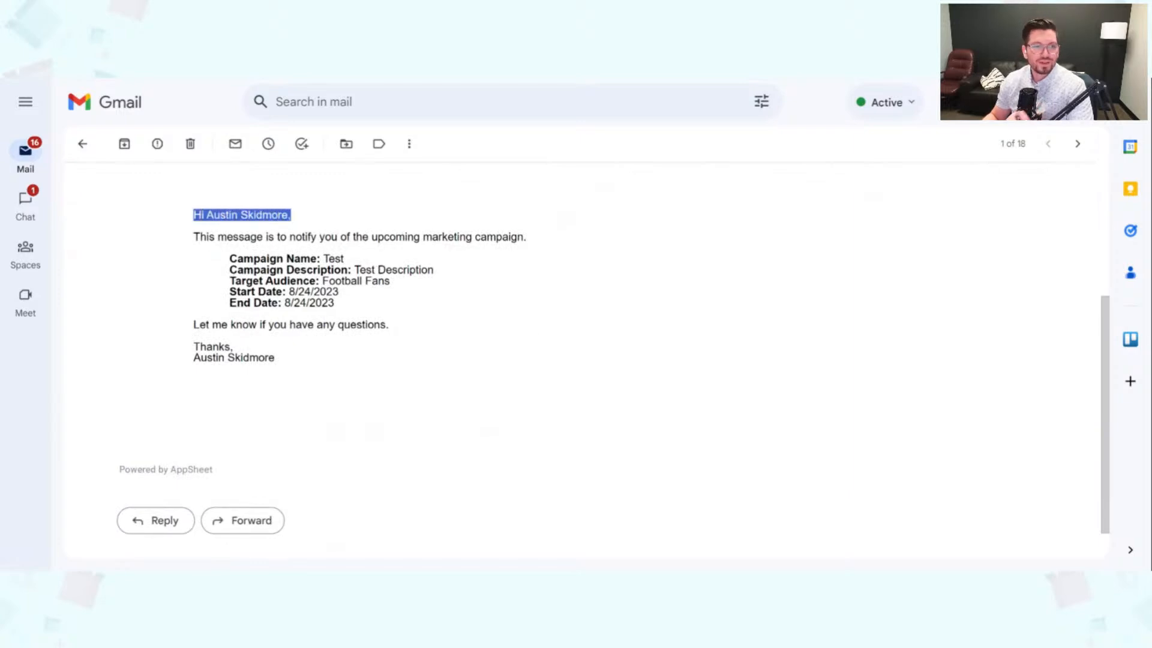
left_click_drag(192, 241, 546, 243)
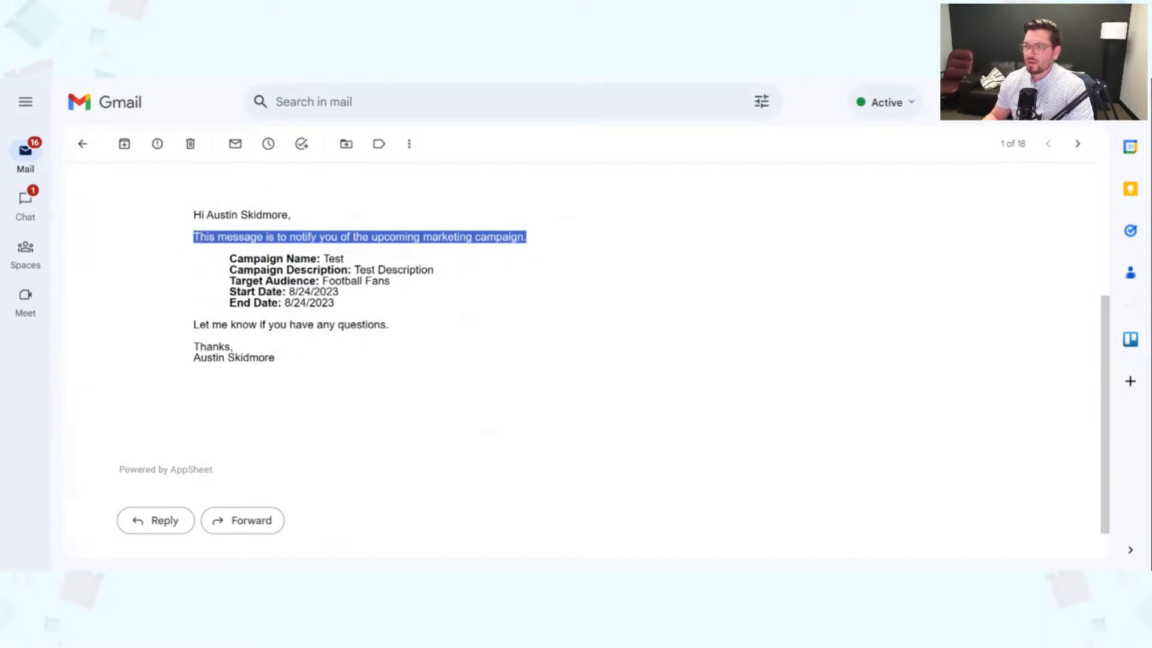
left_click(229, 268)
left_click_drag(229, 268, 320, 264)
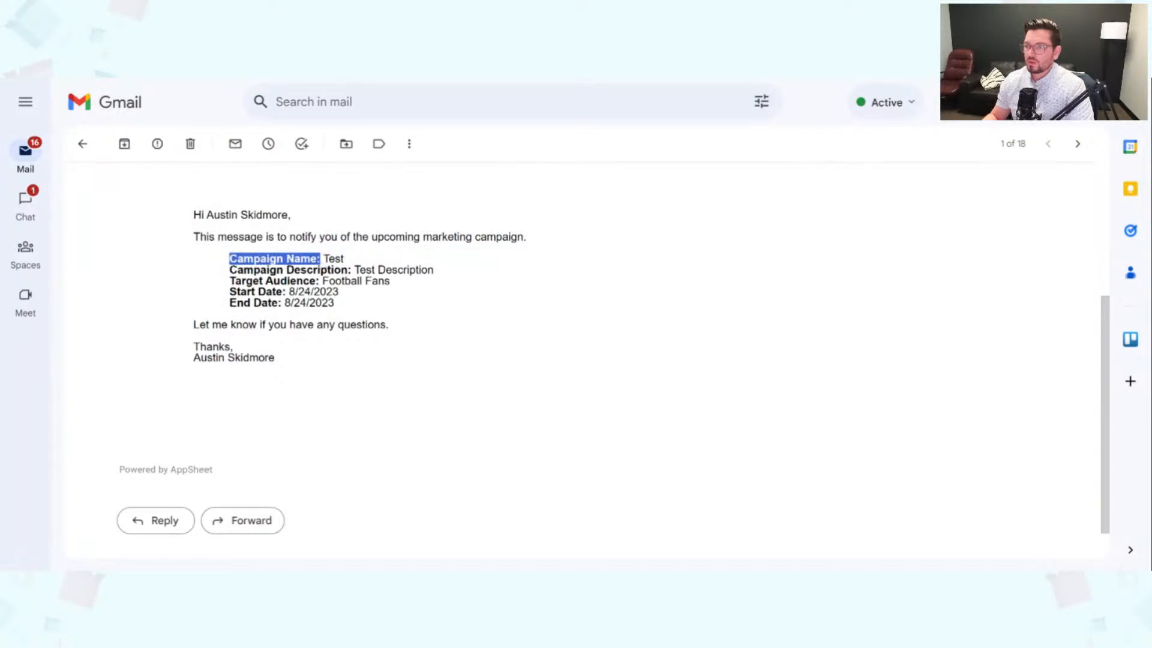
left_click(227, 272)
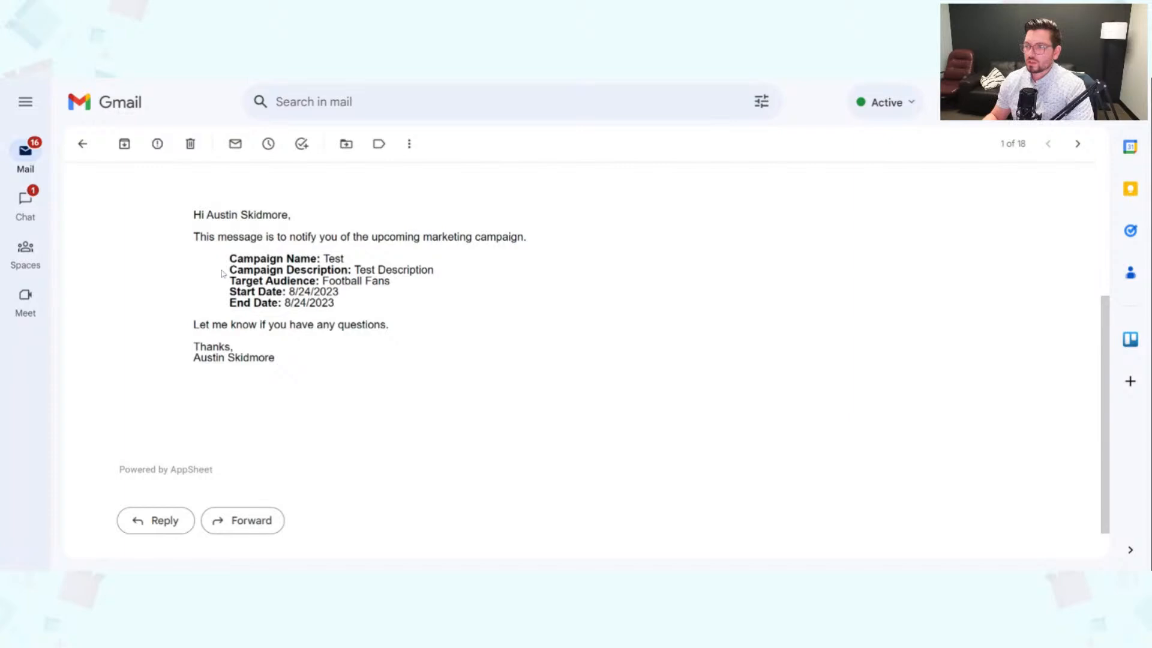
left_click_drag(205, 255, 246, 281)
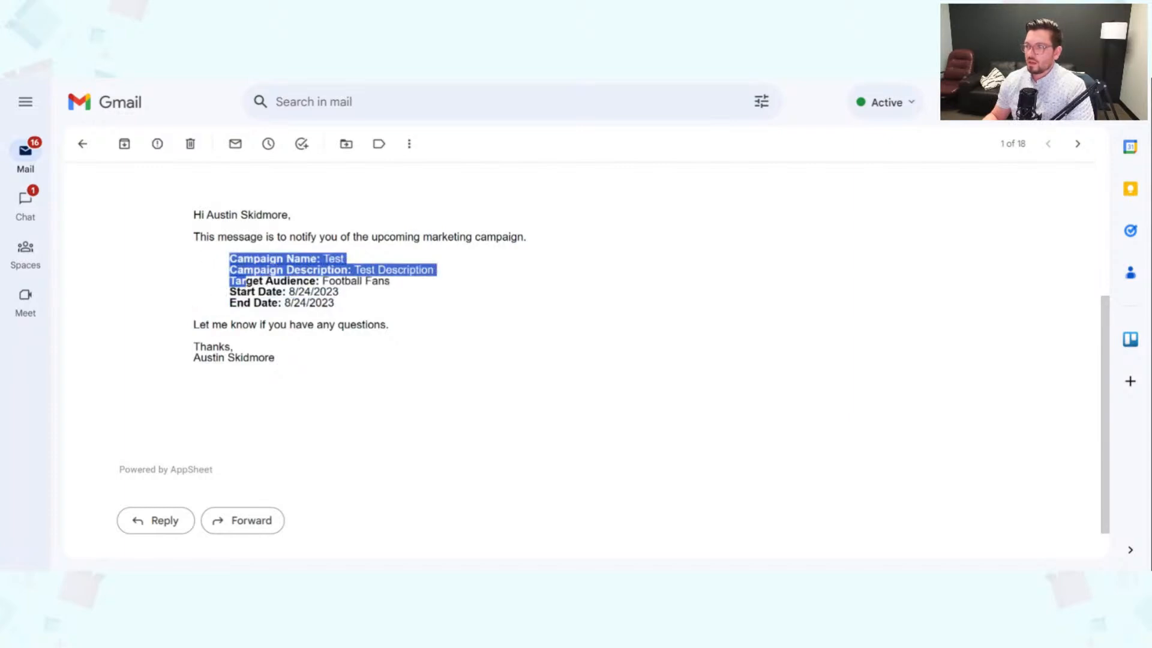
left_click(443, 288)
left_click_drag(322, 281, 380, 298)
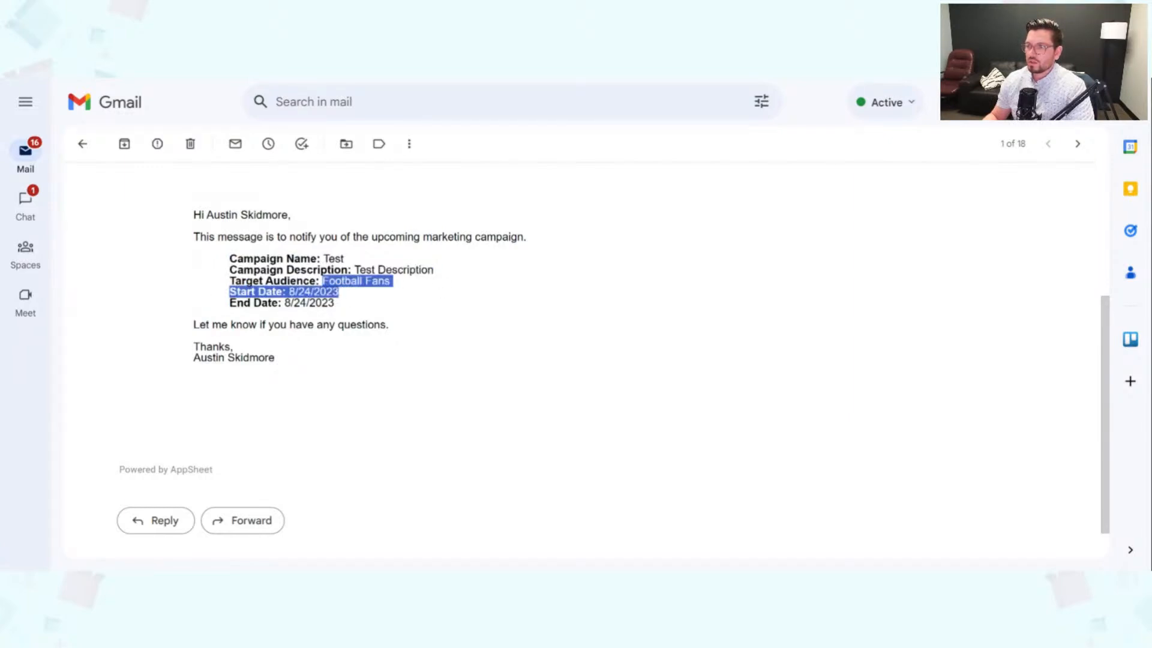
left_click(380, 298)
left_click_drag(287, 292, 335, 303)
left_click_drag(191, 324, 416, 330)
left_click(240, 353)
left_click_drag(192, 358, 283, 360)
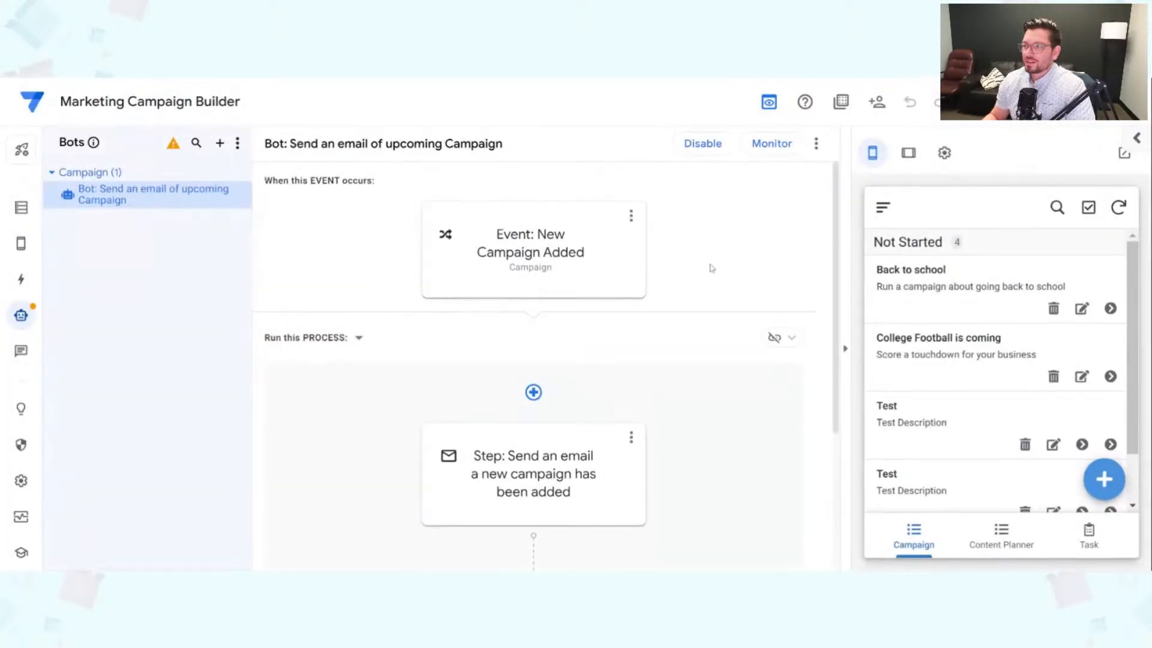
scroll(696, 351, "down", 3)
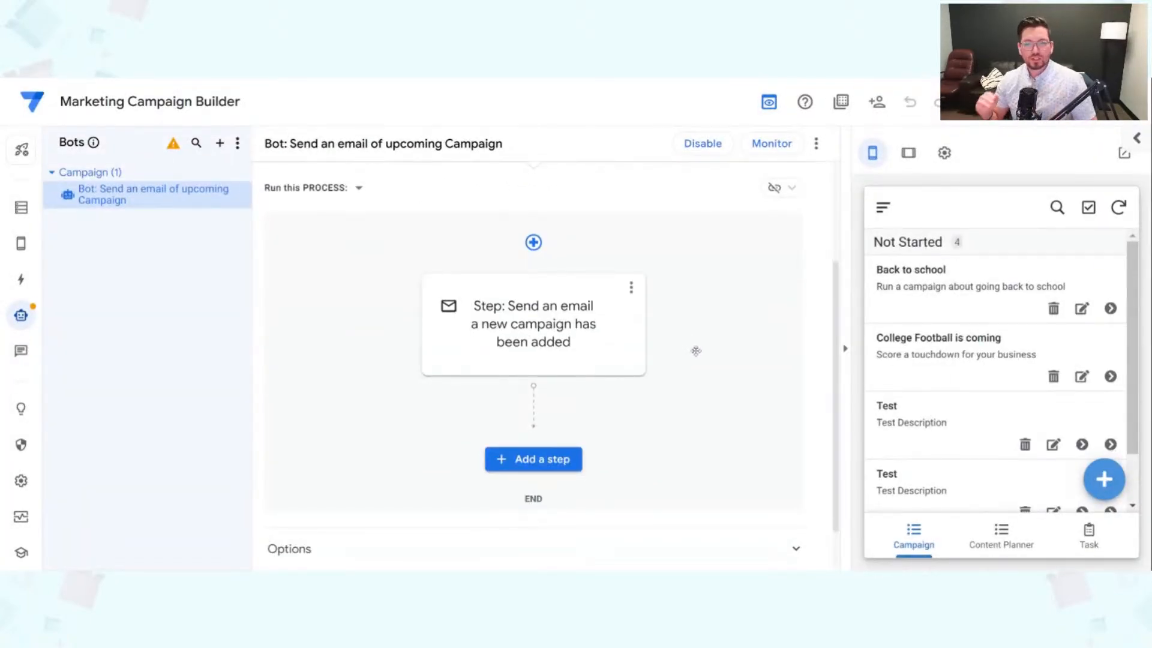